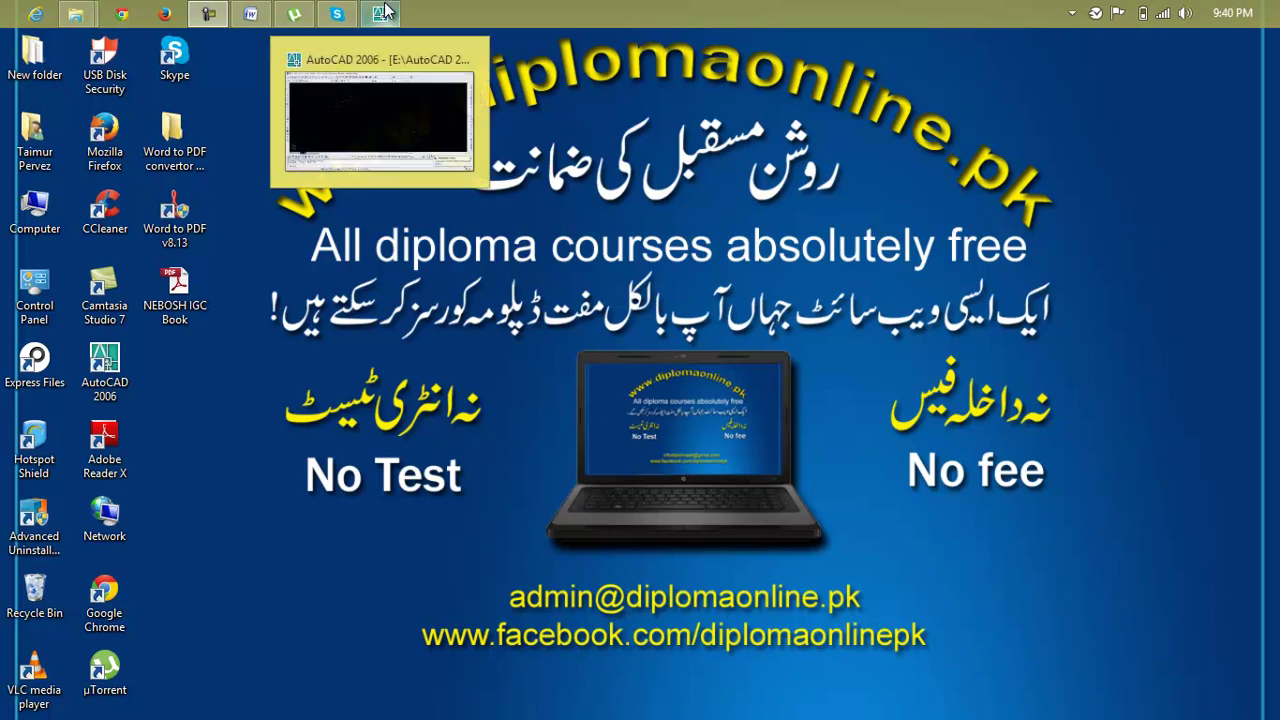
Glance at the Lesson 103 title page in Word, then switch to the 2nd full 3D home drawing in AutoCAD
click(260, 20)
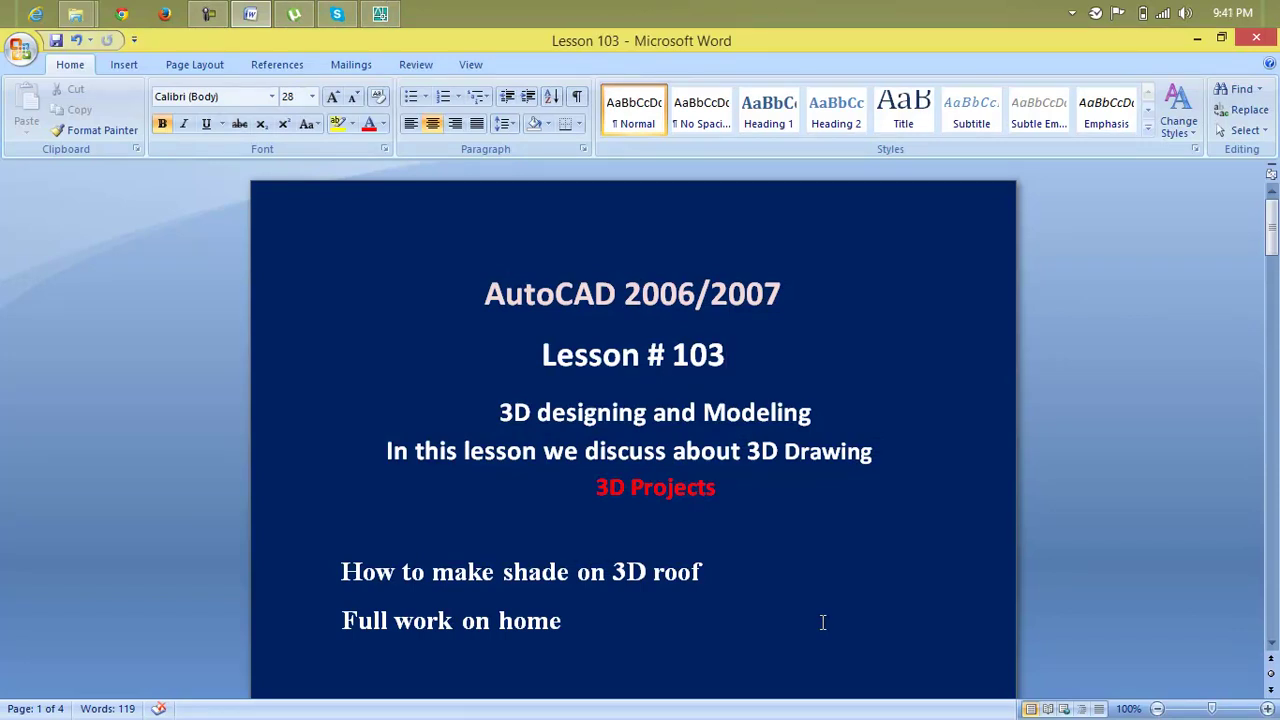
click(1193, 40)
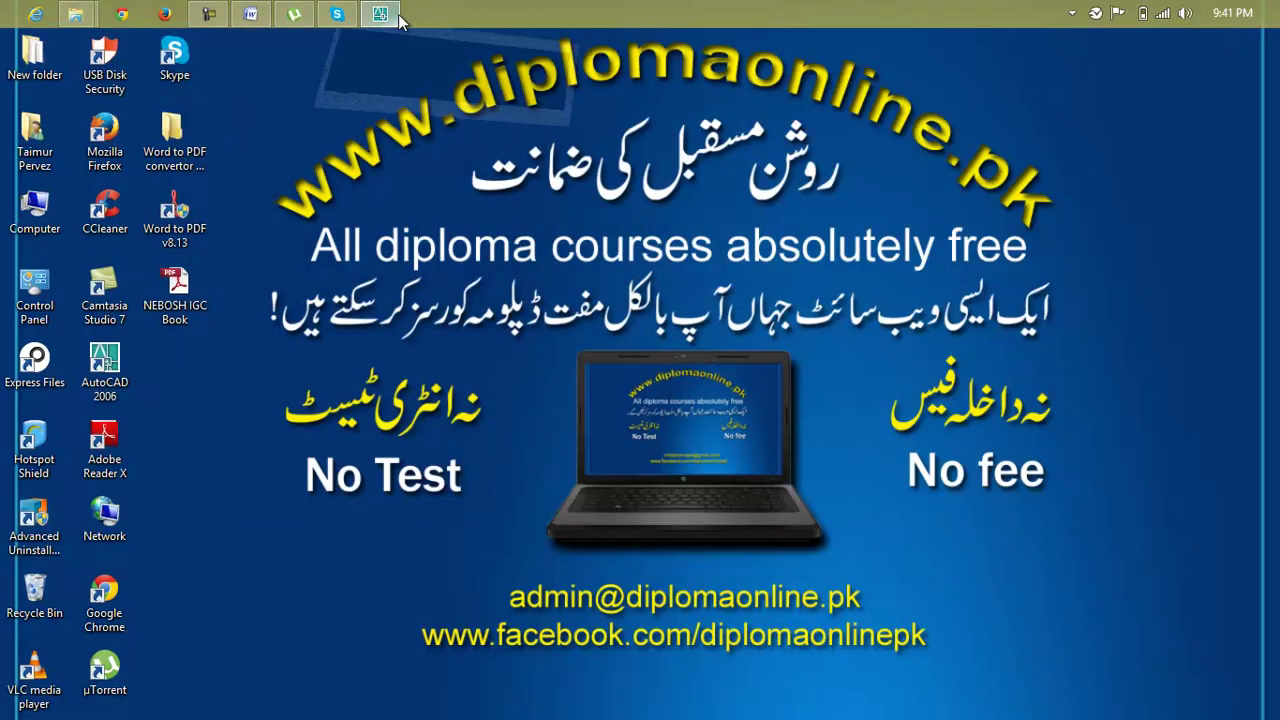
click(380, 14)
scroll(771, 491, down, 2)
scroll(771, 491, down, 2)
middle_drag(897, 462, 560, 400)
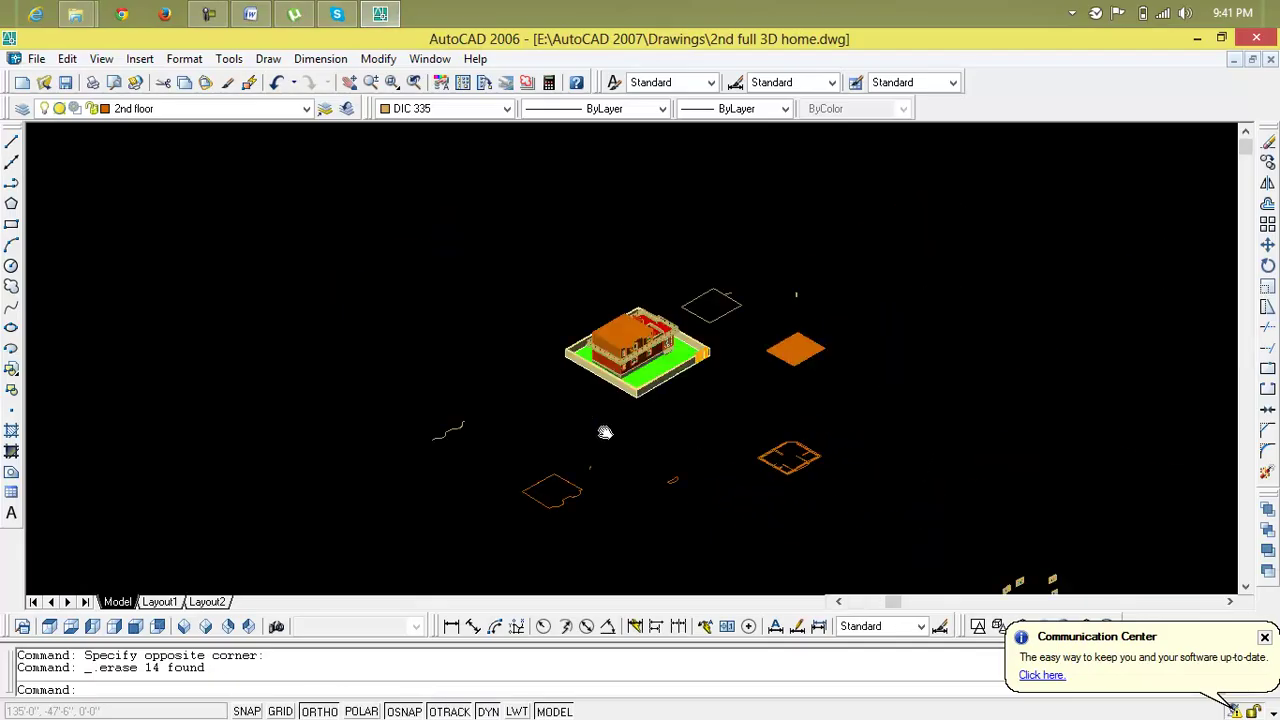
scroll(537, 265, up, 2)
scroll(537, 265, up, 3)
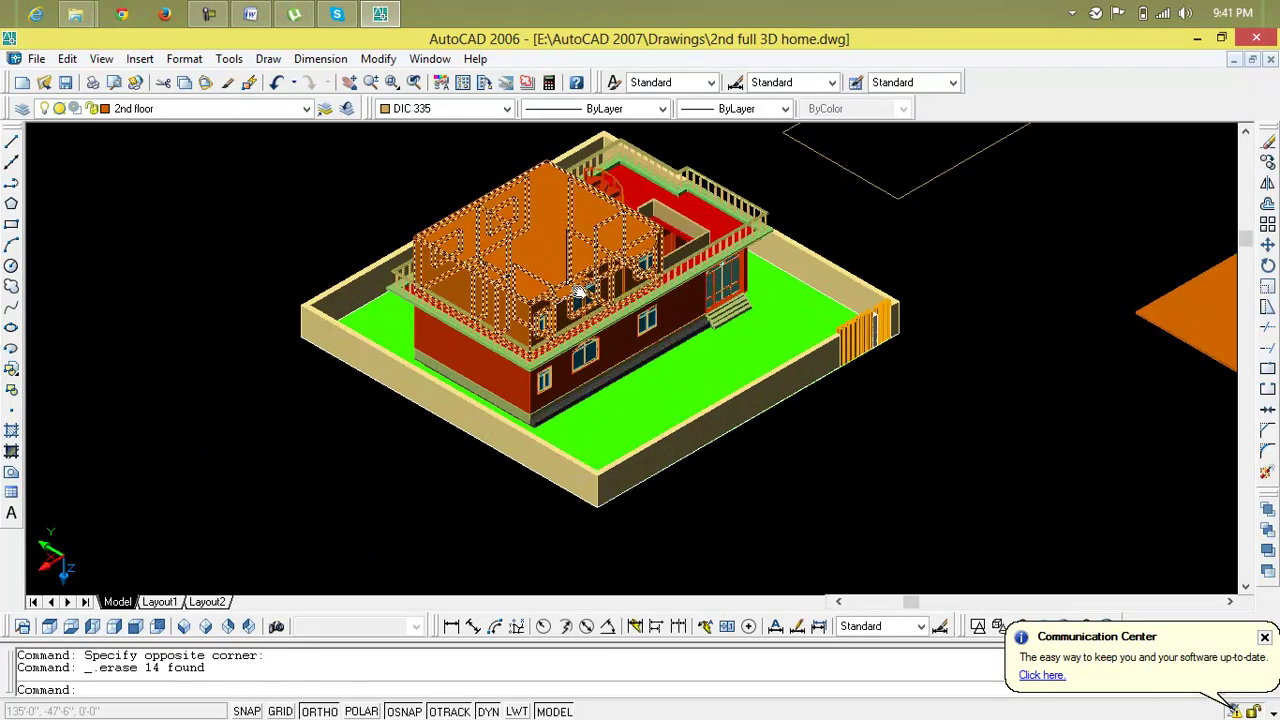
scroll(277, 520, down, 4)
middle_drag(329, 477, 479, 287)
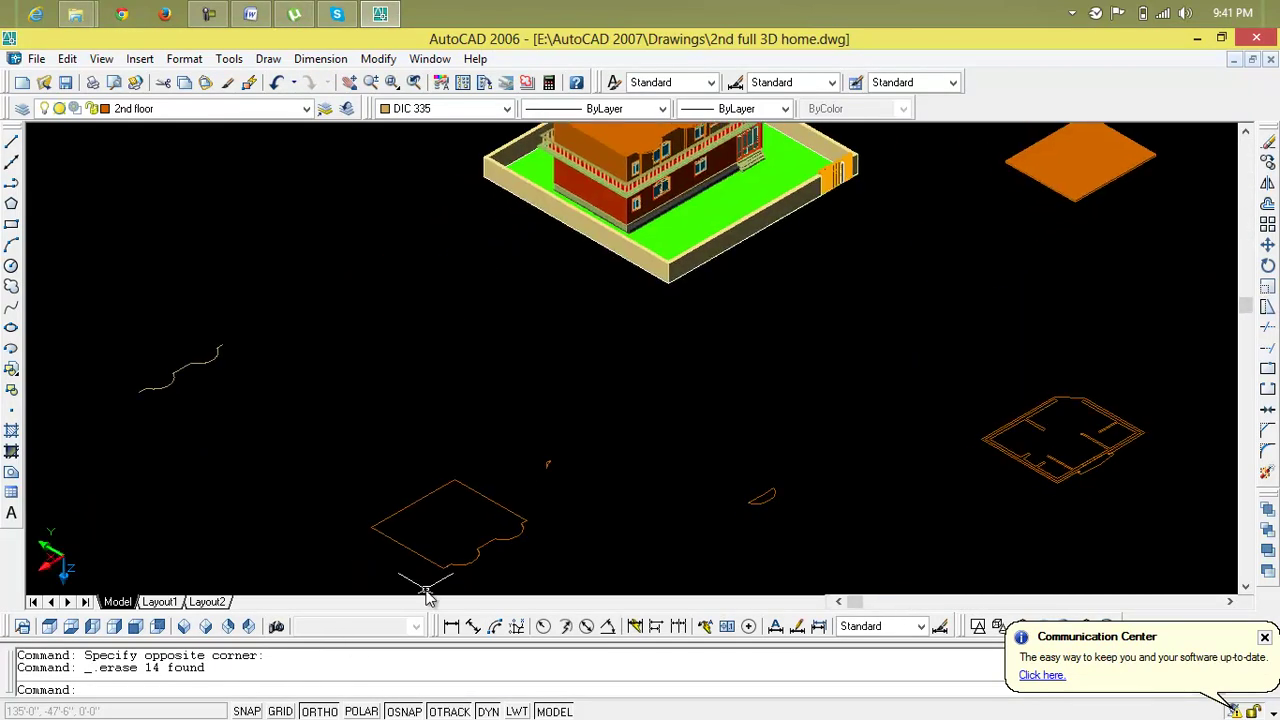
middle_drag(428, 590, 457, 449)
scroll(473, 445, up, 4)
click(499, 413)
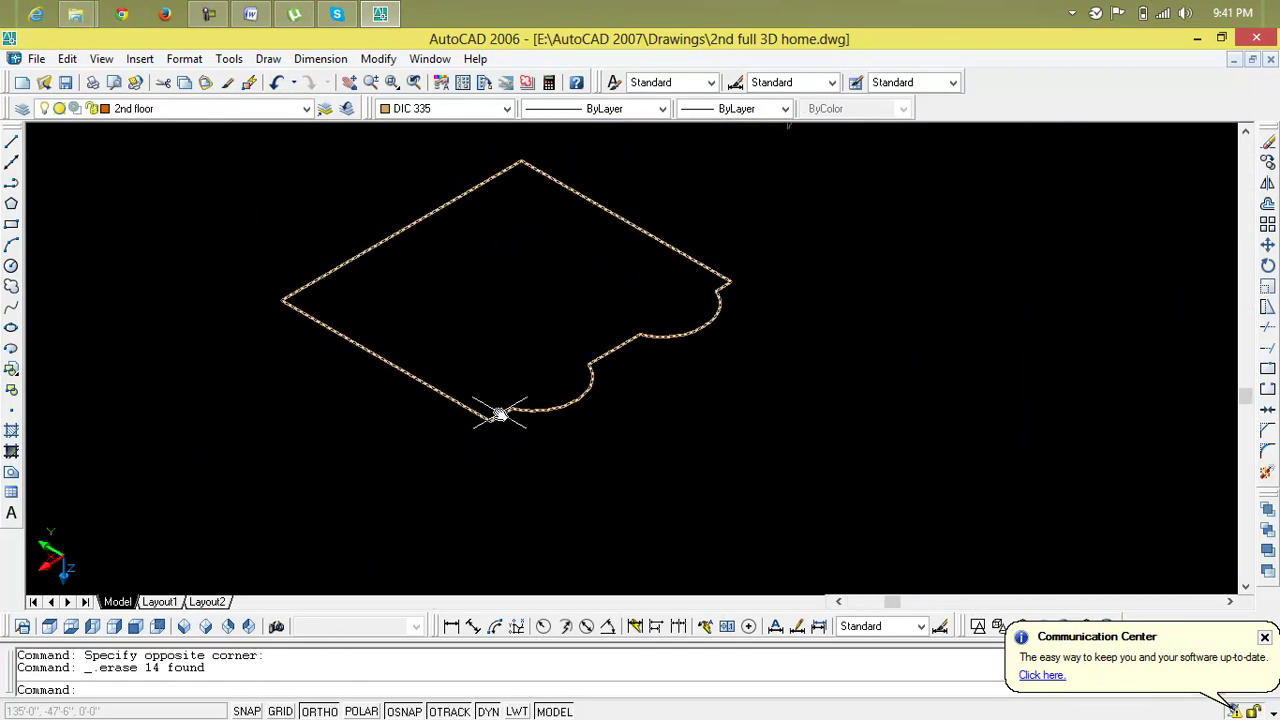
scroll(499, 413, down, 3)
scroll(491, 411, down, 1)
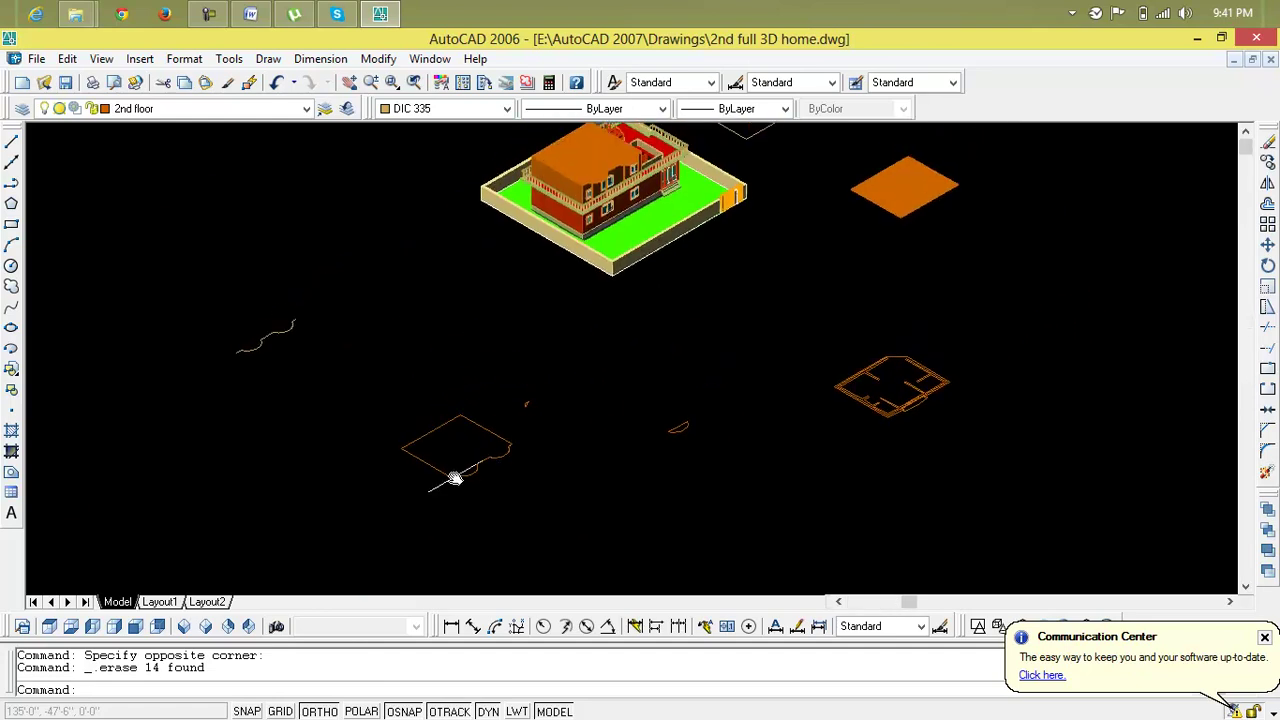
scroll(451, 477, down, 2)
scroll(516, 315, up, 3)
click(533, 222)
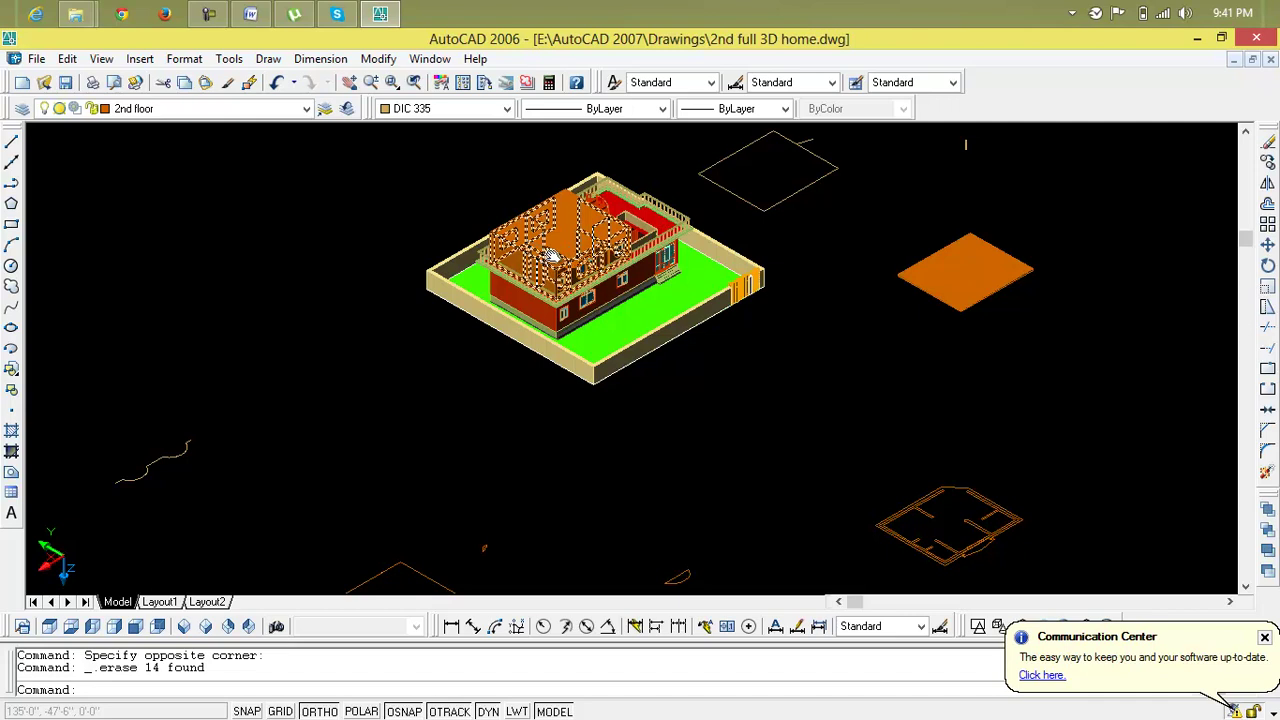
scroll(553, 255, up, 3)
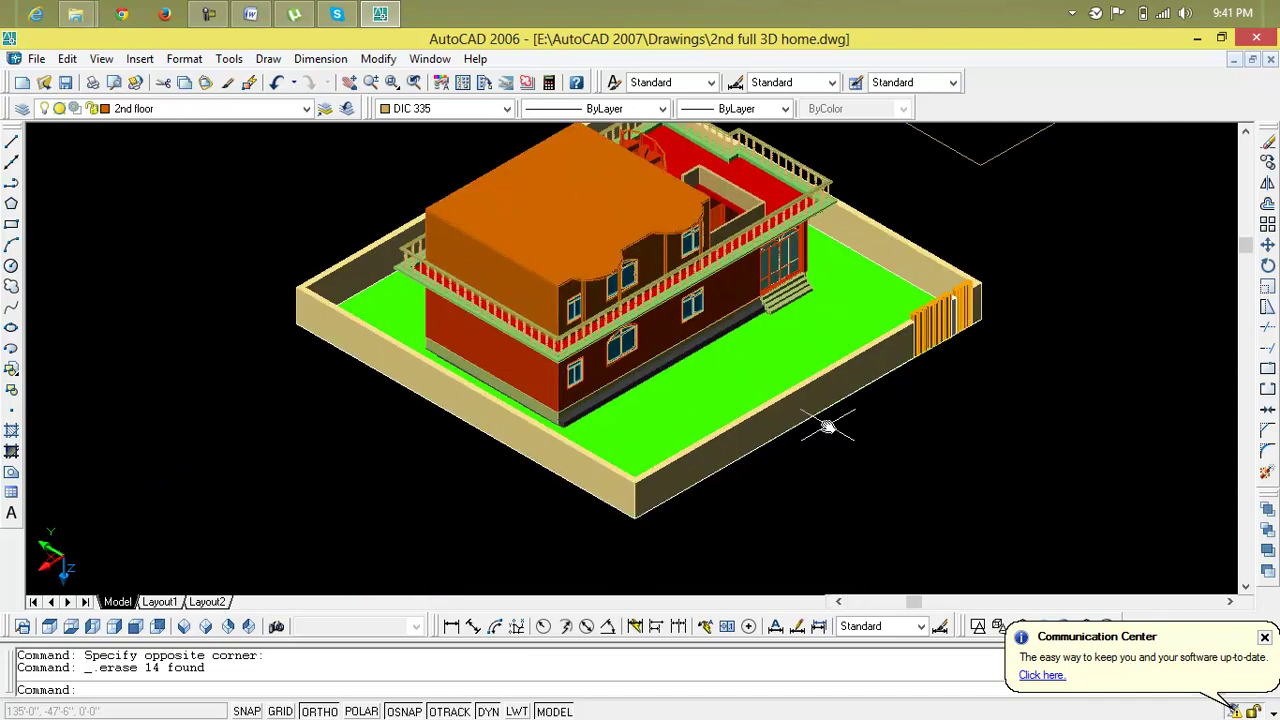
scroll(546, 440, down, 3)
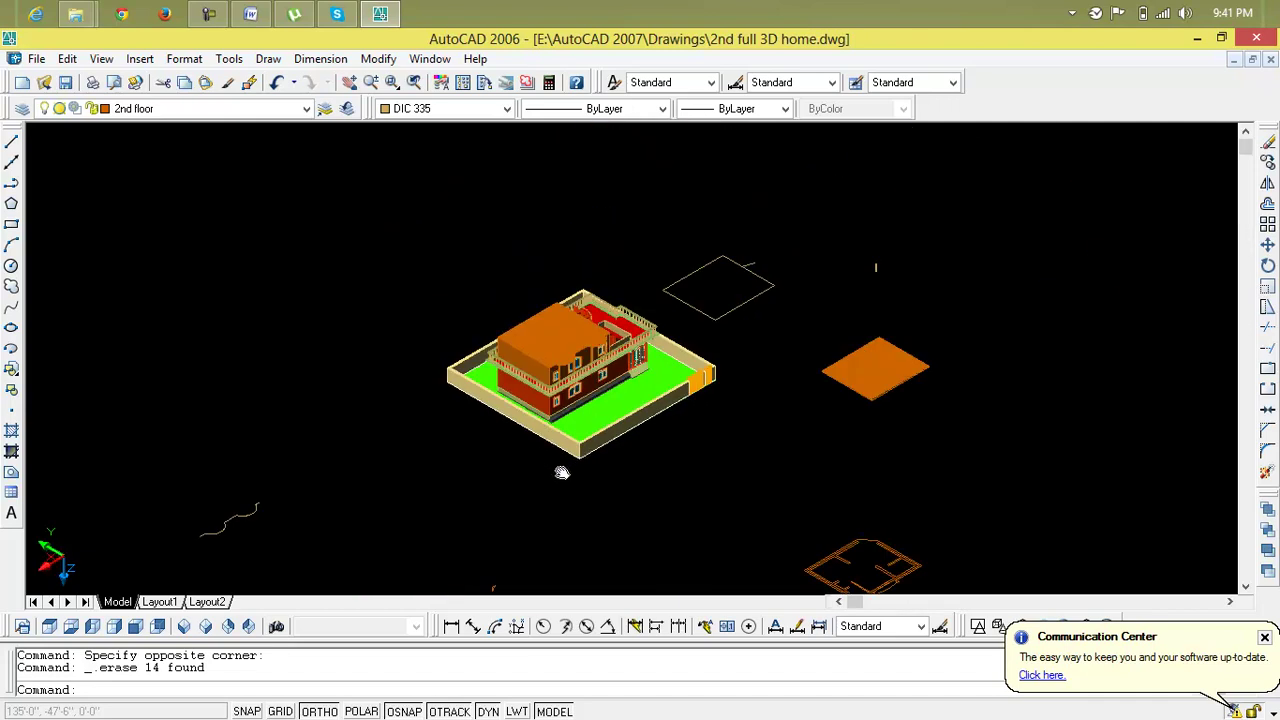
middle_drag(563, 473, 641, 230)
mouse_move(529, 277)
middle_down()
mouse_move(465, 404)
mouse_move(457, 309)
middle_up()
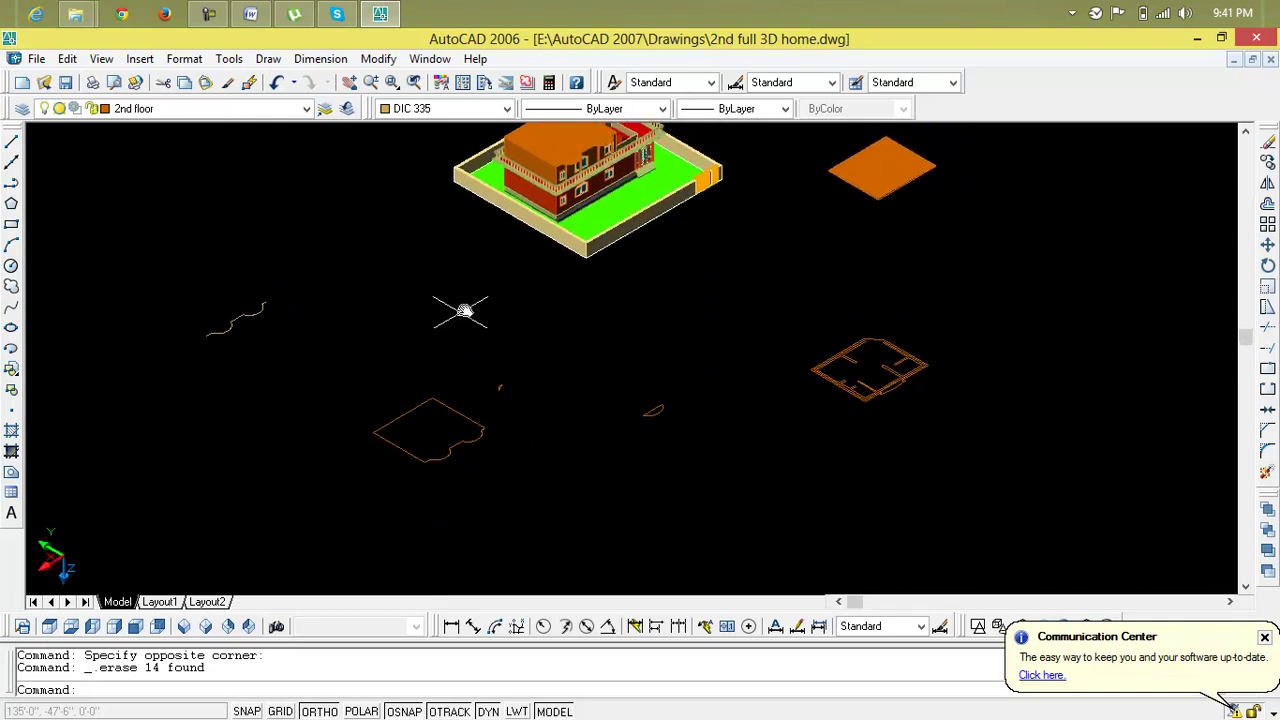
scroll(390, 440, up, 3)
middle_drag(393, 447, 396, 350)
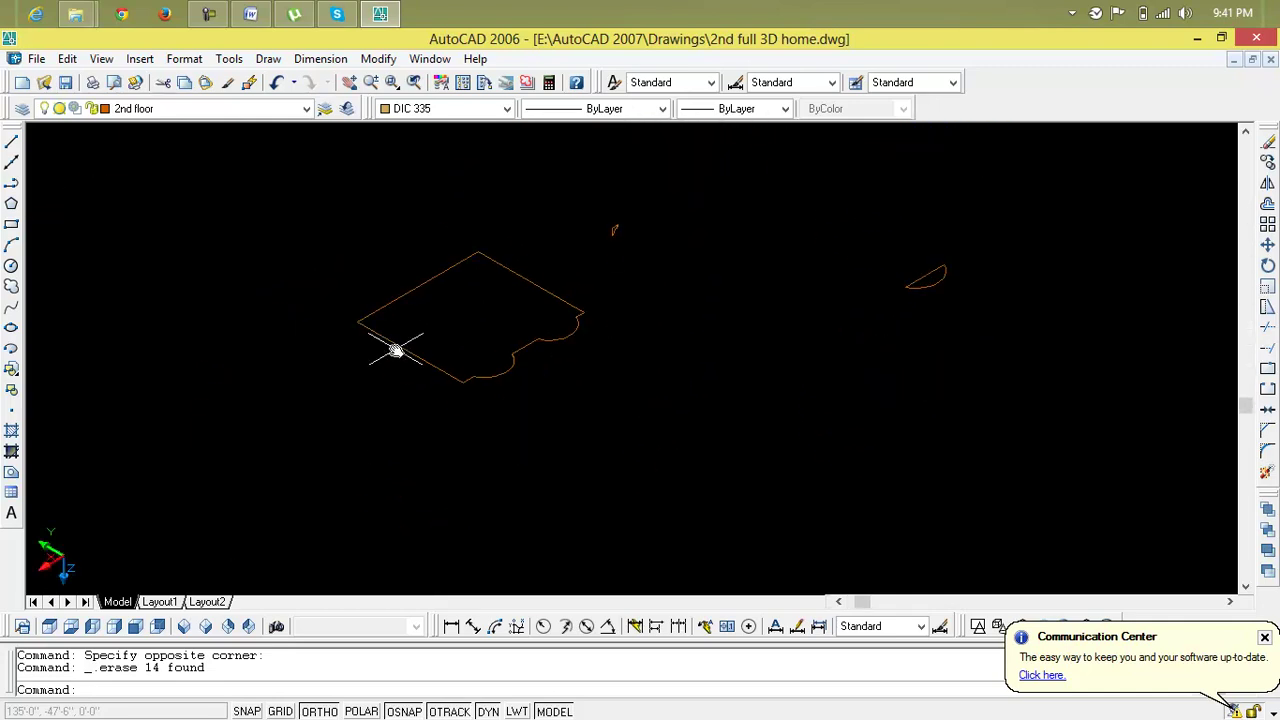
Draw a square with RECTANG from the floor outline's left corner to the opposite corner
key(Escape)
key(Escape)
text(rec)
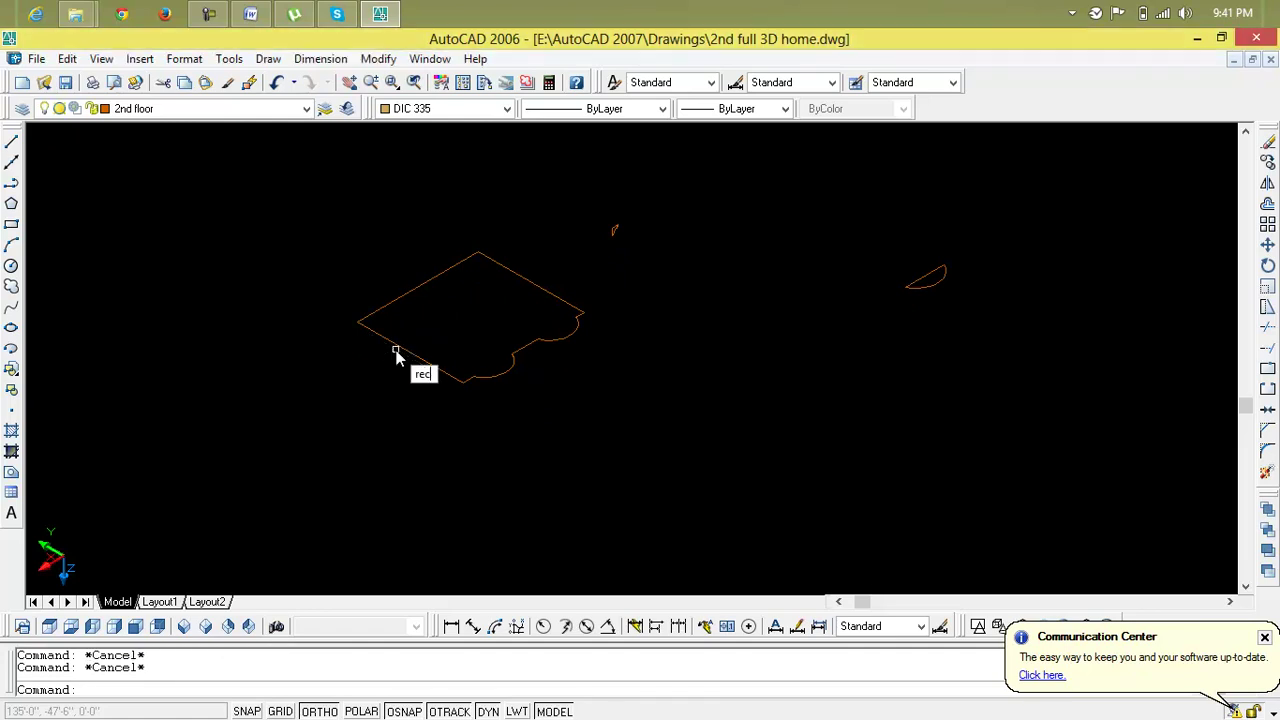
key(Return)
scroll(396, 350, up, 5)
click(326, 300)
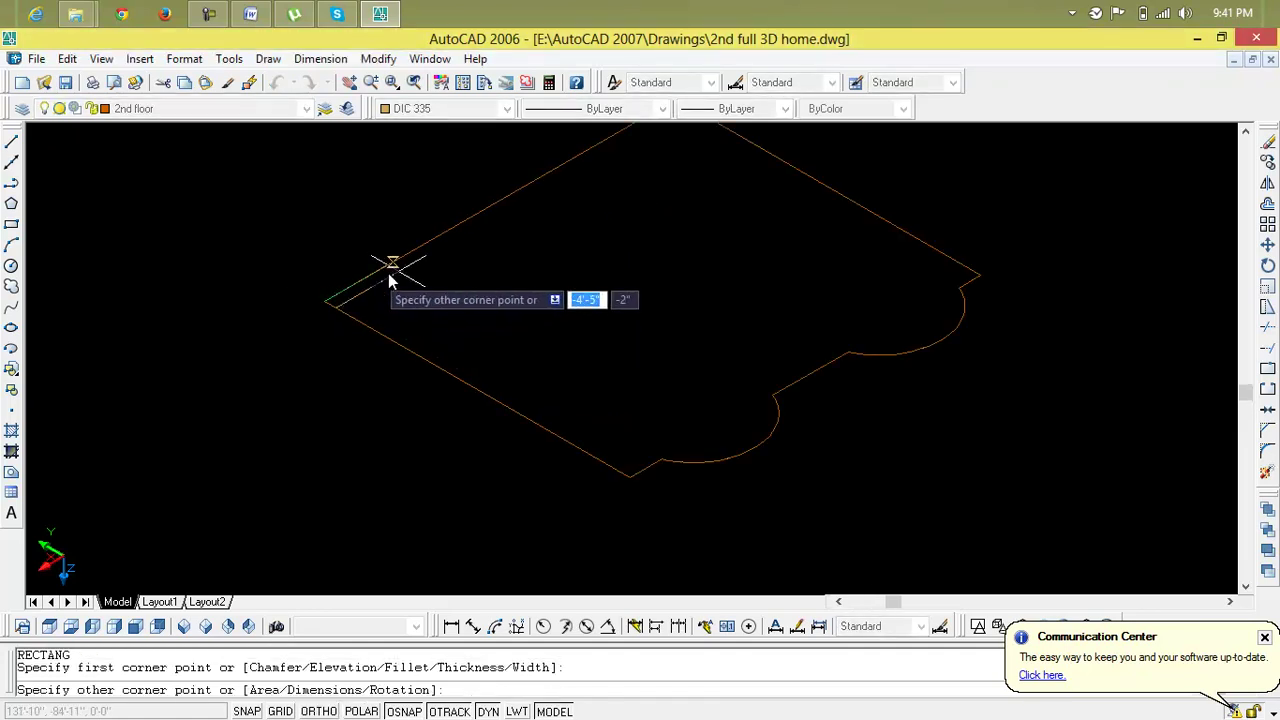
click(655, 308)
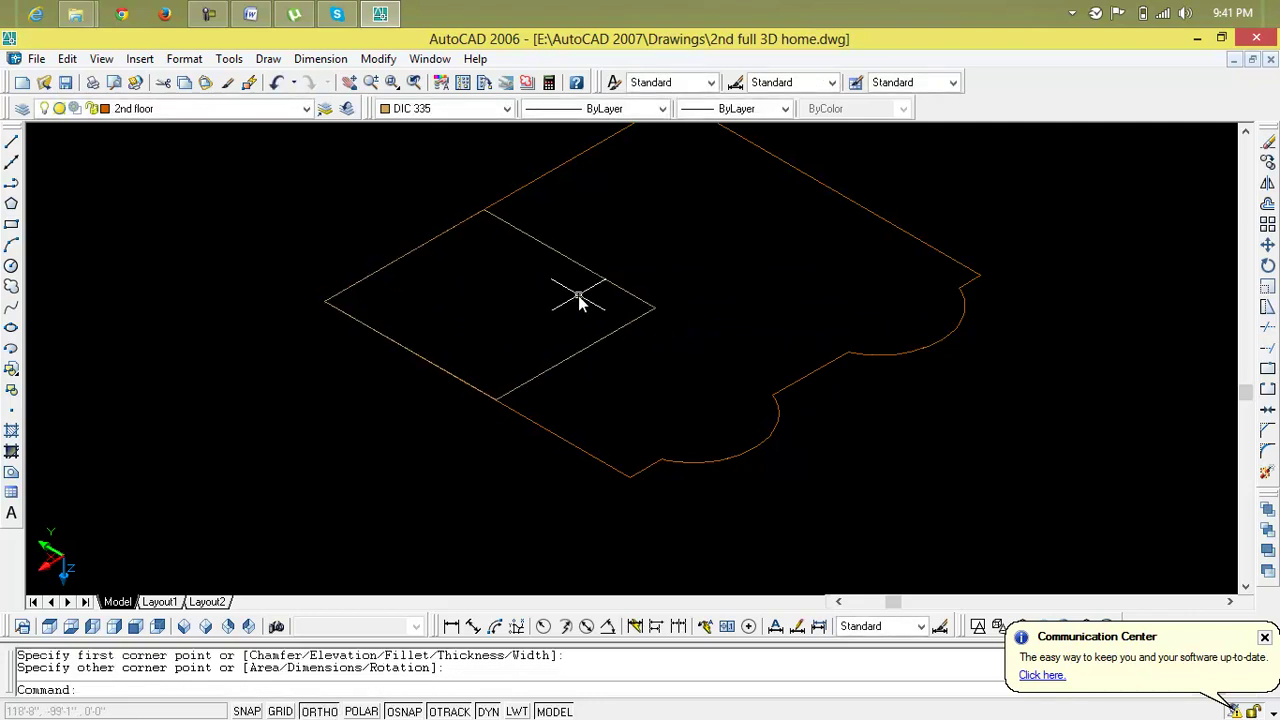
key(Escape)
key(Escape)
Draw short guide lines outward from the square's top and lower corners
text(l)
key(Return)
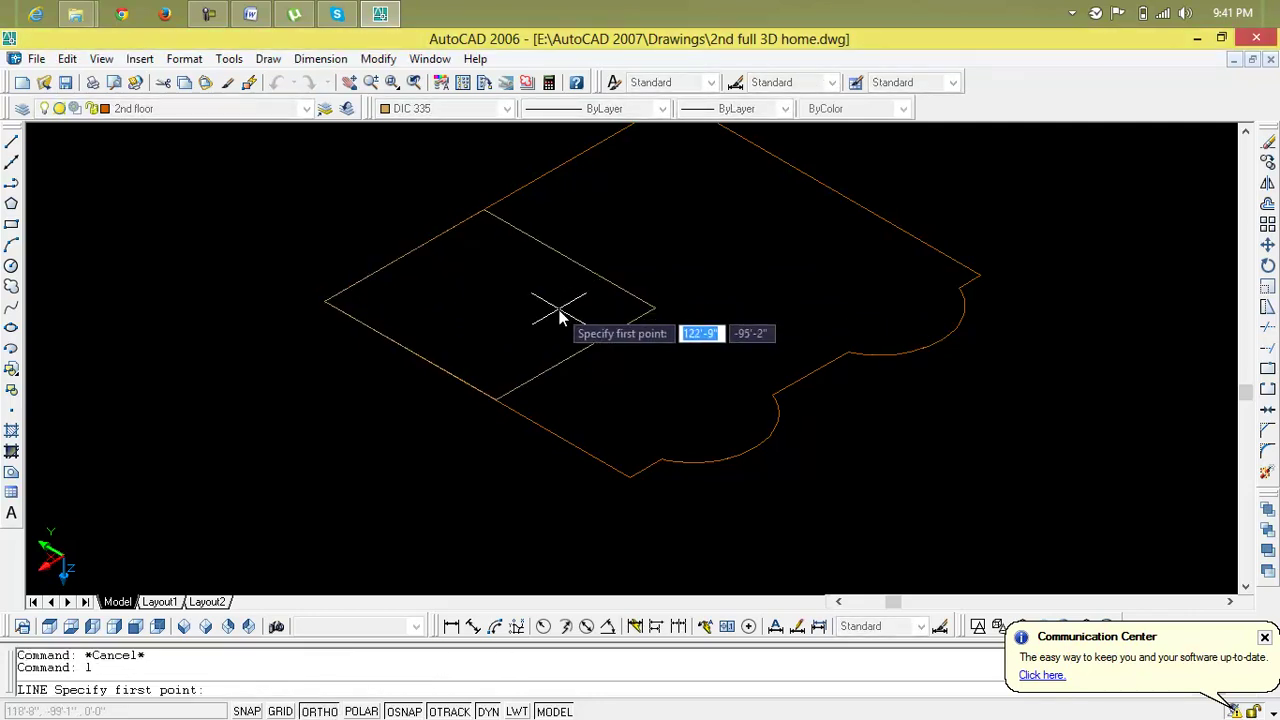
click(483, 210)
click(417, 170)
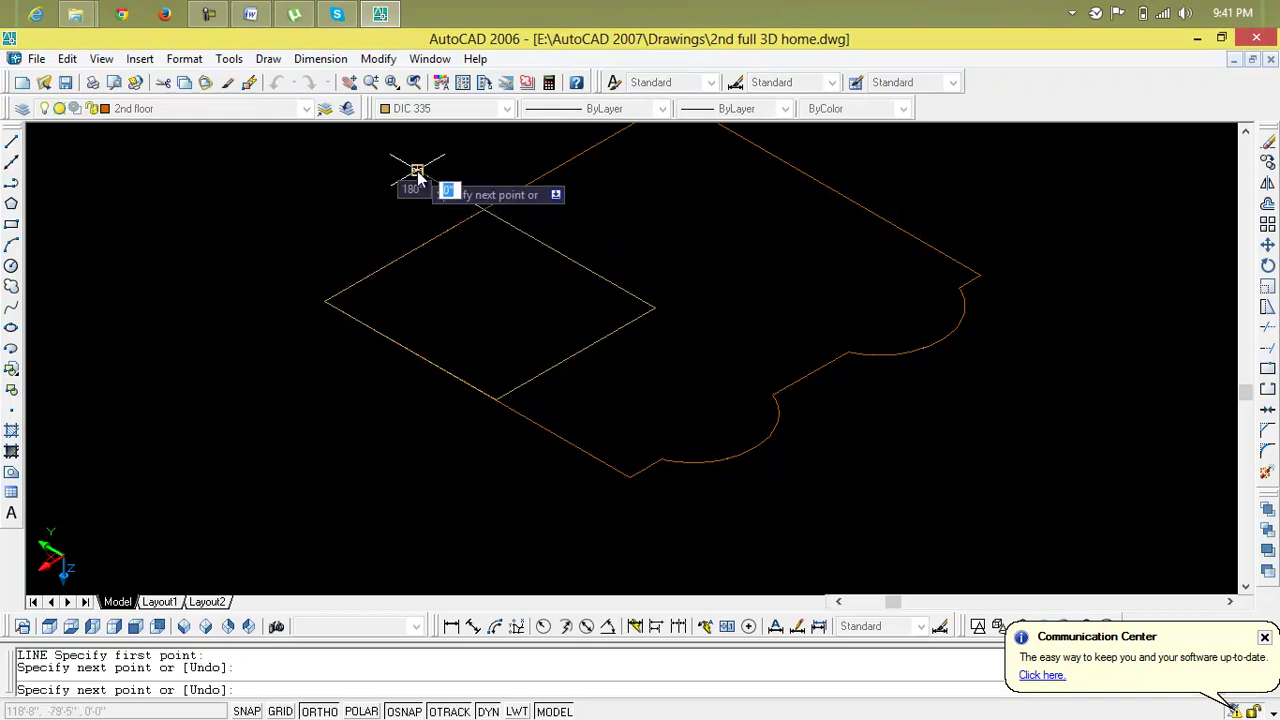
key(Escape)
key(Return)
click(497, 398)
key(Escape)
click(549, 373)
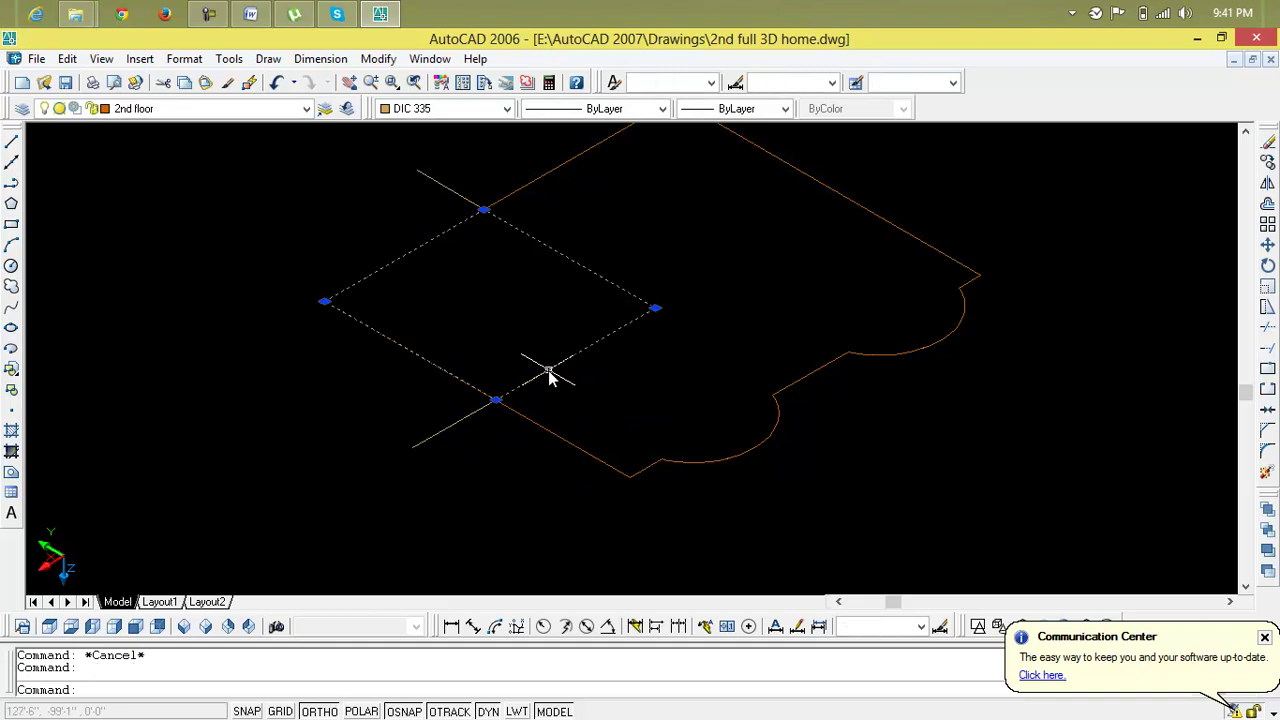
Move the square block from its lower corner to a spot left of the floor outline, leaving the guide lines
key(Escape)
text(m)
key(Return)
click(562, 364)
key(Return)
click(495, 398)
scroll(495, 420, down, 3)
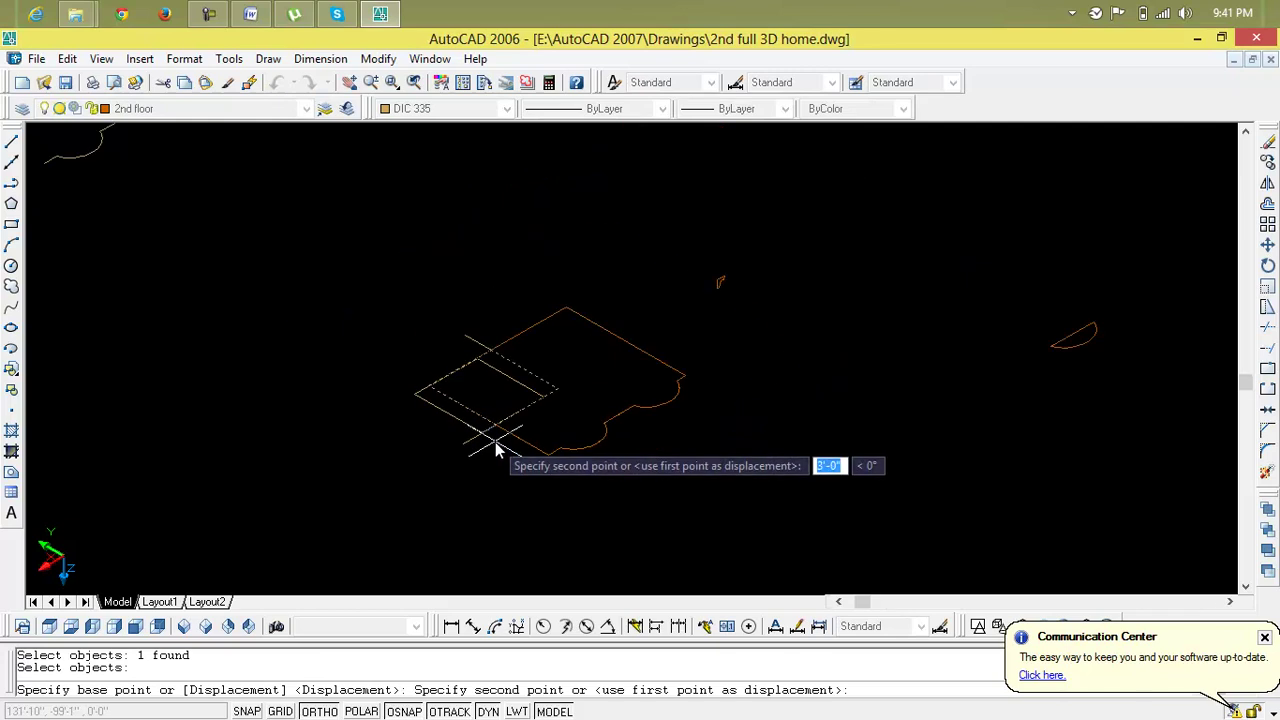
click(234, 428)
middle_drag(494, 517, 514, 349)
scroll(514, 300, up, 2)
middle_drag(514, 277, 517, 474)
scroll(523, 349, up, 2)
key(Escape)
key(Escape)
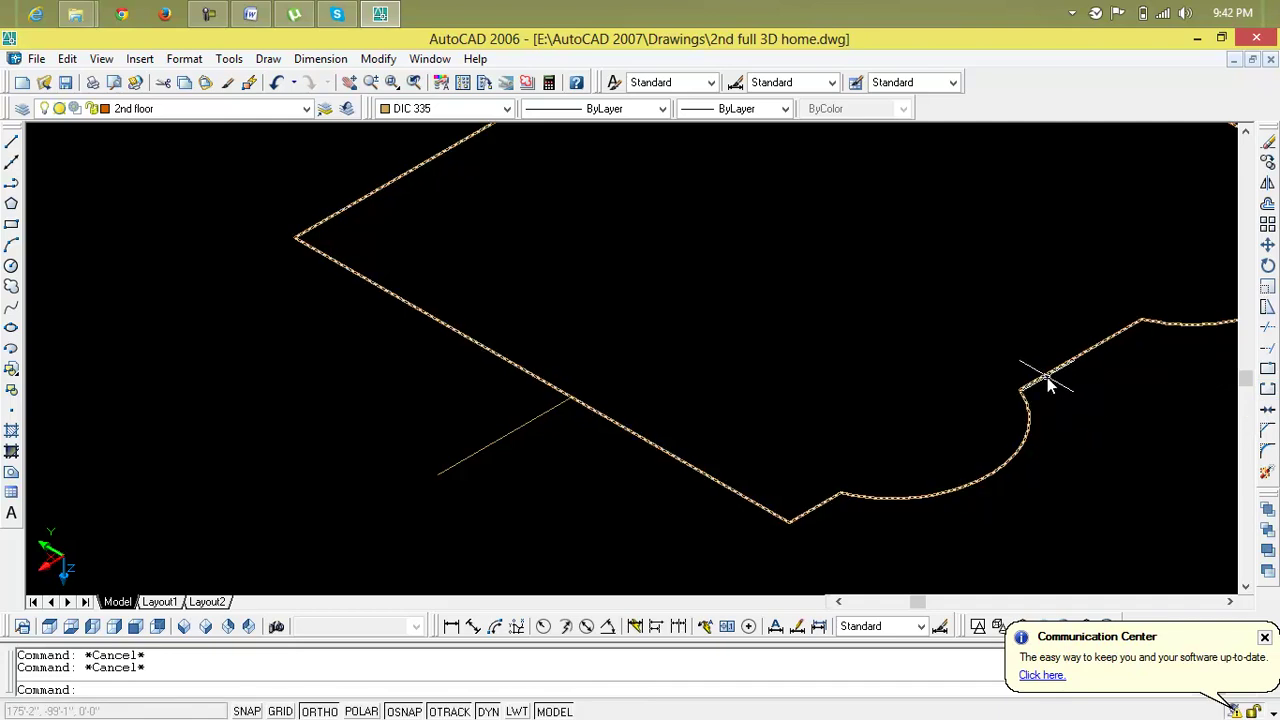
Break the floor outline's lower-left edge at the two guide lines
click(1268, 390)
click(526, 377)
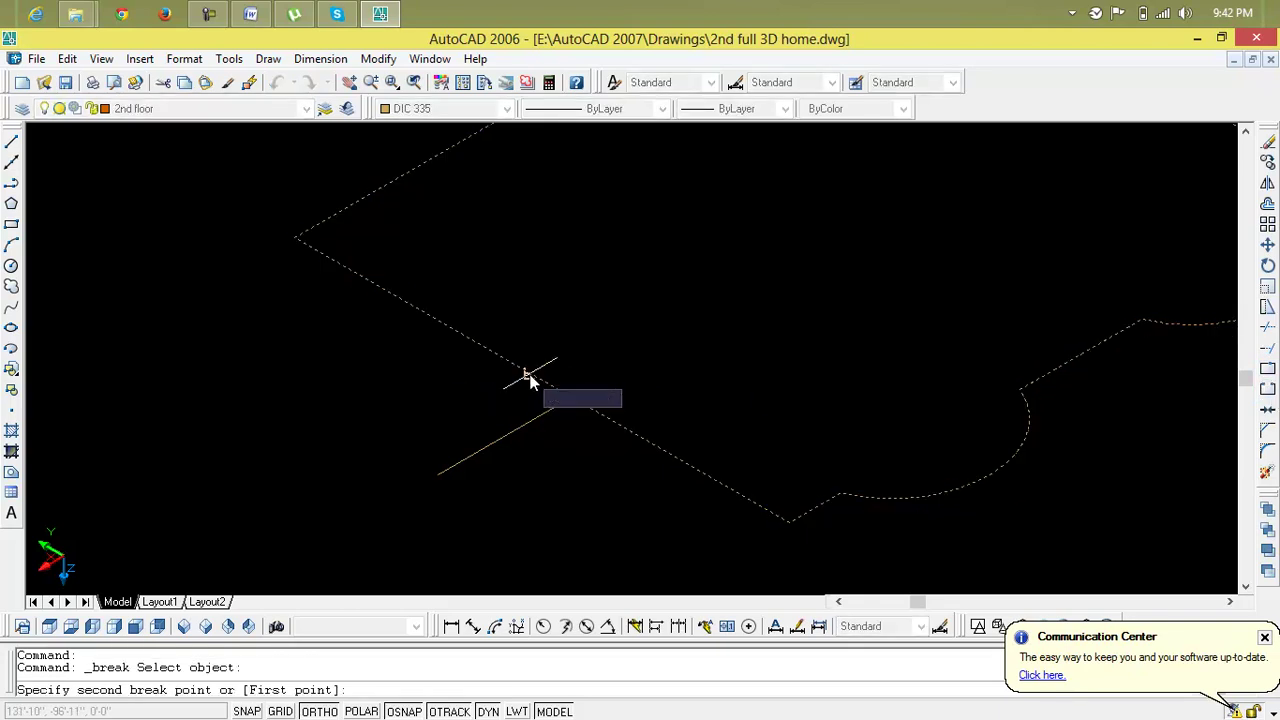
right_click(506, 384)
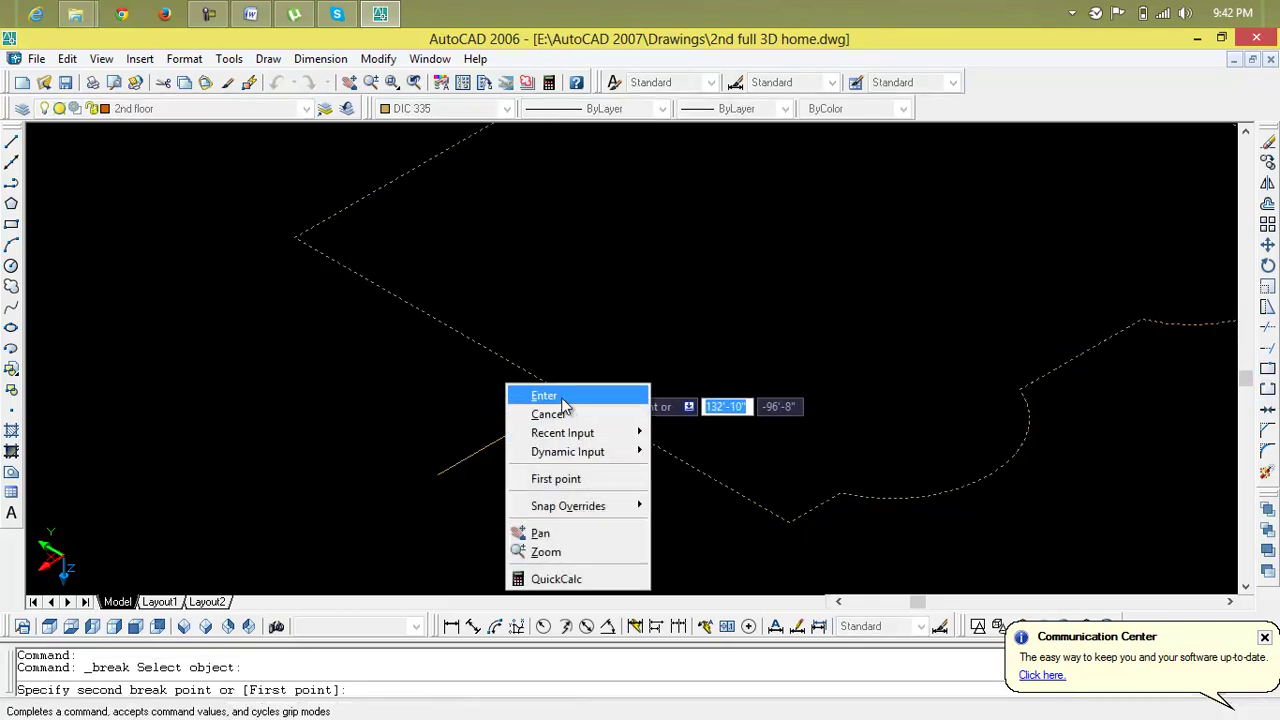
click(545, 396)
click(470, 343)
scroll(535, 385, down, 2)
scroll(640, 435, down, 1)
scroll(525, 393, up, 3)
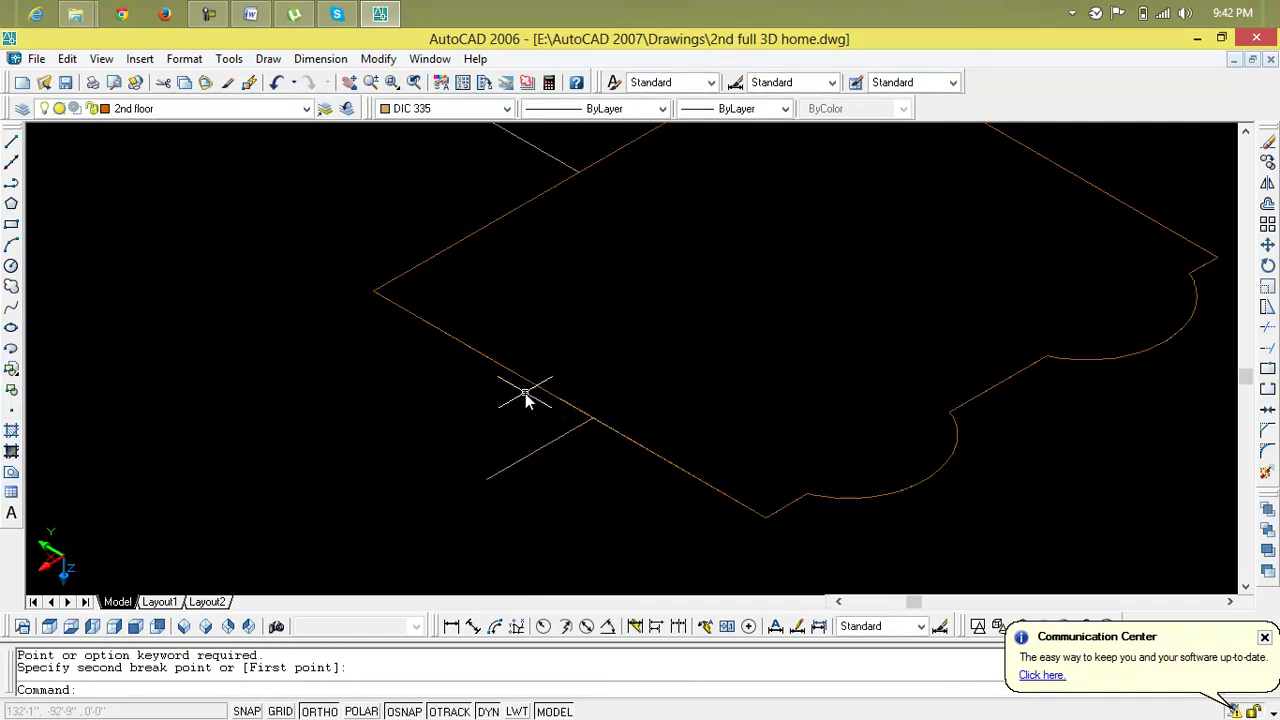
Delete the cut-out outline segment to leave the gap
click(526, 384)
key(Delete)
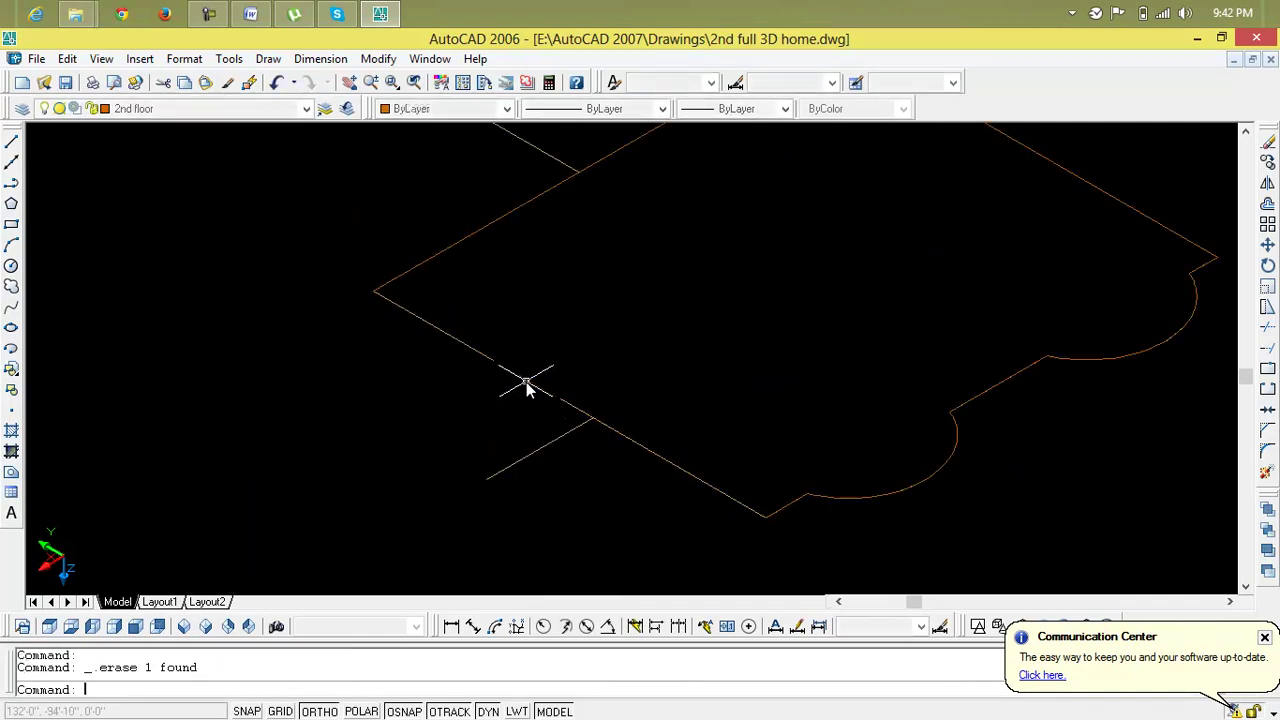
scroll(586, 417, down, 4)
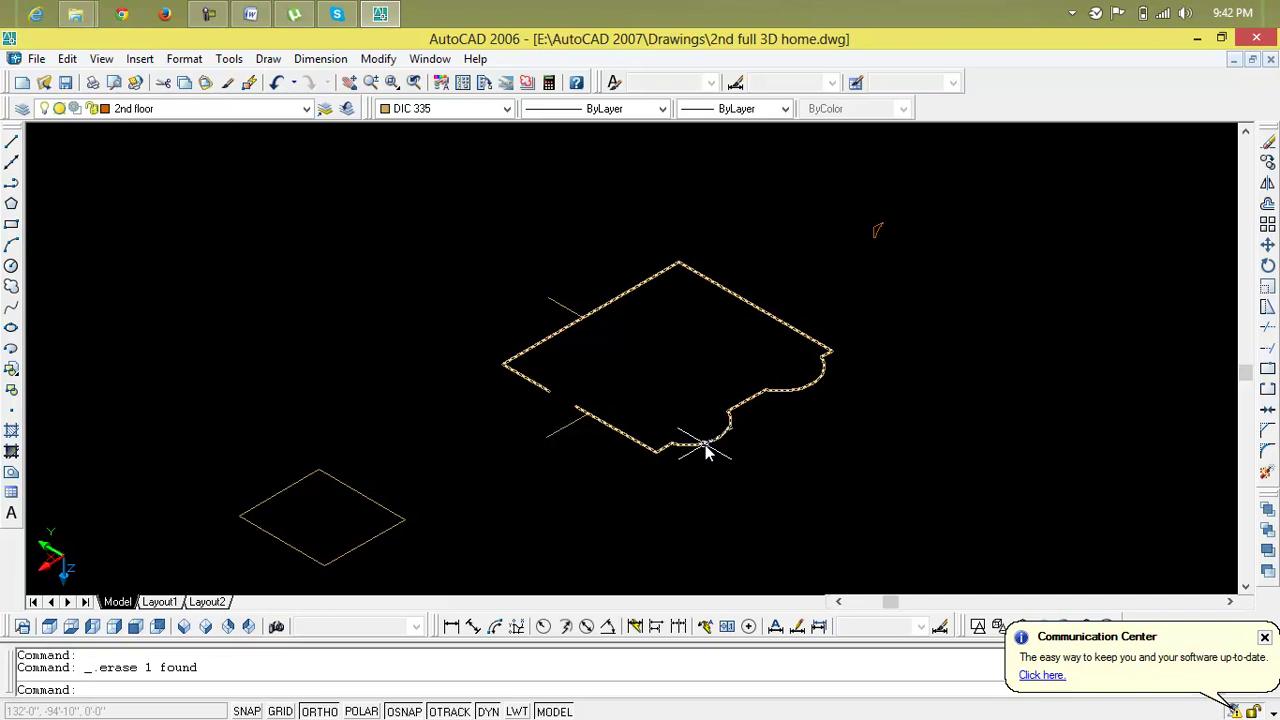
scroll(705, 450, up, 2)
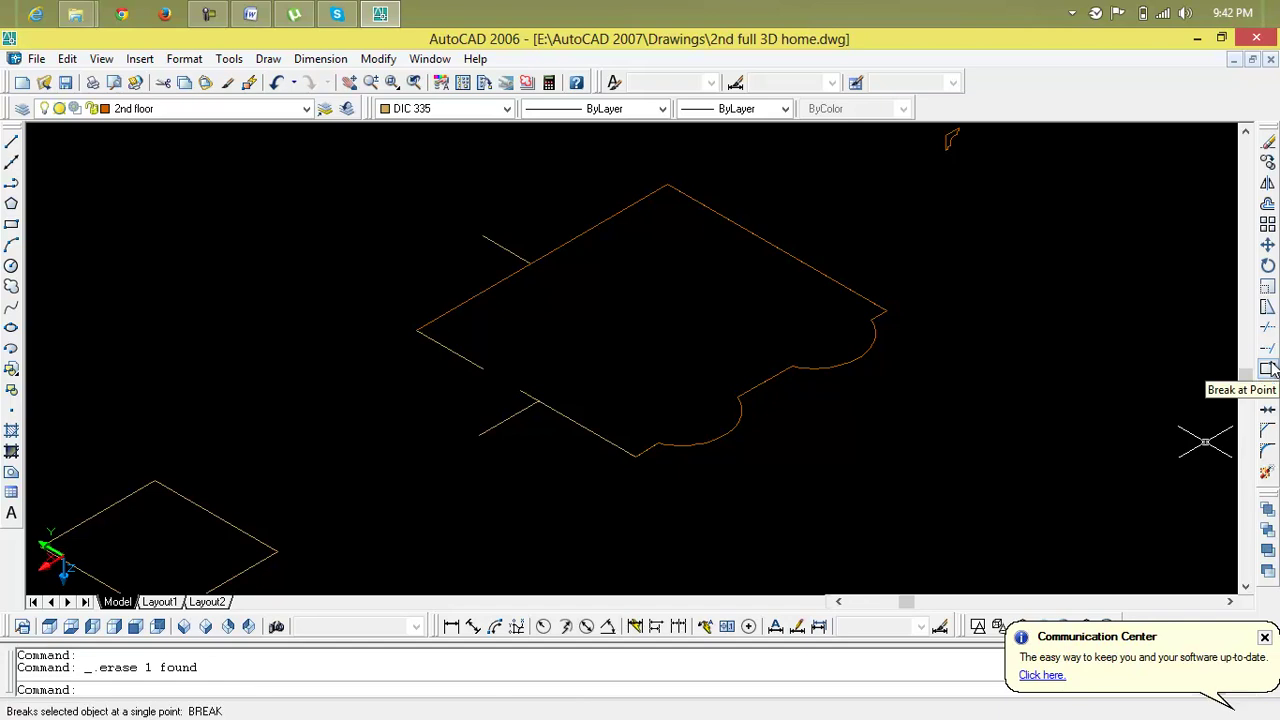
Break the floor outline near its top corner with BR and delete the broken-off piece
scroll(460, 390, up, 2)
scroll(495, 383, up, 1)
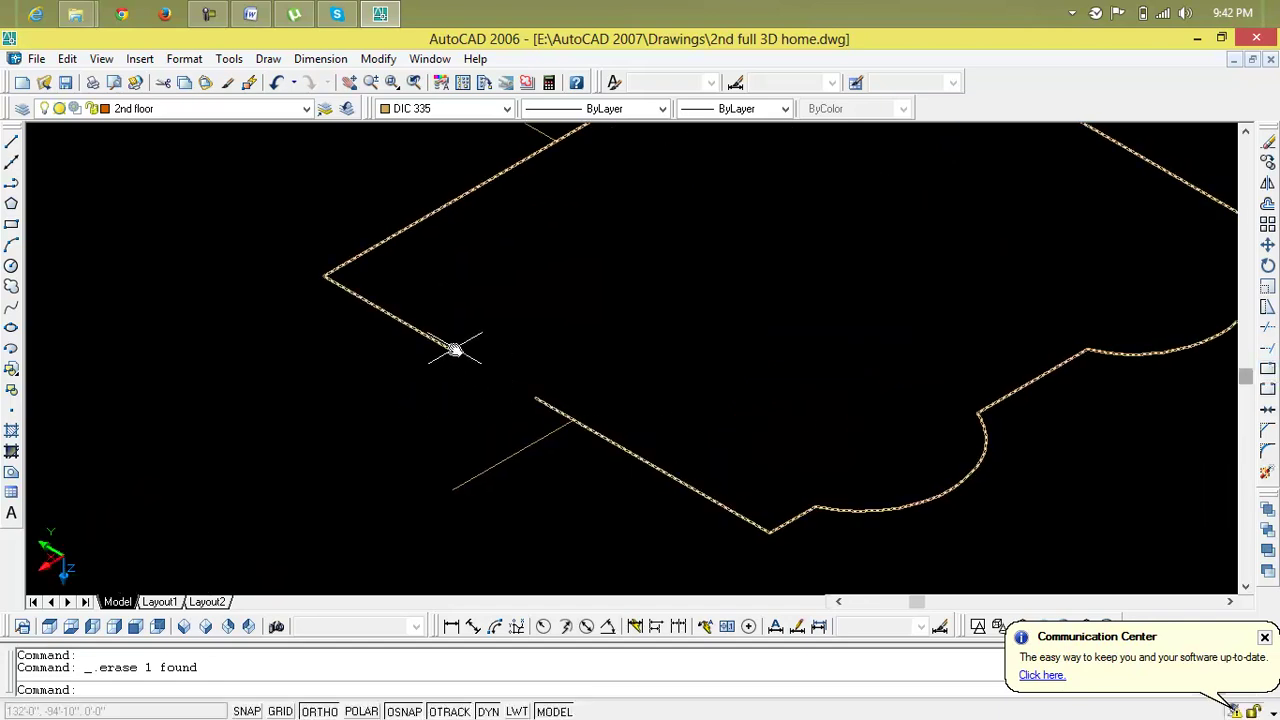
key(Escape)
key(Escape)
text(b)
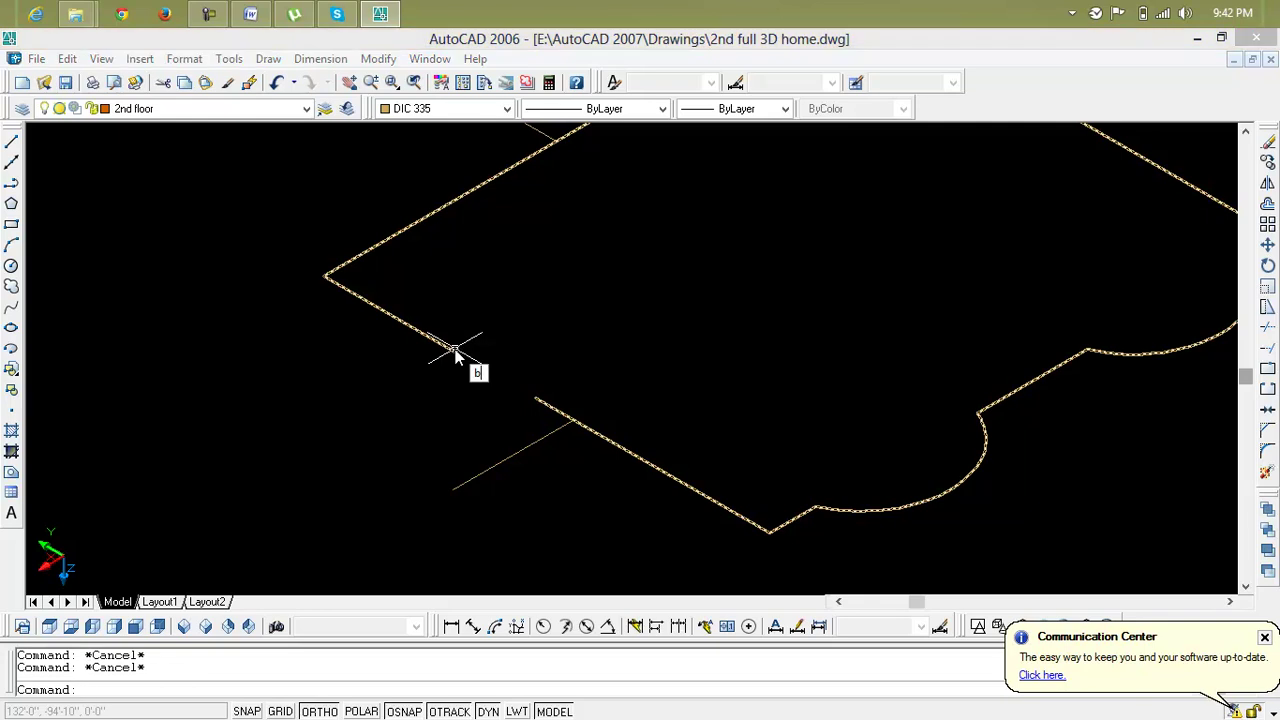
text(r)
key(Return)
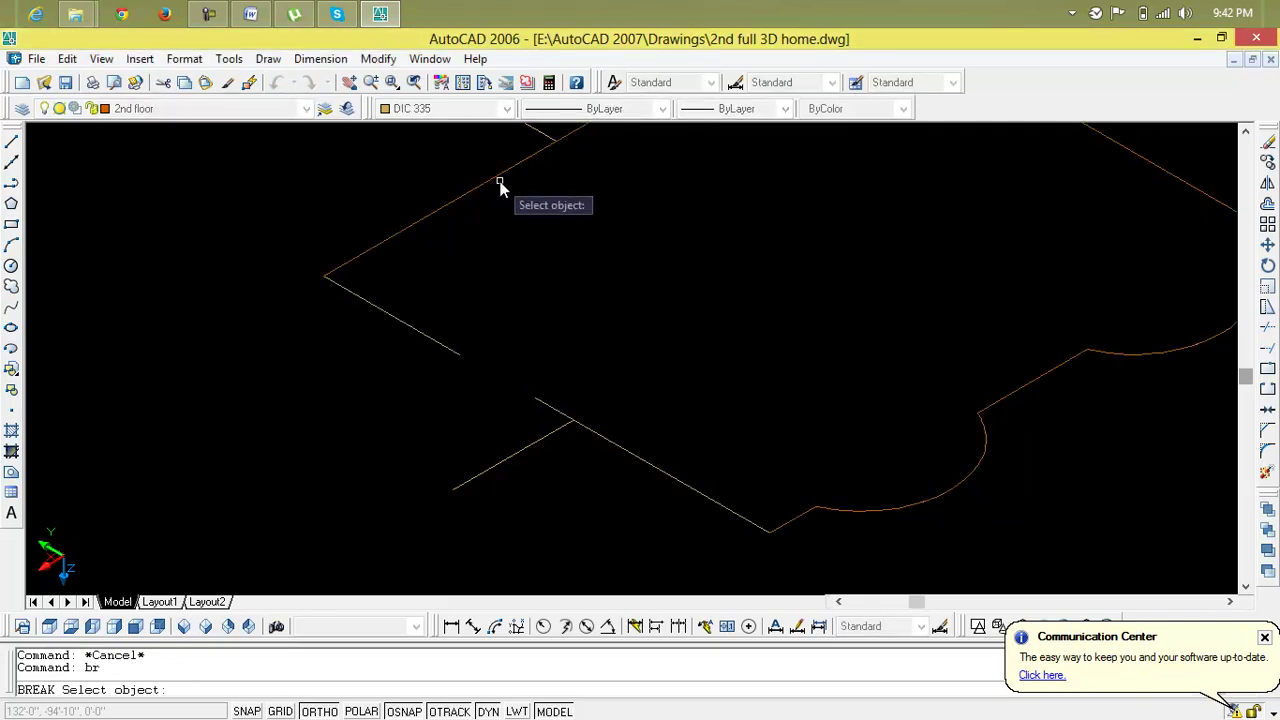
click(502, 188)
right_click(513, 196)
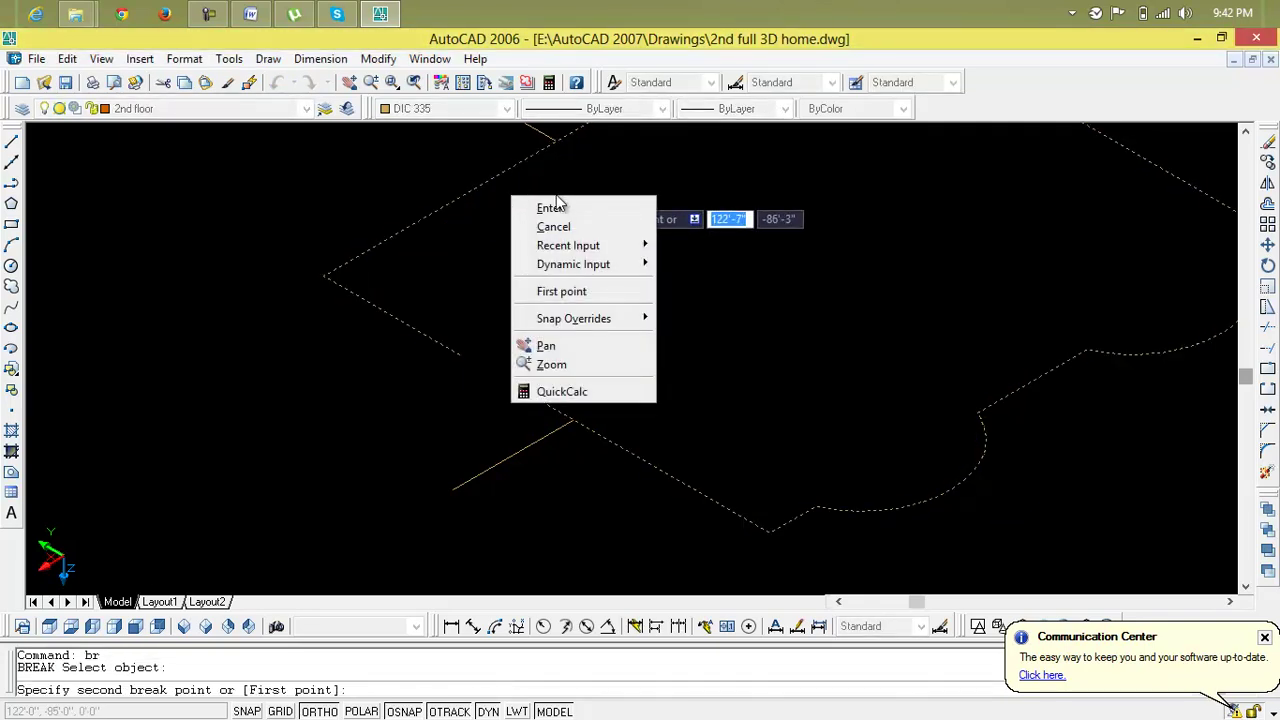
click(557, 203)
click(553, 145)
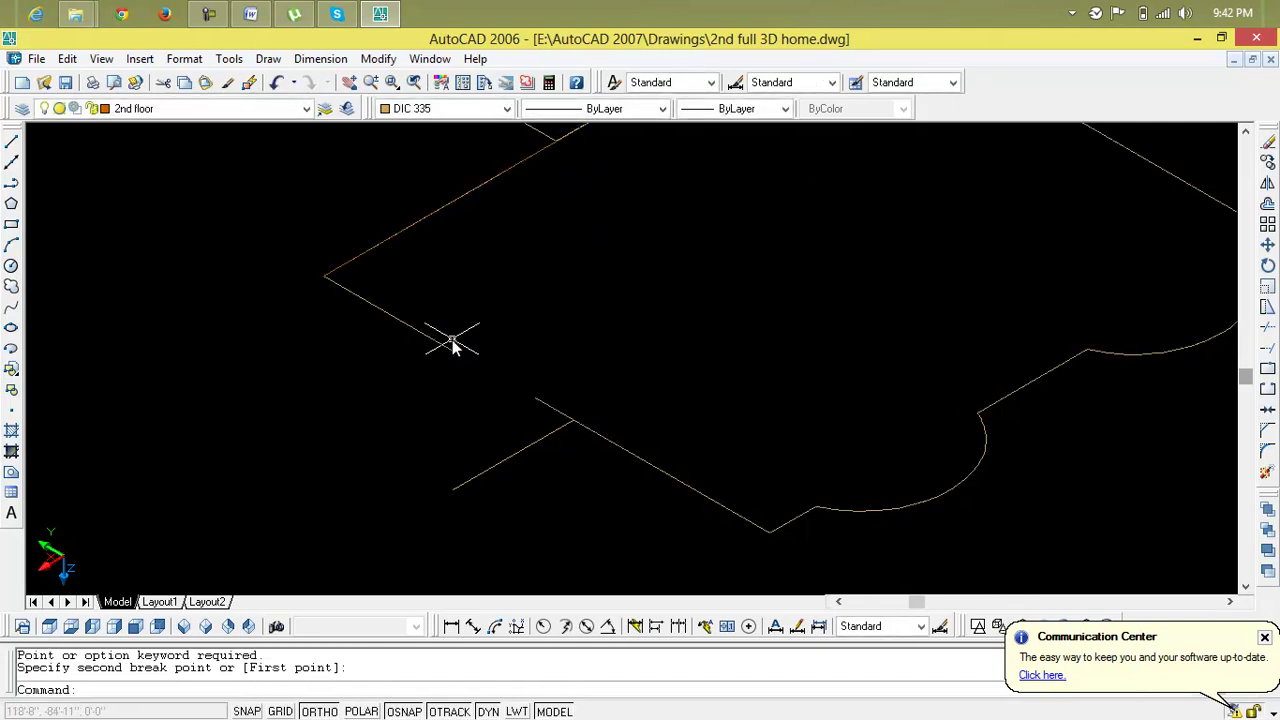
key(Escape)
key(Escape)
click(416, 335)
click(419, 335)
key(Delete)
Erase the long stray line at the outline's left corner
scroll(450, 320, down, 2)
middle_drag(437, 263, 419, 283)
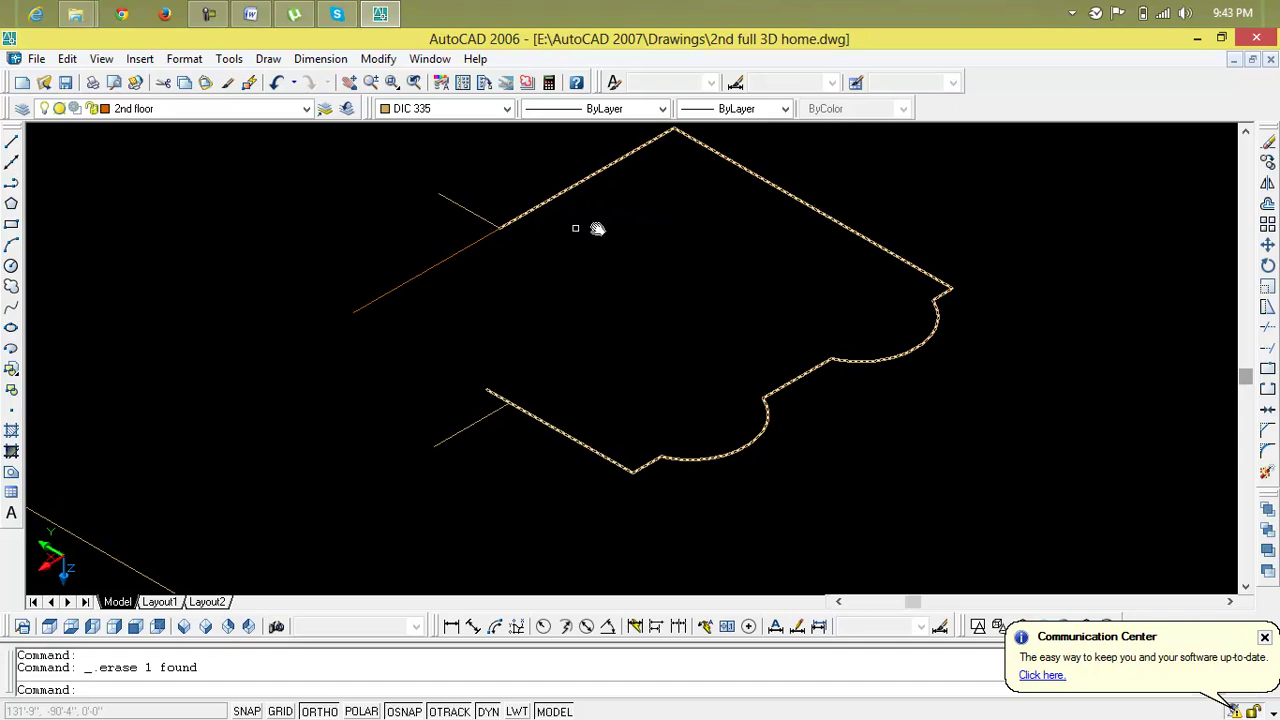
click(464, 252)
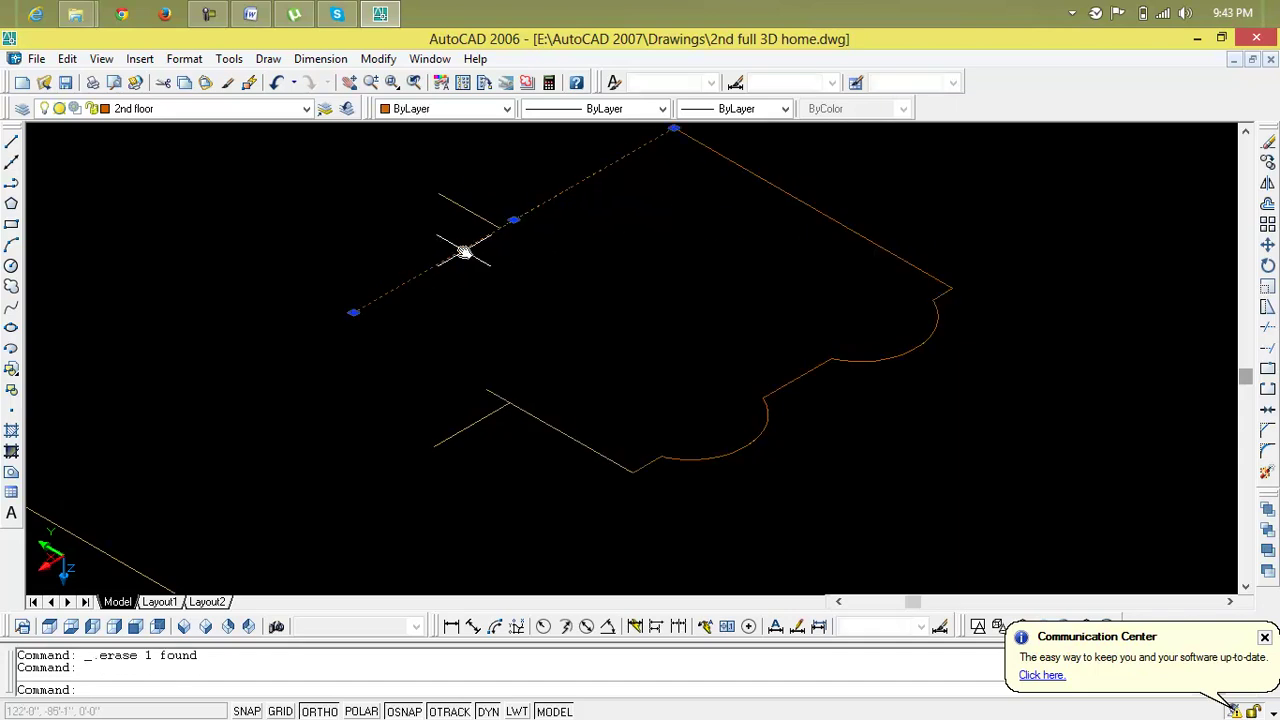
key(Delete)
Split the outline polyline with Break at Point where the crossing line meets it
scroll(500, 214, up, 5)
scroll(486, 320, down, 4)
middle_drag(486, 320, 491, 194)
scroll(480, 290, up, 4)
middle_drag(480, 290, 489, 388)
key(Escape)
key(Escape)
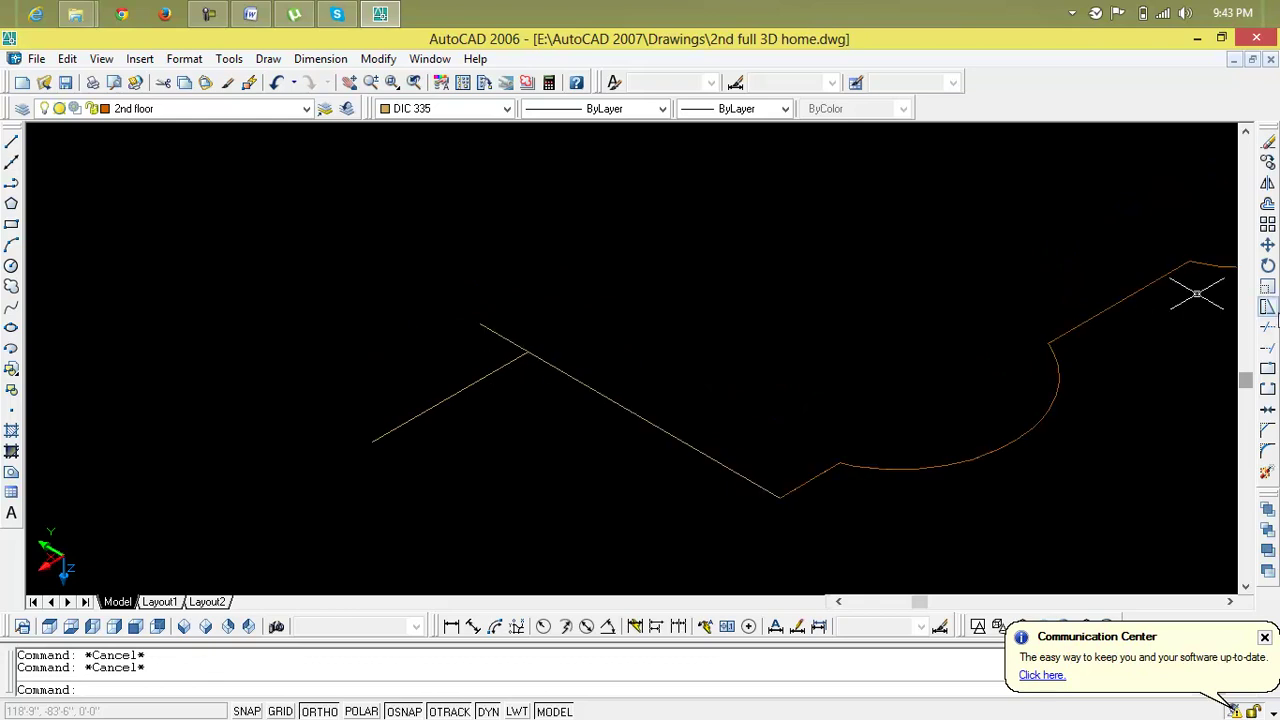
click(1268, 372)
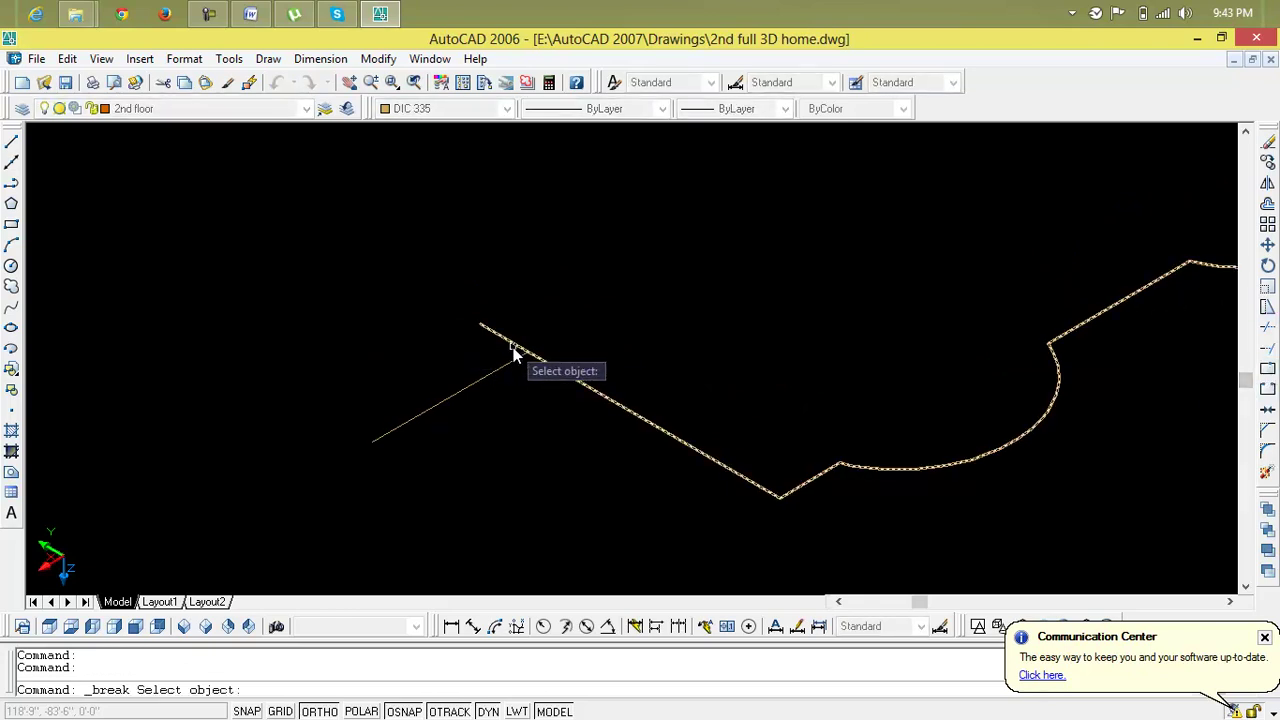
click(513, 347)
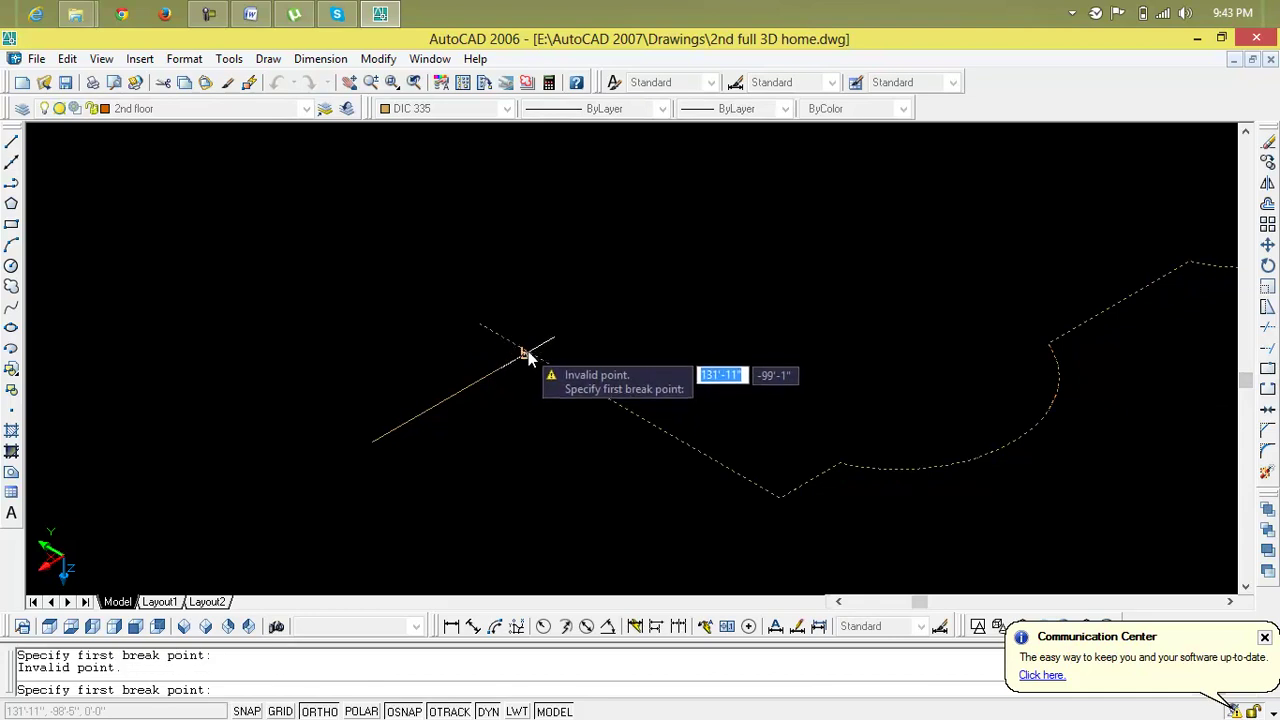
click(528, 352)
Erase the overhanging stub and the stray crossing line on the left
click(500, 345)
click(502, 346)
key(Delete)
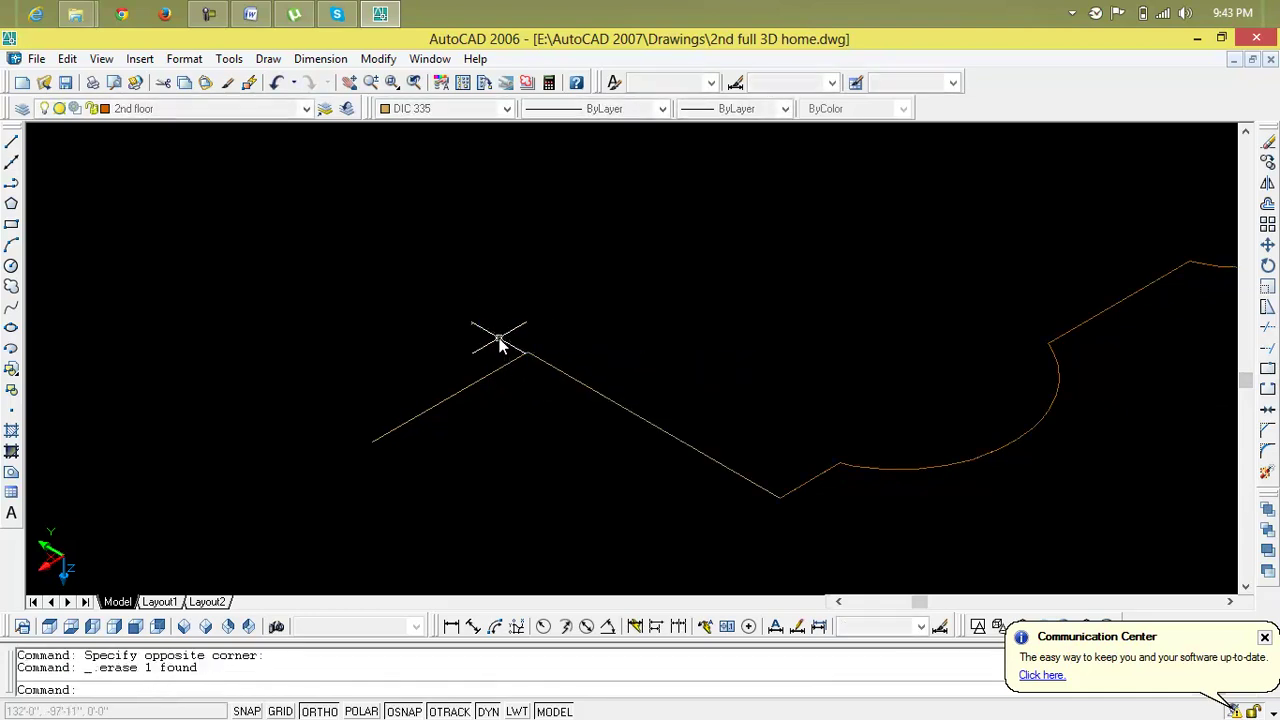
click(497, 356)
key(Delete)
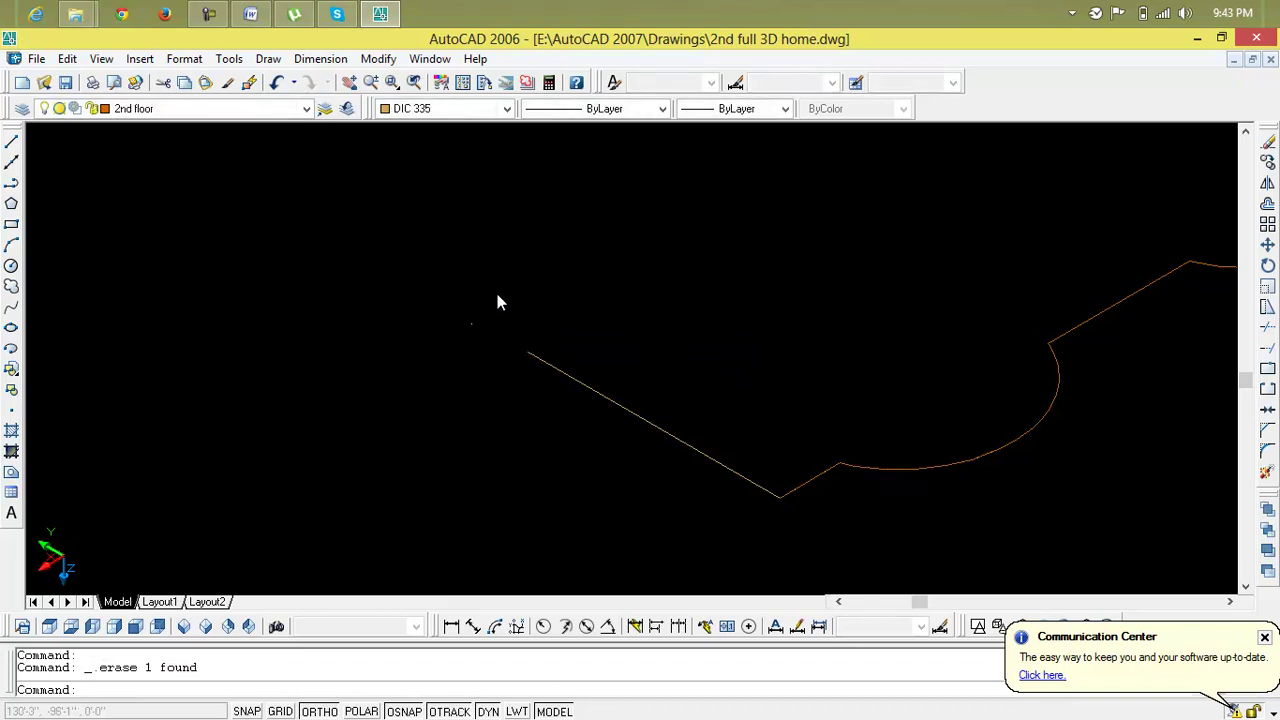
click(449, 337)
scroll(449, 337, down, 5)
Zoom and pan to frame the floor outline and the small bracket profile beside it
scroll(563, 360, up, 1)
scroll(561, 344, up, 2)
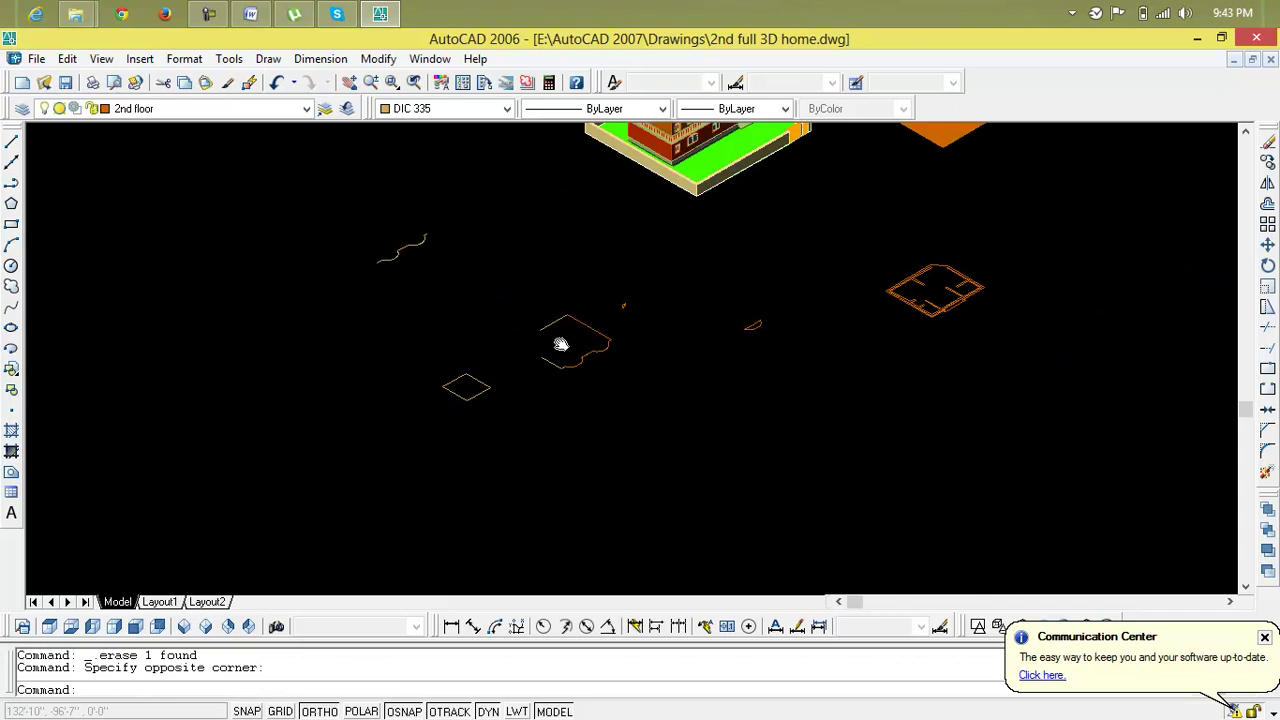
middle_drag(561, 344, 601, 372)
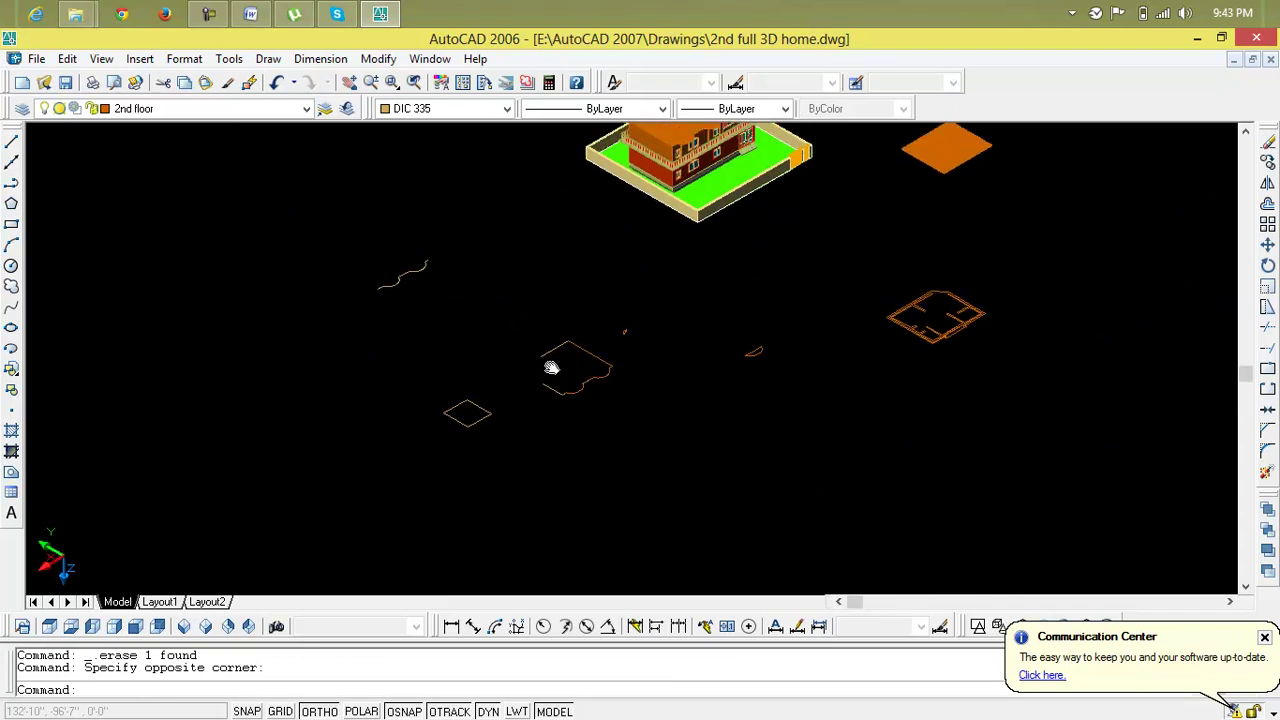
scroll(551, 368, up, 3)
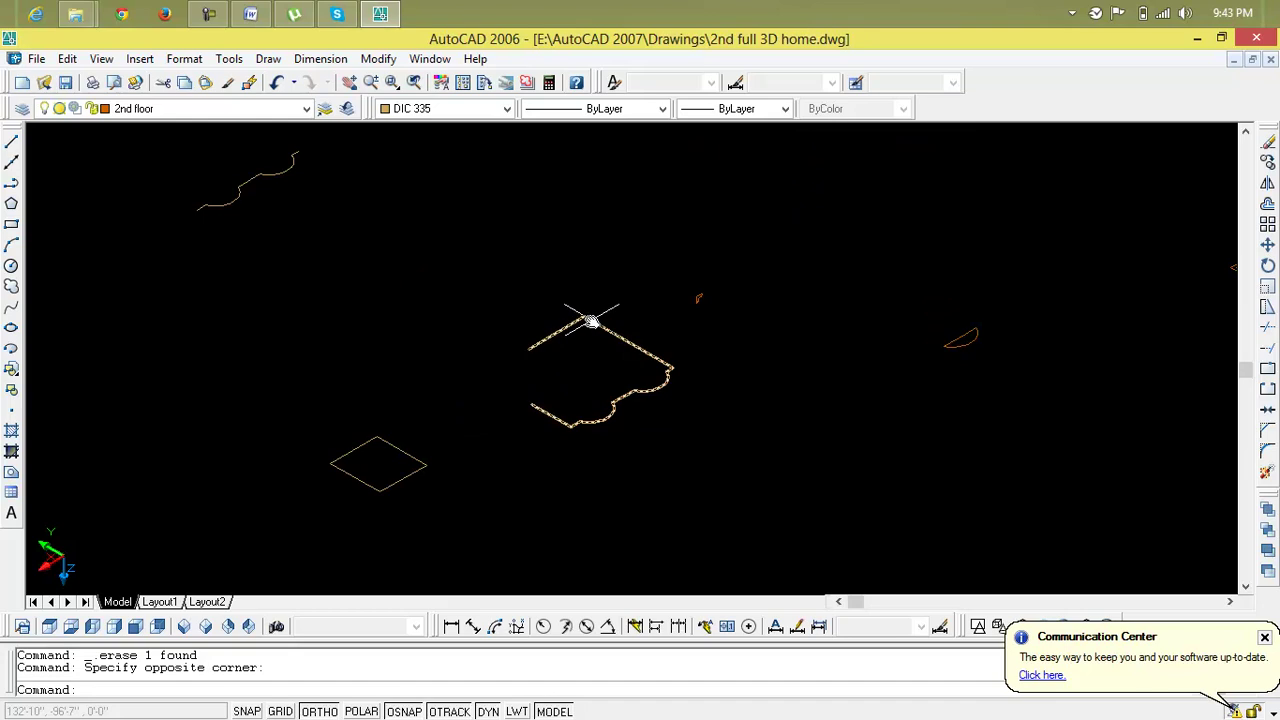
middle_drag(592, 320, 577, 360)
scroll(577, 360, up, 3)
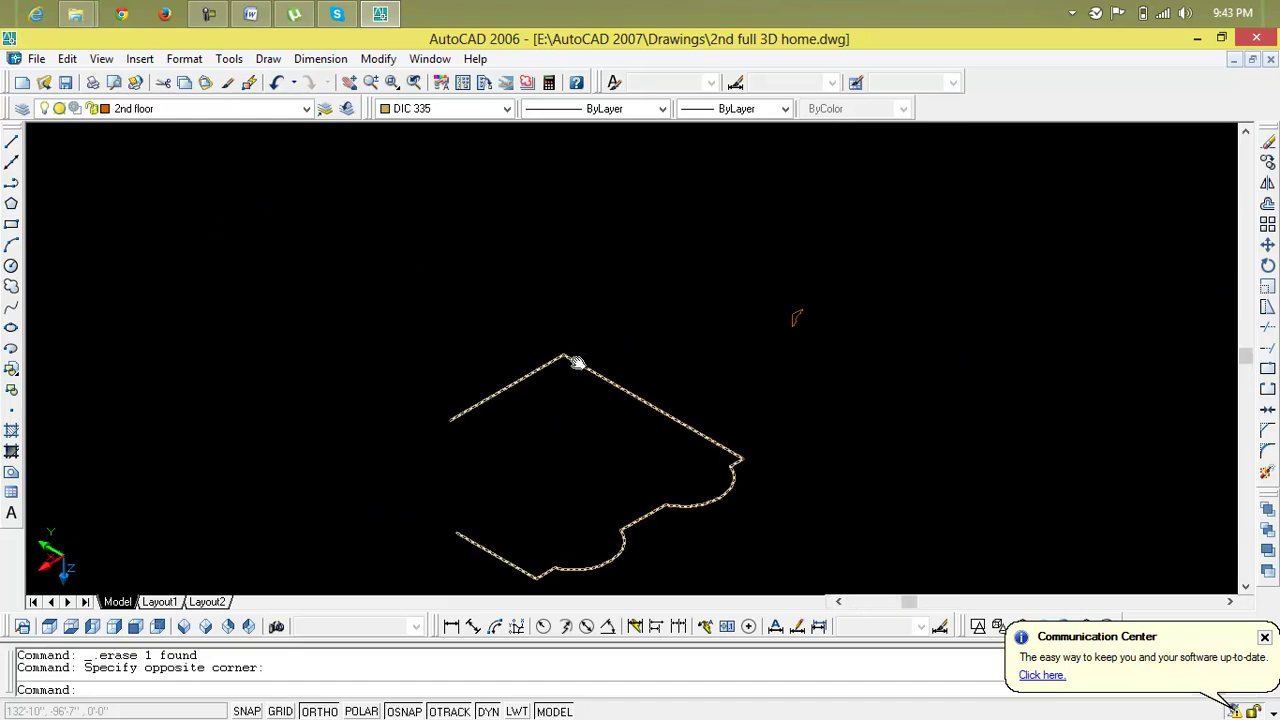
middle_drag(723, 373, 714, 320)
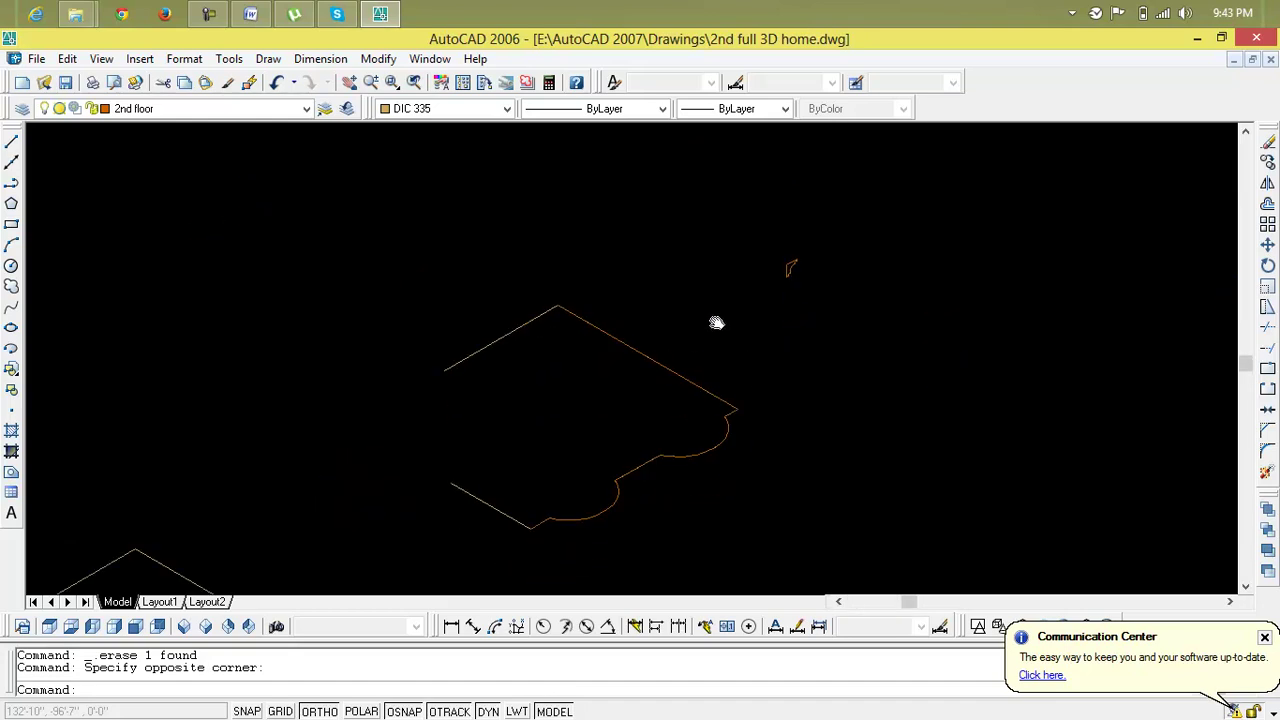
Window-select the small bracket profile, clear the selection, and start a line
key(Escape)
key(Escape)
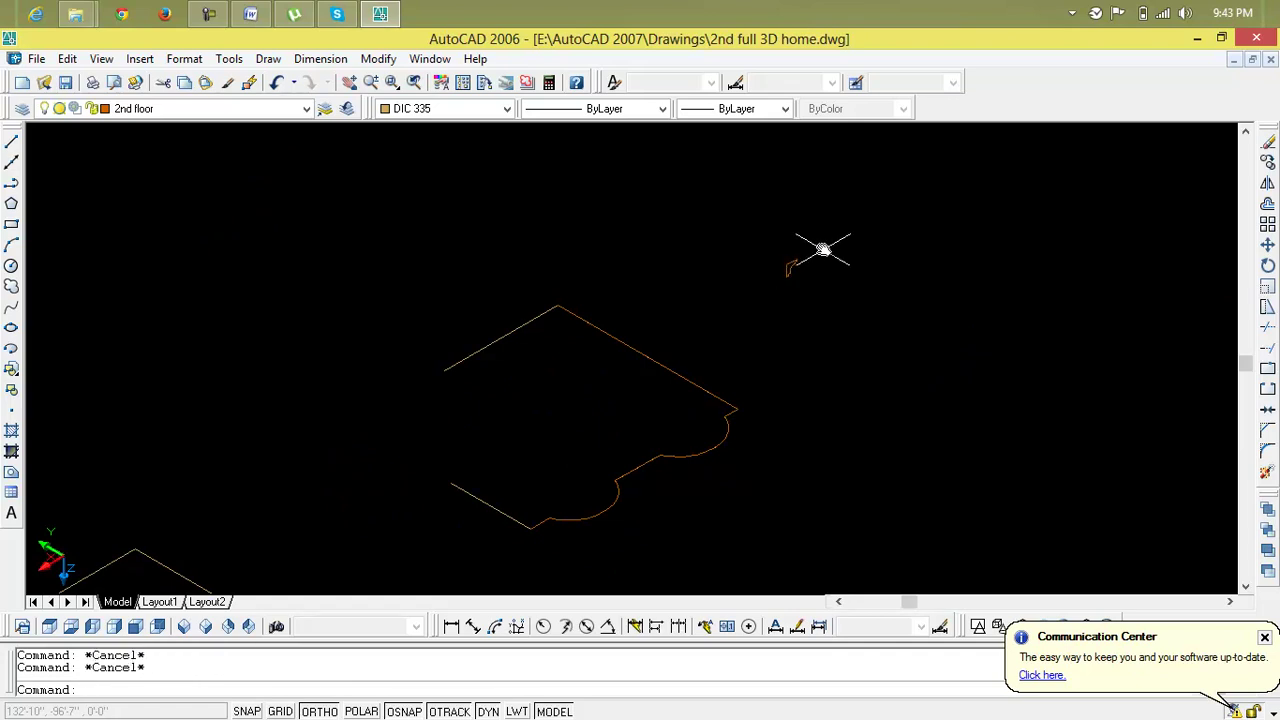
click(822, 243)
click(777, 321)
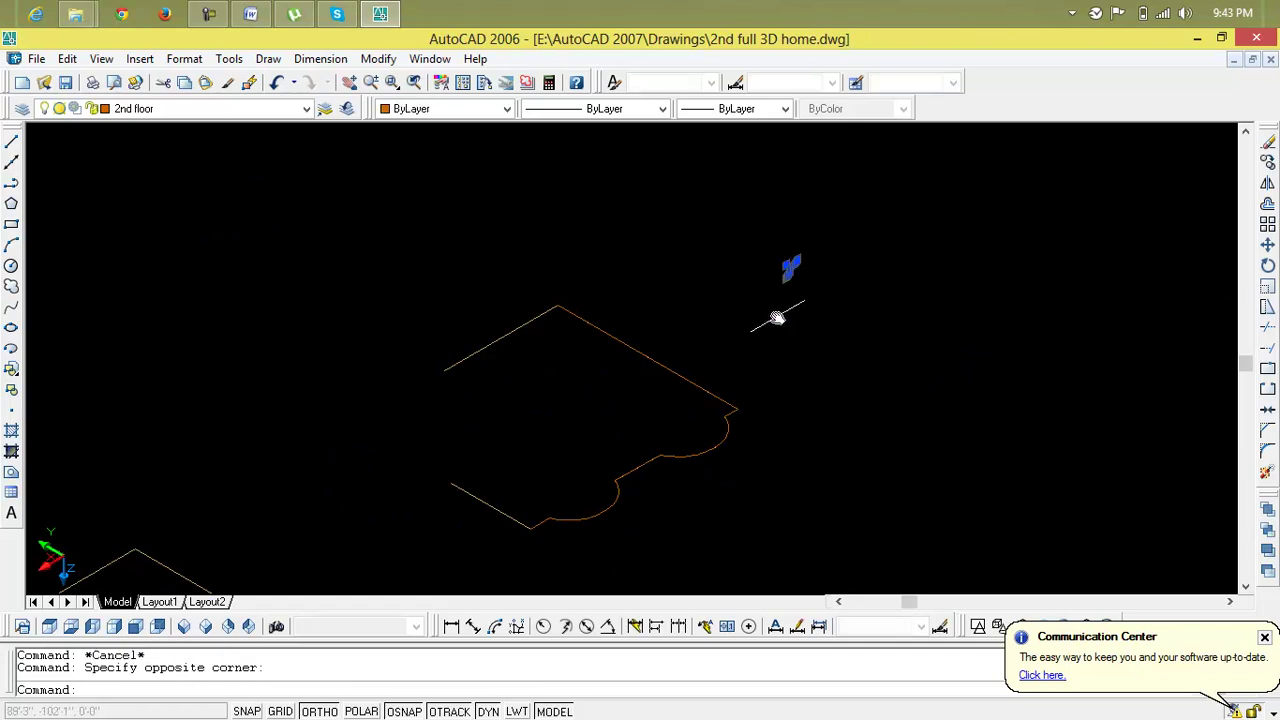
scroll(777, 318, up, 2)
key(Escape)
scroll(806, 240, up, 2)
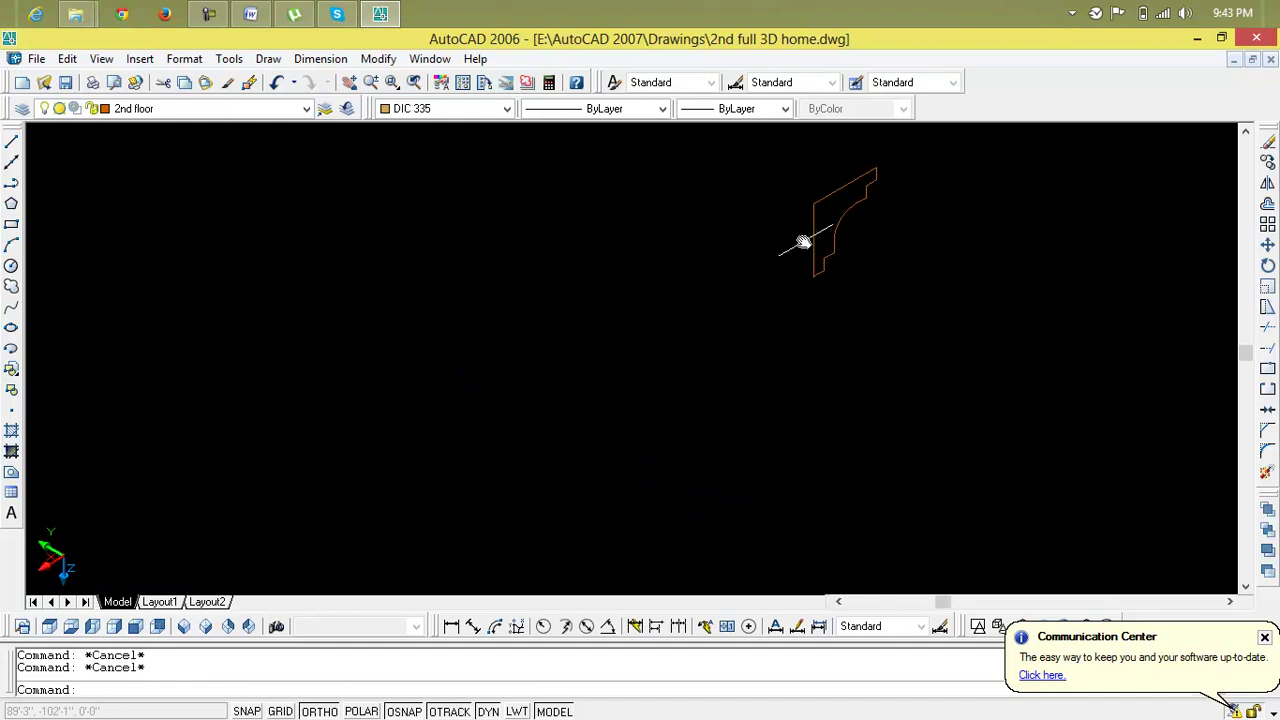
scroll(830, 240, down, 2)
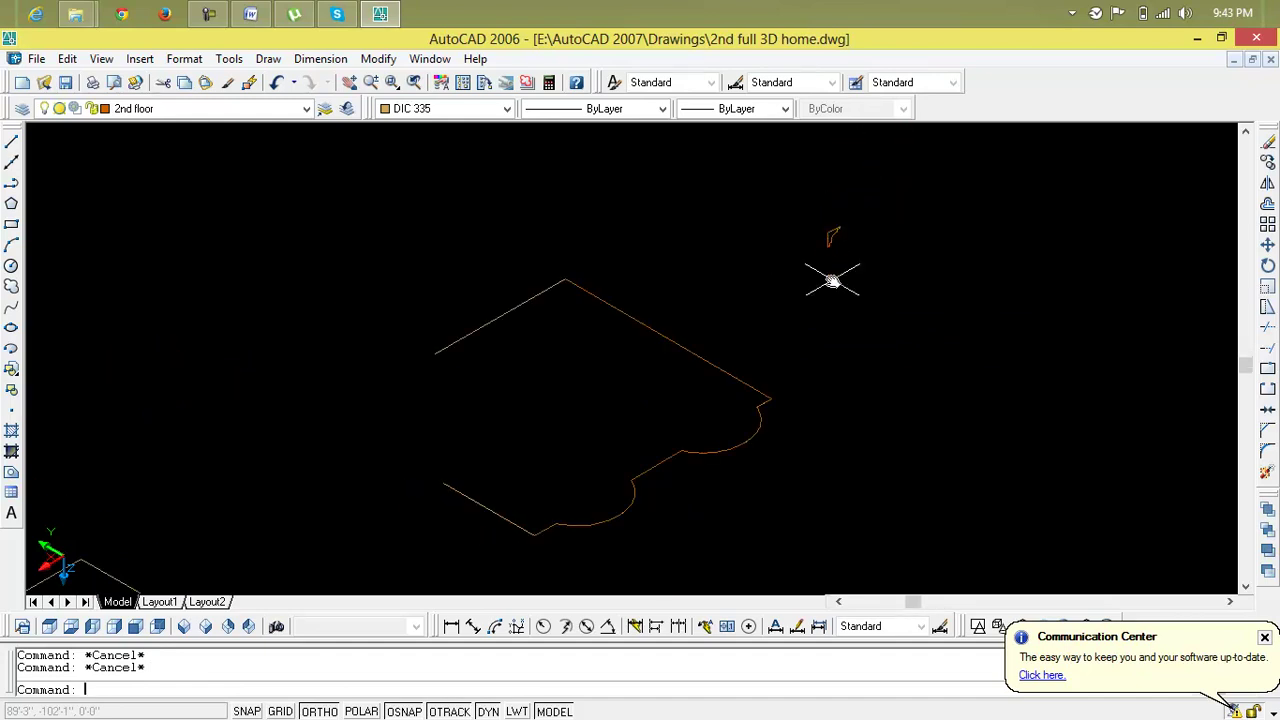
text(l)
key(Return)
Place a line point beside the profile, then cancel and erase the stray white line
click(860, 219)
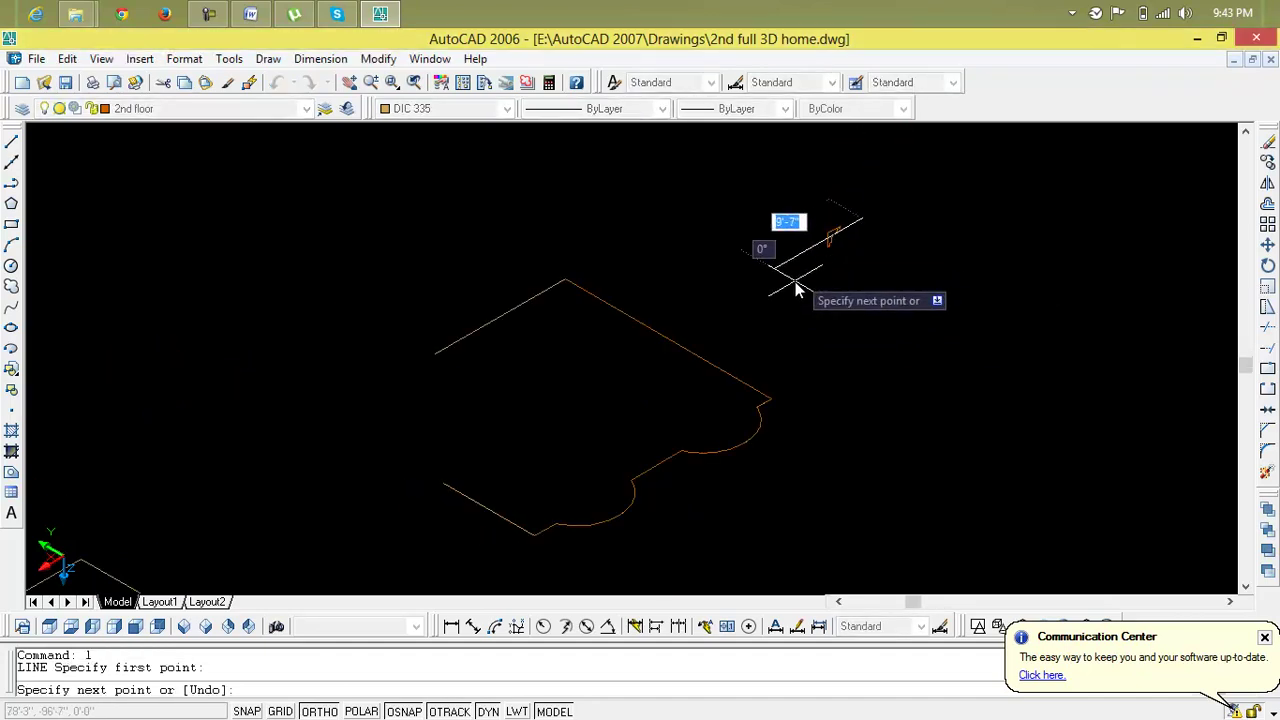
key(Escape)
key(Escape)
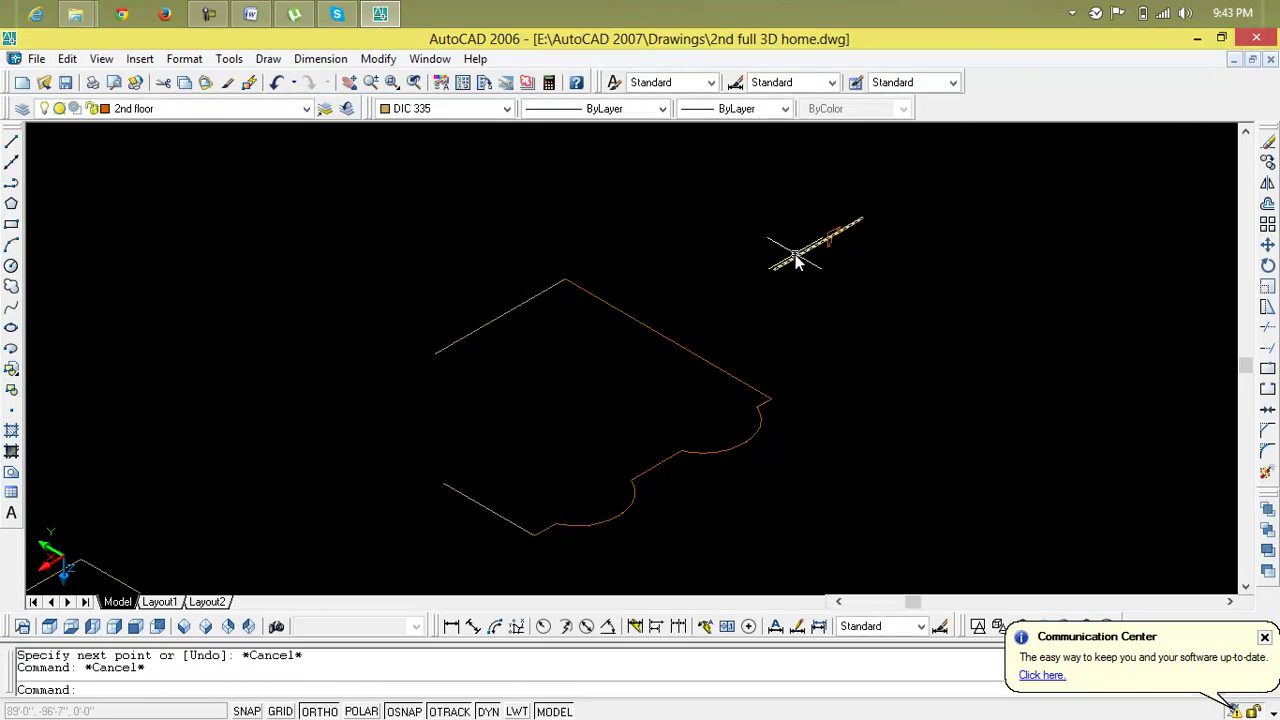
click(795, 257)
key(Delete)
Start moving the bracket profile, then cancel after picking a base point
text(m)
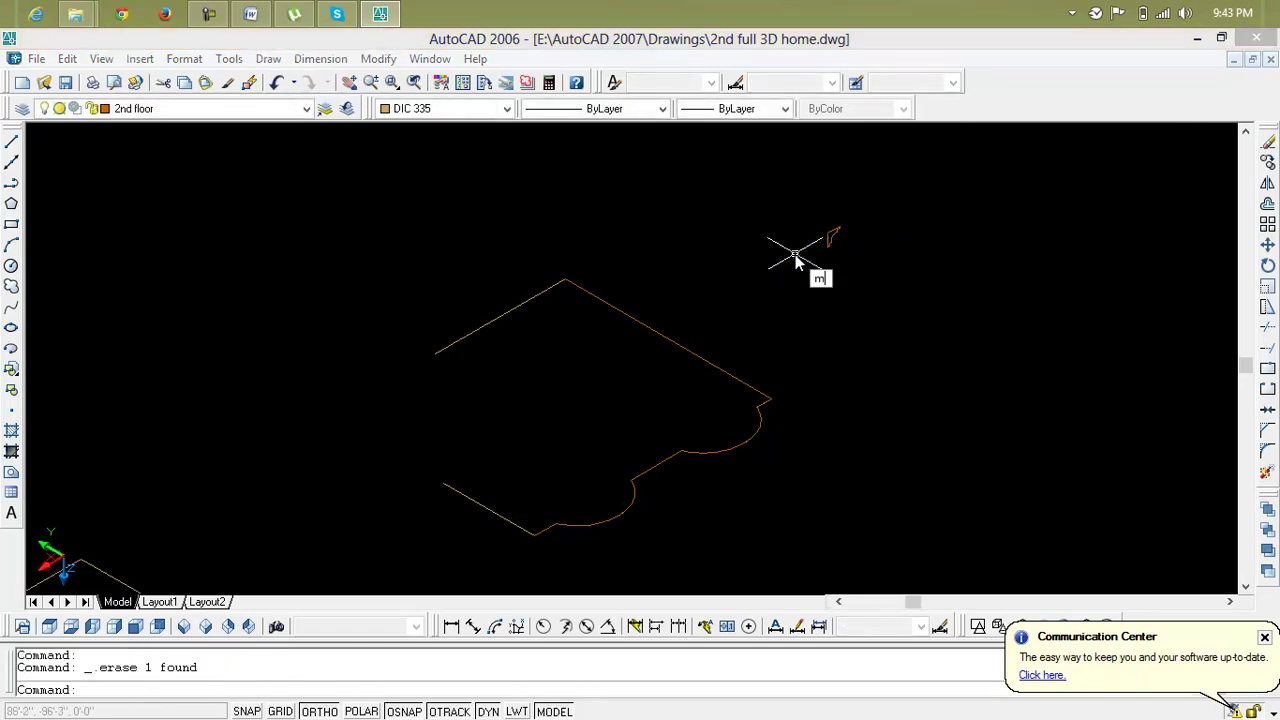
key(Return)
click(868, 205)
click(833, 237)
key(Return)
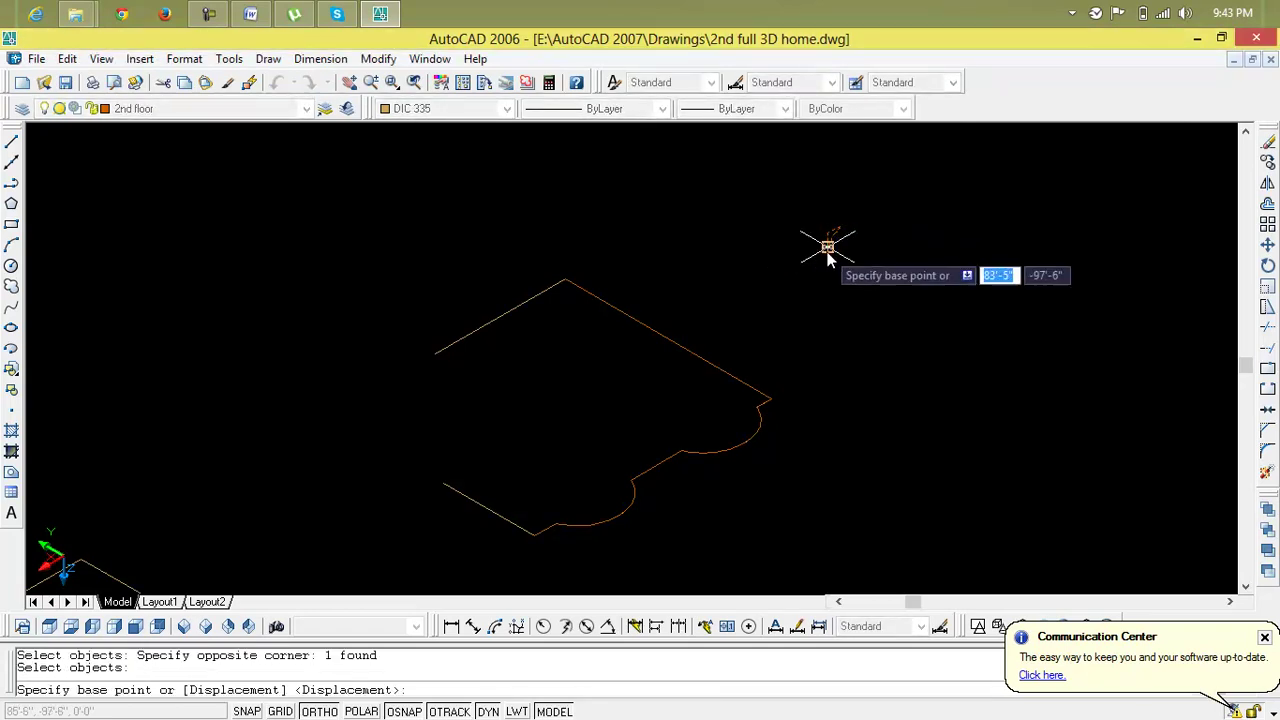
click(829, 251)
key(Escape)
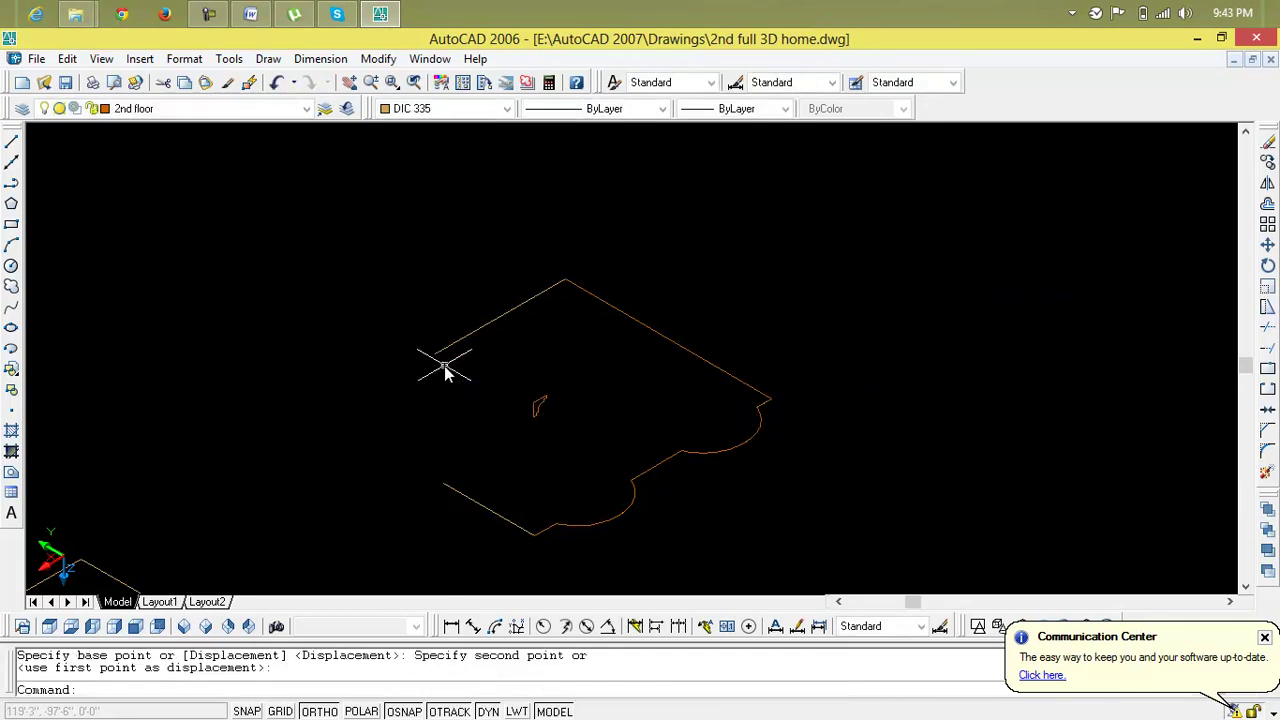
Move the bracket profile, with ortho off, onto the floor outline's left edge
text(m)
key(Return)
click(545, 395)
click(524, 435)
key(Return)
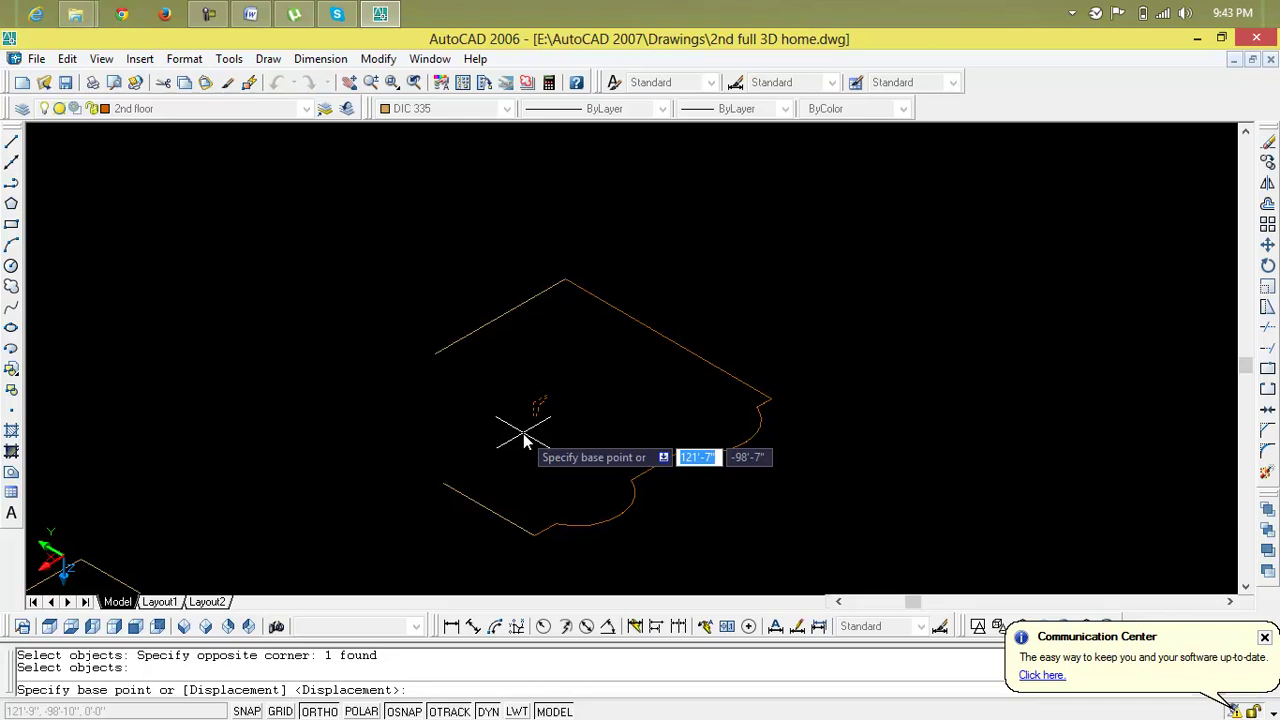
key(F8)
click(527, 422)
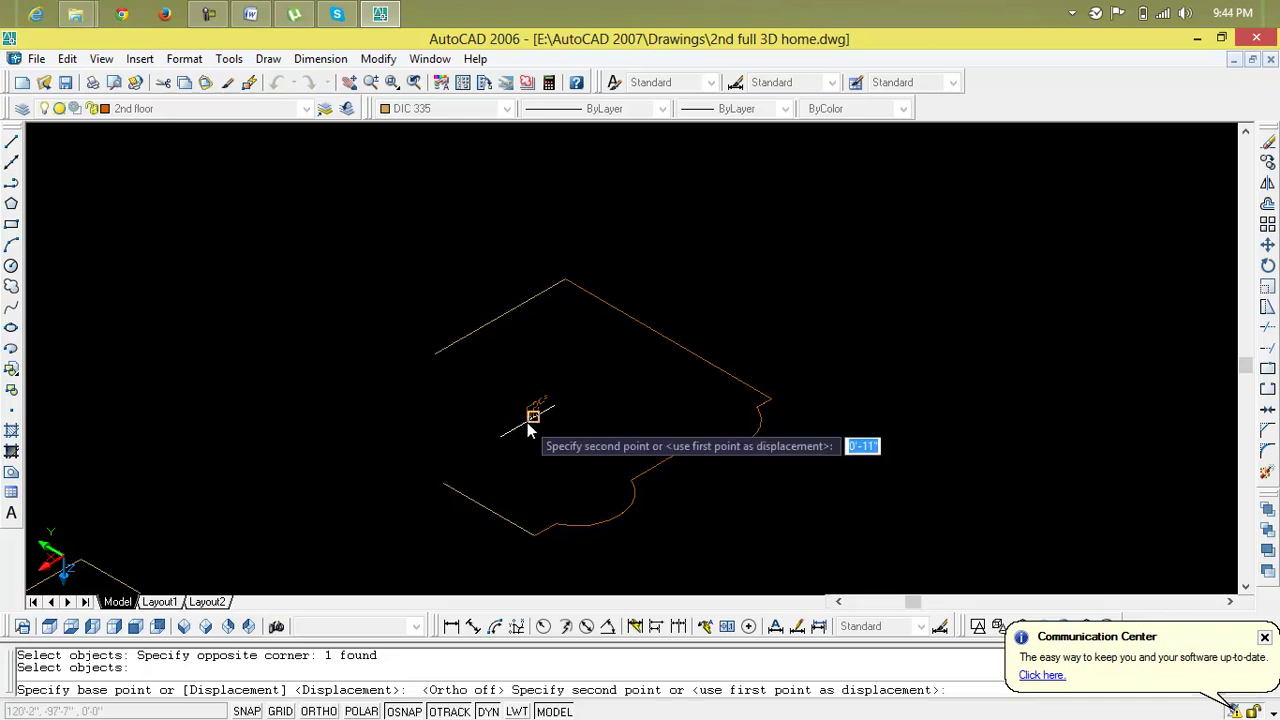
click(437, 381)
scroll(437, 373, up, 3)
scroll(434, 365, up, 1)
key(Escape)
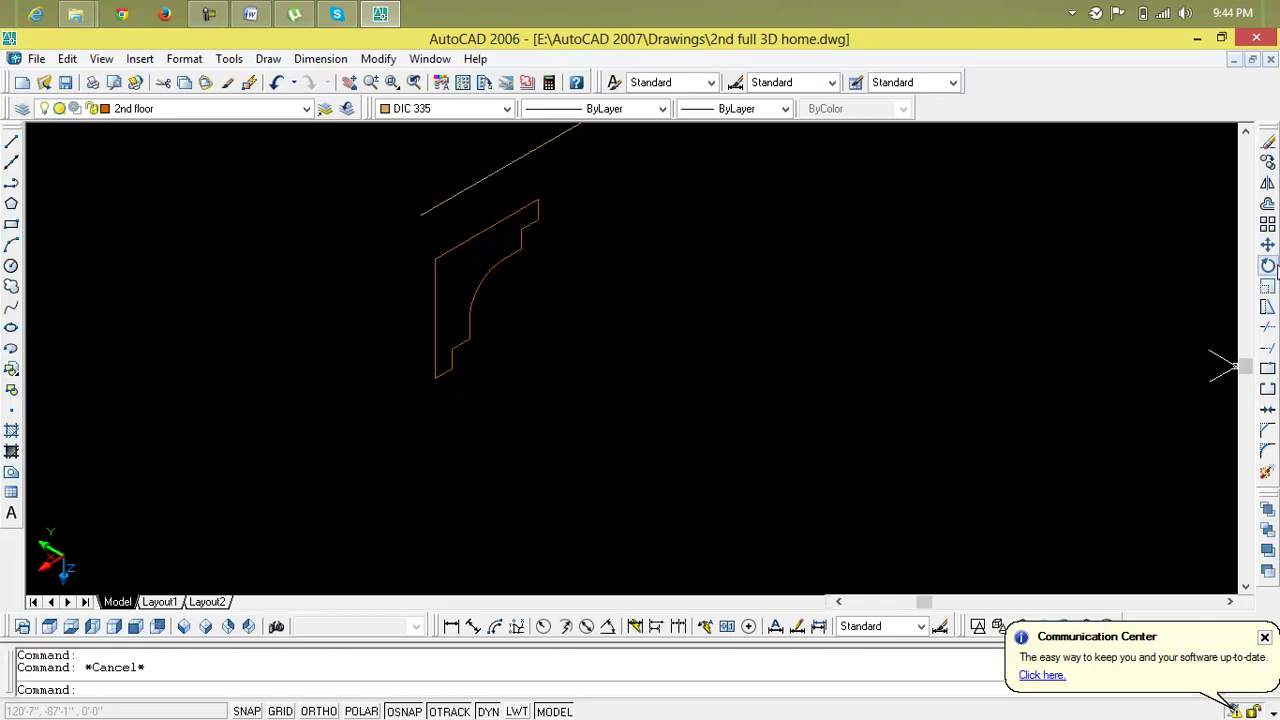
Rotate the bracket profile 90 degrees about its bottom corner, then undo it
click(1265, 276)
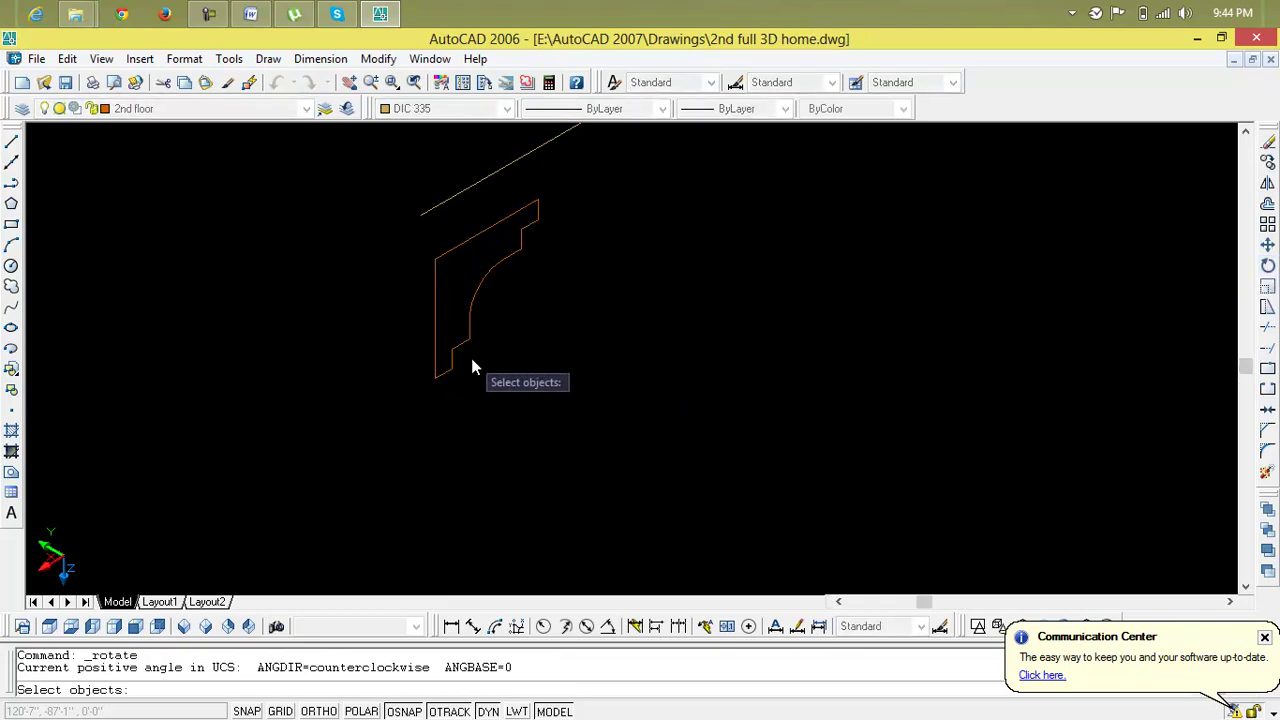
click(463, 348)
key(Return)
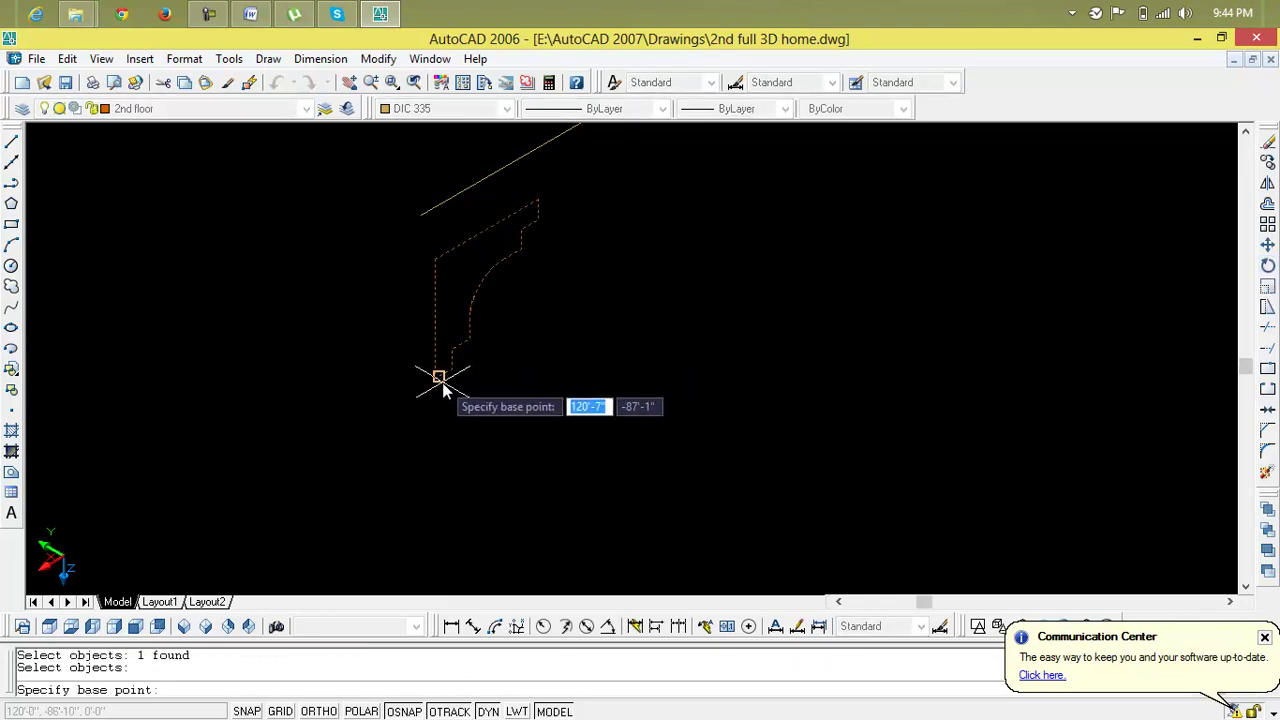
click(435, 378)
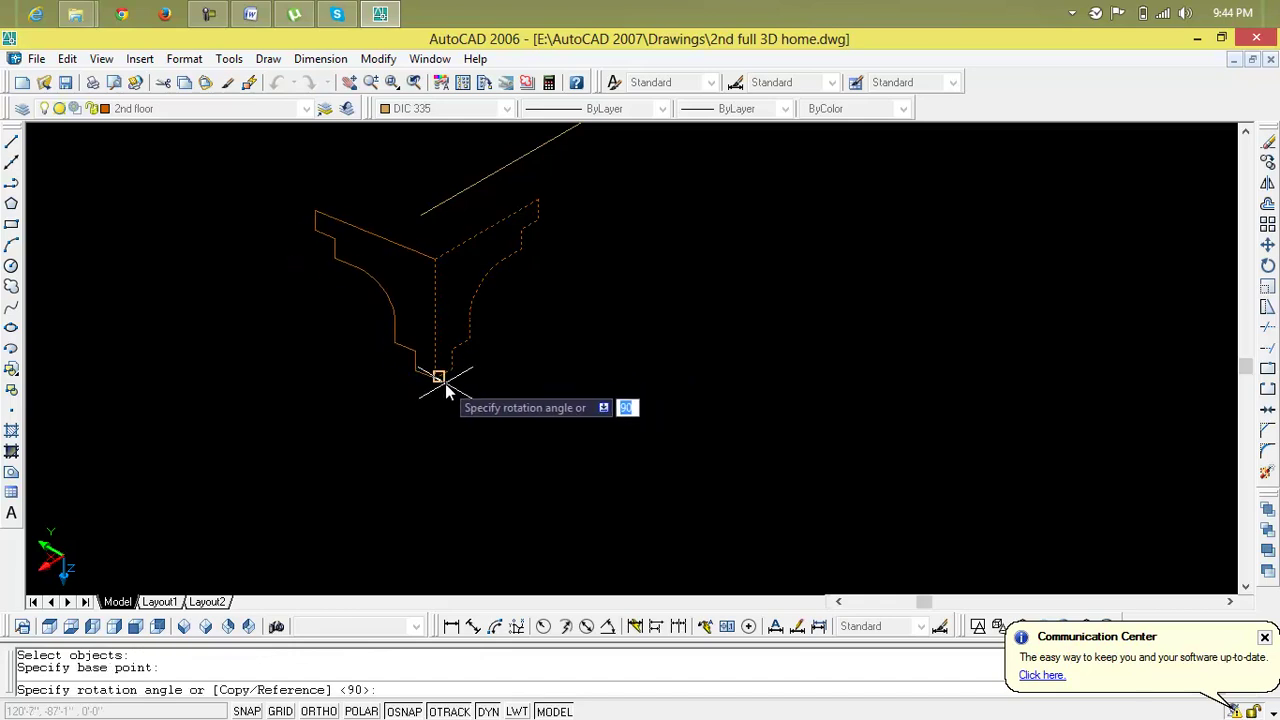
click(447, 386)
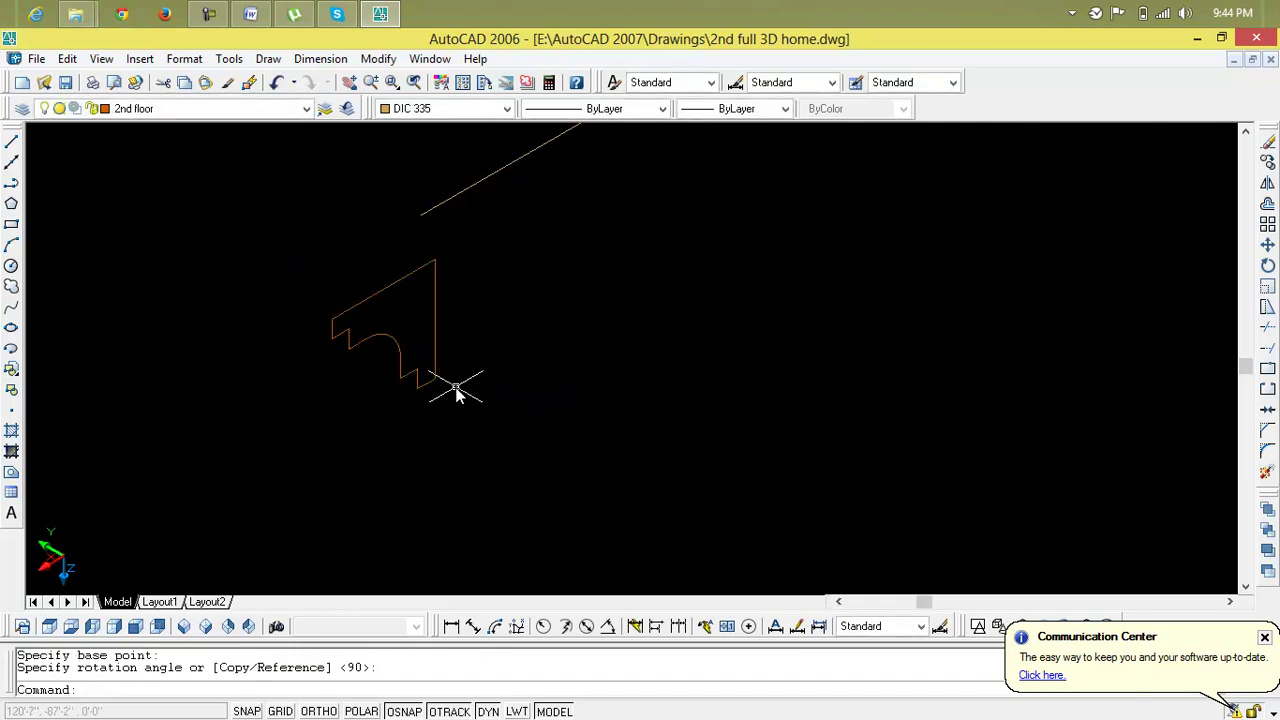
key(ctrl+z)
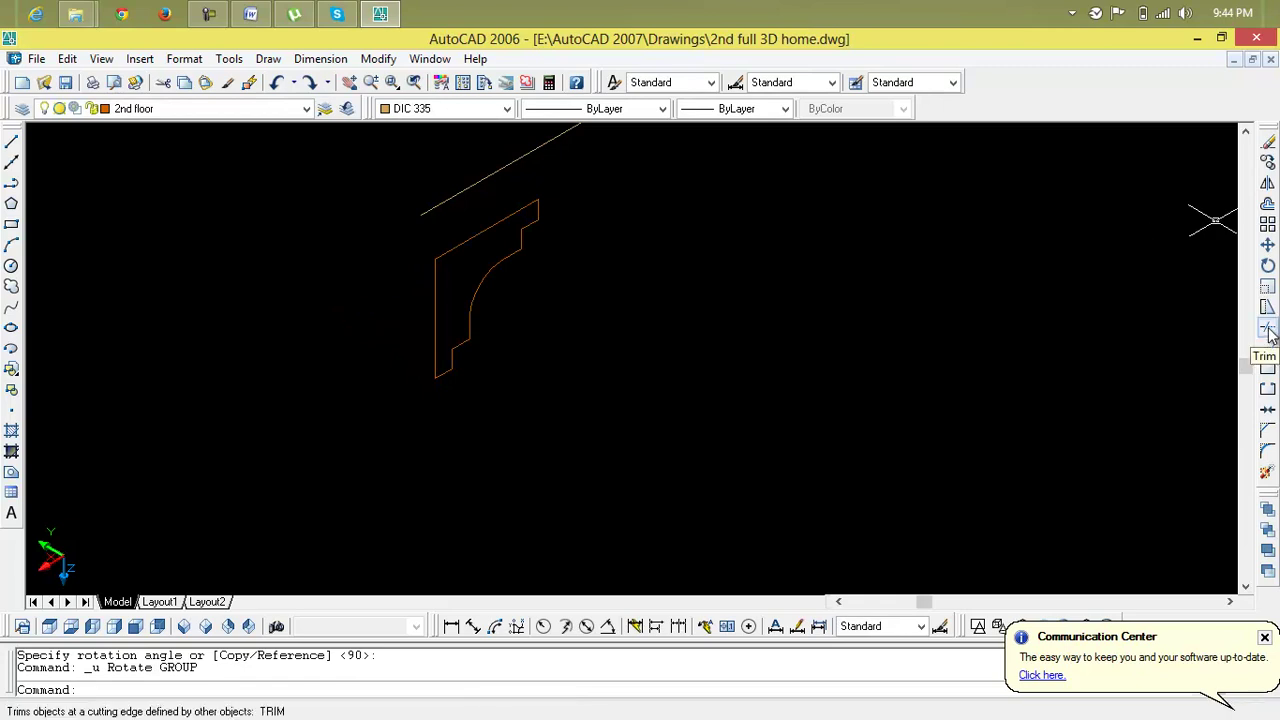
Turn on ortho with F8 and retry the profile's 90-degree rotation, undoing it again
key(F8)
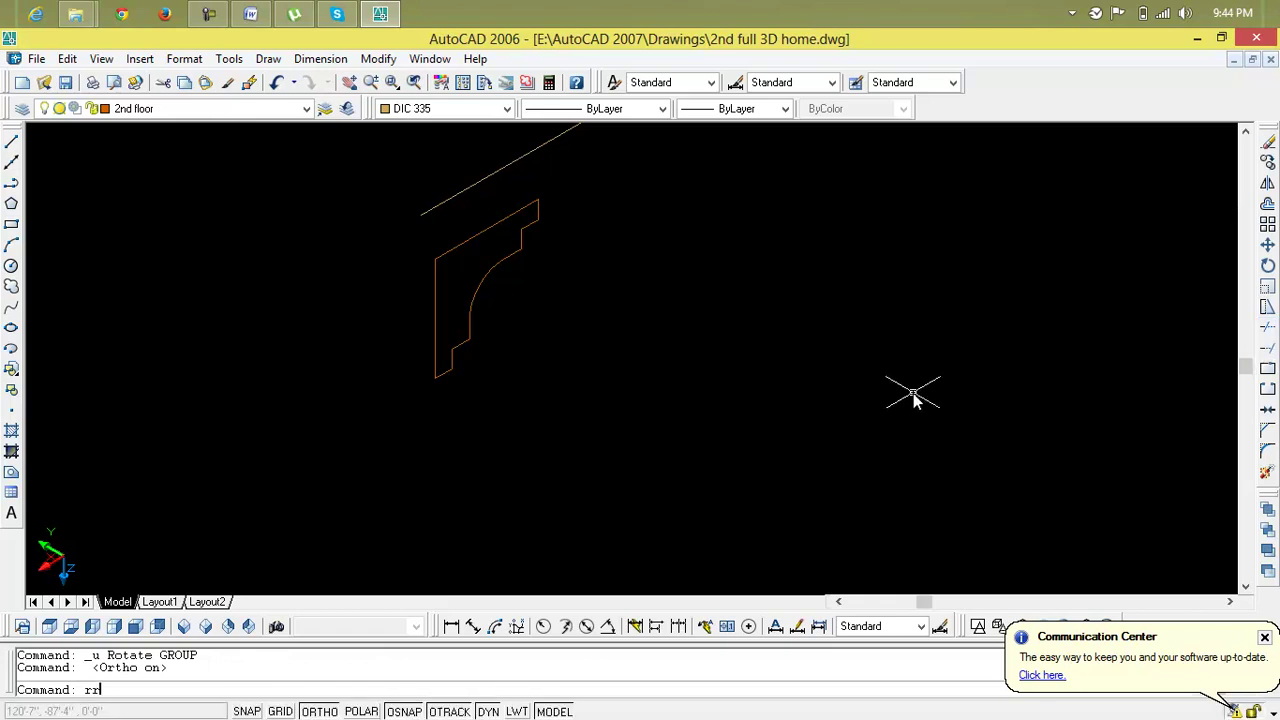
text(o)
key(Return)
key(Escape)
key(Escape)
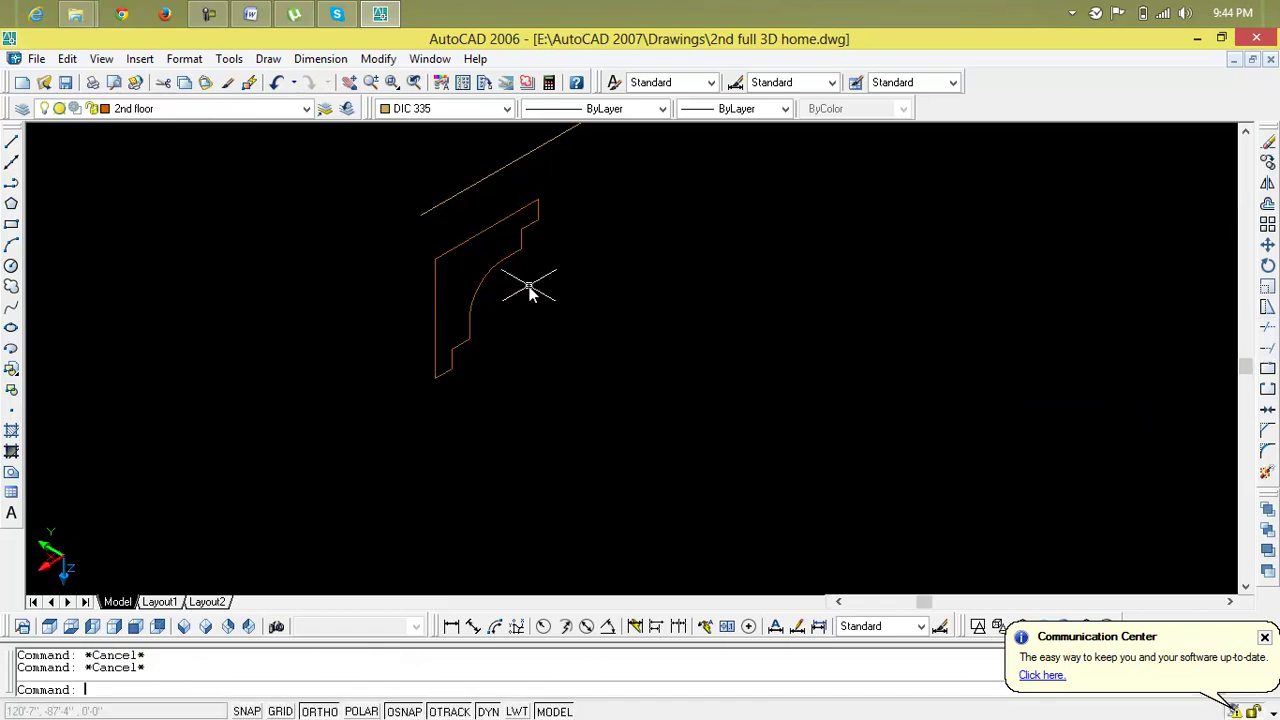
text(ro)
key(Return)
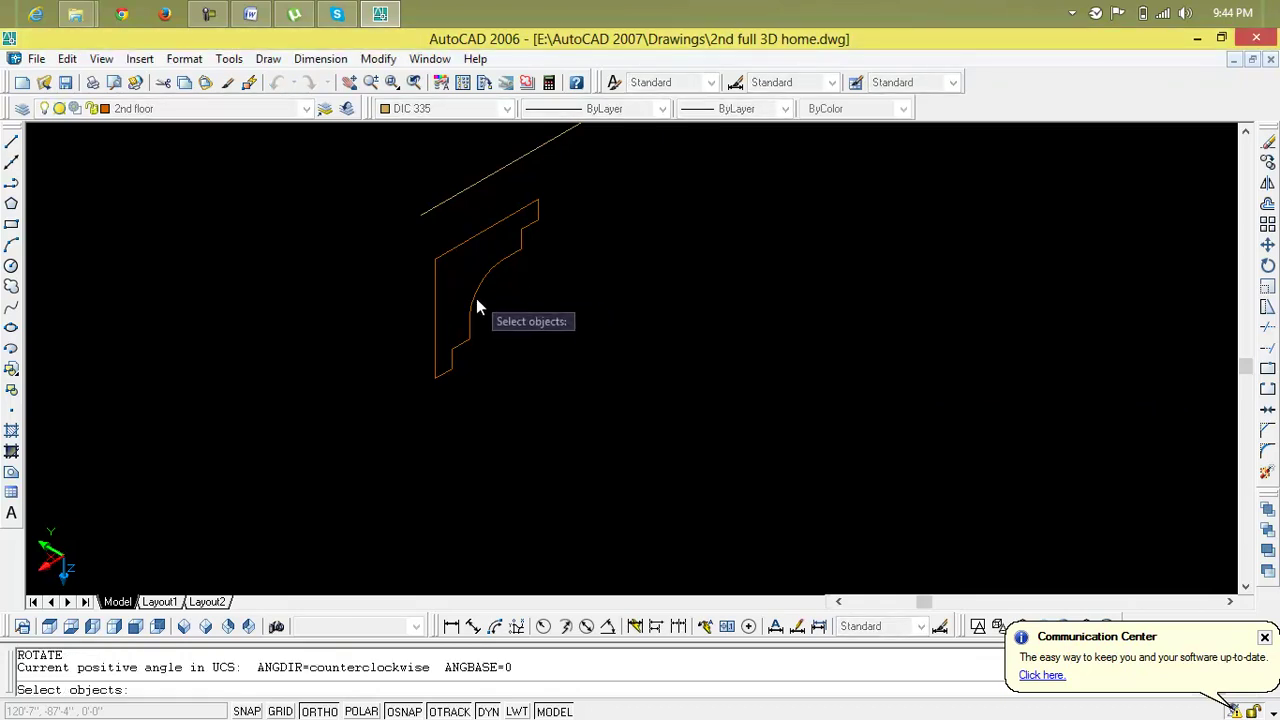
click(482, 305)
key(Return)
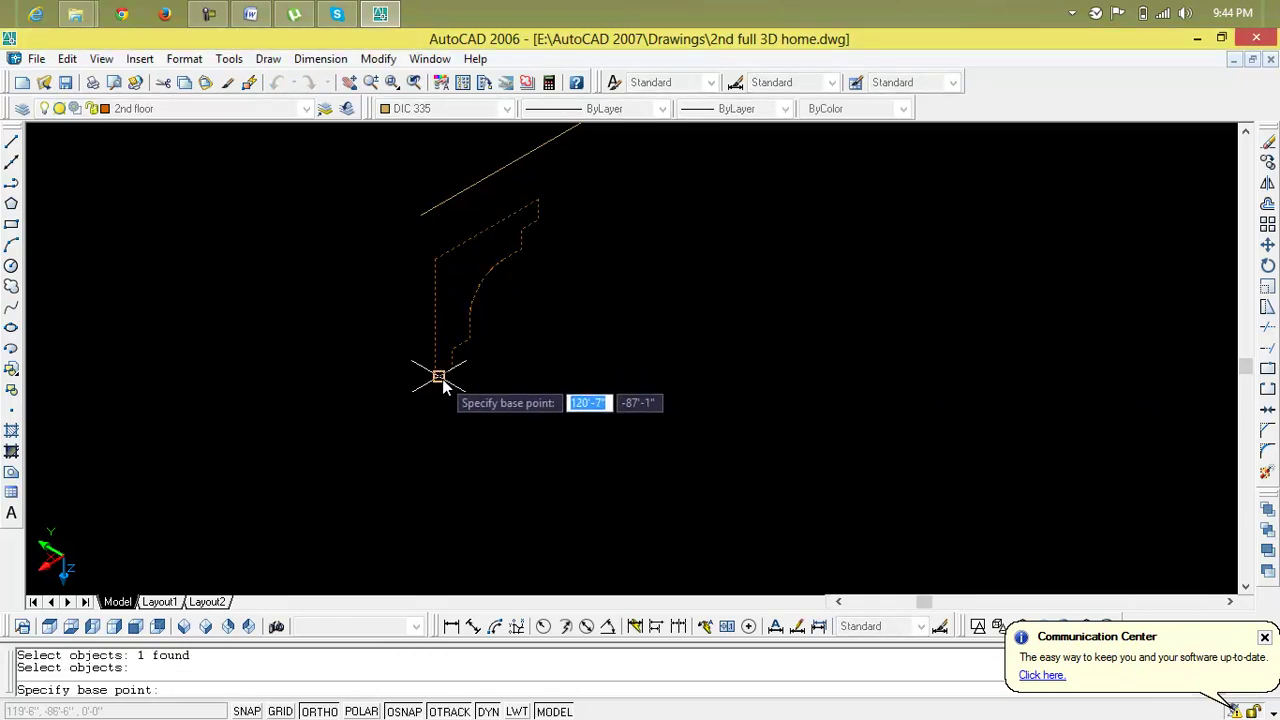
click(446, 378)
key(Return)
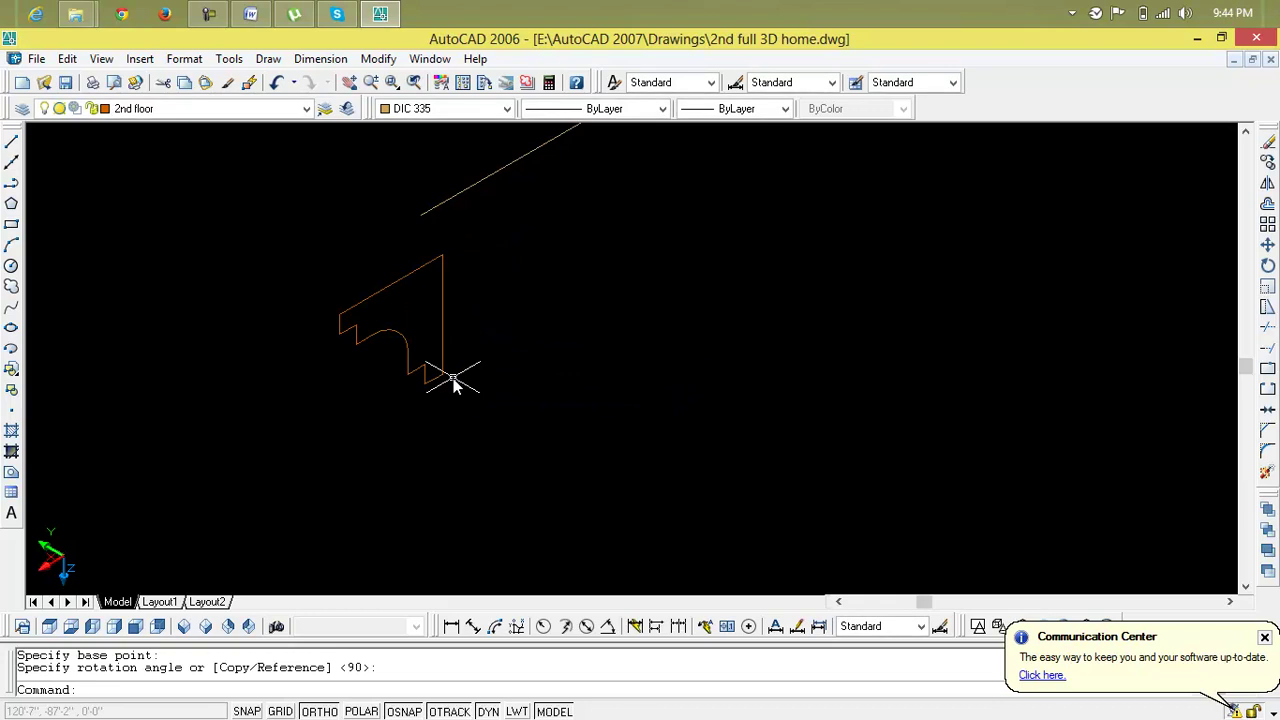
key(ctrl+z)
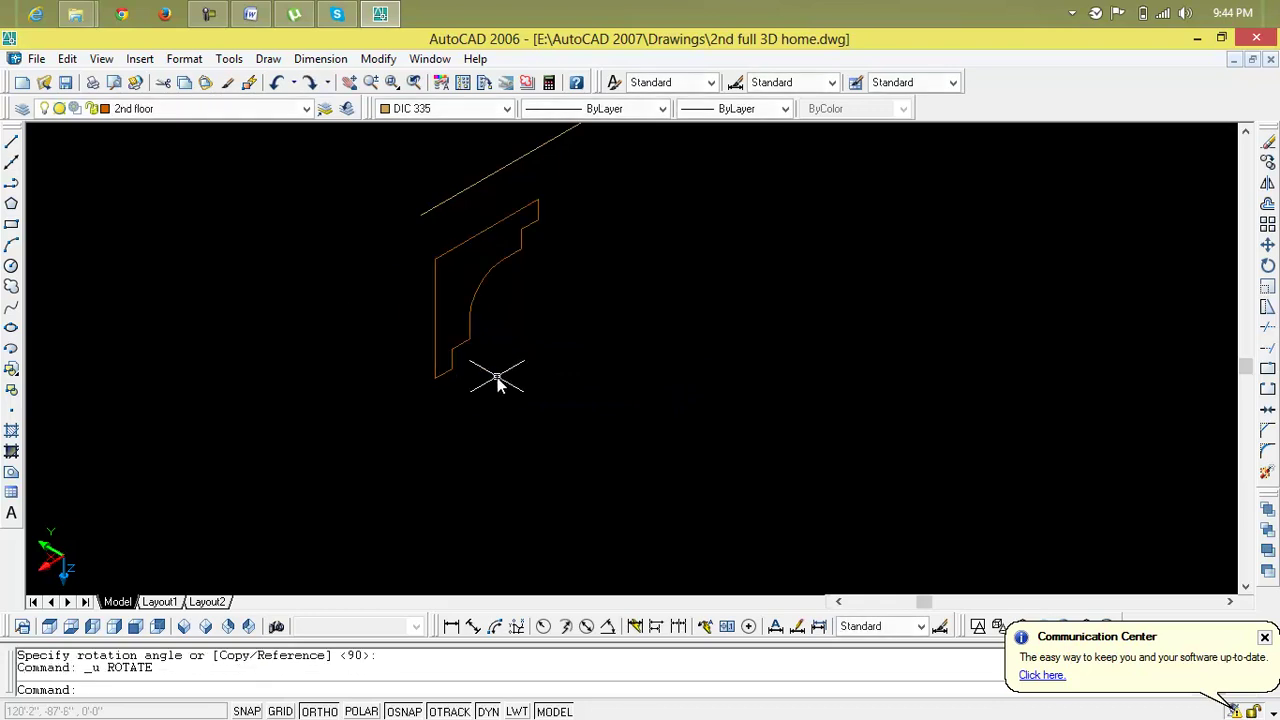
Rotate the profile once more about a different pivot and undo the result
scroll(443, 378, down, 5)
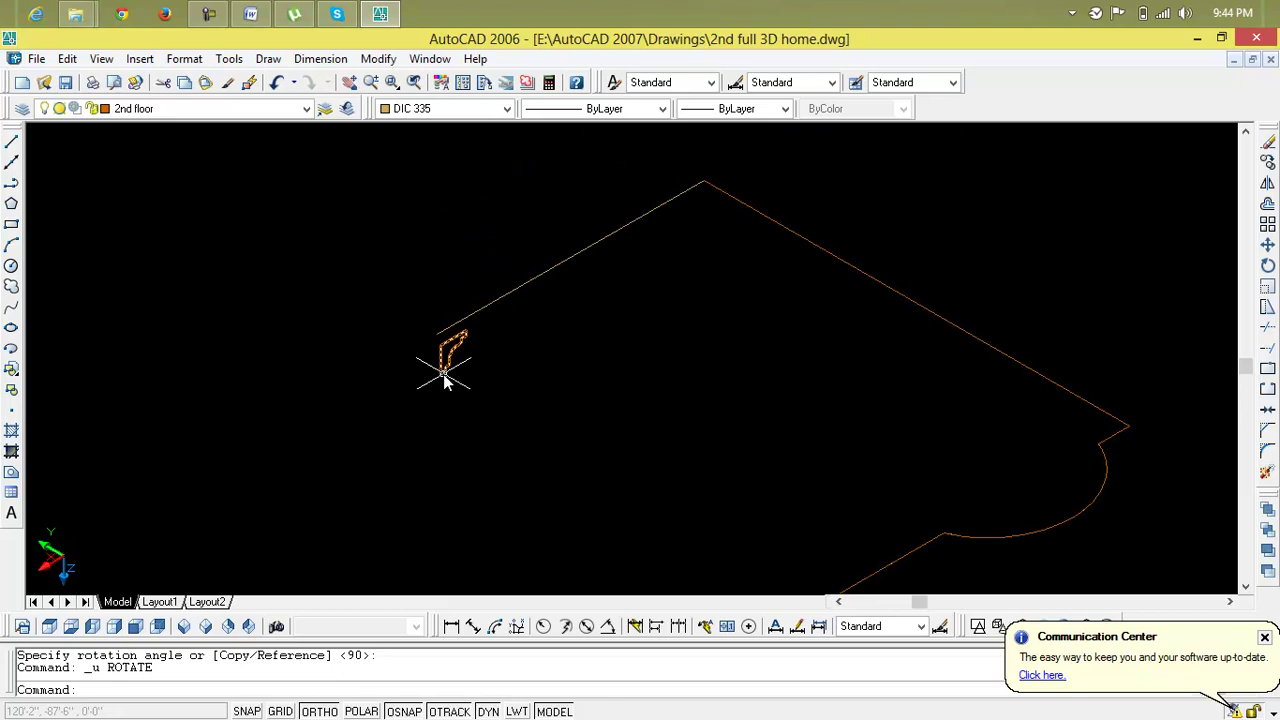
scroll(446, 378, up, 2)
scroll(446, 378, up, 2)
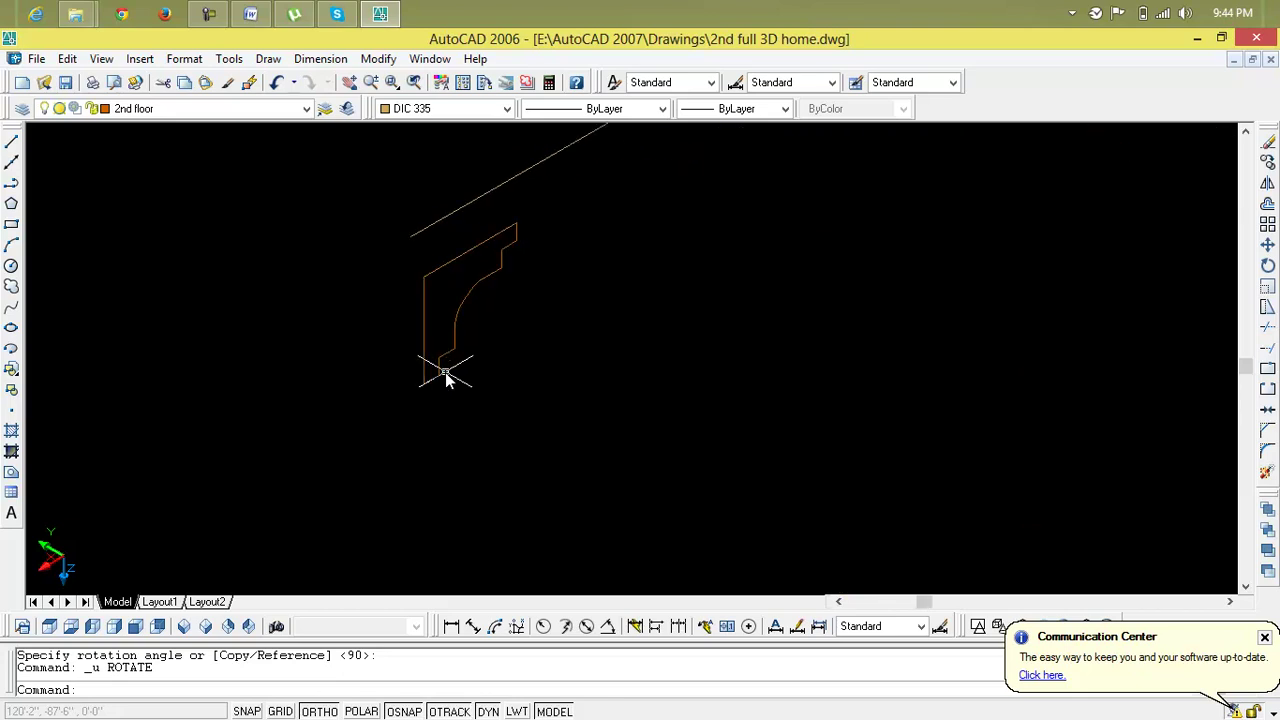
key(Escape)
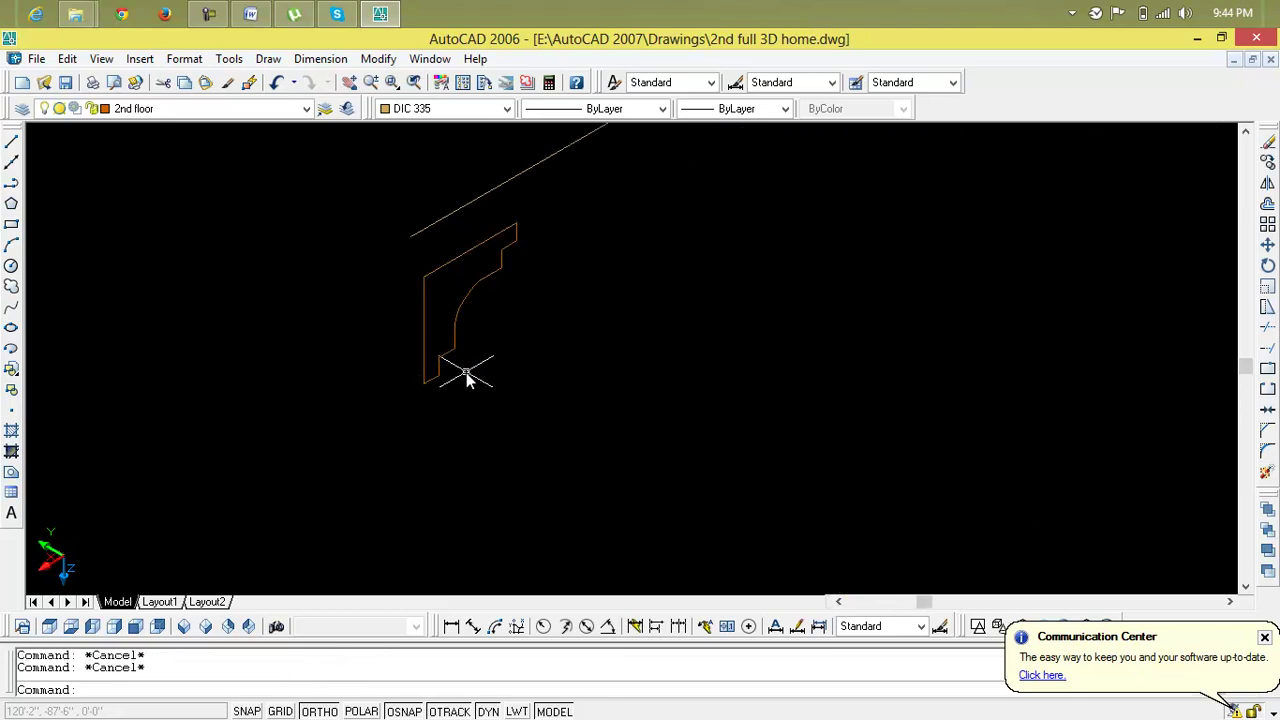
text(ro)
key(Return)
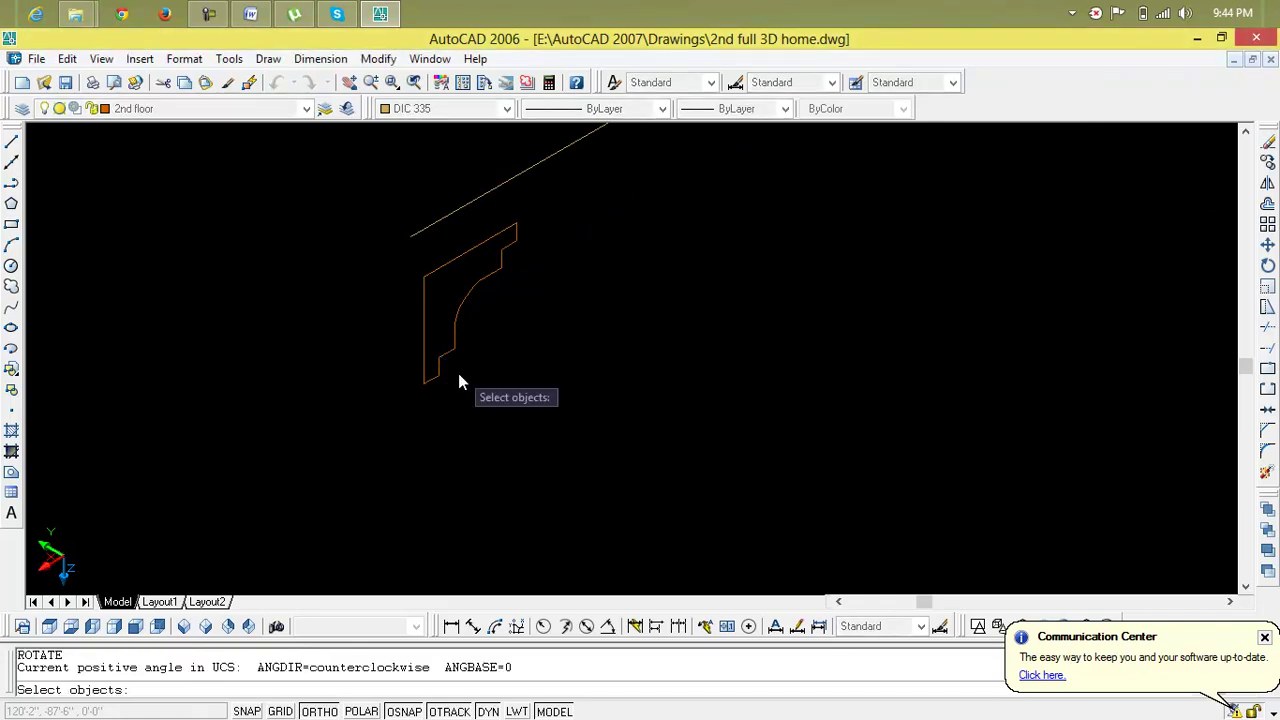
click(434, 378)
key(Return)
click(431, 279)
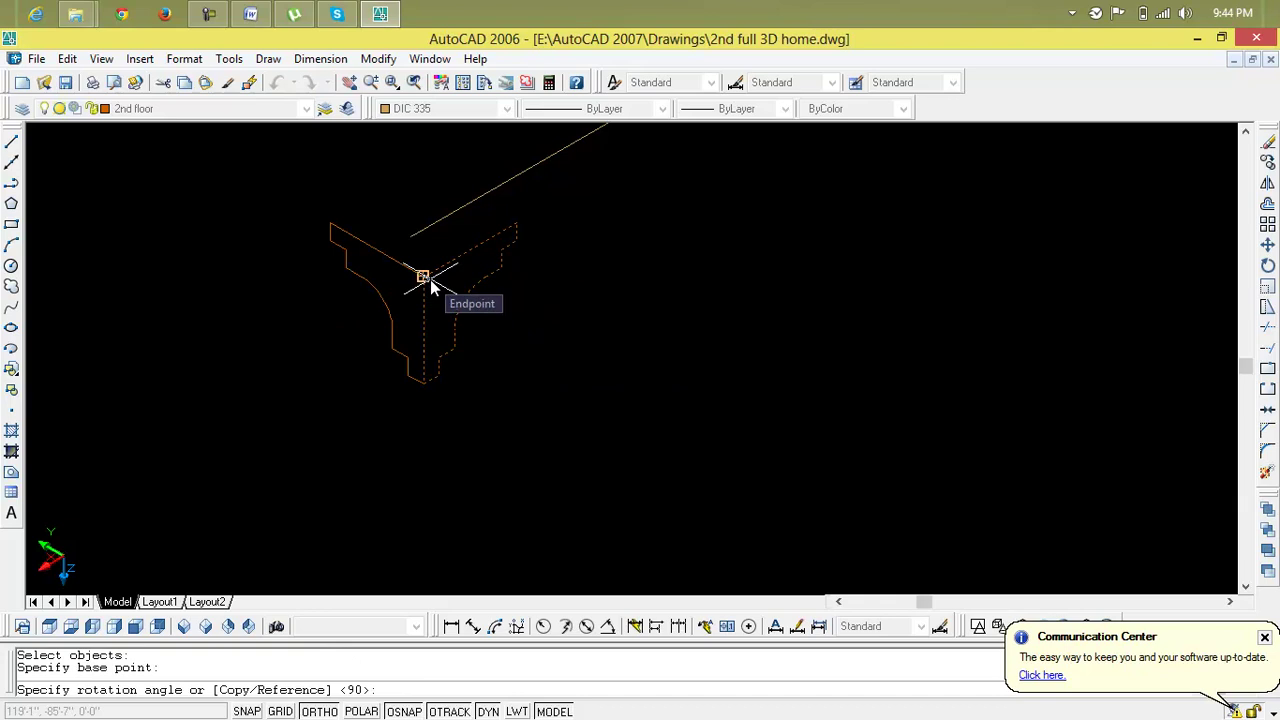
key(Return)
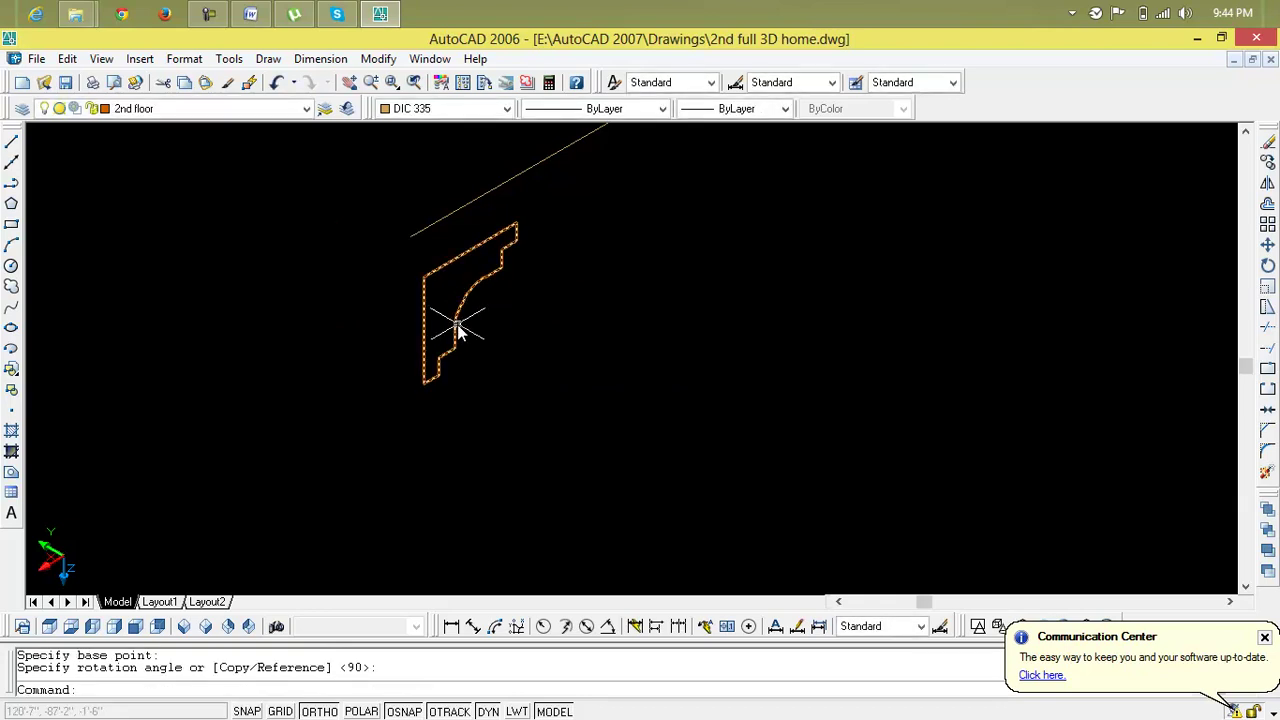
key(ctrl+z)
key(ctrl+z)
scroll(460, 376, up, 5)
scroll(447, 372, down, 5)
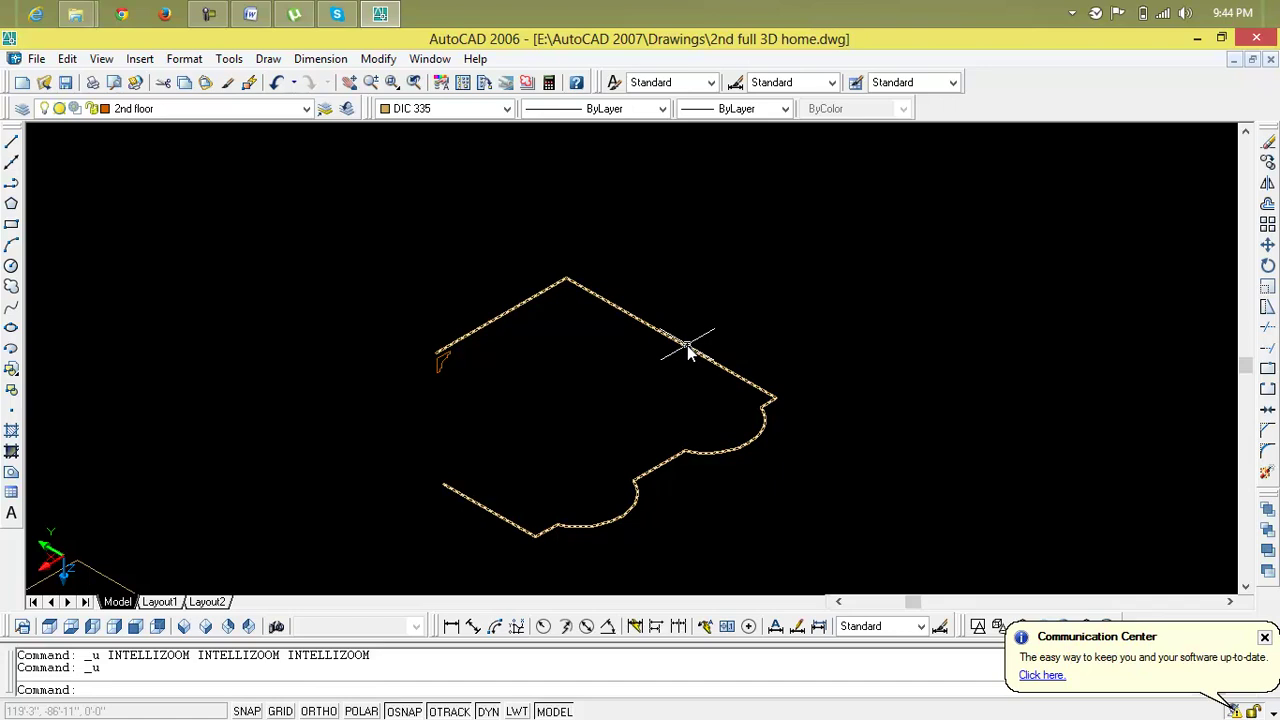
scroll(450, 368, up, 5)
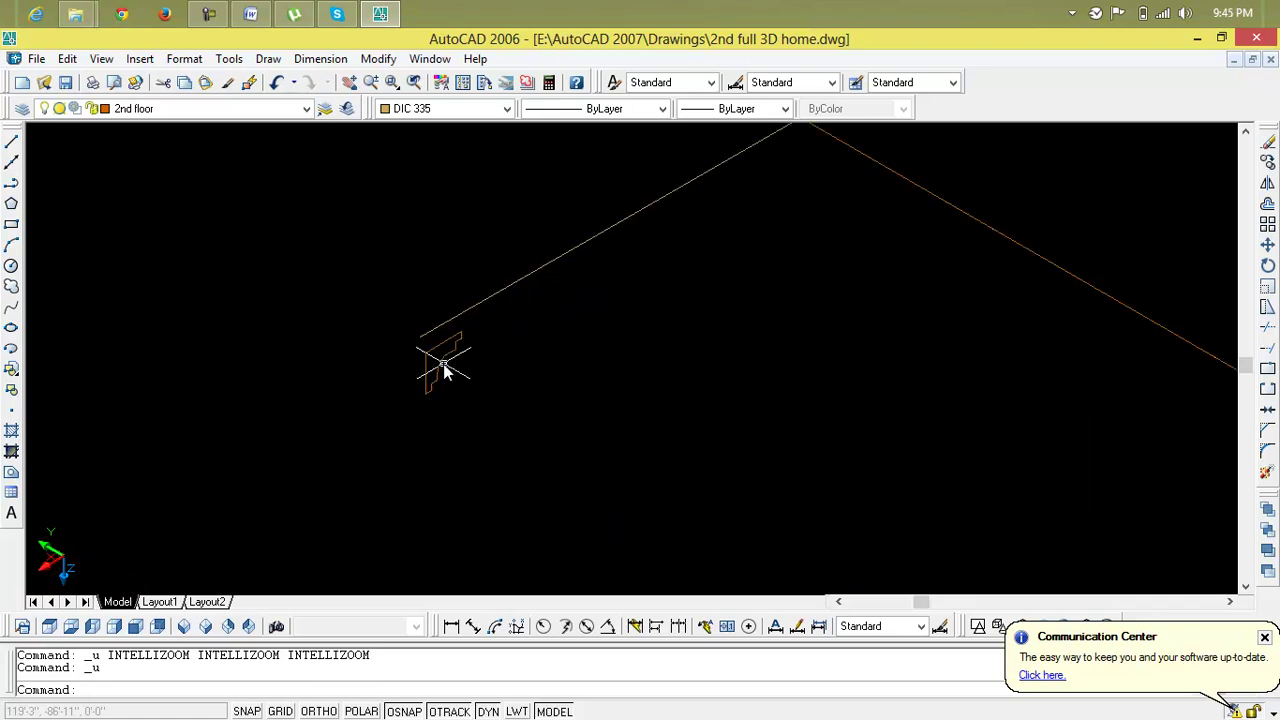
Window-select the bracket profile, delete it, and recentre the remaining outline
click(410, 428)
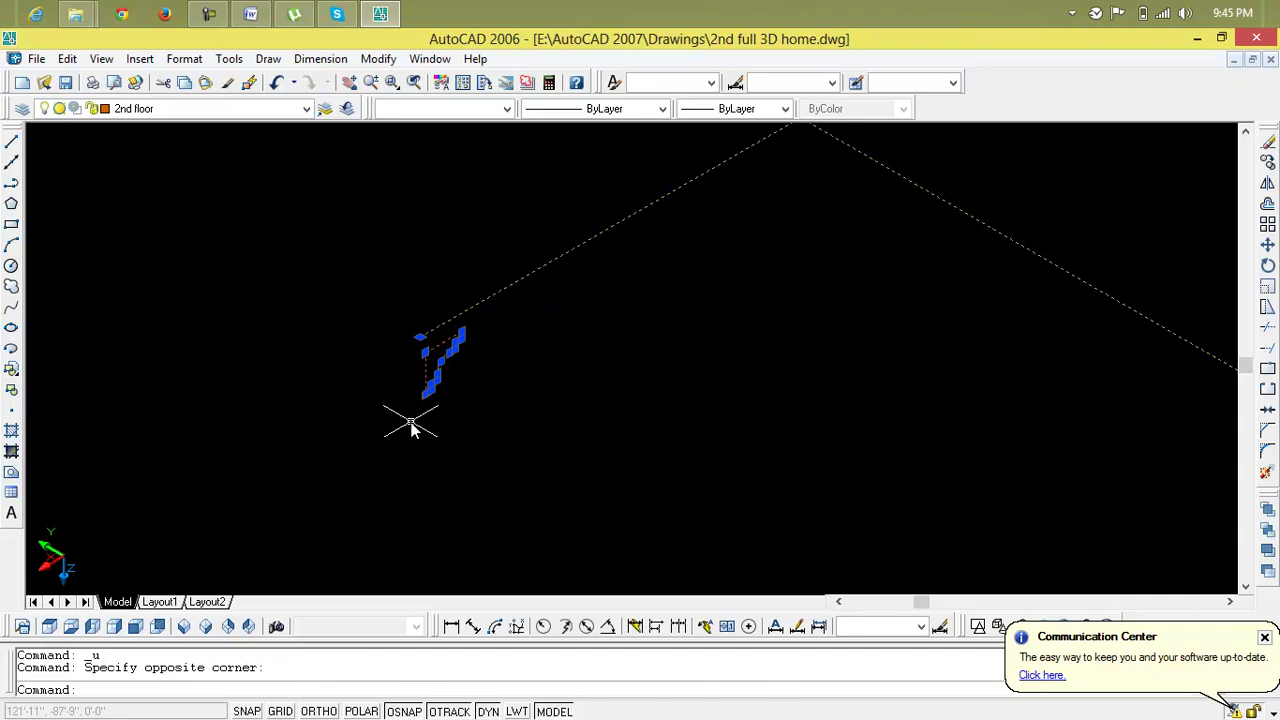
key(Escape)
scroll(420, 406, up, 2)
click(523, 394)
click(415, 350)
key(Delete)
scroll(386, 314, down, 3)
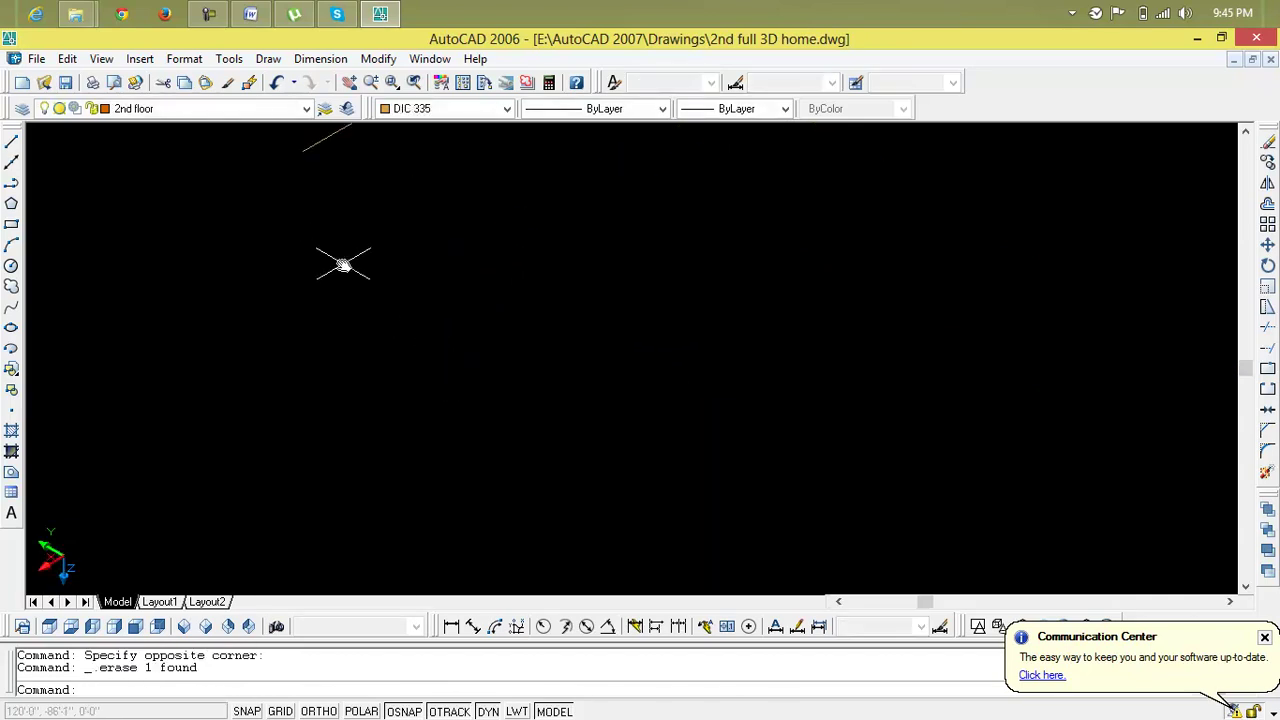
middle_drag(360, 281, 354, 311)
scroll(343, 317, up, 1)
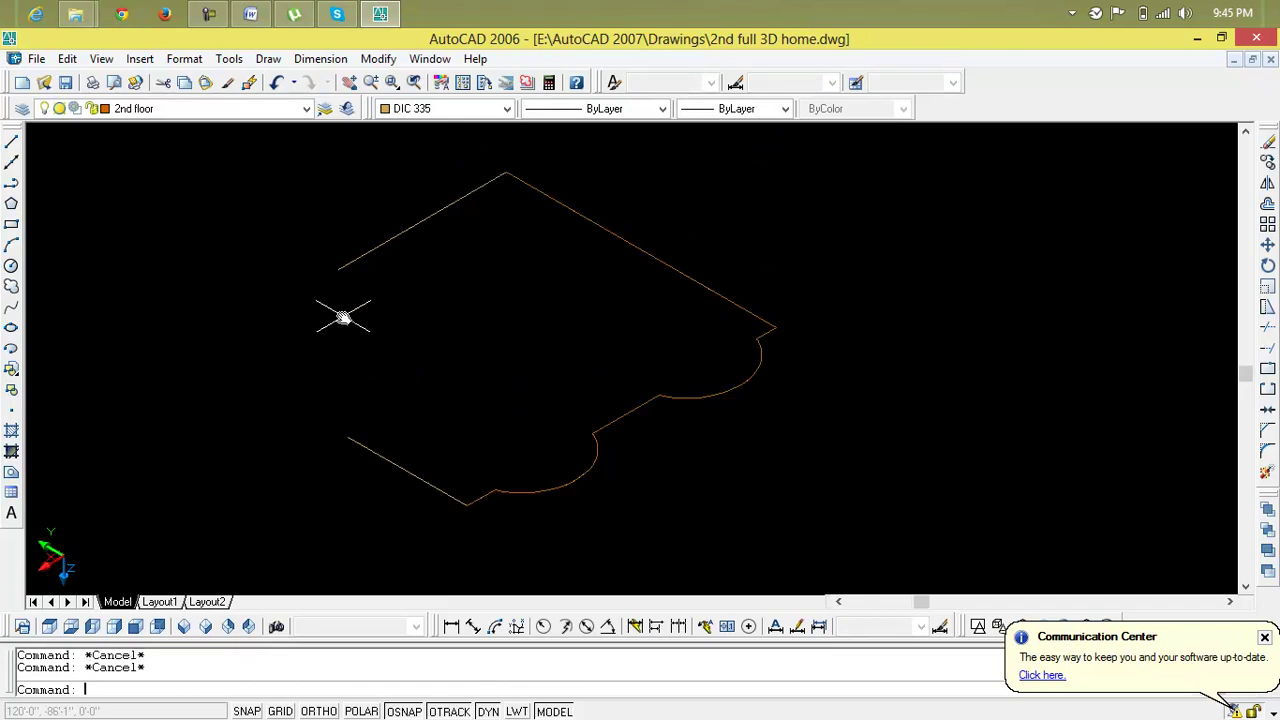
text(rec)
Draw an 18 by 18 square from a picked corner
key(Return)
click(343, 320)
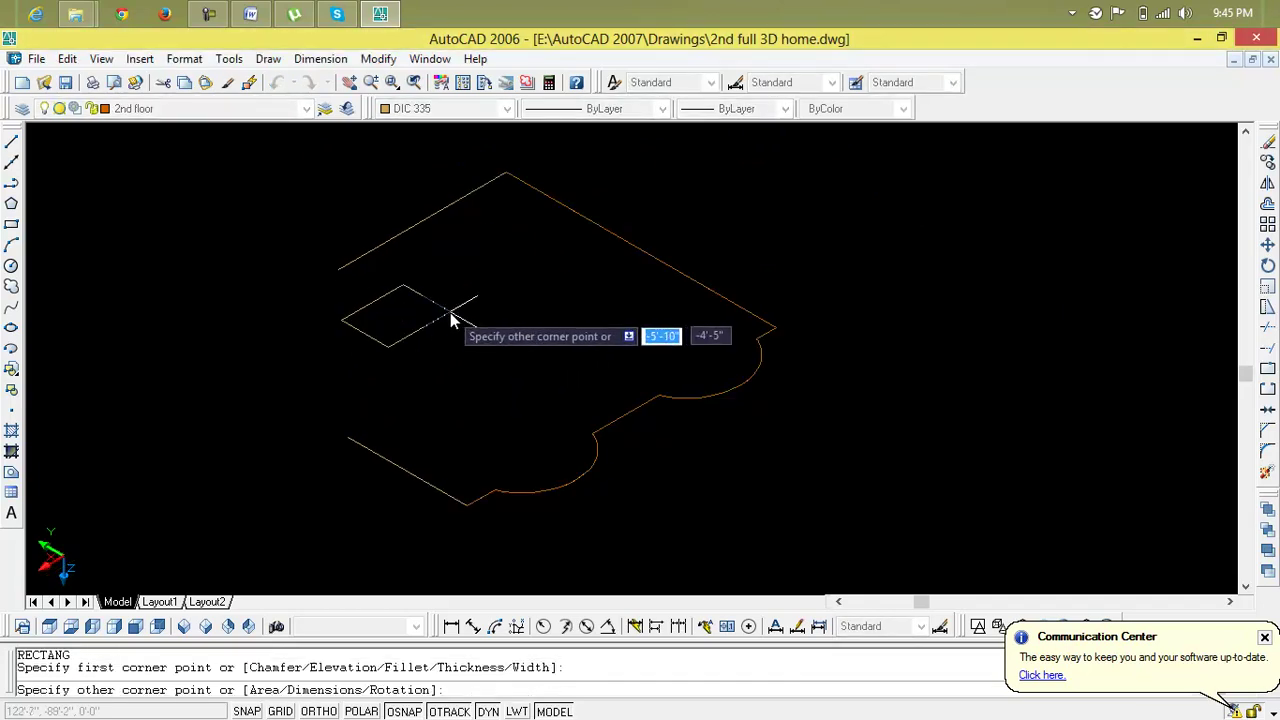
text(@)
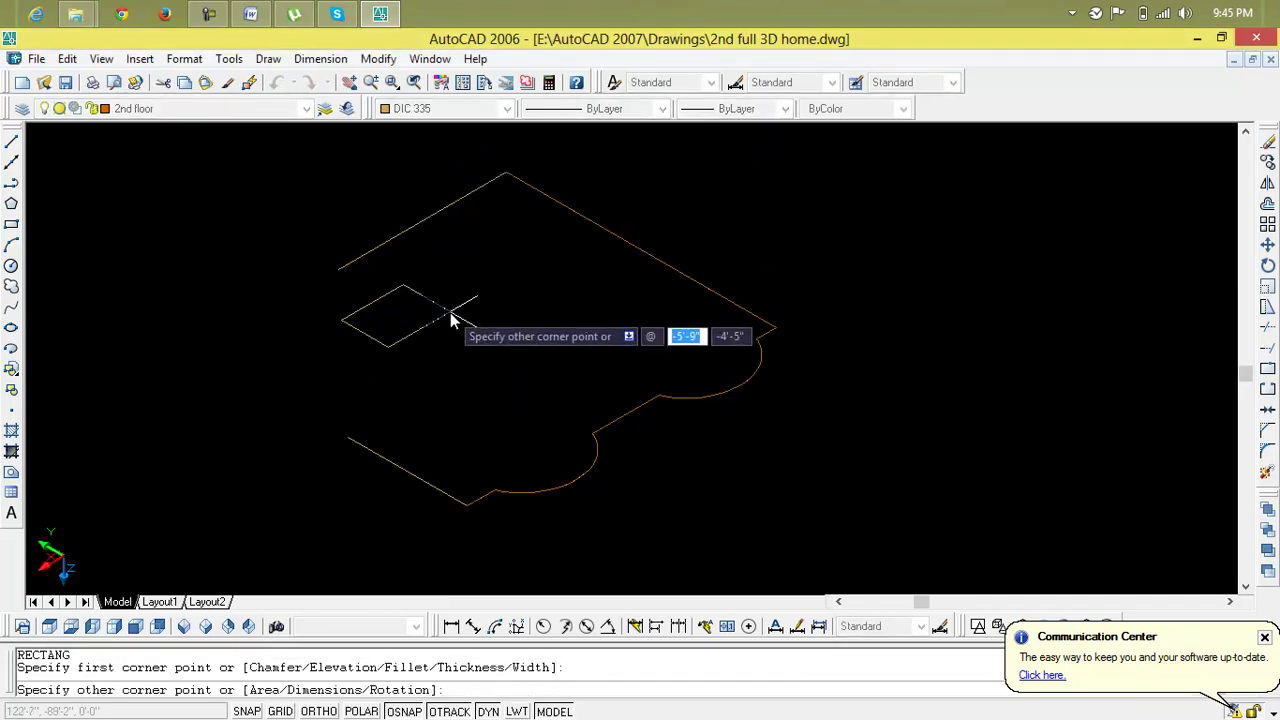
text(18)
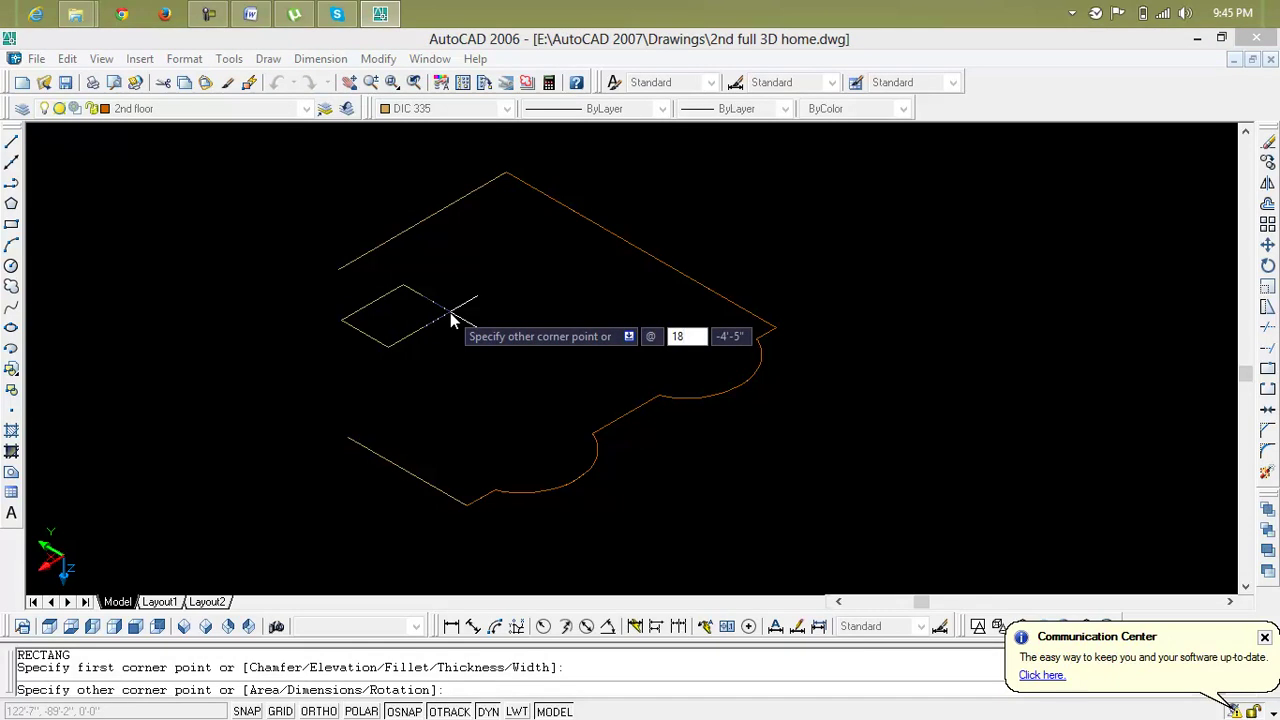
key(Tab)
text(18)
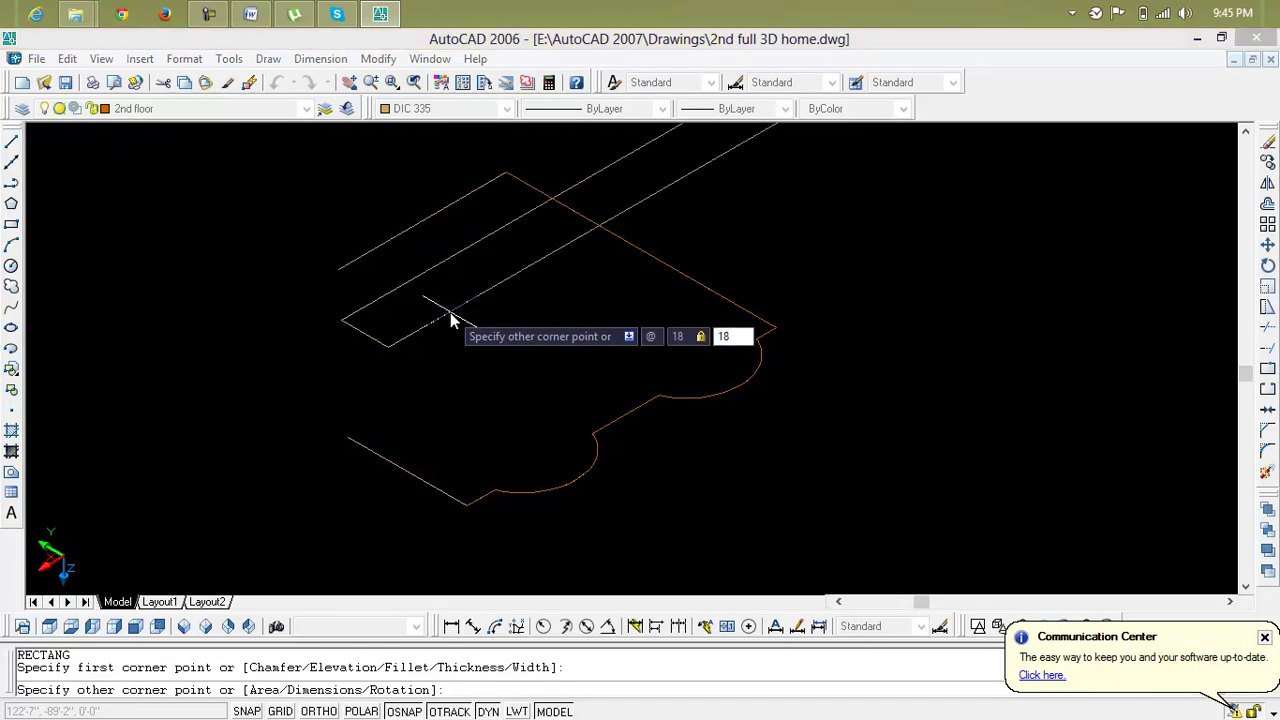
key(Return)
scroll(360, 328, up, 4)
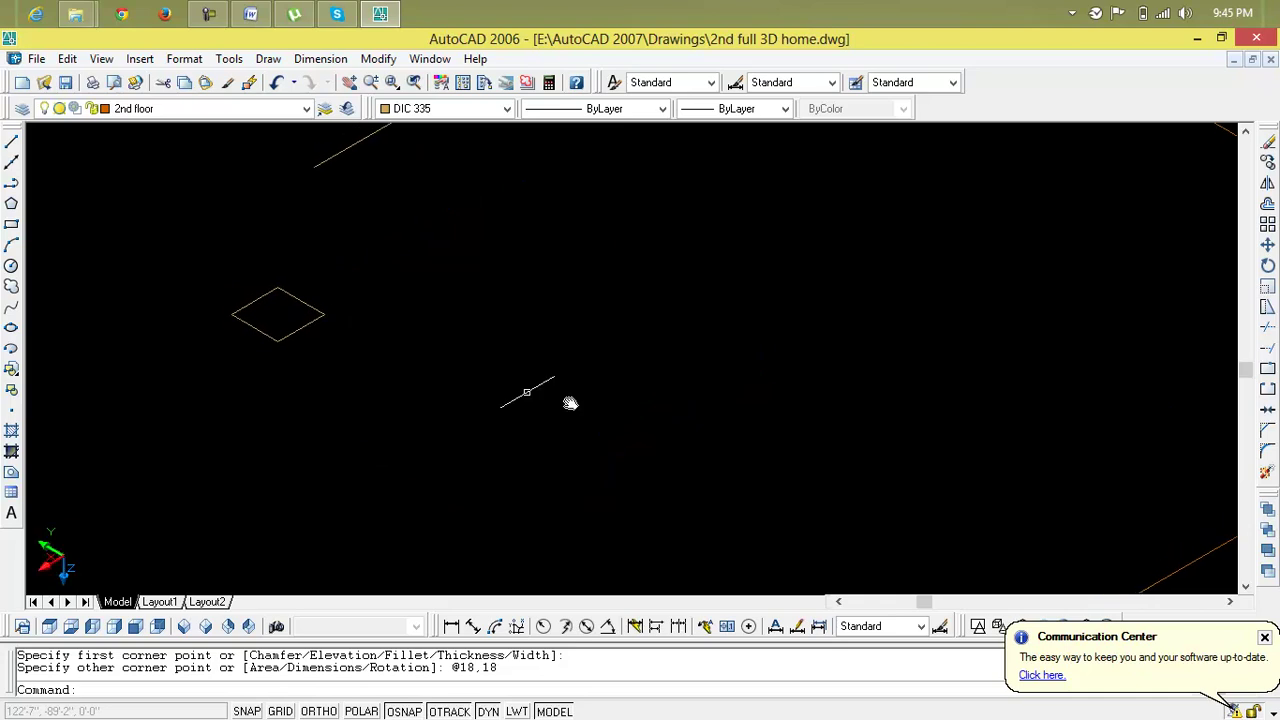
Explode the square into separate edge lines
click(1267, 474)
click(298, 331)
scroll(322, 351, up, 3)
key(Escape)
Offset the lower-right and upper-left edges inward twice each at 3 inches
text(o)
key(Return)
text(3)
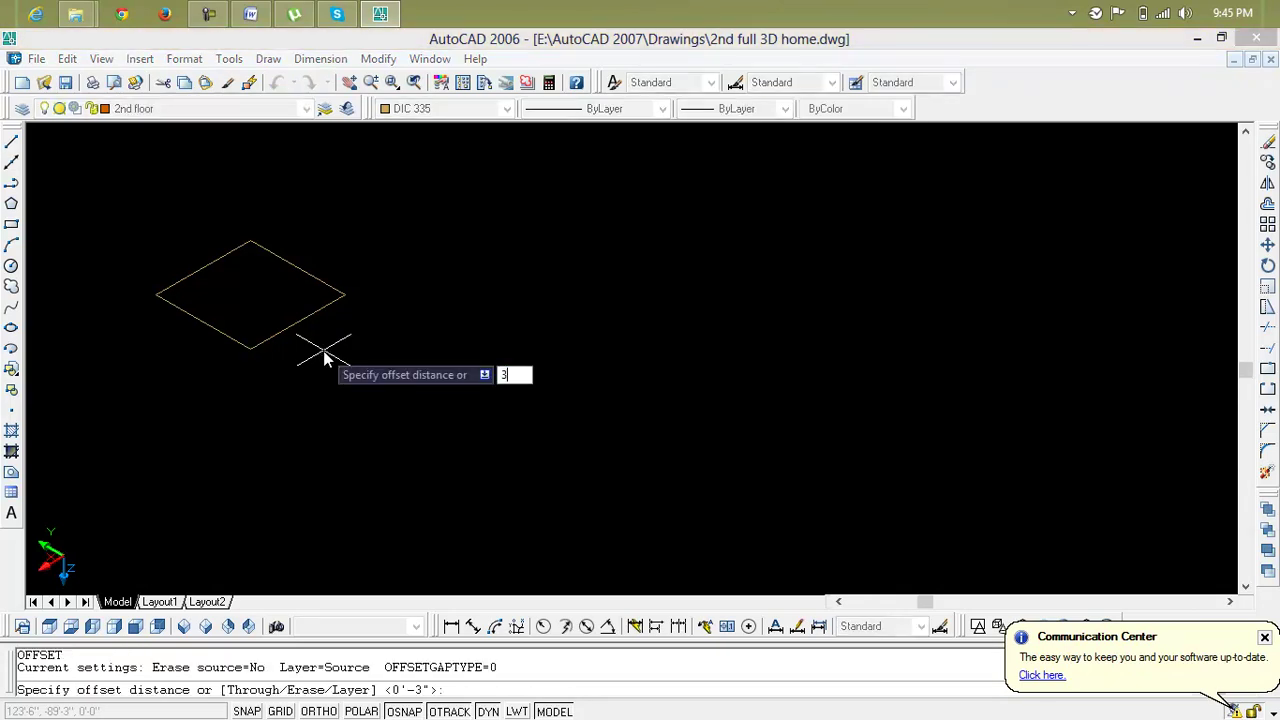
key(Return)
click(294, 323)
click(288, 314)
click(286, 312)
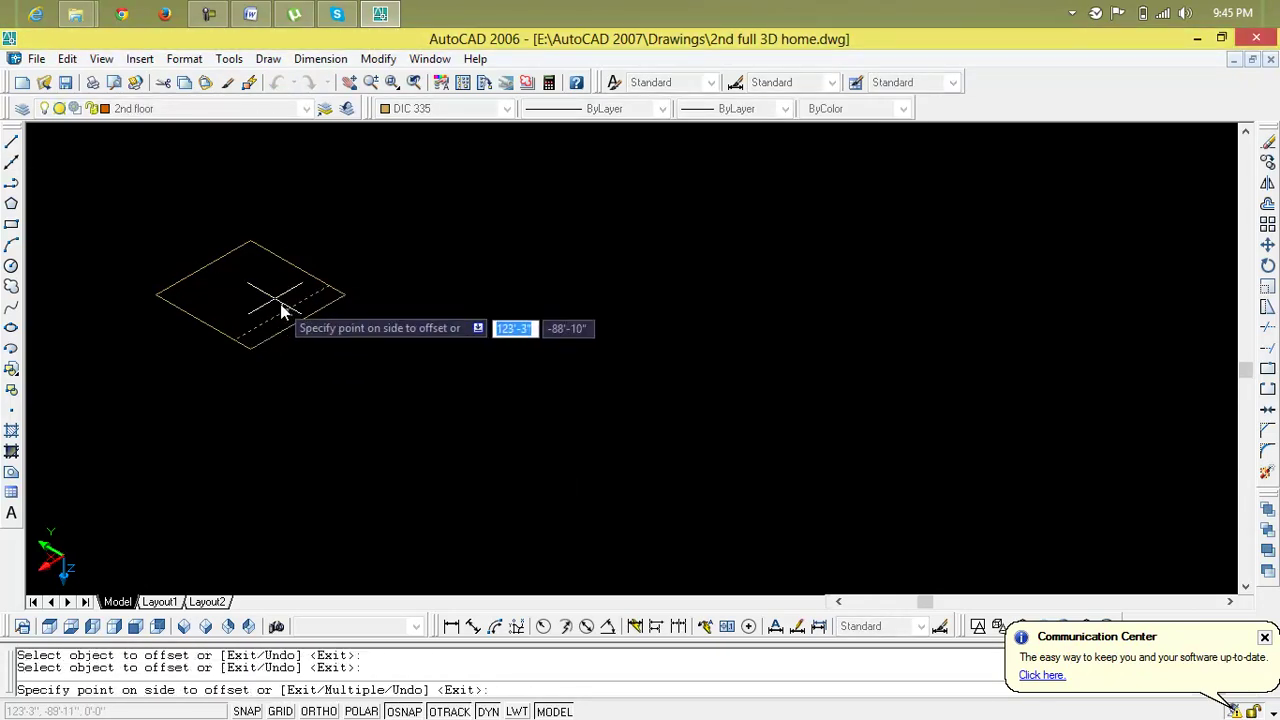
click(286, 314)
click(203, 272)
click(222, 287)
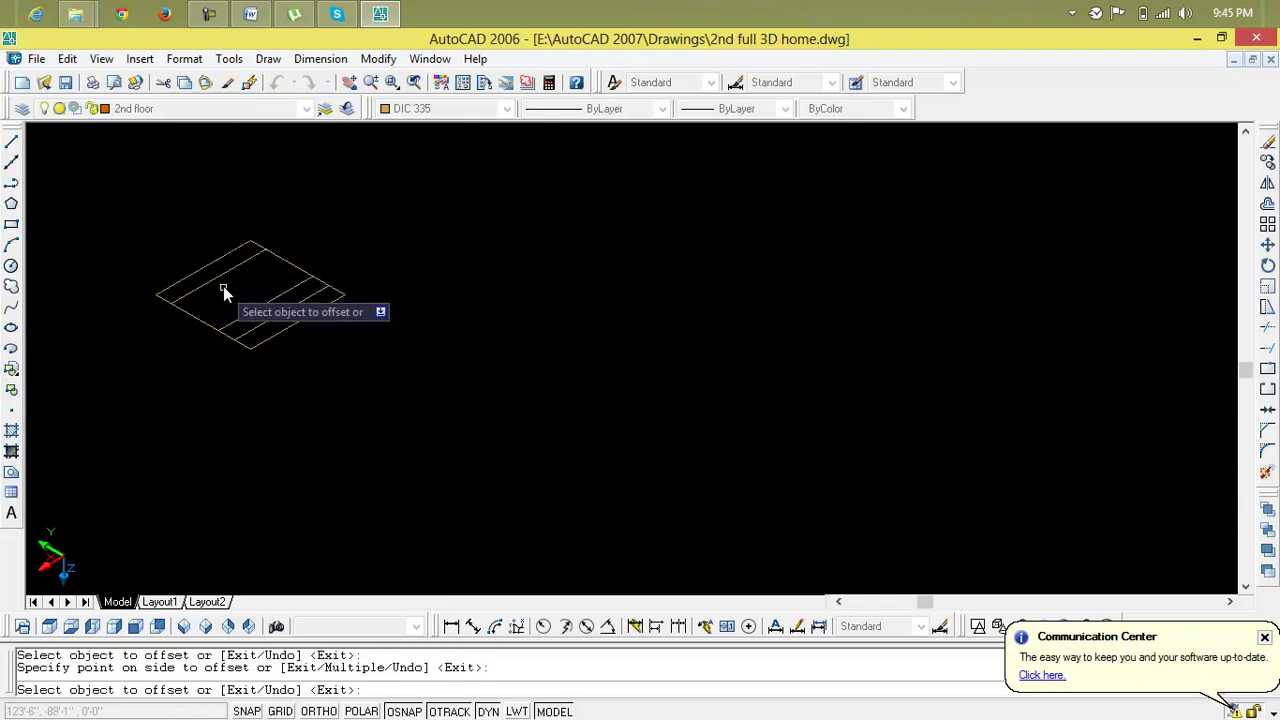
click(218, 277)
click(246, 294)
Offset the lower-left edge inward twice and the upper-right edge once at 3 inches
click(209, 323)
click(229, 311)
click(223, 315)
click(238, 313)
click(296, 268)
click(288, 278)
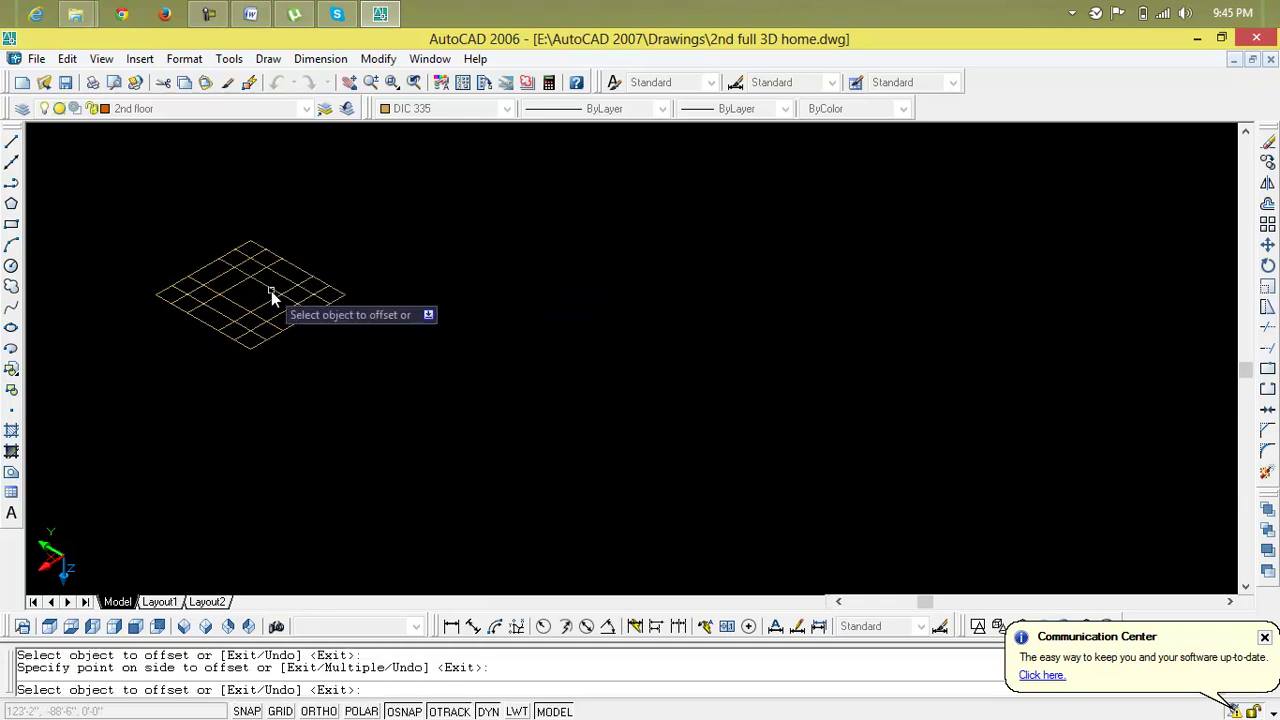
key(Escape)
key(Escape)
middle_drag(277, 349, 276, 320)
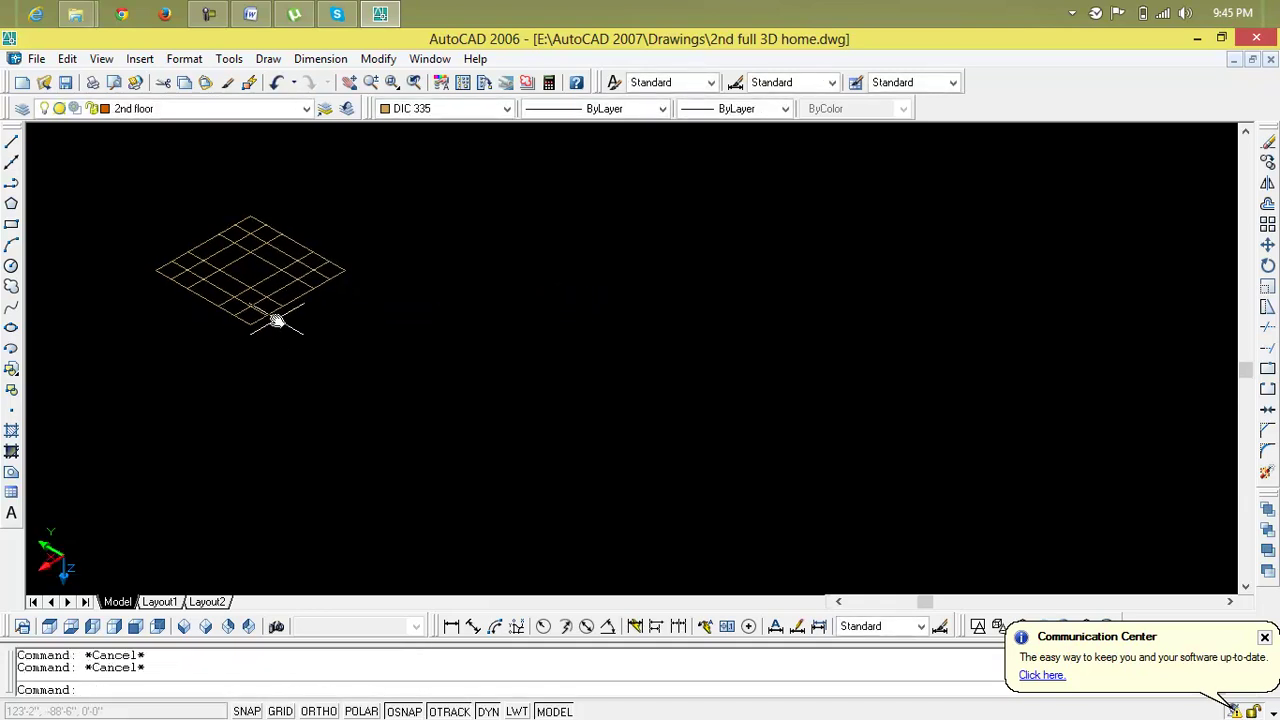
Start a polyline at a grid corner and place three straight vertices on the grid
text(pl)
key(Return)
scroll(250, 323, up, 1)
scroll(257, 326, up, 2)
click(257, 326)
click(297, 302)
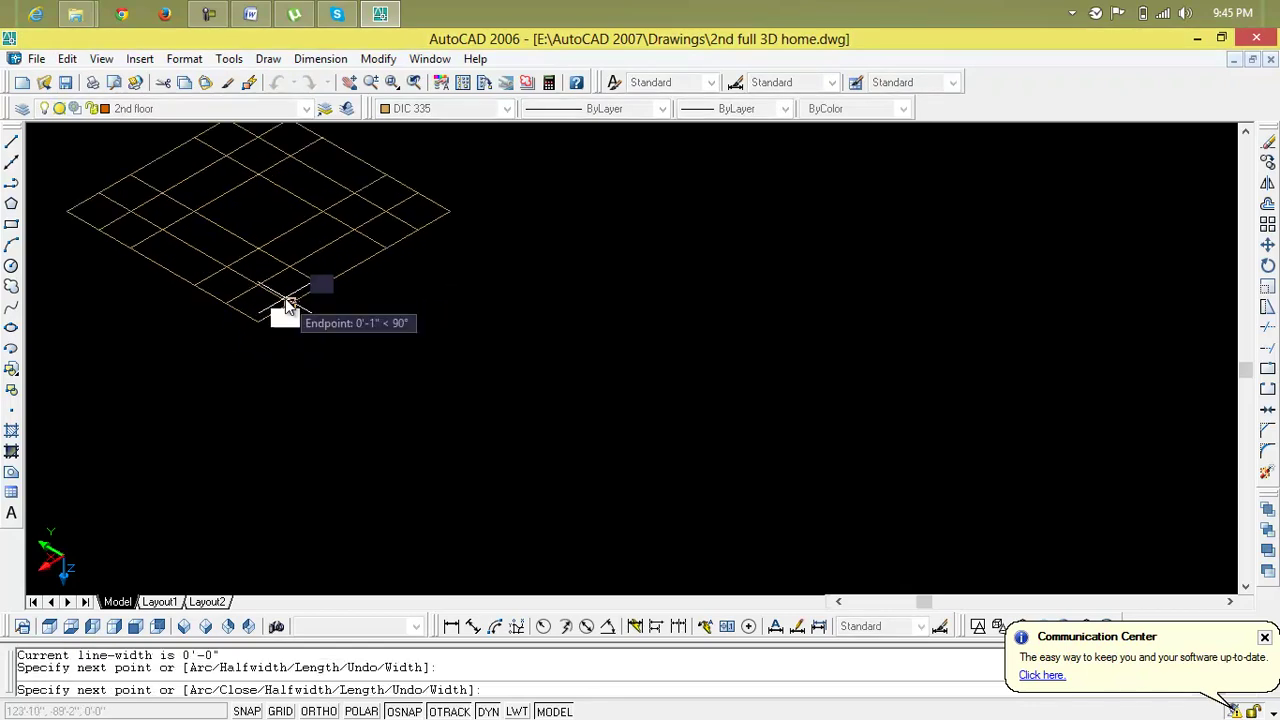
click(257, 285)
click(272, 258)
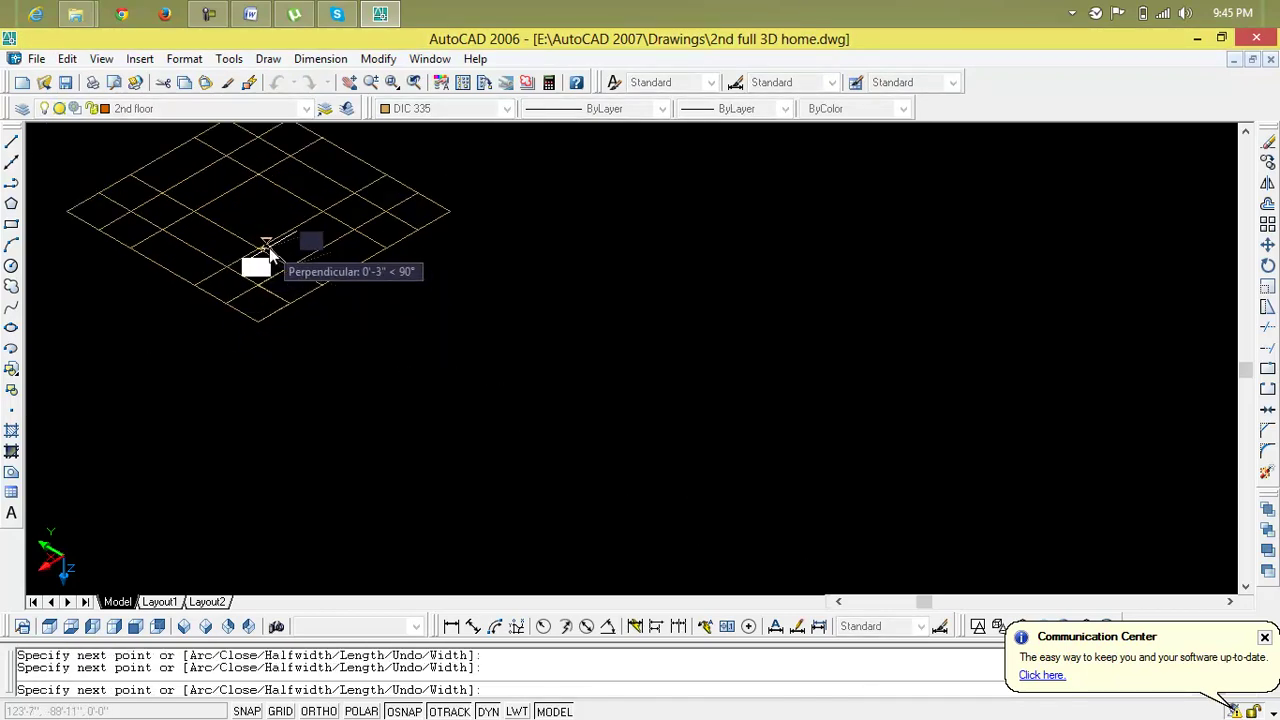
Add an arc section, continue straight through the left and bottom corners, and close the polyline
text(a)
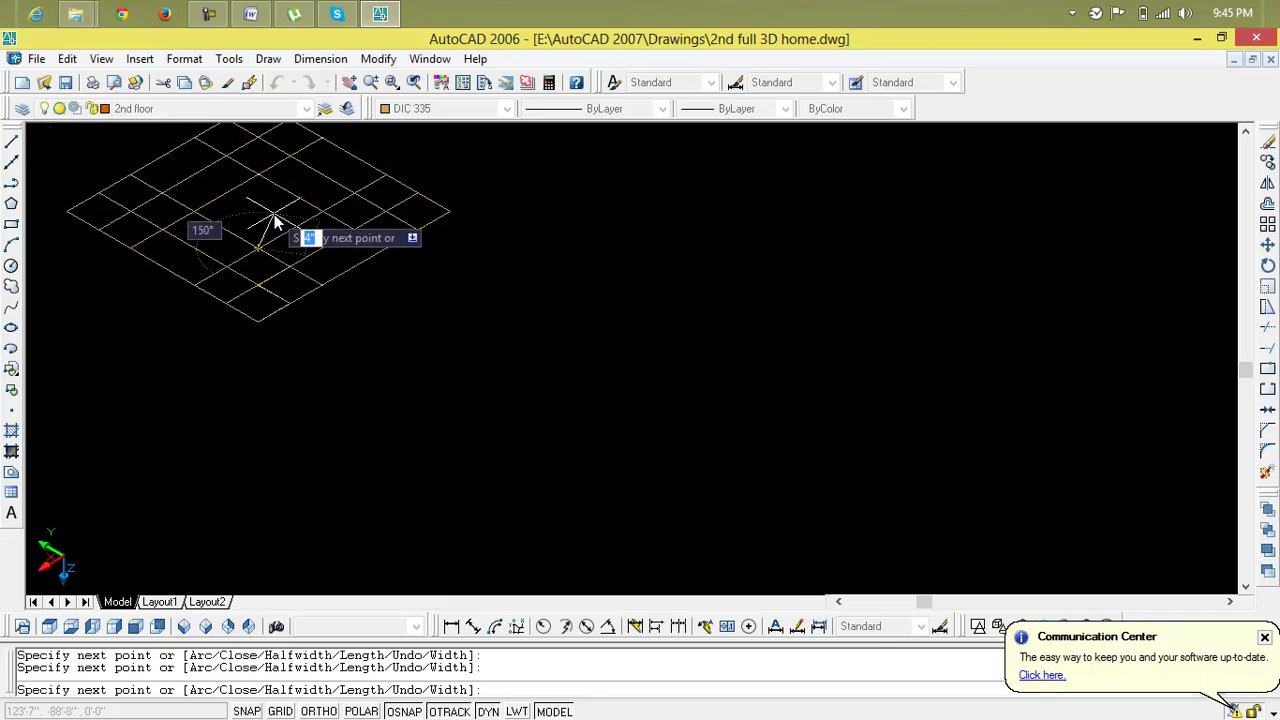
key(Return)
middle_drag(274, 214, 274, 312)
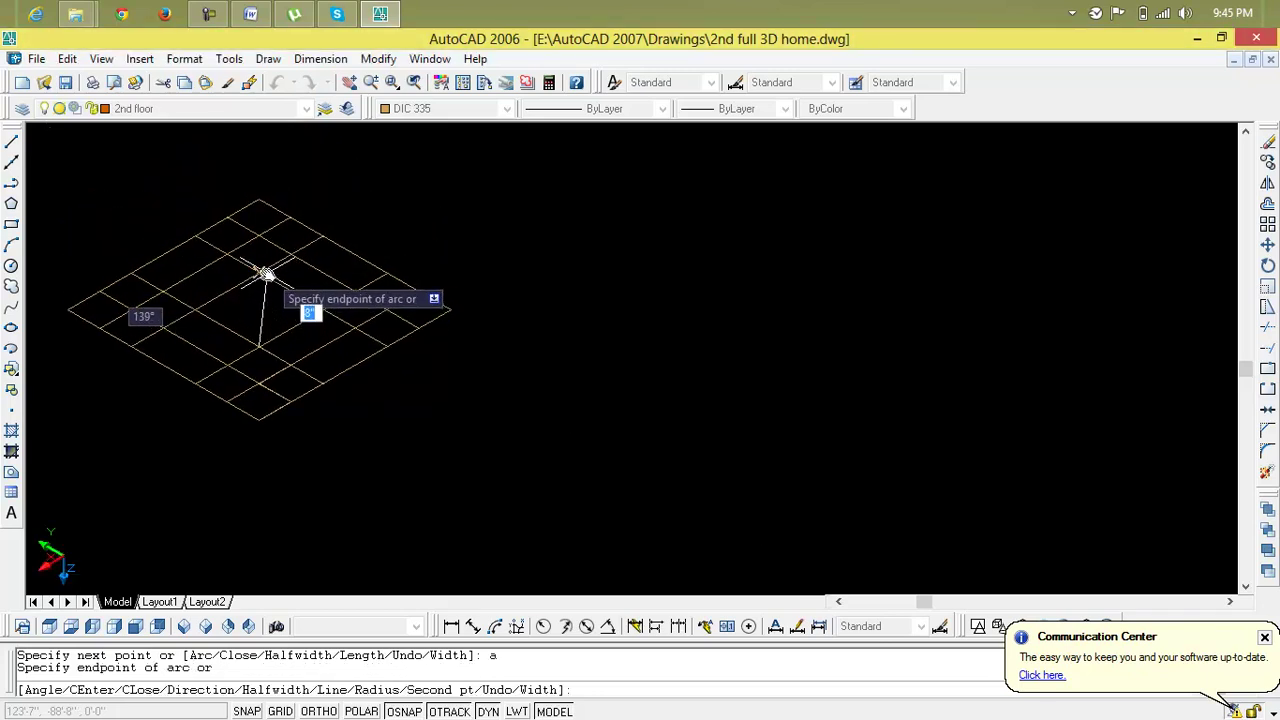
text(l)
key(Return)
click(258, 241)
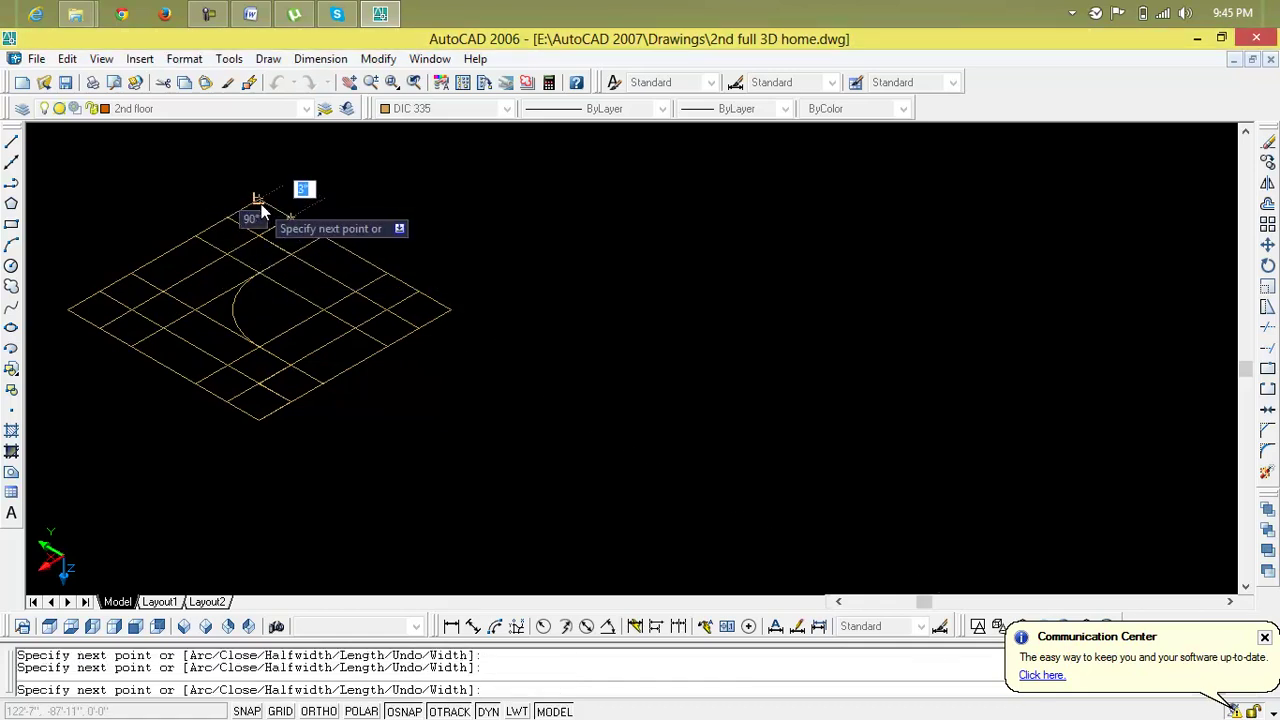
middle_drag(232, 245, 497, 191)
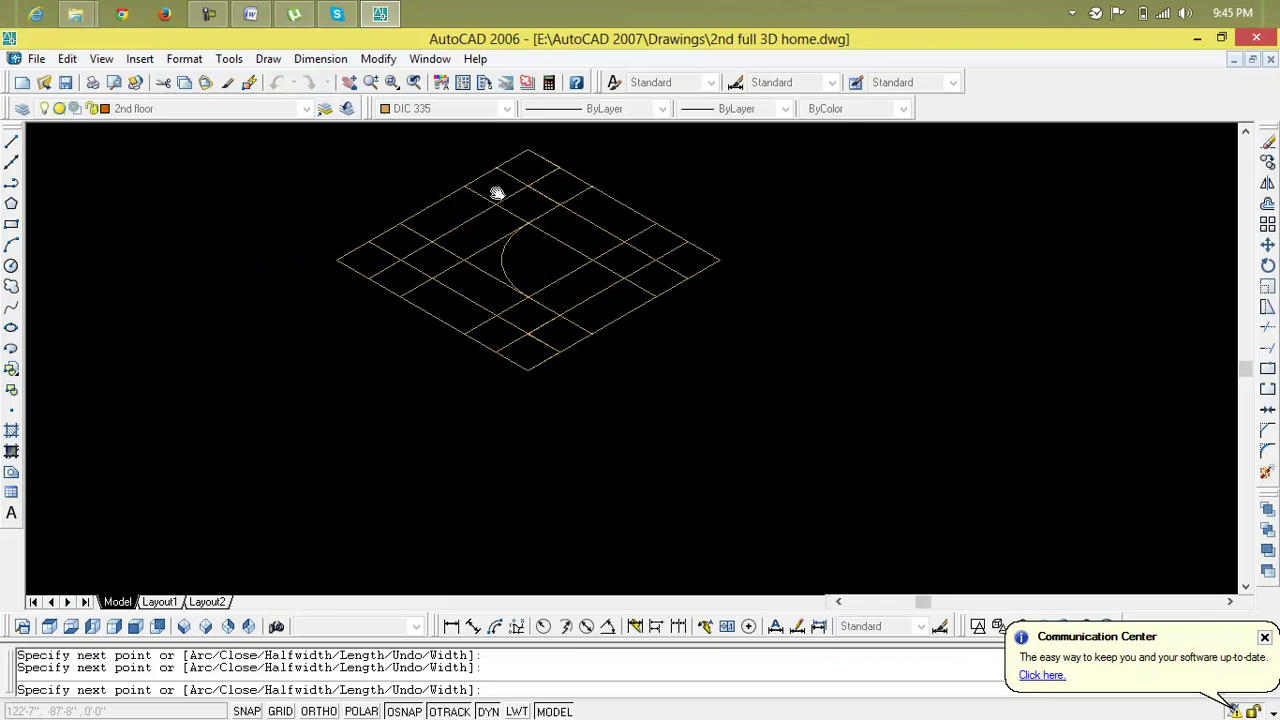
click(339, 260)
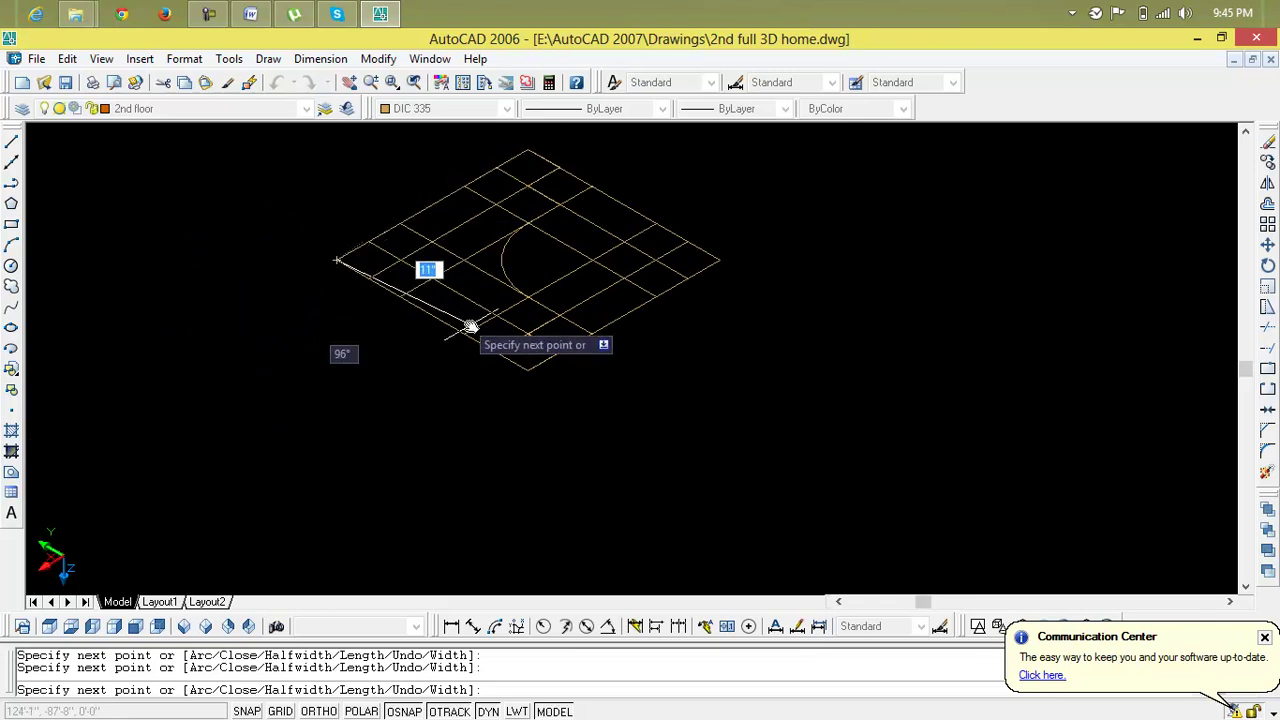
click(524, 366)
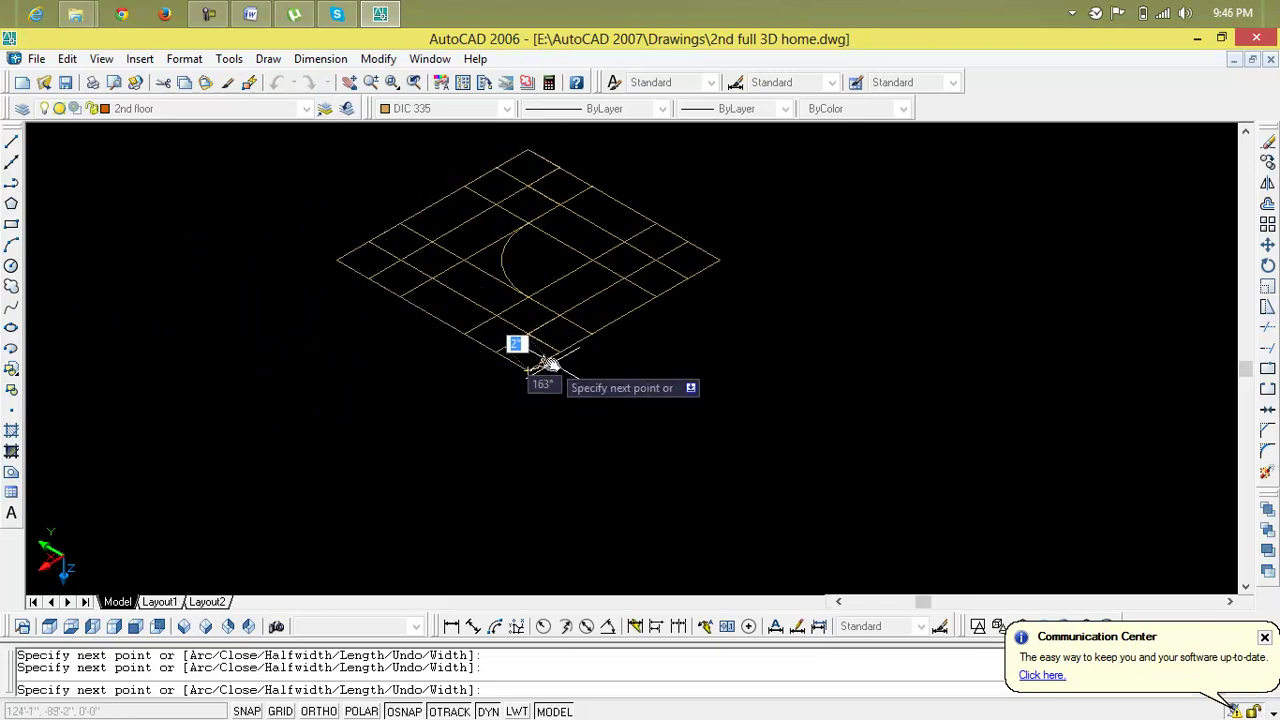
text(c)
key(Return)
Start a MOVE on the profile and abandon it
scroll(530, 370, down, 4)
key(Escape)
key(Escape)
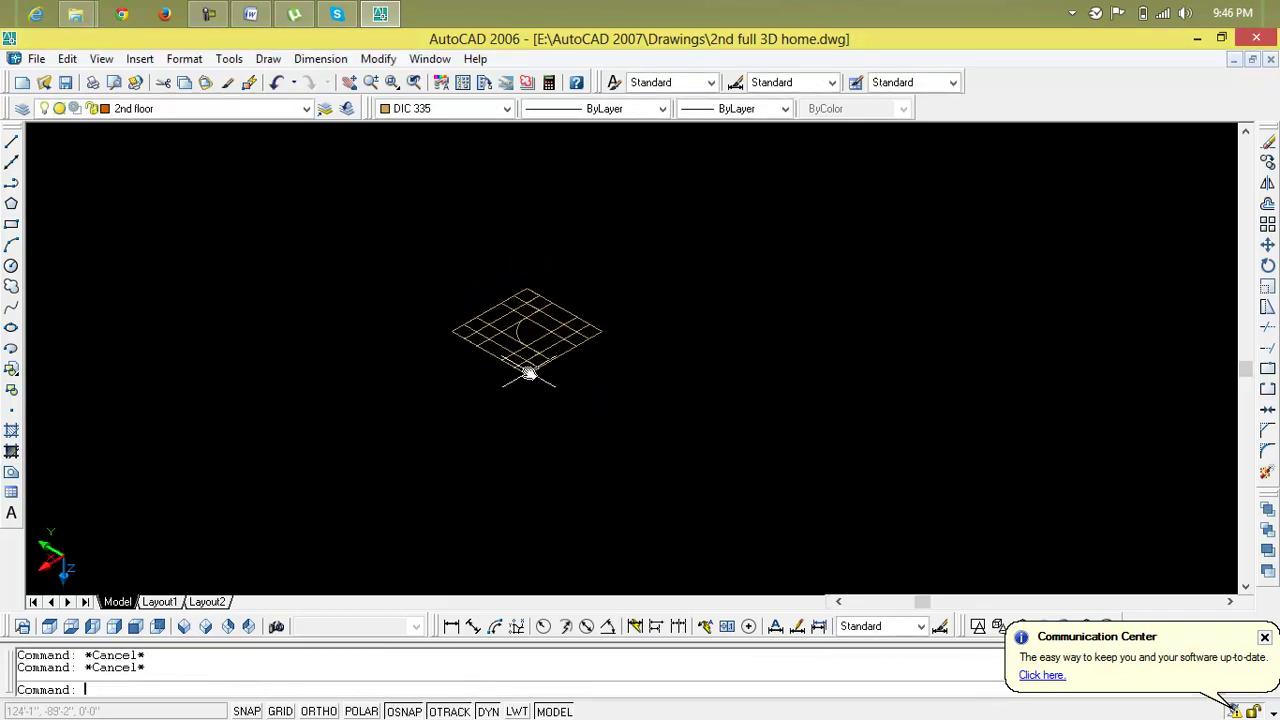
text(m)
key(Return)
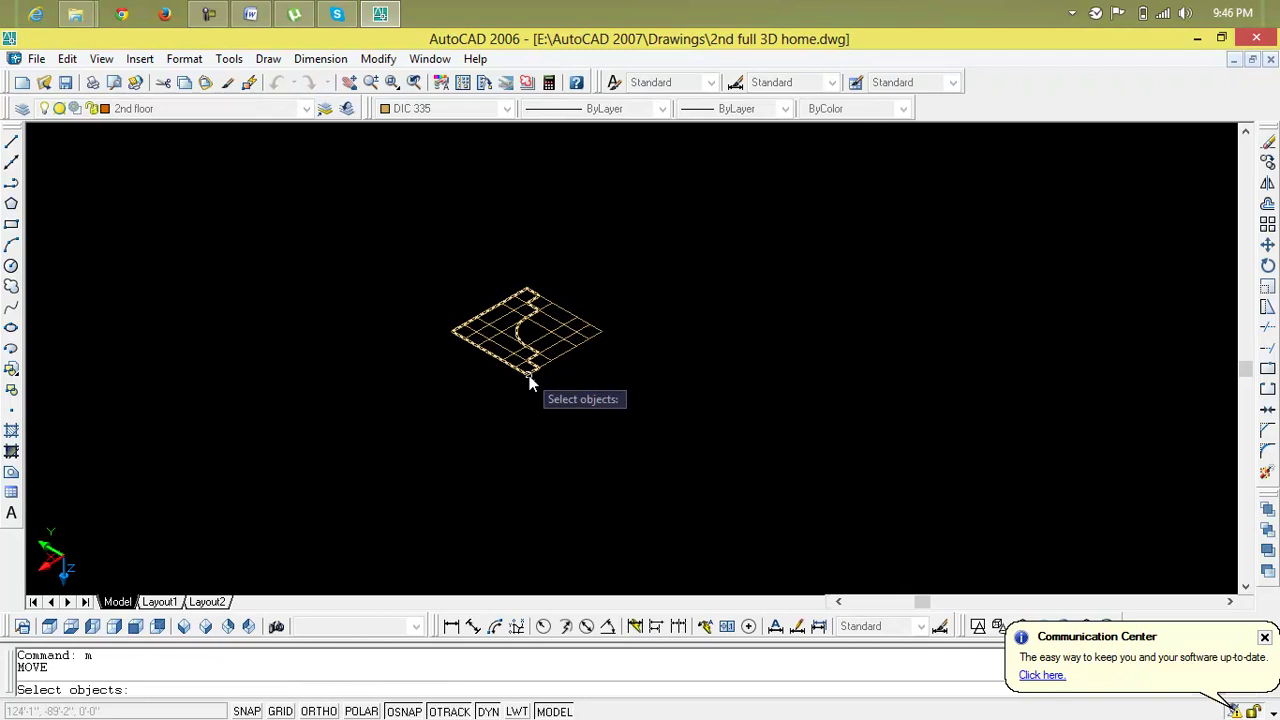
key(Escape)
key(Escape)
key(Escape)
Rotate the profile 90° with Rotate 3D about an axis through the grid corner
click(378, 58)
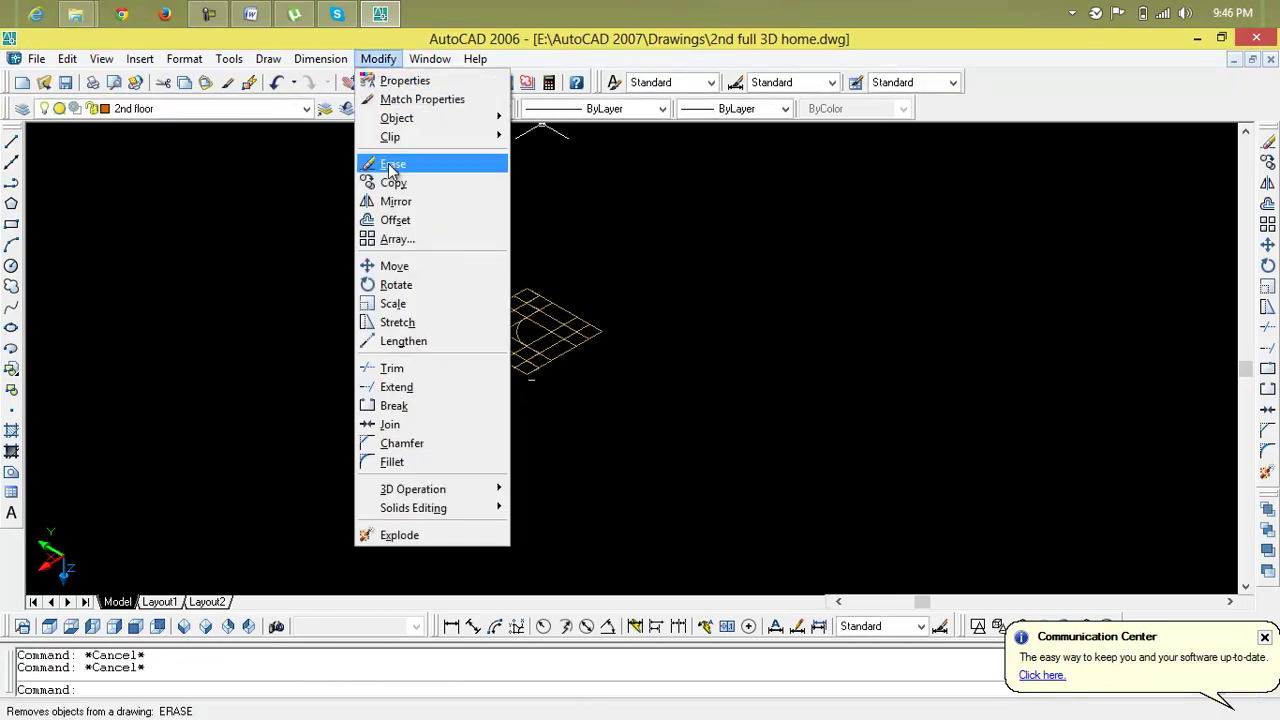
mouse_move(413, 489)
click(535, 525)
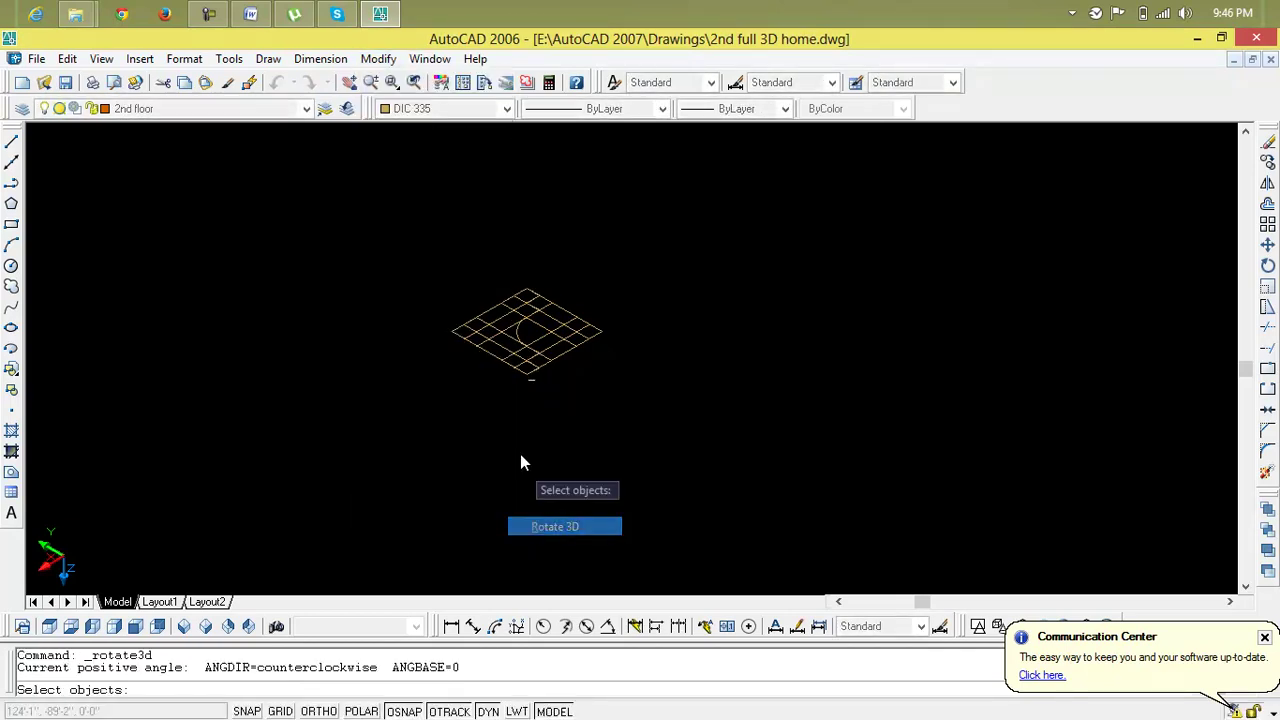
click(535, 372)
key(Return)
click(531, 374)
click(814, 230)
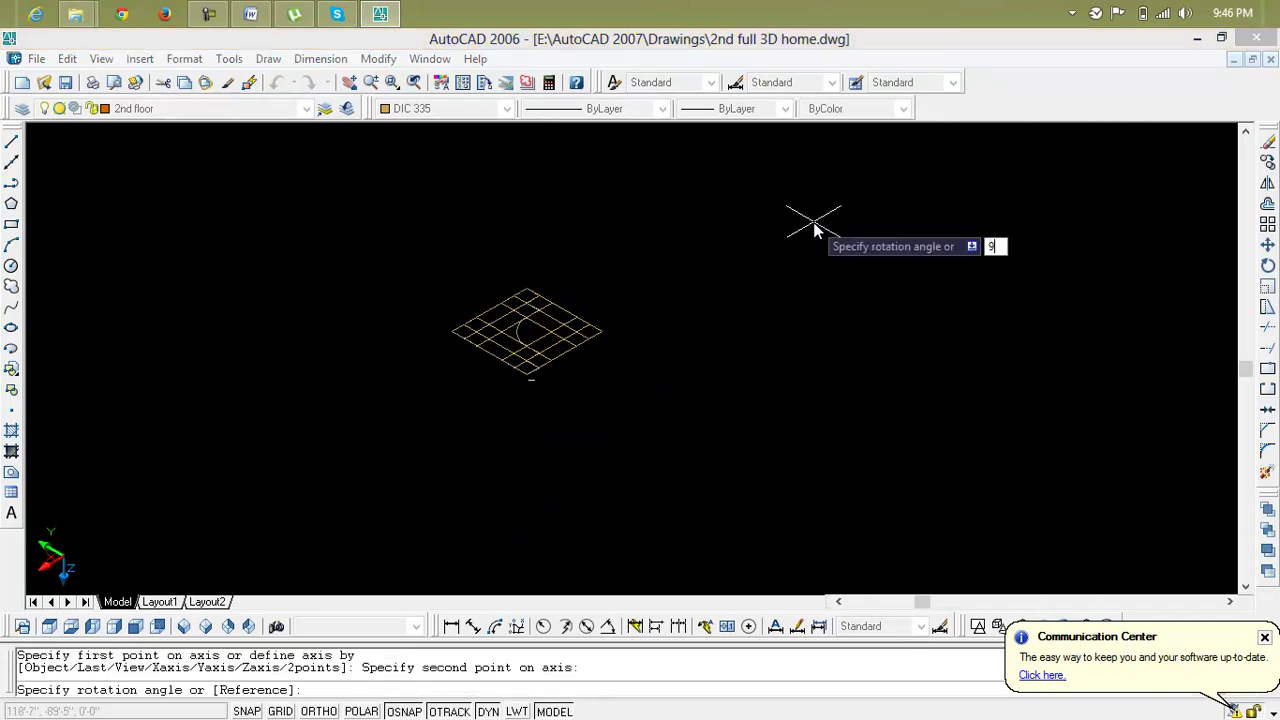
text(90)
key(Return)
scroll(757, 243, up, 5)
scroll(757, 247, down, 3)
scroll(757, 251, down, 2)
scroll(717, 275, down, 3)
scroll(720, 275, up, 3)
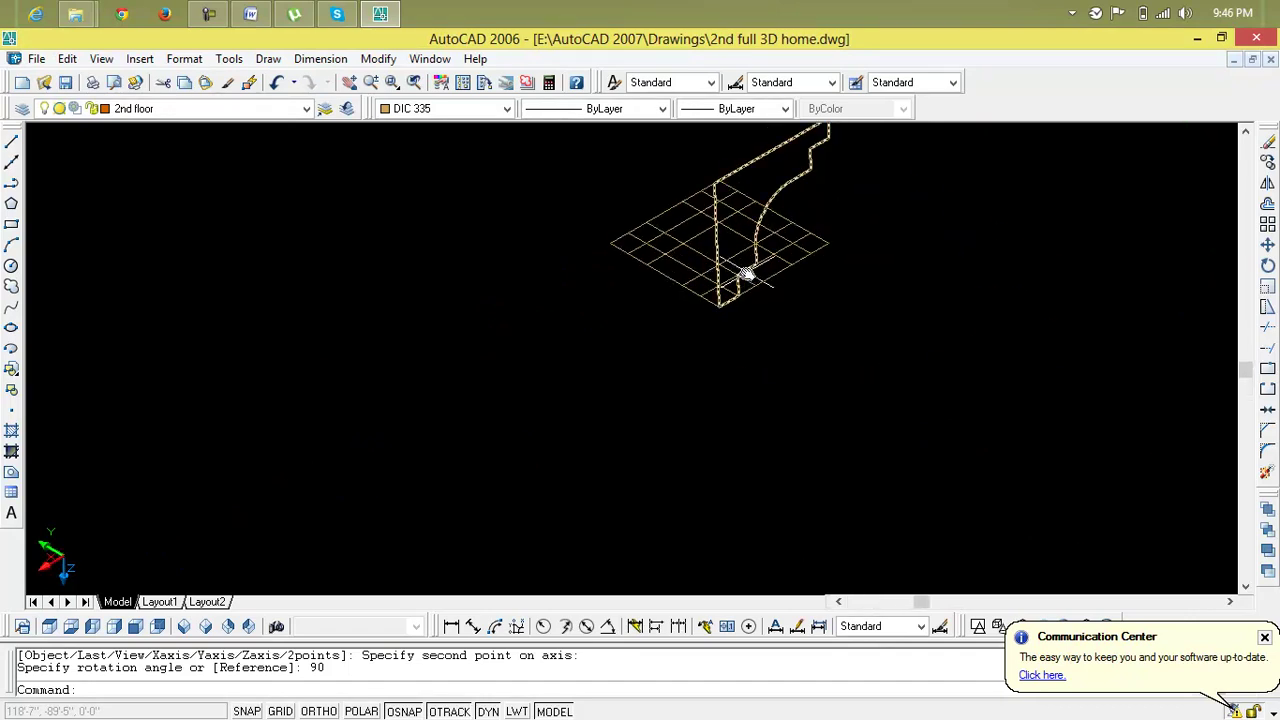
key(Escape)
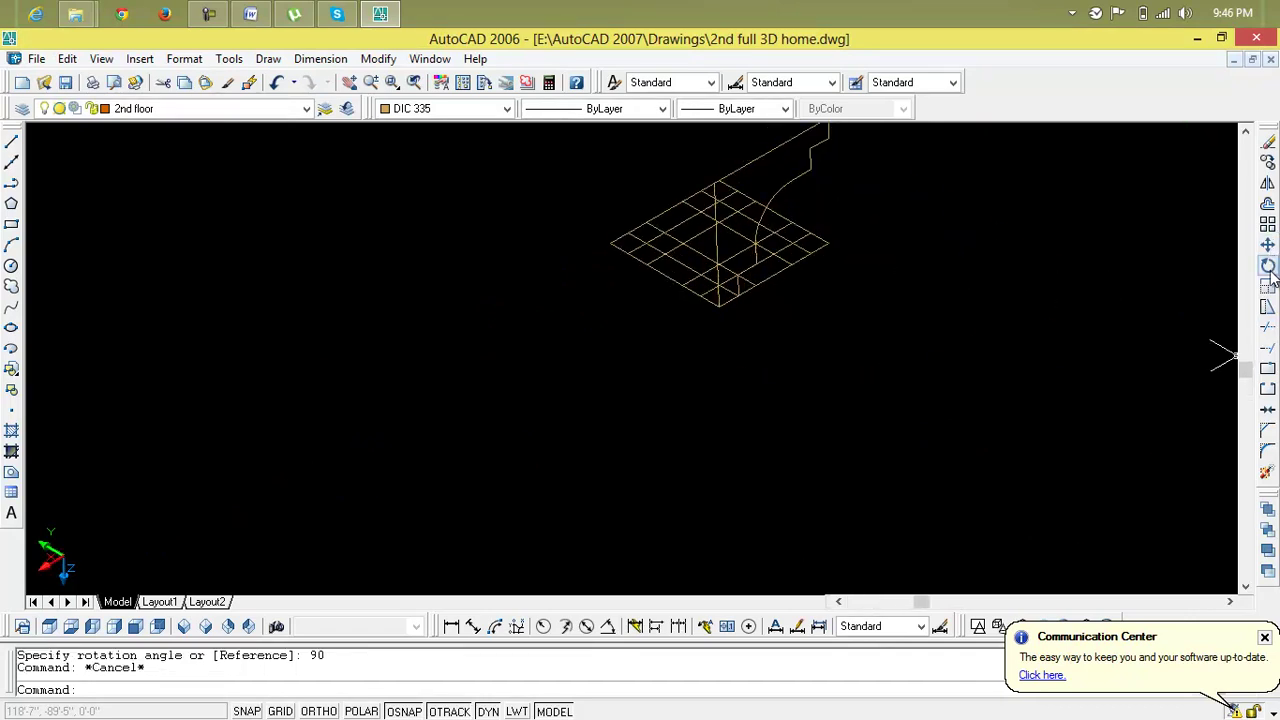
click(1268, 265)
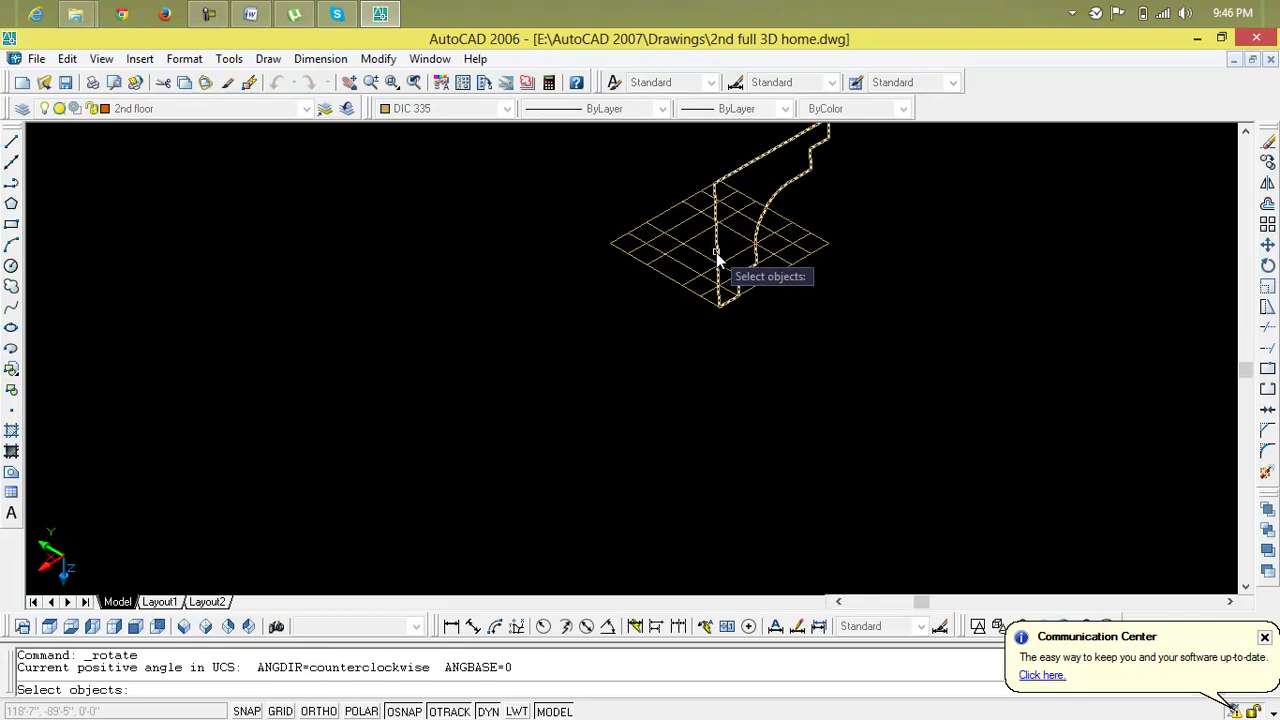
Rotate the upright profile about its top corner, snapping the angle to the path endpoint
click(717, 258)
key(Return)
scroll(762, 305, down, 2)
middle_drag(765, 233, 740, 268)
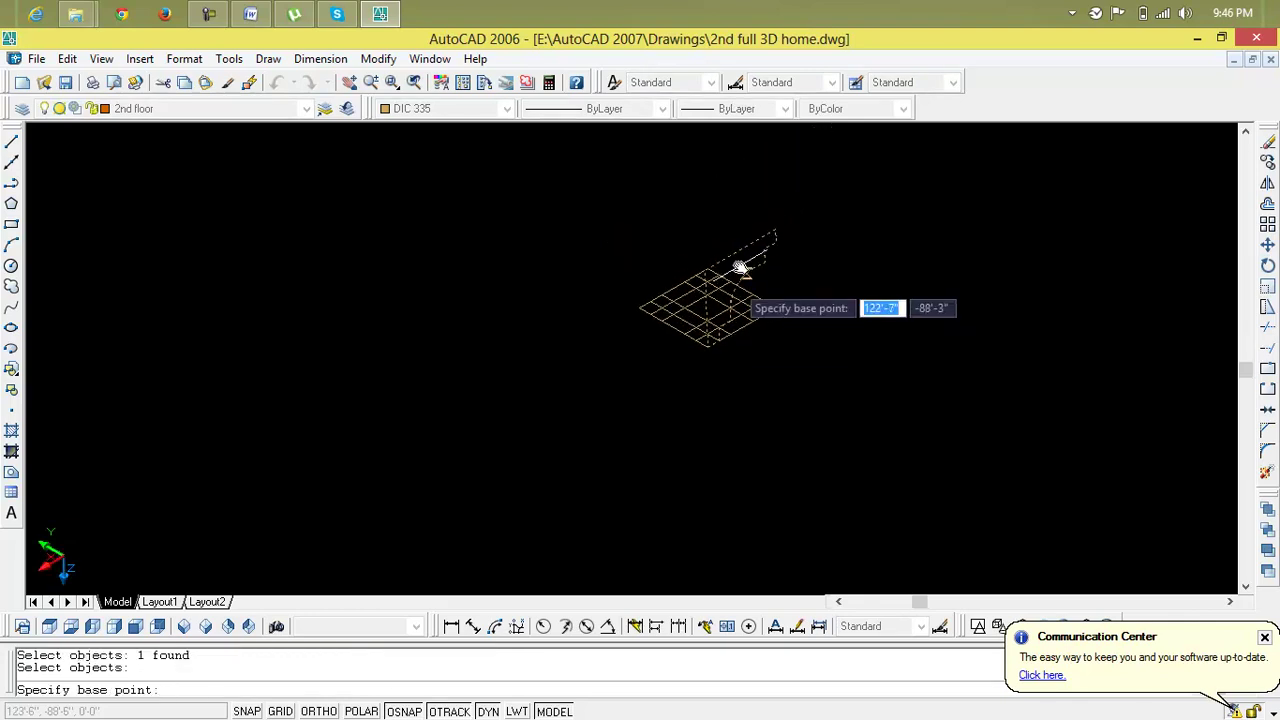
click(768, 222)
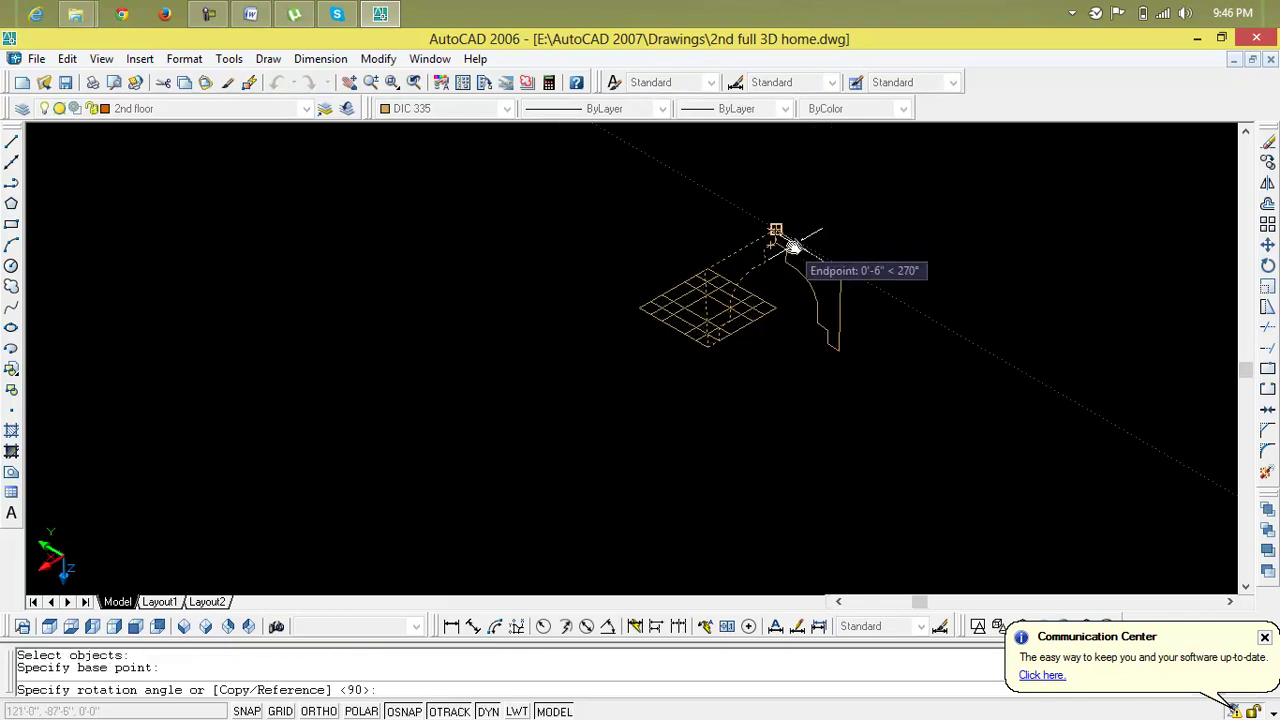
click(797, 244)
scroll(814, 286, down, 3)
scroll(727, 300, up, 2)
key(Escape)
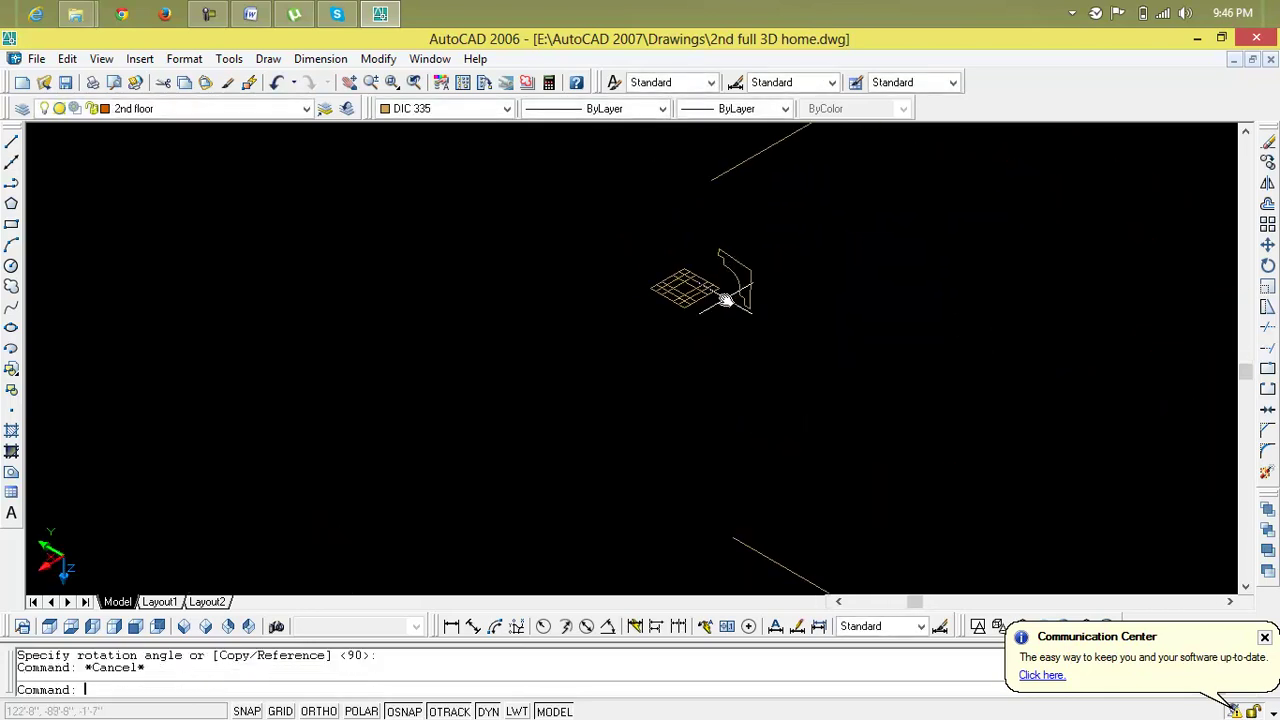
Move the profile from its base point onto the end of the long path line
text(m)
key(Return)
click(744, 301)
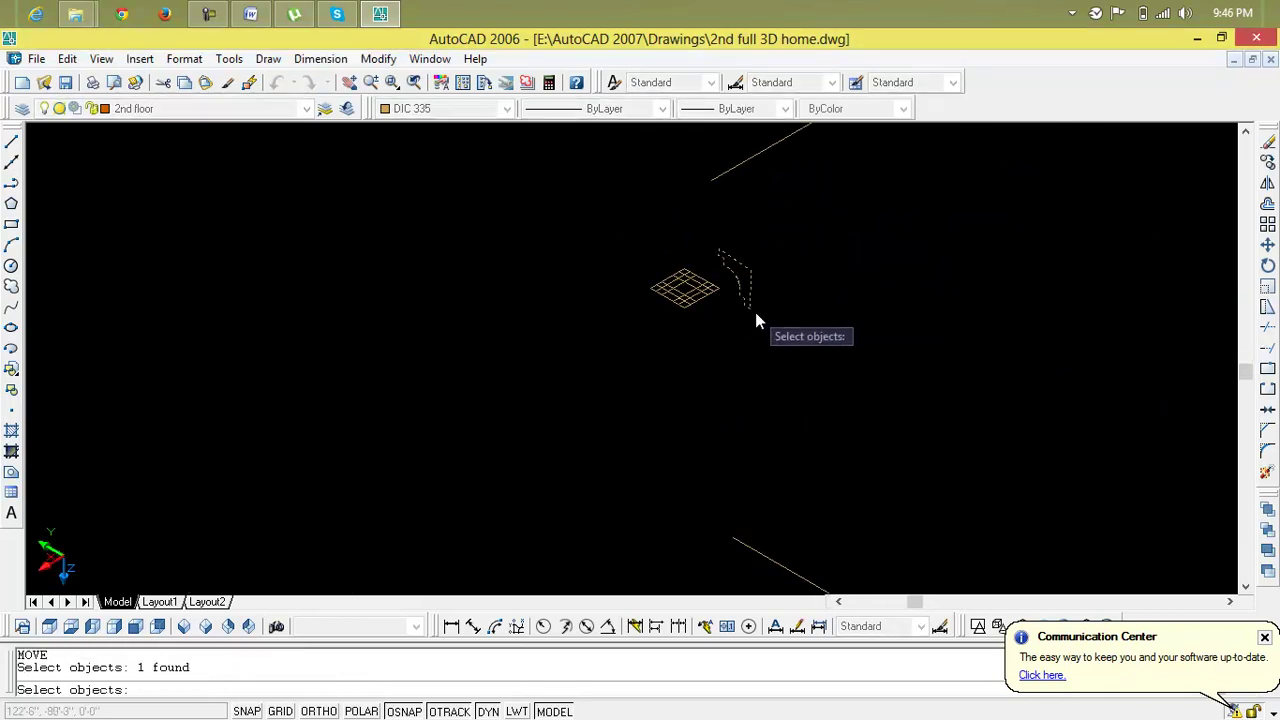
key(Return)
scroll(751, 309, up, 3)
click(751, 309)
scroll(663, 271, down, 3)
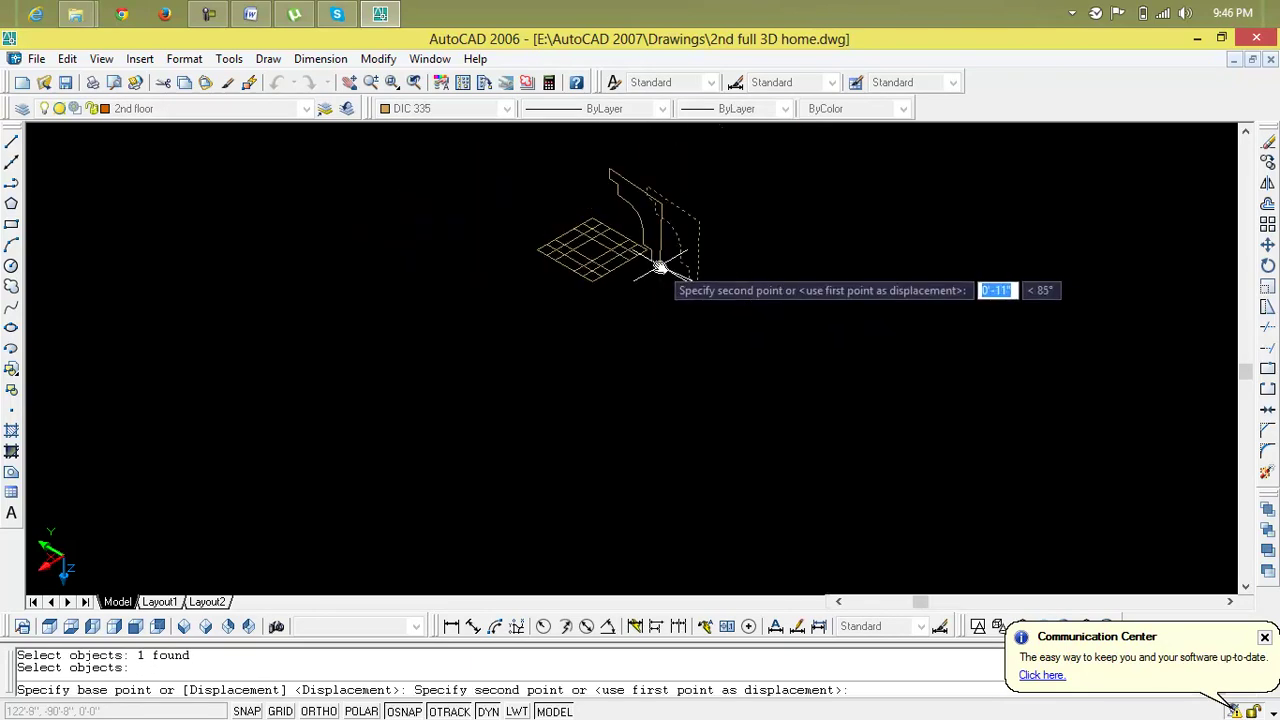
middle_drag(663, 271, 678, 450)
scroll(663, 271, up, 2)
scroll(643, 257, up, 2)
scroll(632, 309, up, 2)
click(615, 319)
scroll(640, 324, up, 3)
scroll(640, 324, down, 2)
scroll(640, 324, down, 2)
middle_drag(640, 324, 610, 352)
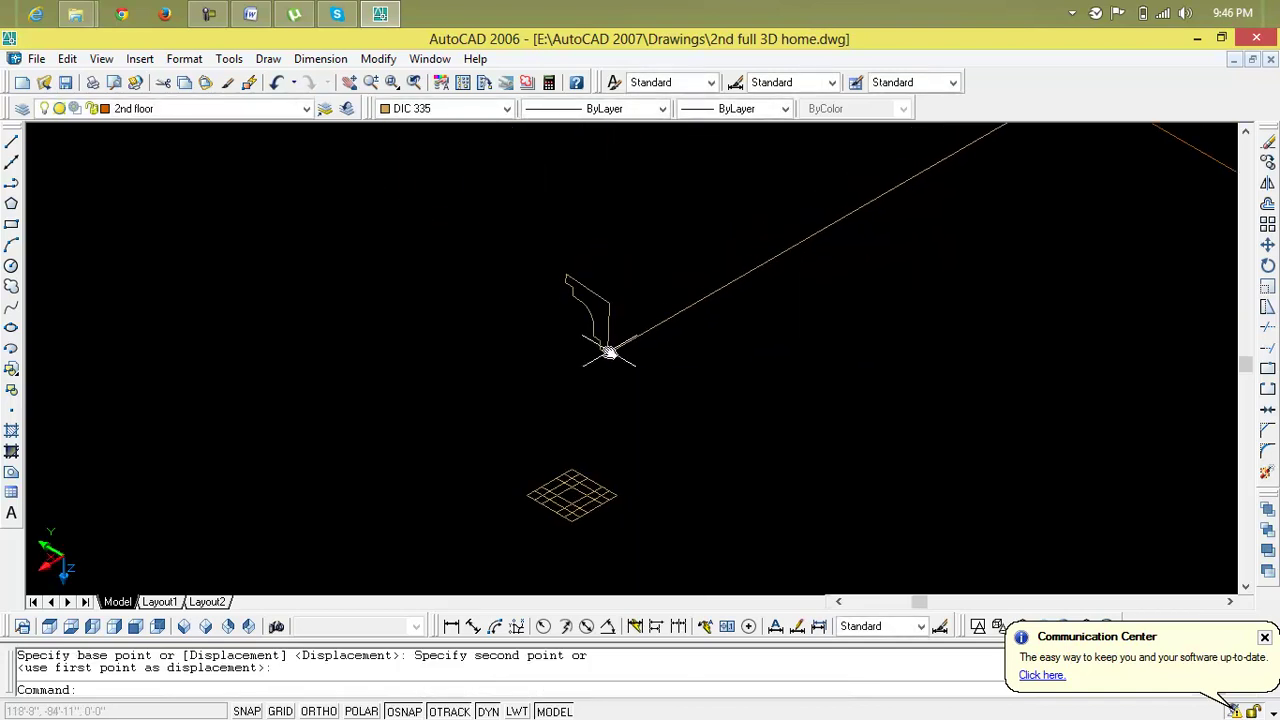
key(Escape)
key(Escape)
text(ext)
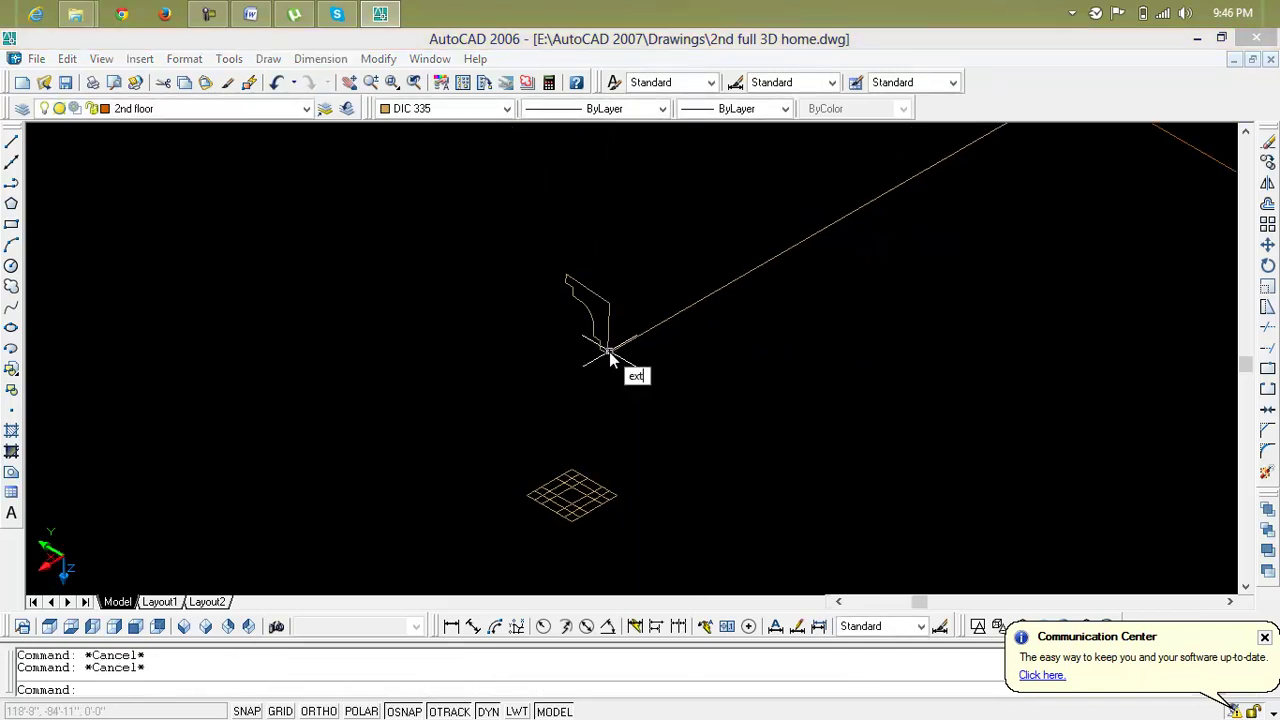
key(Return)
click(612, 322)
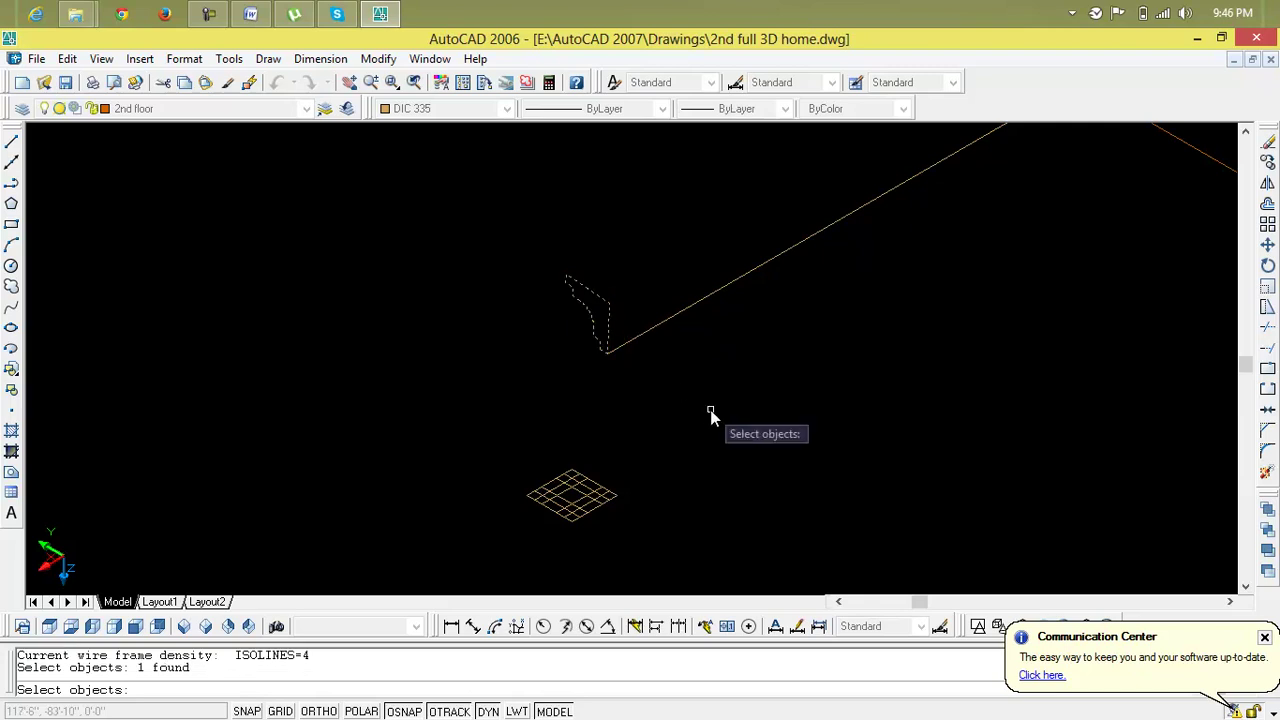
key(Return)
text(p)
key(Return)
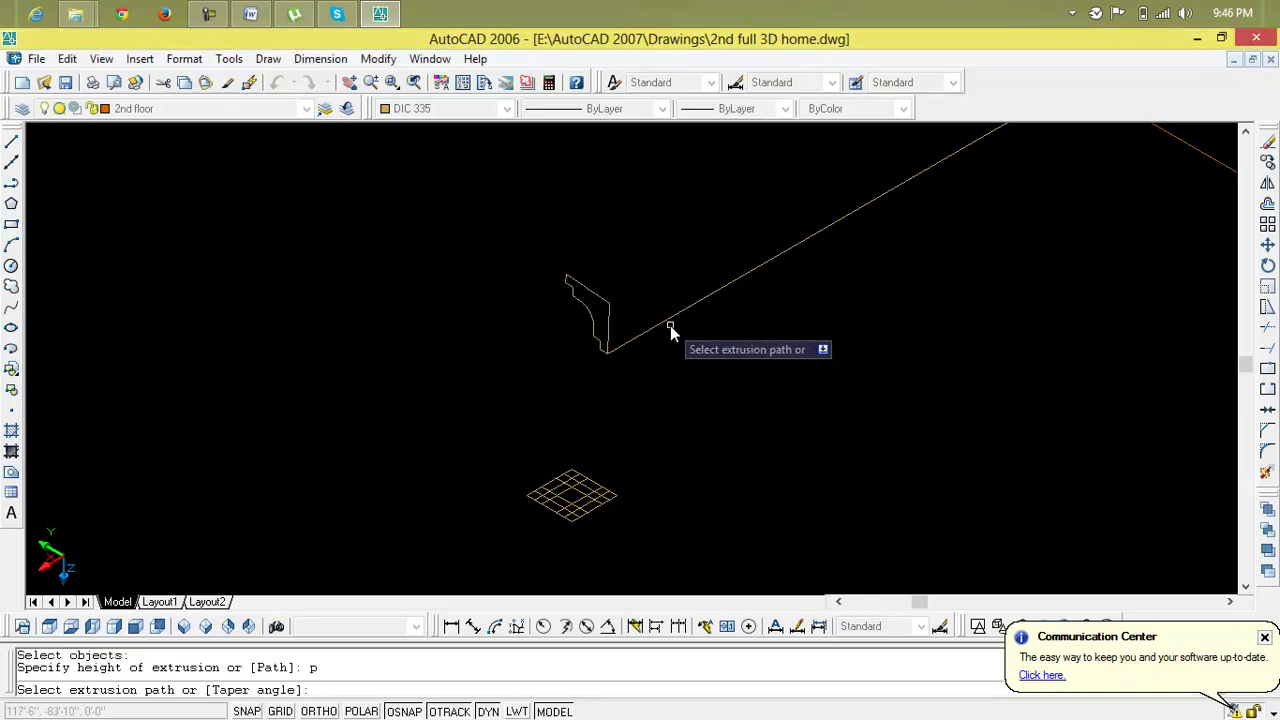
click(668, 320)
scroll(701, 348, down, 5)
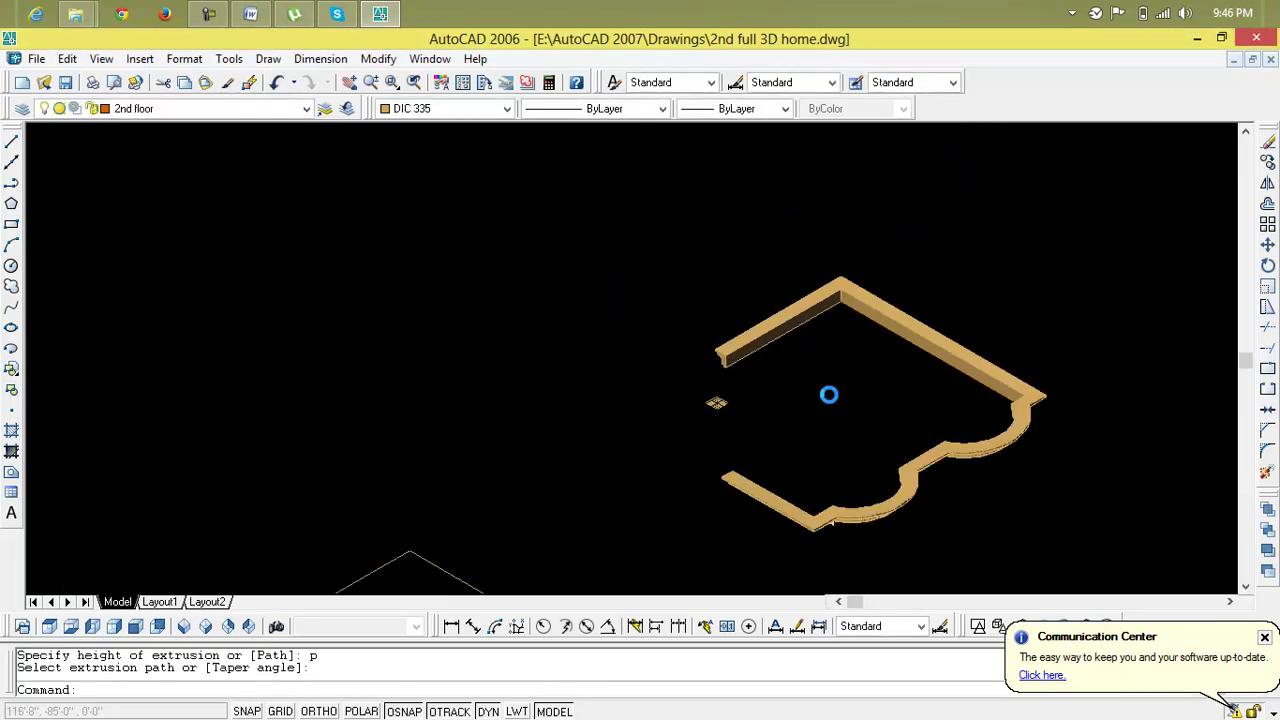
scroll(760, 360, up, 2)
scroll(700, 375, up, 2)
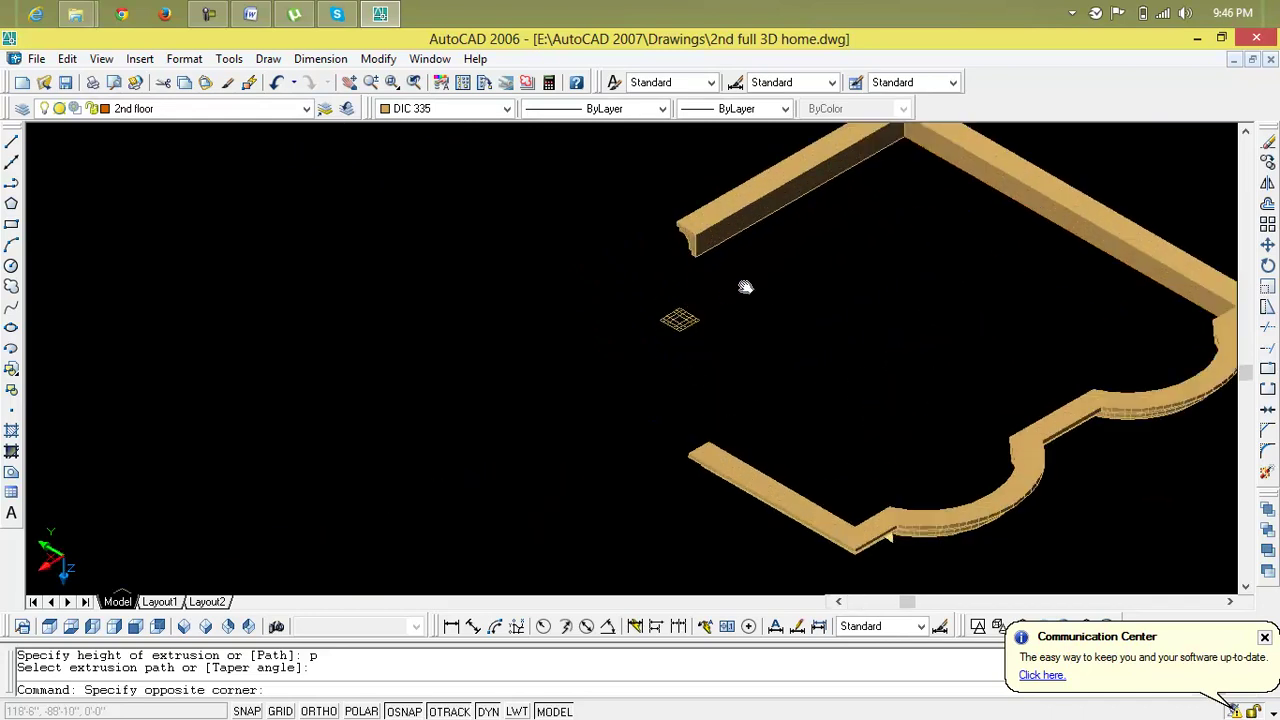
click(626, 355)
key(Delete)
scroll(626, 355, down, 3)
scroll(706, 366, down, 2)
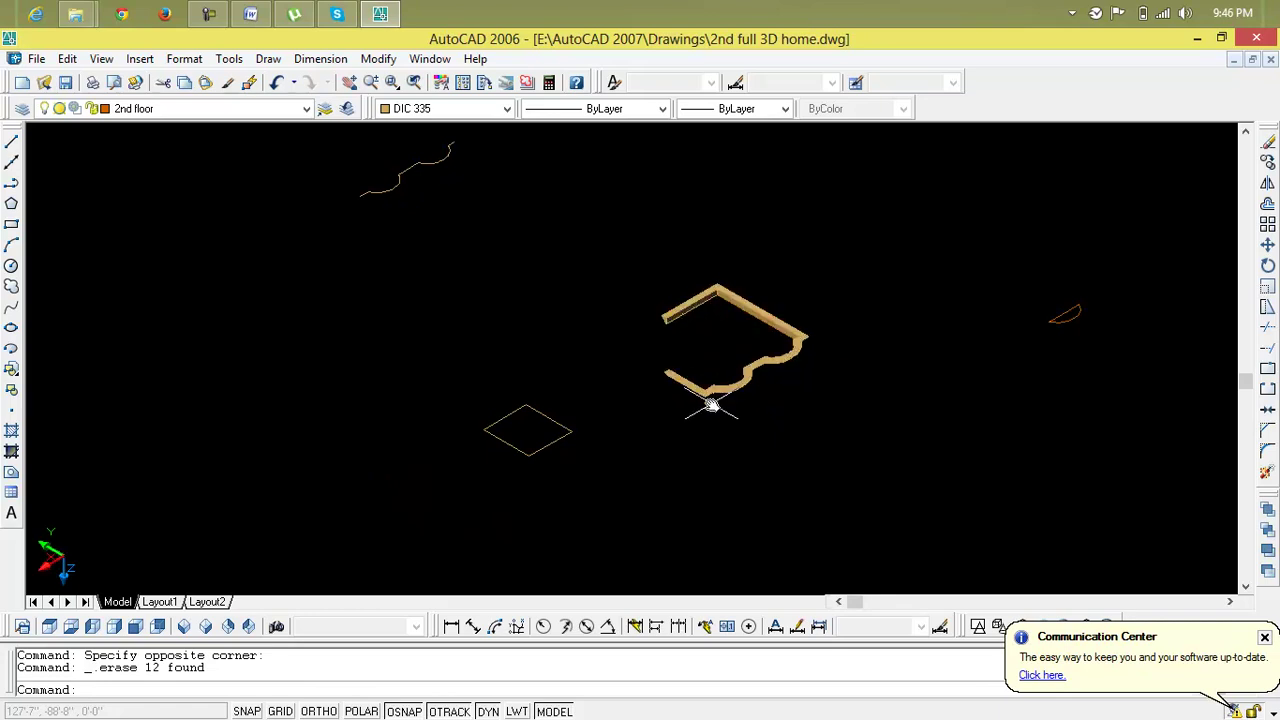
key(ctrl+z)
key(ctrl+z)
key(ctrl+z)
key(ctrl+z)
key(ctrl+z)
key(ctrl+z)
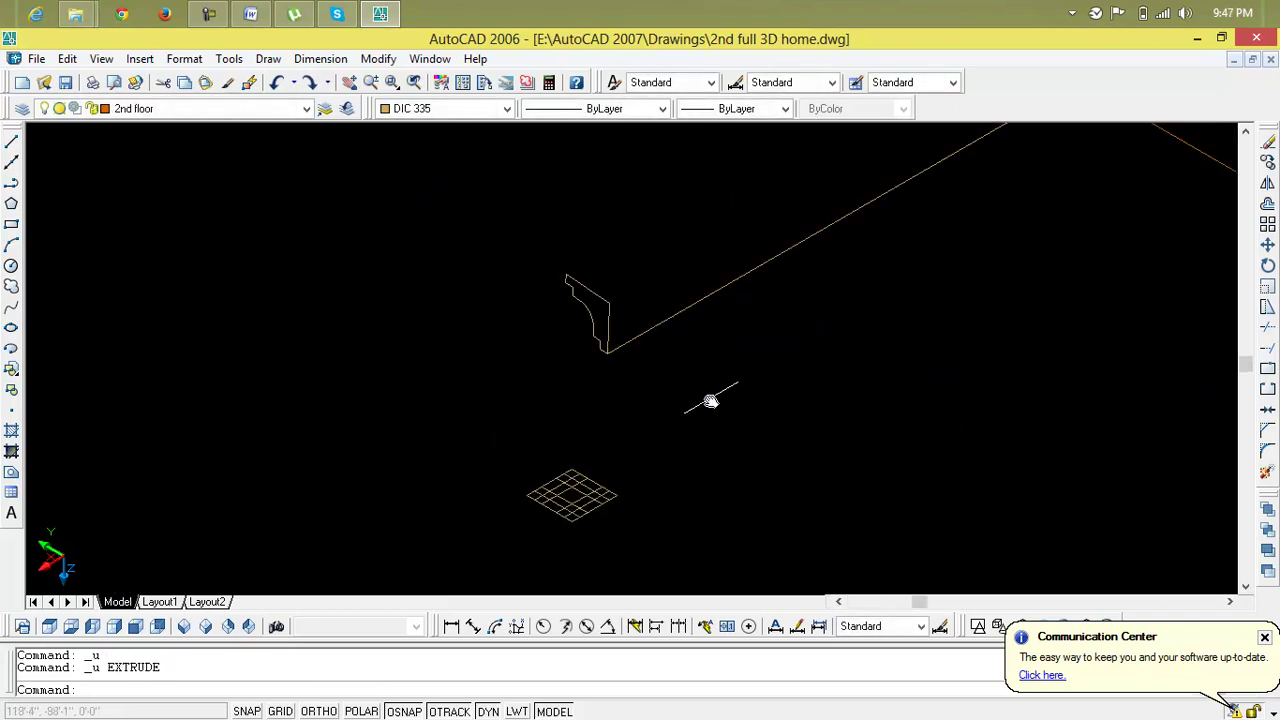
scroll(710, 395, down, 4)
scroll(680, 376, down, 2)
Copy the orange wall path from its left corner and place the copy to the right
click(716, 328)
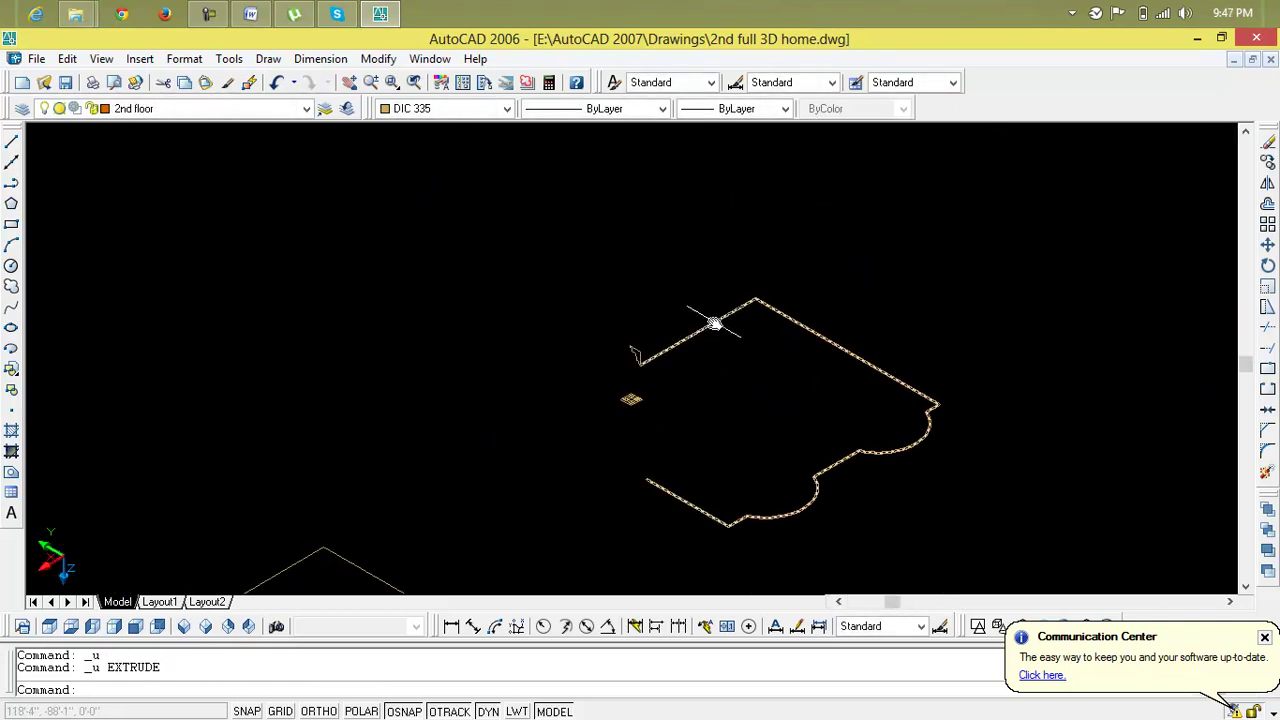
key(Escape)
key(Escape)
text(c)
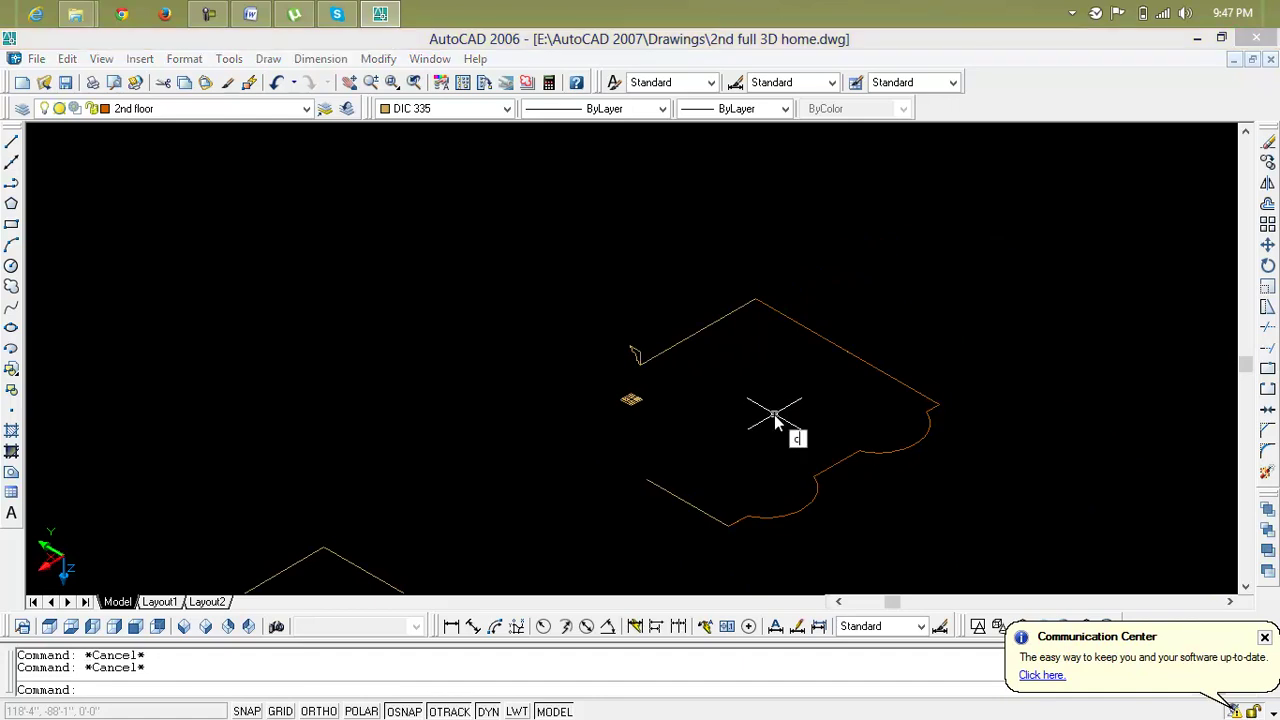
key(Return)
click(712, 330)
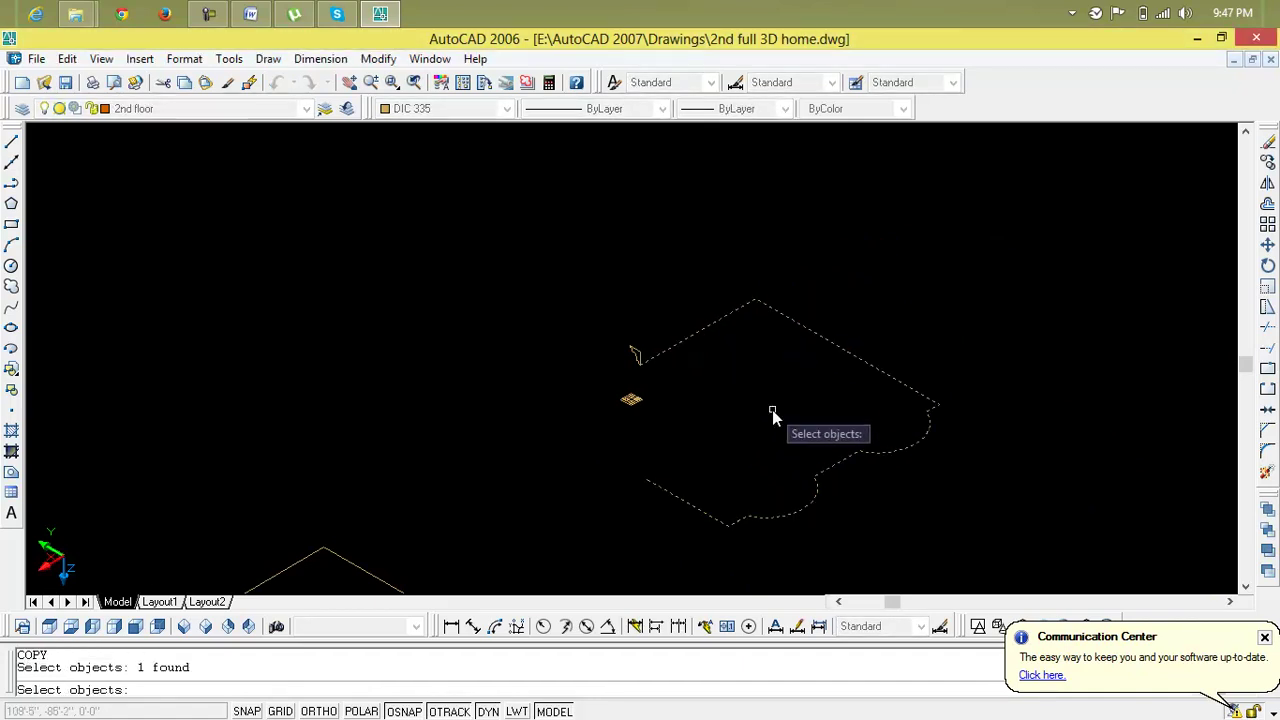
key(Return)
click(638, 360)
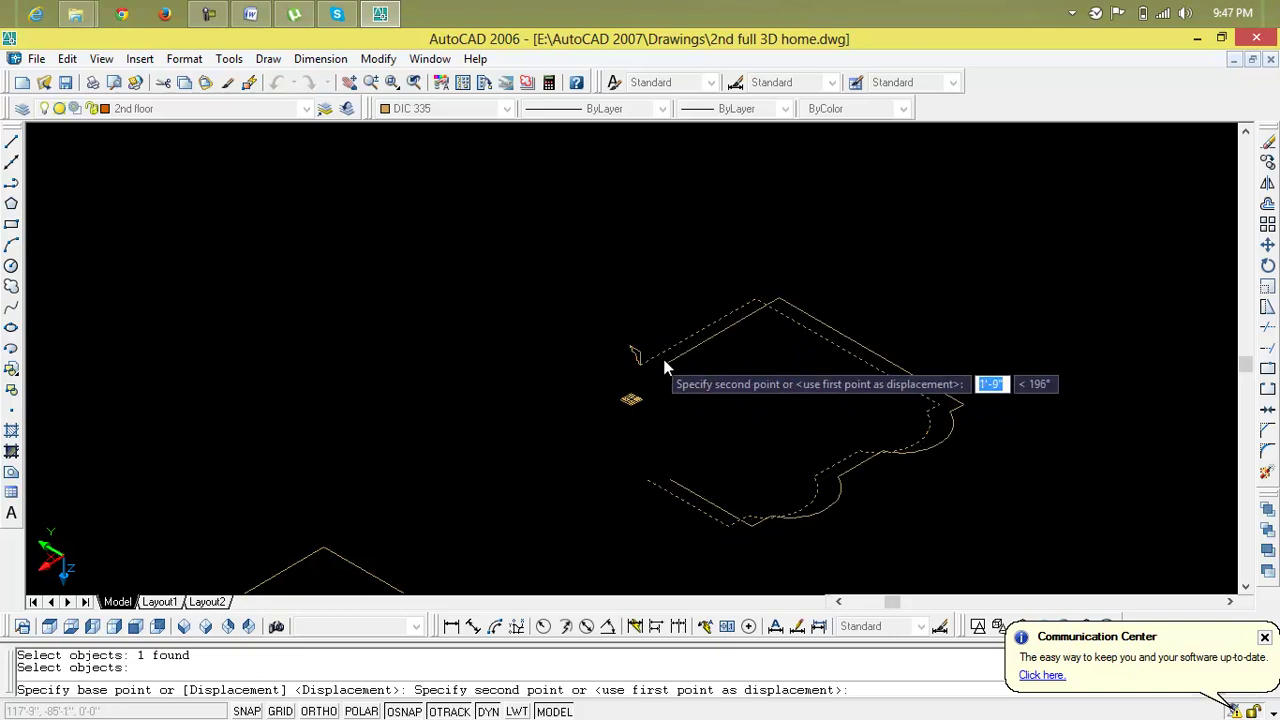
middle_drag(1023, 294, 671, 320)
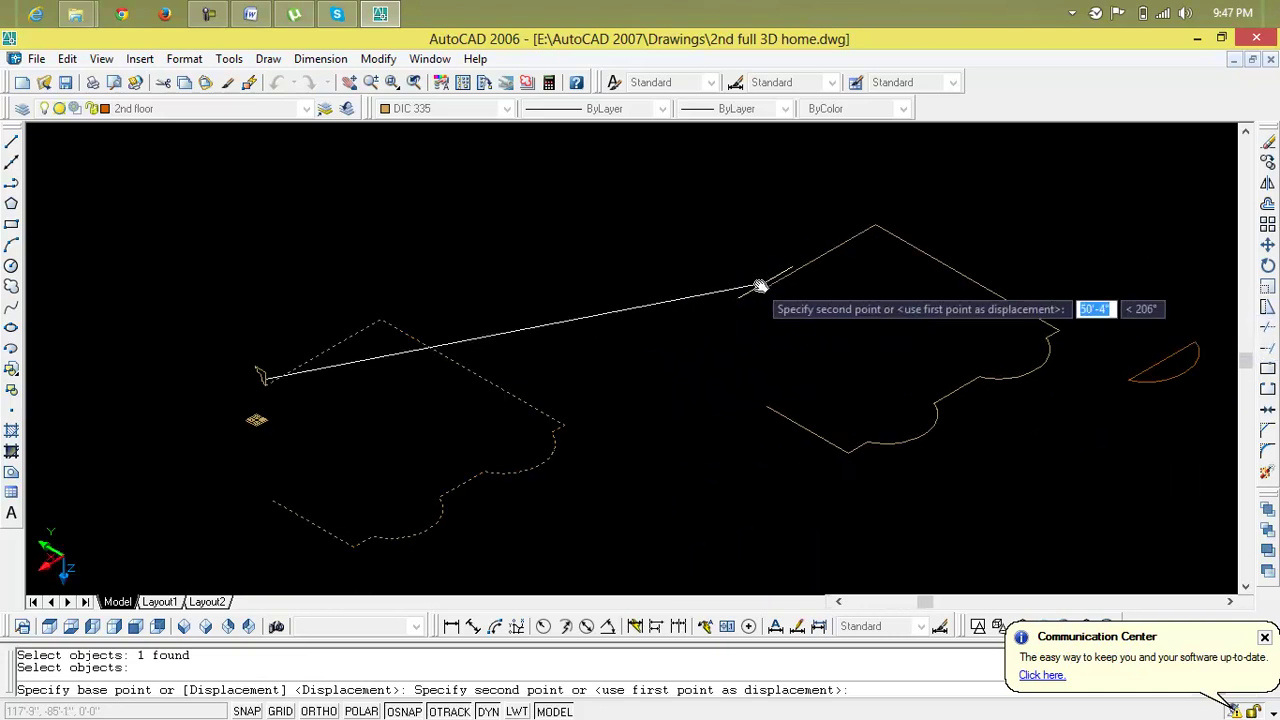
click(808, 265)
key(Escape)
key(Escape)
Reframe the view on the original orange path and start the EXTRUDE command
scroll(680, 406, down, 2)
middle_drag(680, 406, 750, 358)
scroll(750, 358, up, 3)
middle_drag(614, 437, 647, 461)
text(ext)
key(Return)
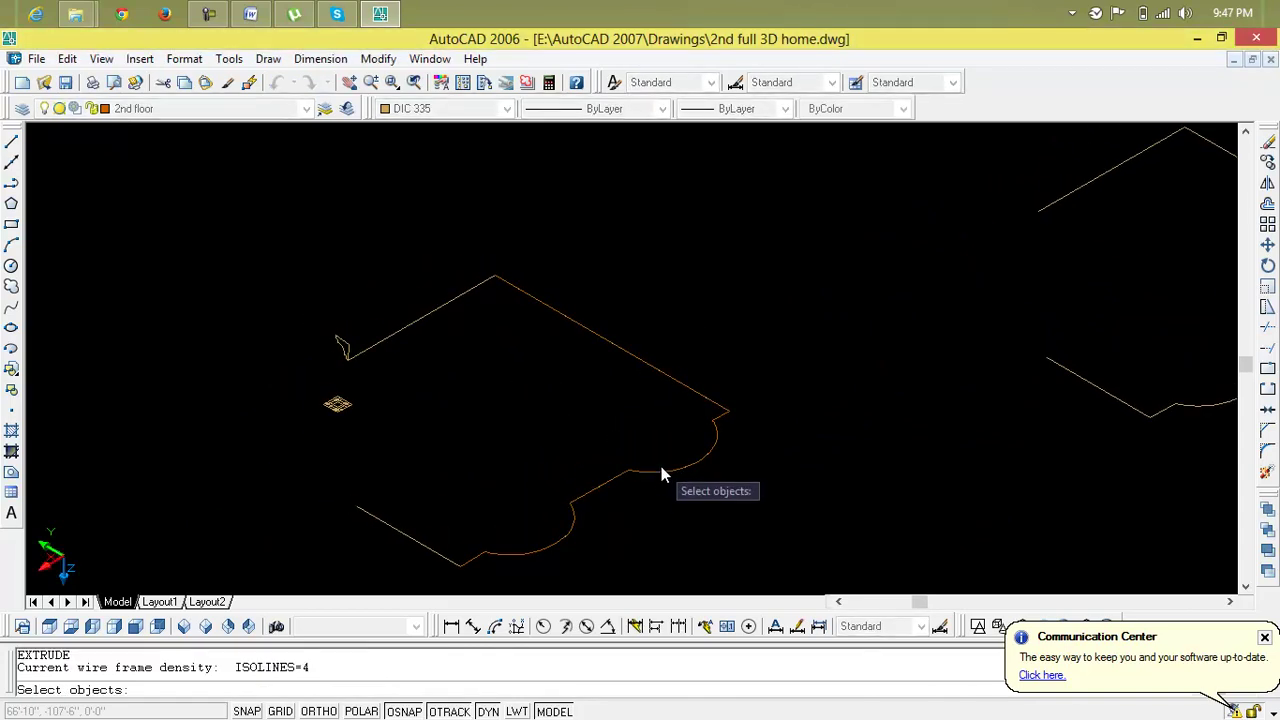
Extrude the moulding profile along the original orange wall path
click(341, 342)
key(Return)
text(p)
key(Return)
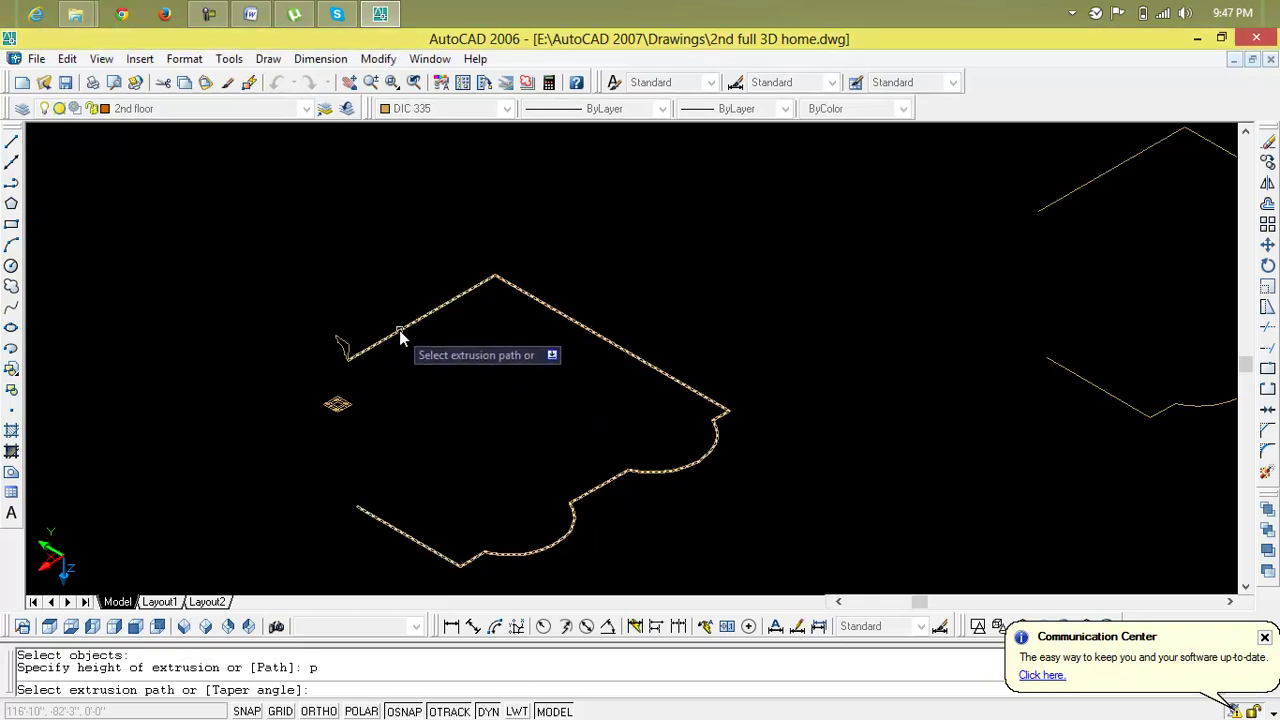
click(398, 333)
scroll(423, 374, down, 3)
scroll(471, 420, down, 3)
scroll(646, 332, down, 2)
middle_drag(585, 392, 569, 424)
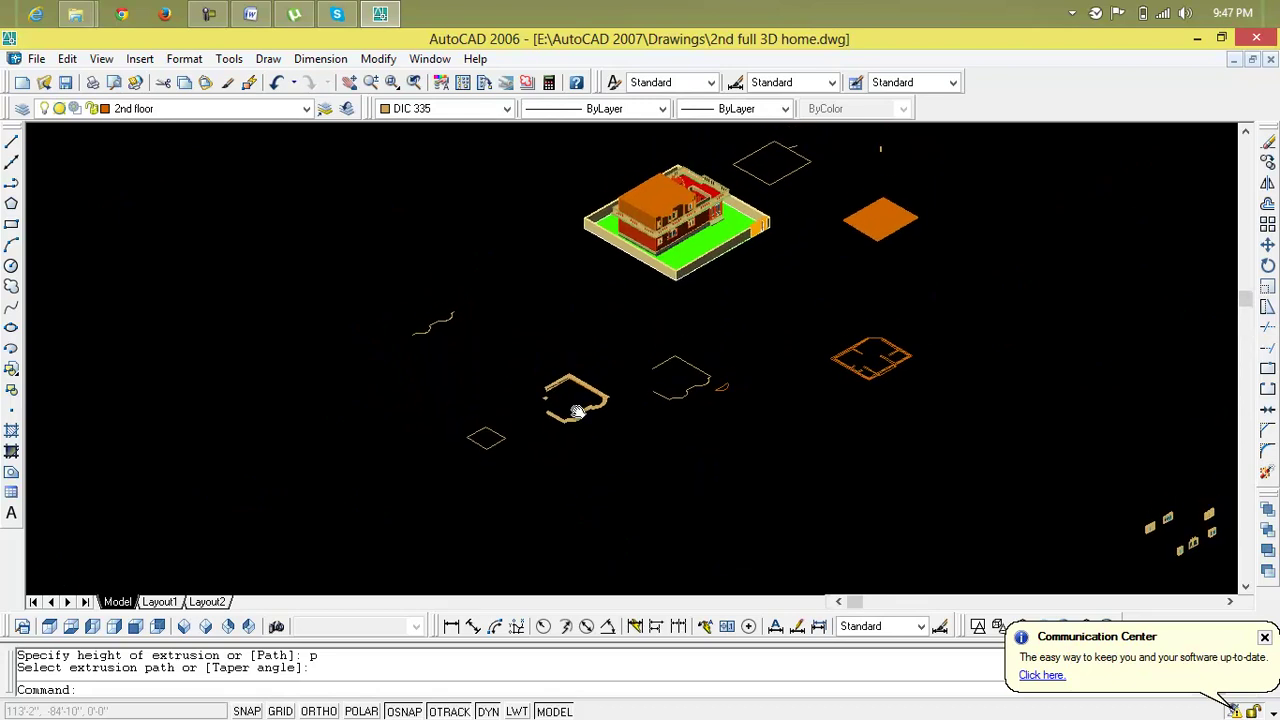
Window-select the 12 leftover objects near the extruded tan wall and delete them
middle_drag(838, 256, 646, 320)
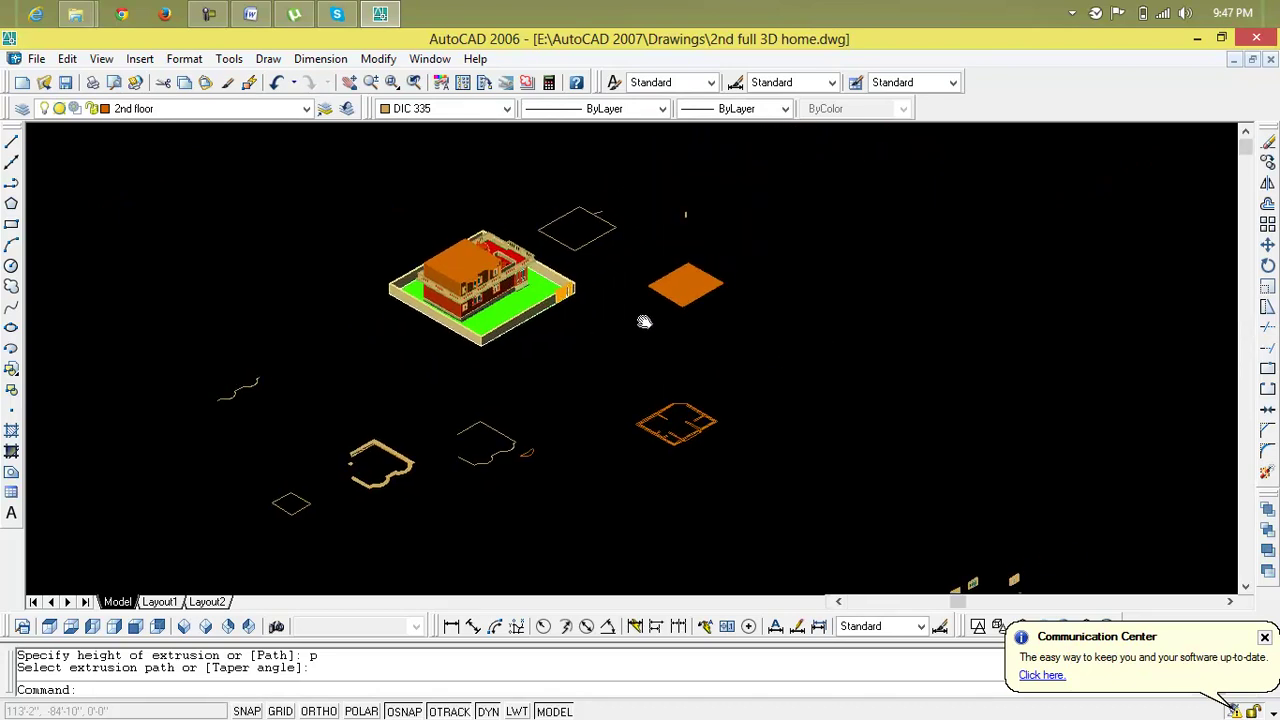
scroll(455, 280, up, 2)
scroll(472, 395, down, 3)
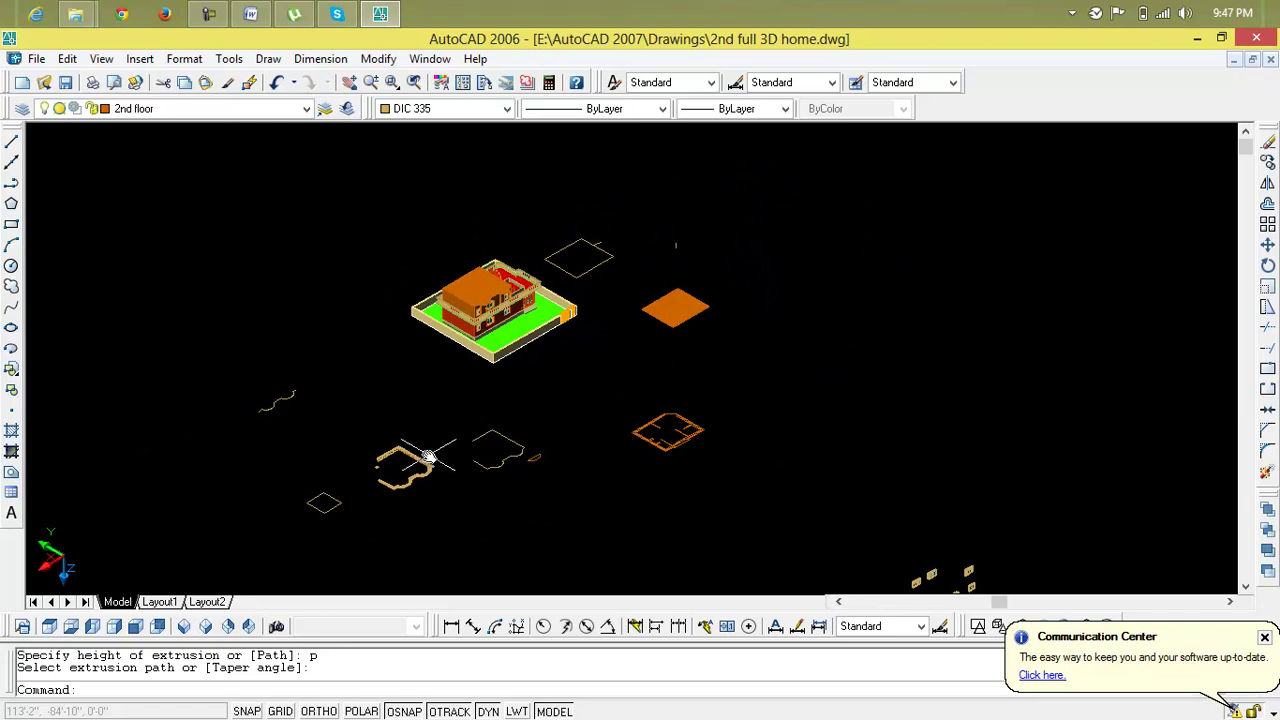
scroll(410, 462, up, 3)
scroll(373, 478, up, 4)
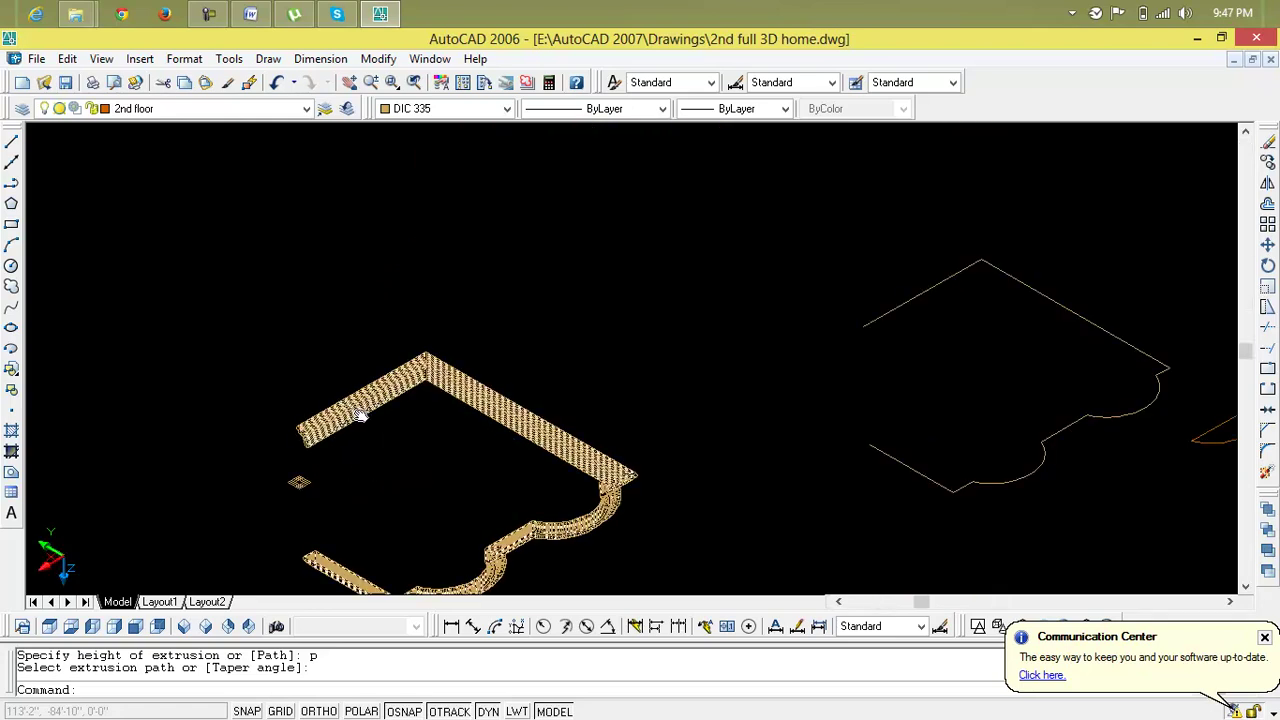
drag(300, 481, 268, 507)
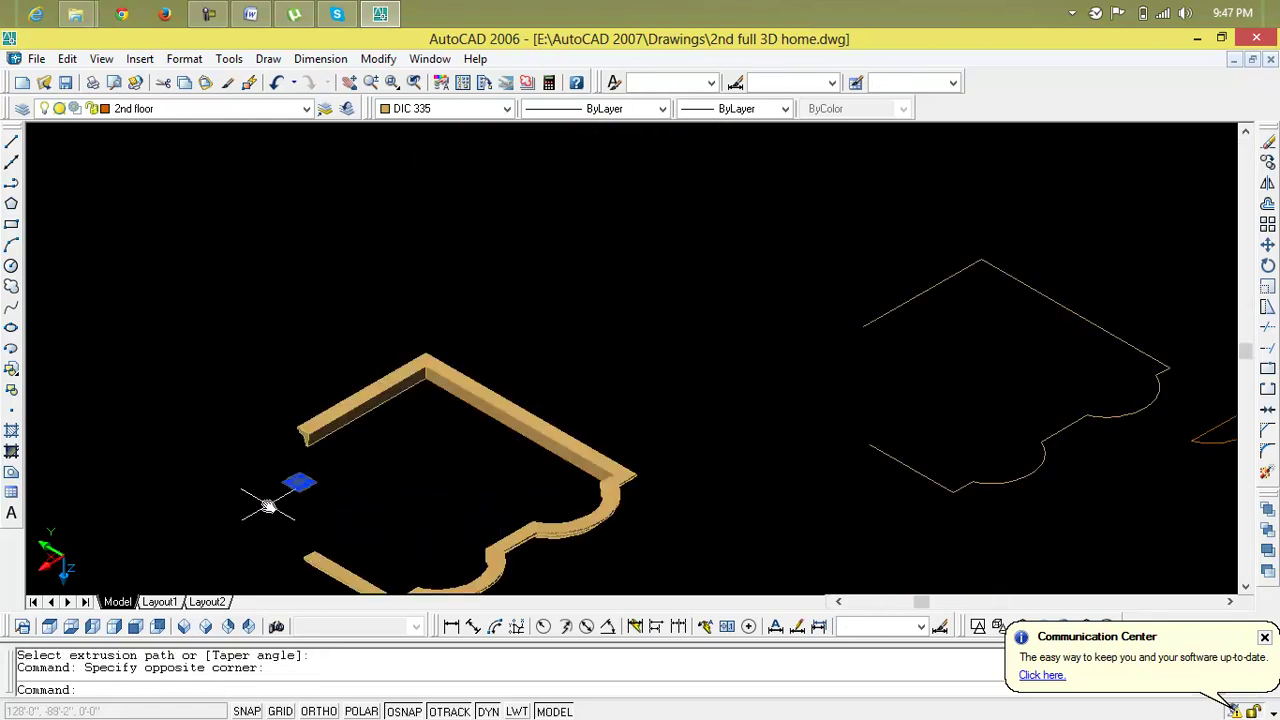
key(Delete)
scroll(331, 491, down, 2)
scroll(394, 366, down, 1)
click(408, 350)
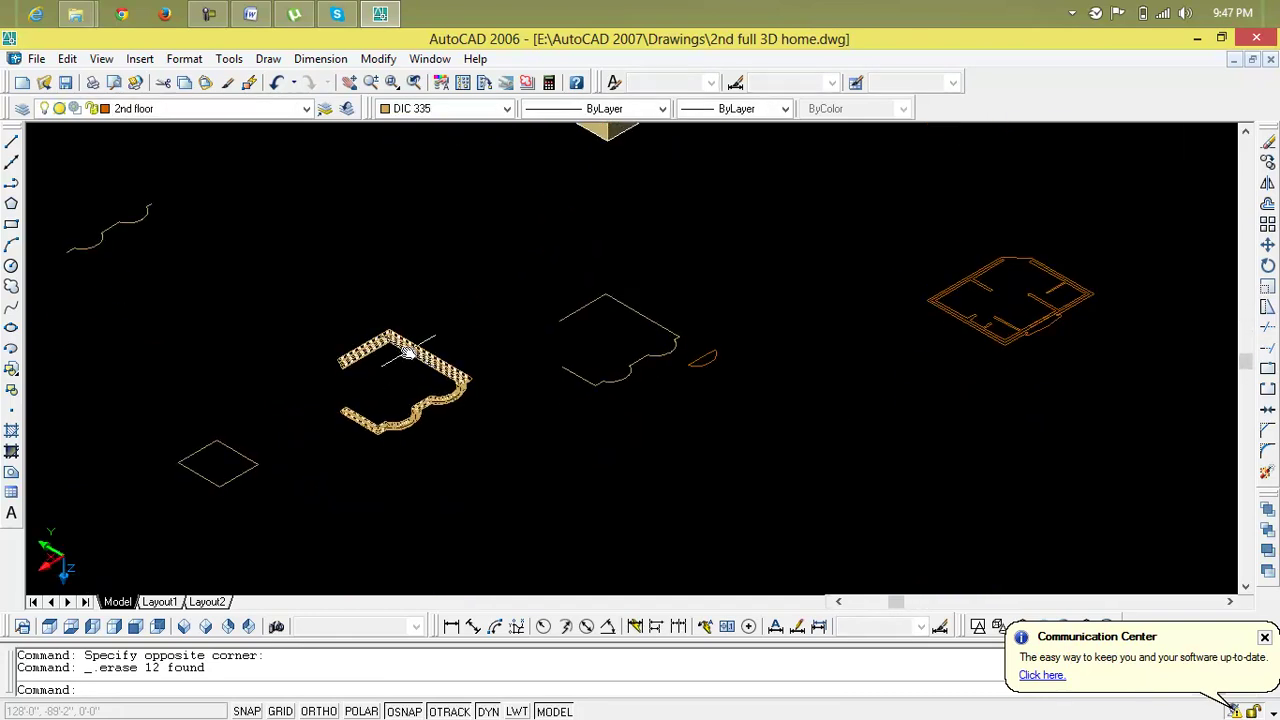
scroll(449, 443, down, 2)
scroll(372, 462, down, 1)
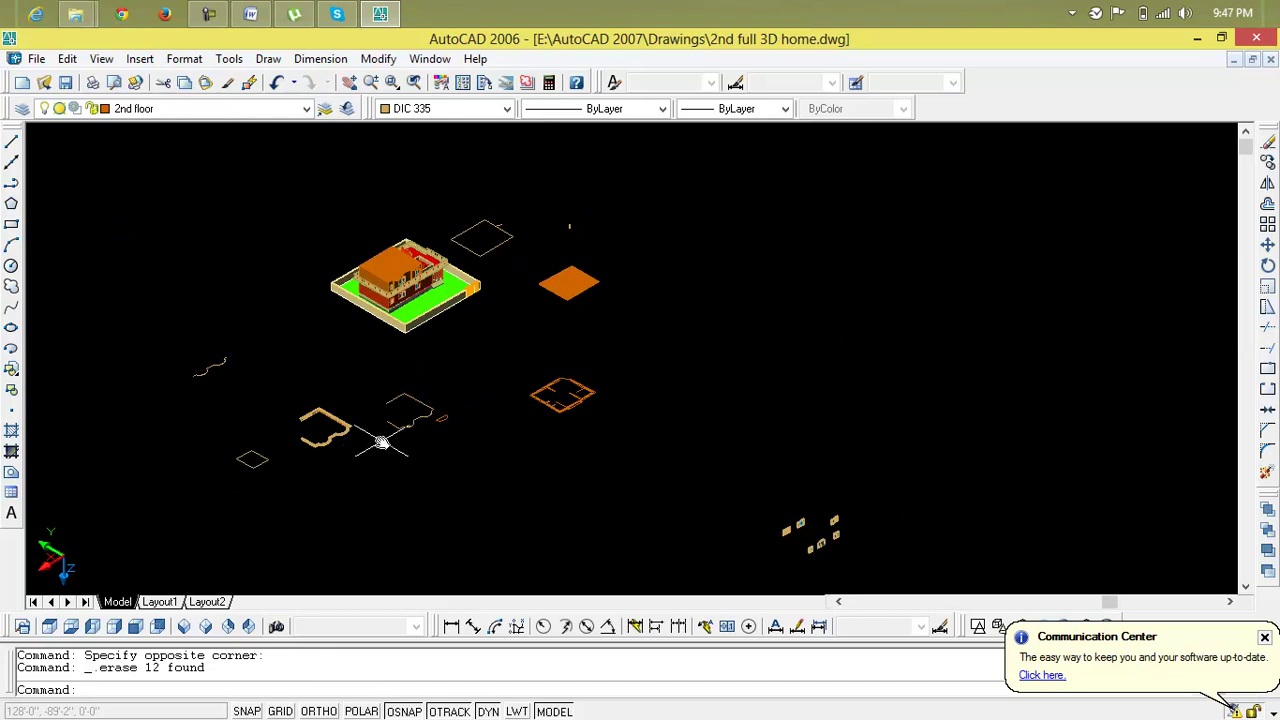
scroll(381, 443, up, 1)
scroll(383, 440, up, 1)
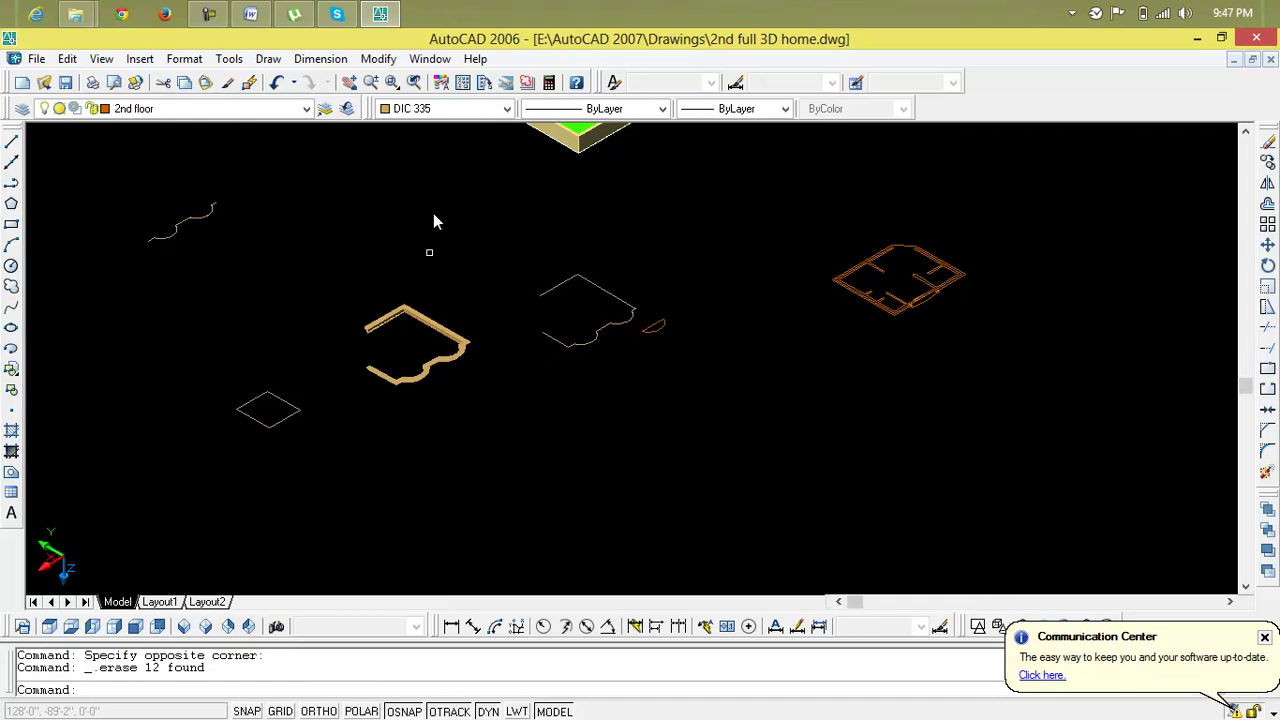
scroll(597, 287, up, 3)
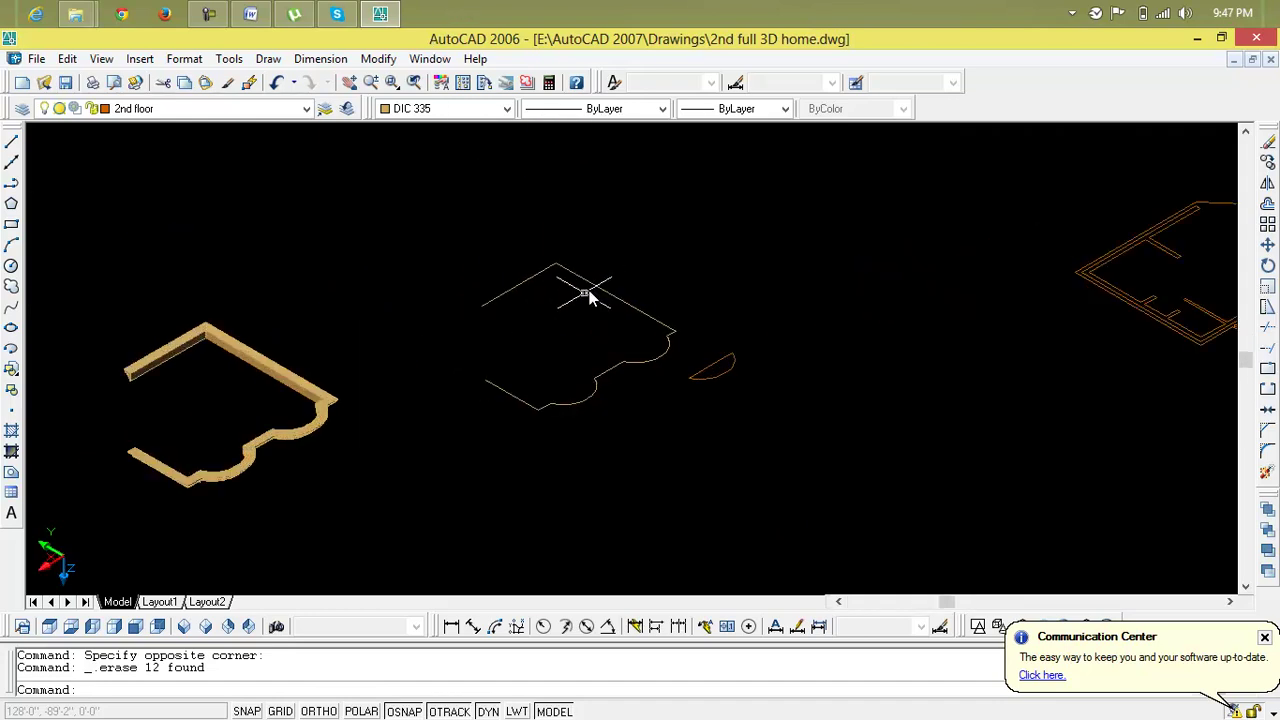
scroll(284, 375, up, 3)
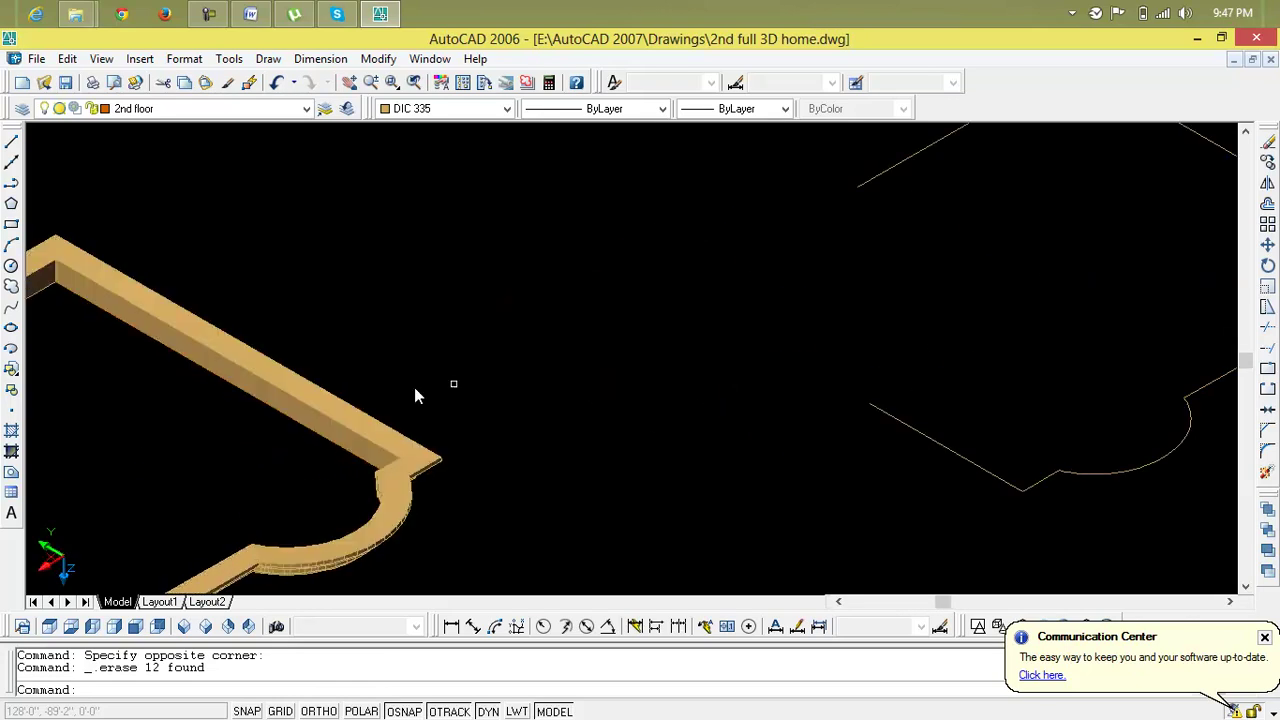
scroll(286, 391, down, 5)
middle_drag(714, 350, 561, 370)
key(Escape)
key(Escape)
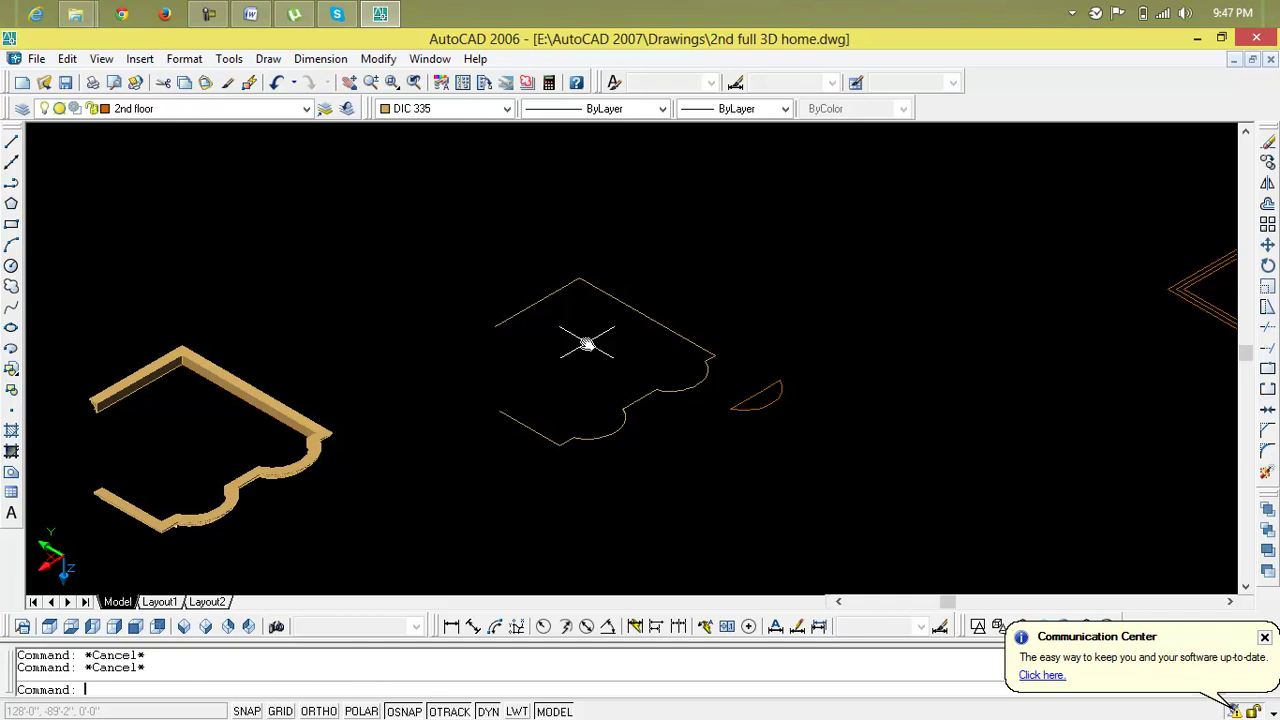
Offset the floor outline 18" inward to create a parallel inner copy
text(o)
key(Return)
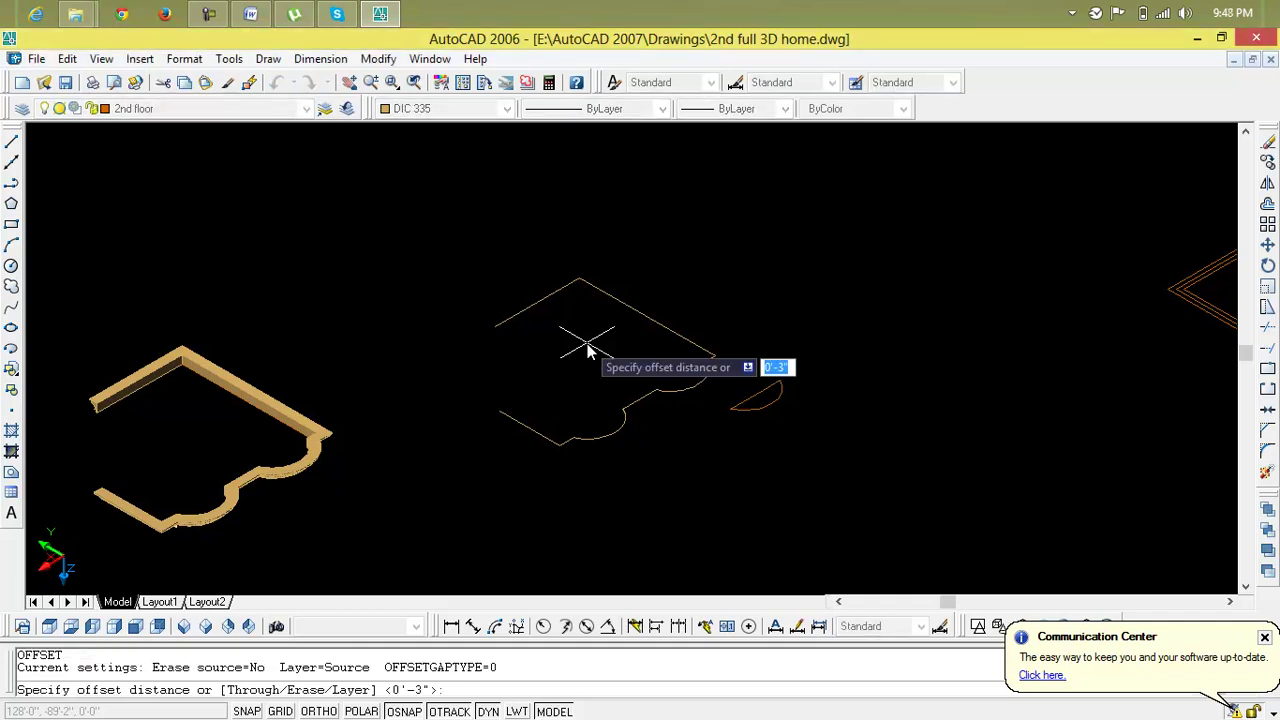
text(1)
key(Return)
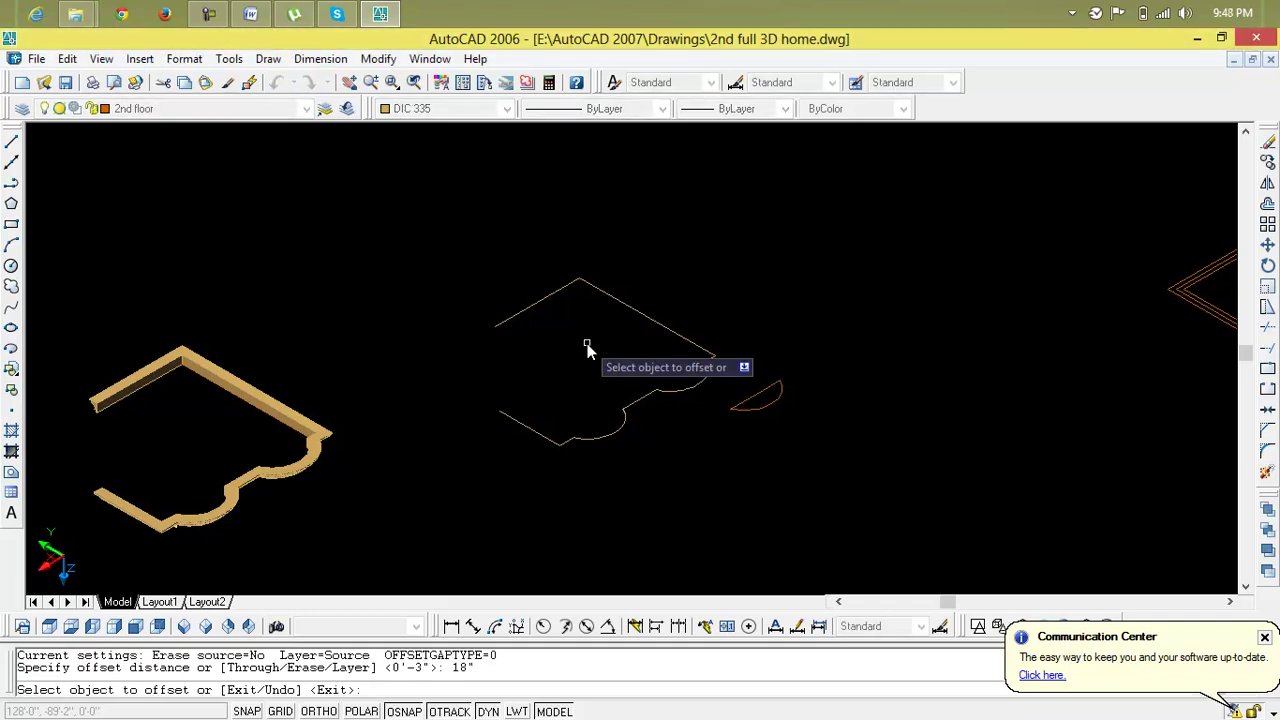
click(644, 310)
click(629, 340)
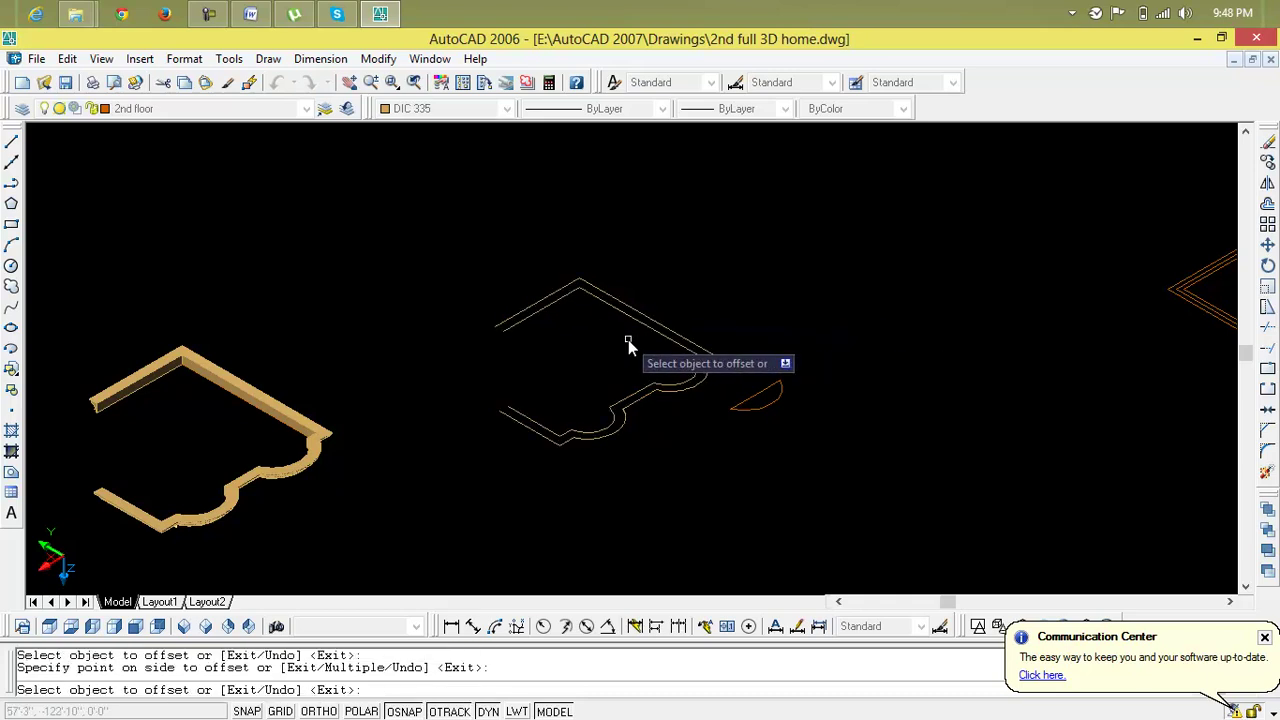
key(Escape)
key(Escape)
middle_drag(561, 340, 508, 352)
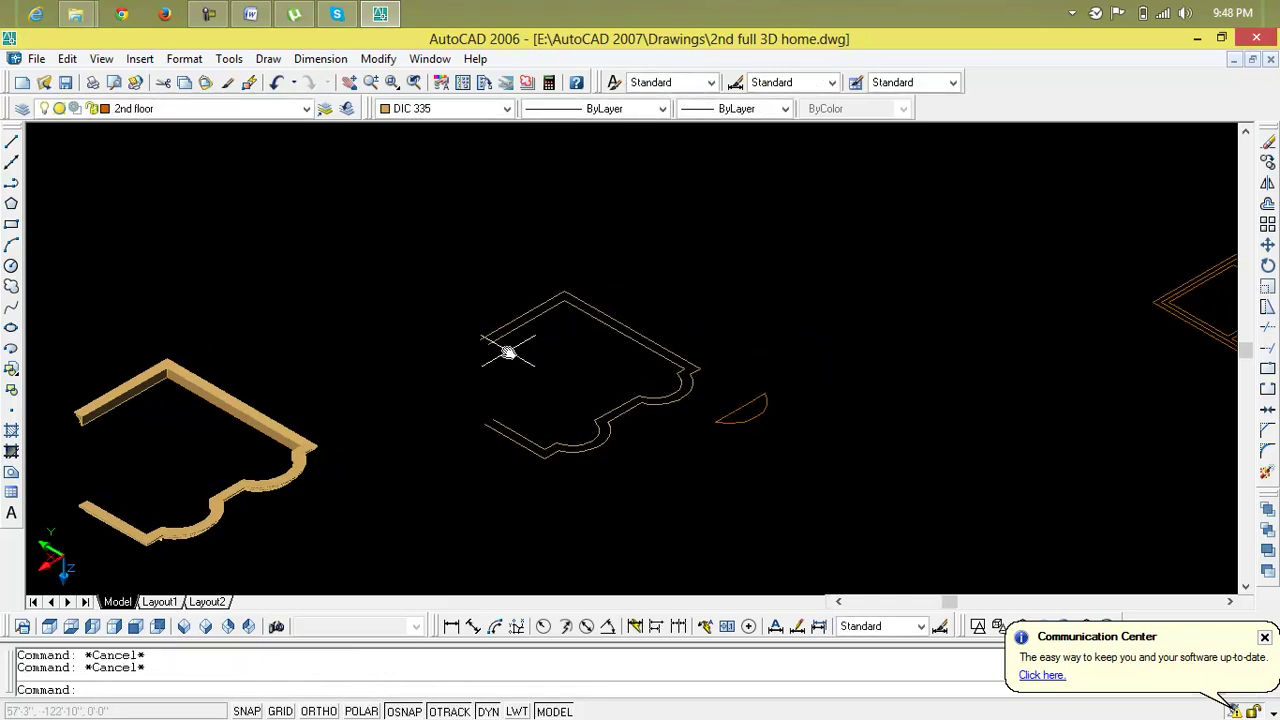
scroll(508, 352, up, 3)
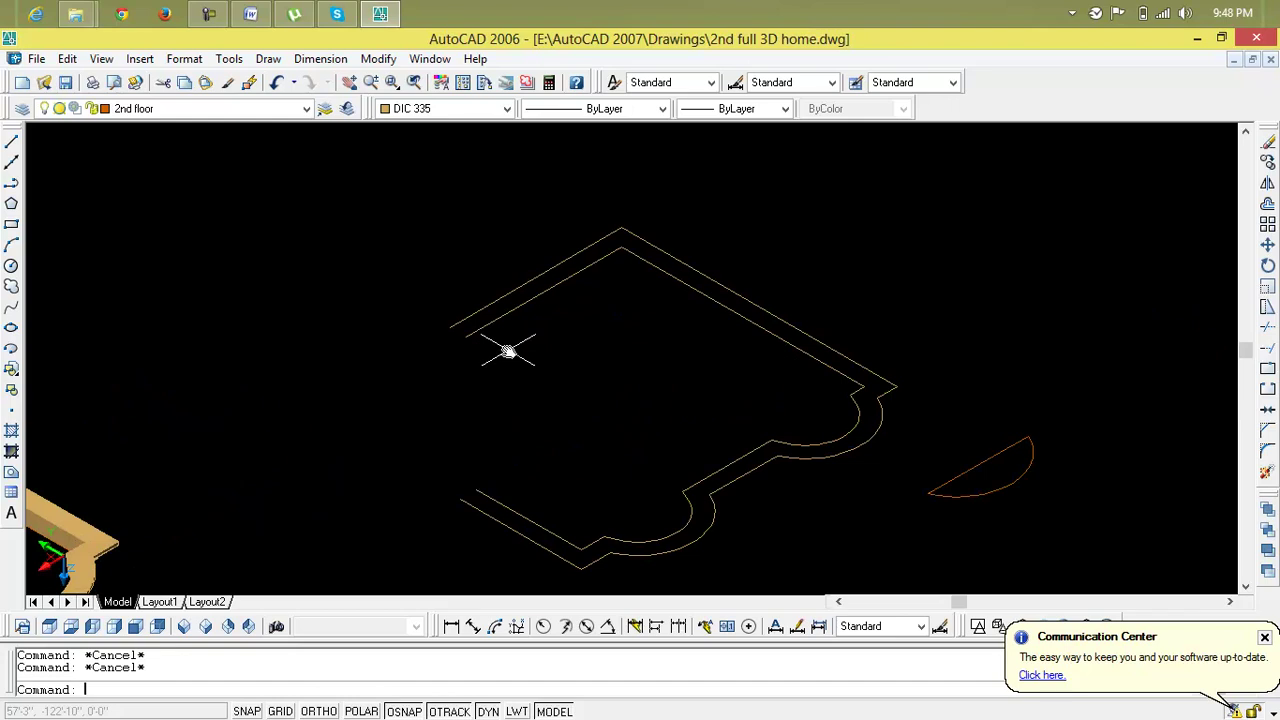
Draw two short lines closing both open ends of the doubled outline
text(l)
key(Return)
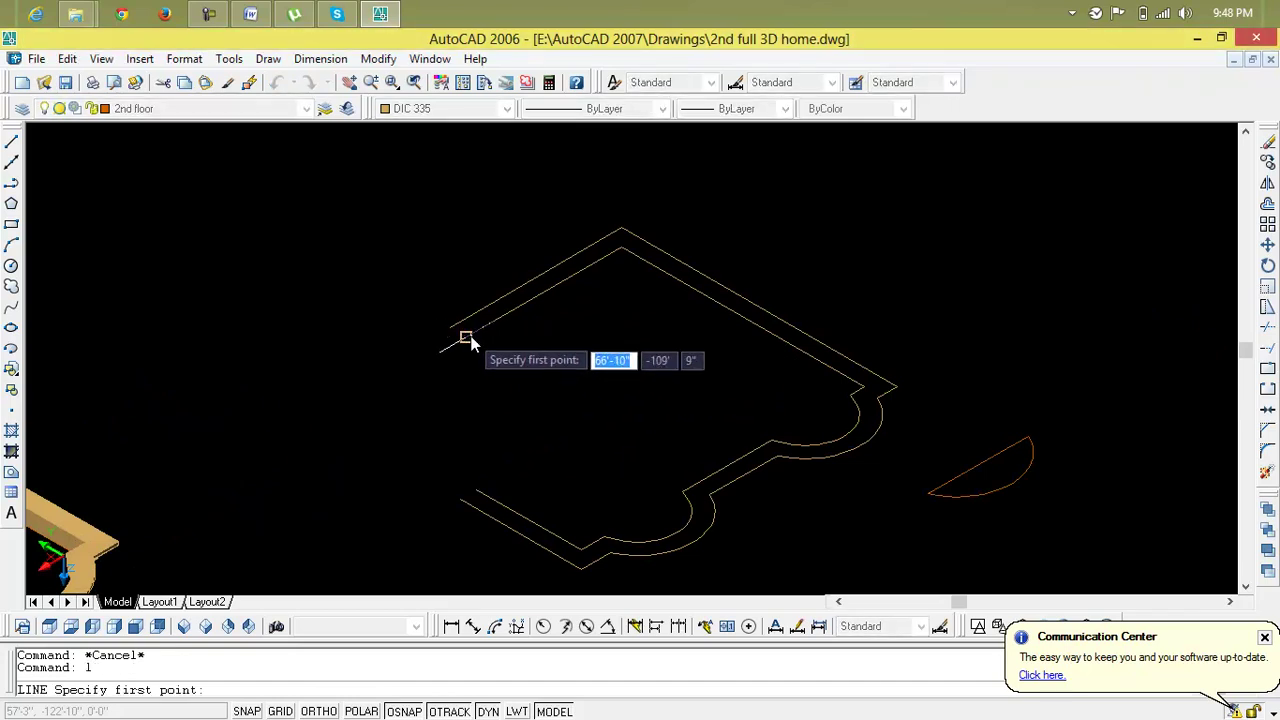
click(466, 337)
click(452, 327)
key(Return)
key(Return)
click(475, 491)
click(461, 498)
key(Escape)
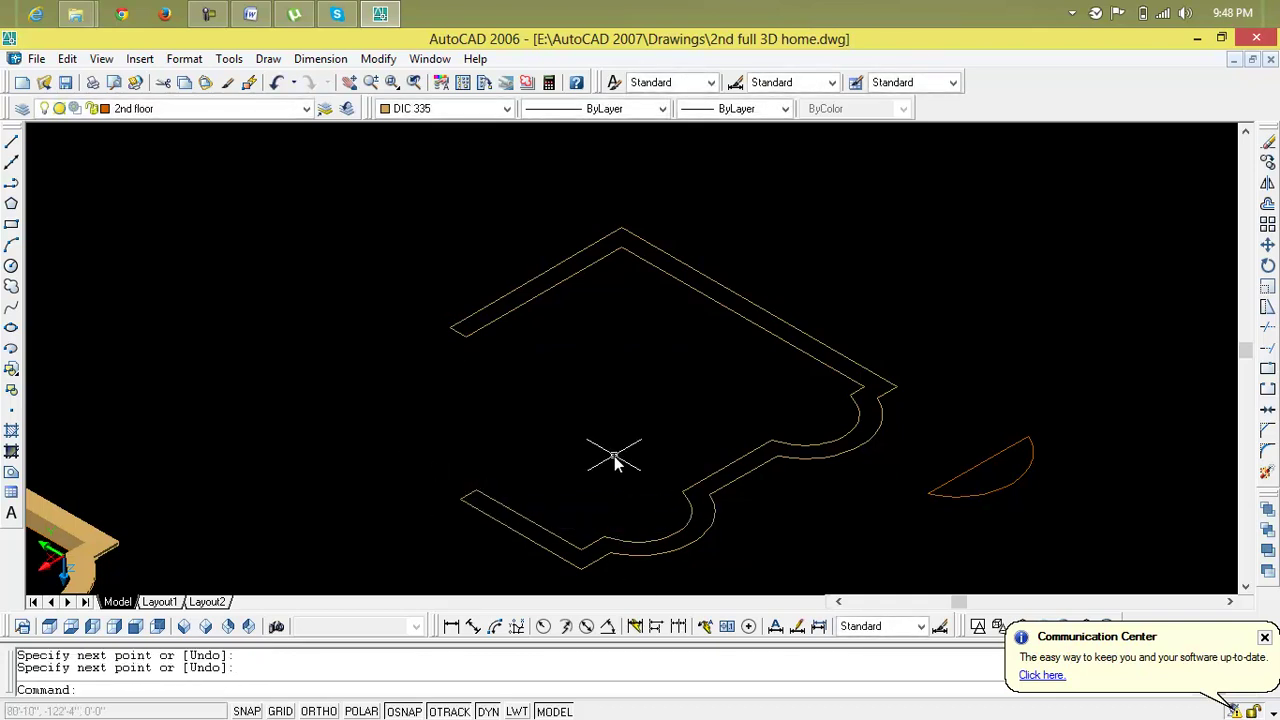
Attempt BOUNDARY with an internal point, dismiss the point-on-object error, and cancel
text(bo)
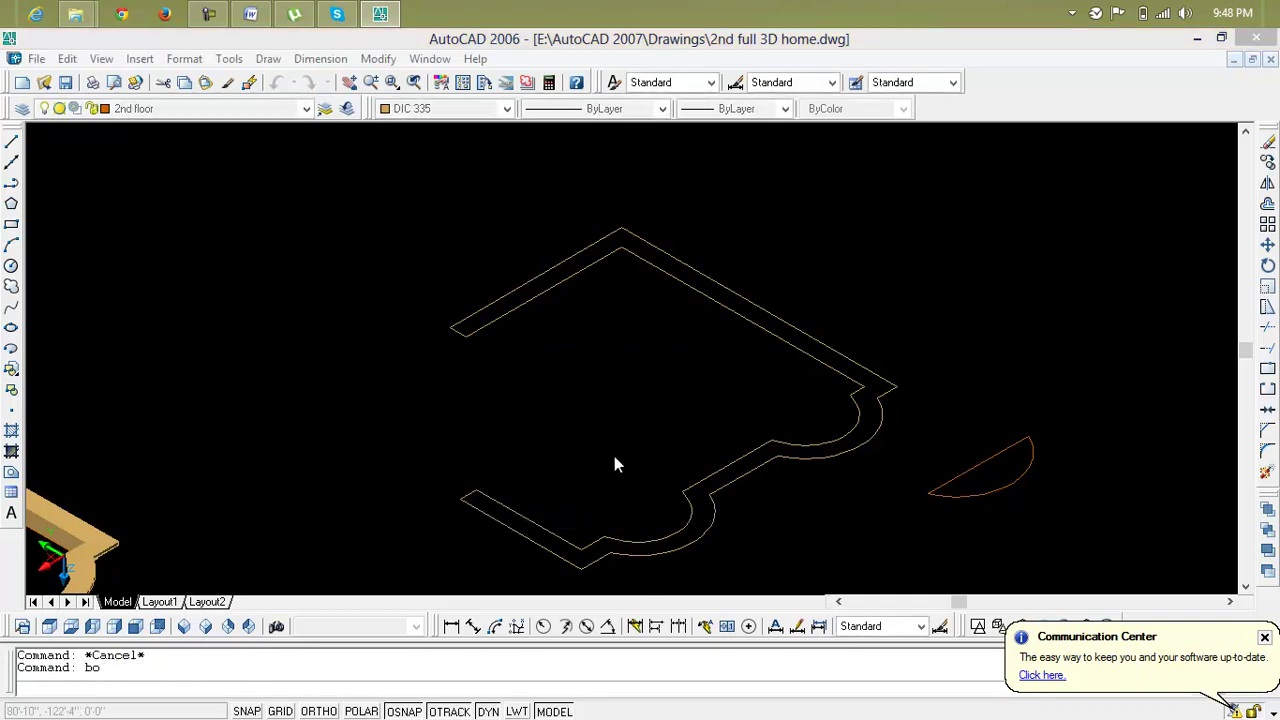
key(Return)
click(525, 285)
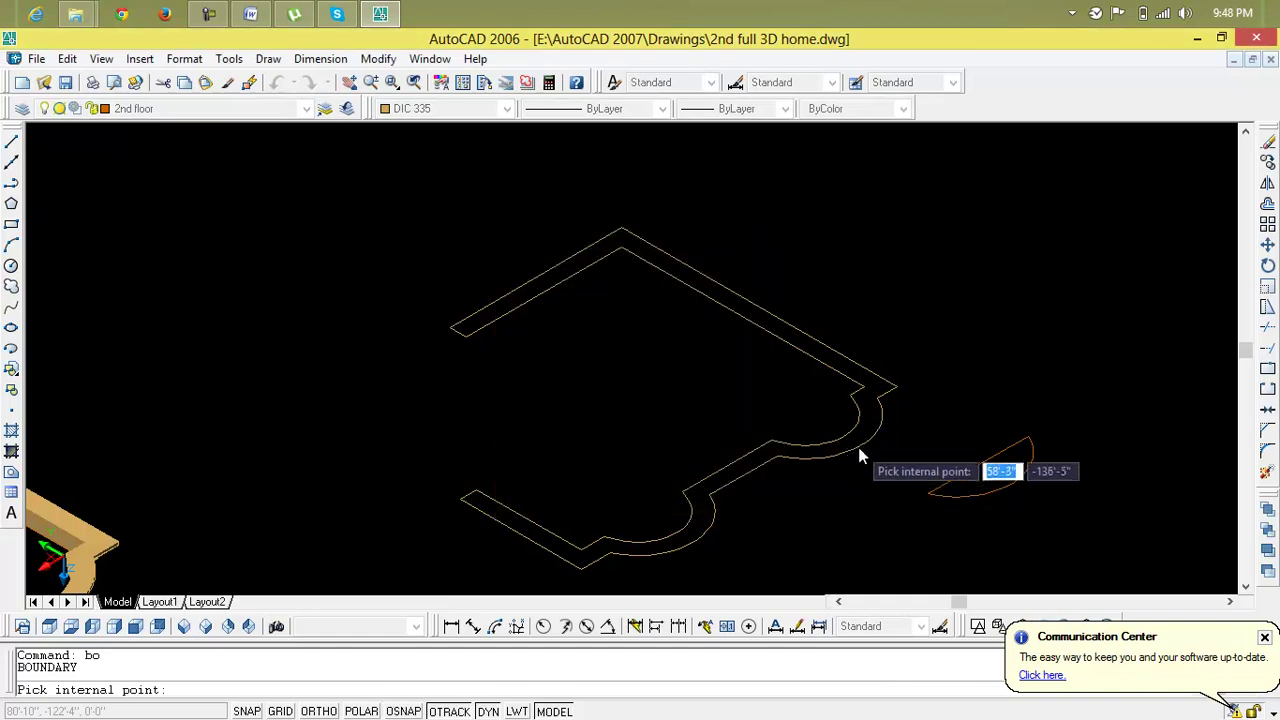
click(858, 437)
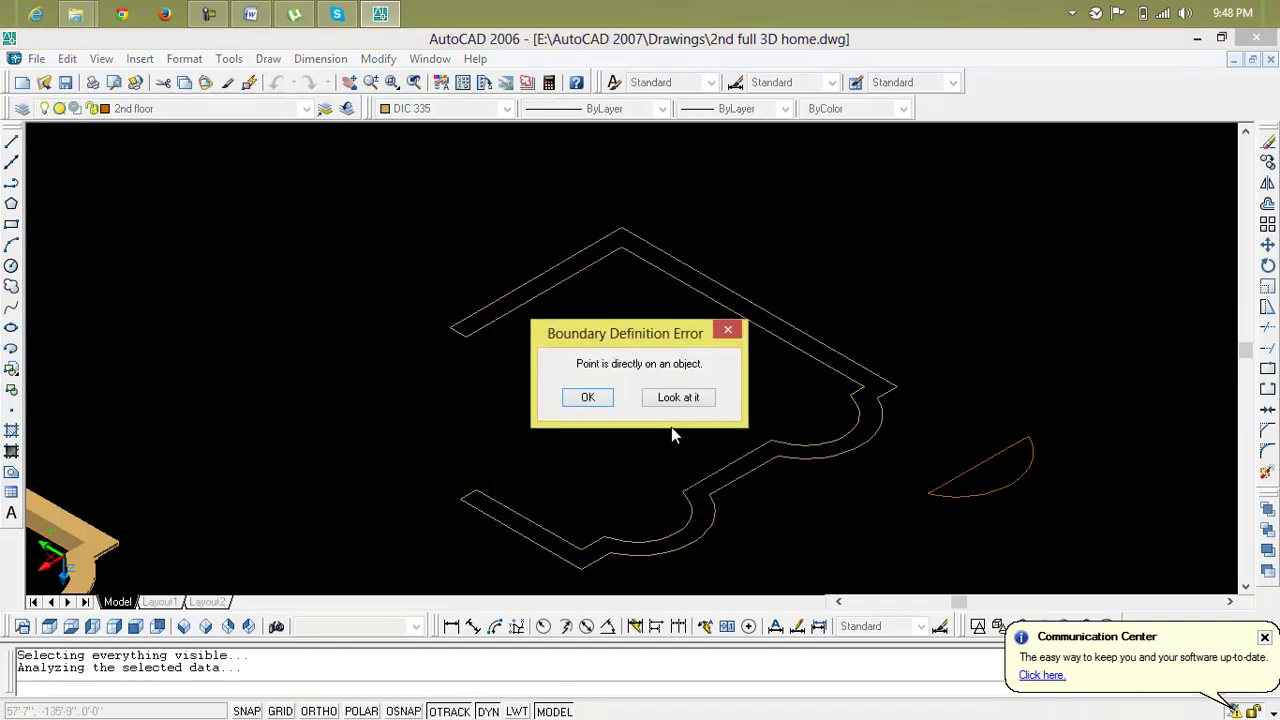
click(588, 398)
scroll(597, 397, down, 2)
scroll(611, 309, down, 2)
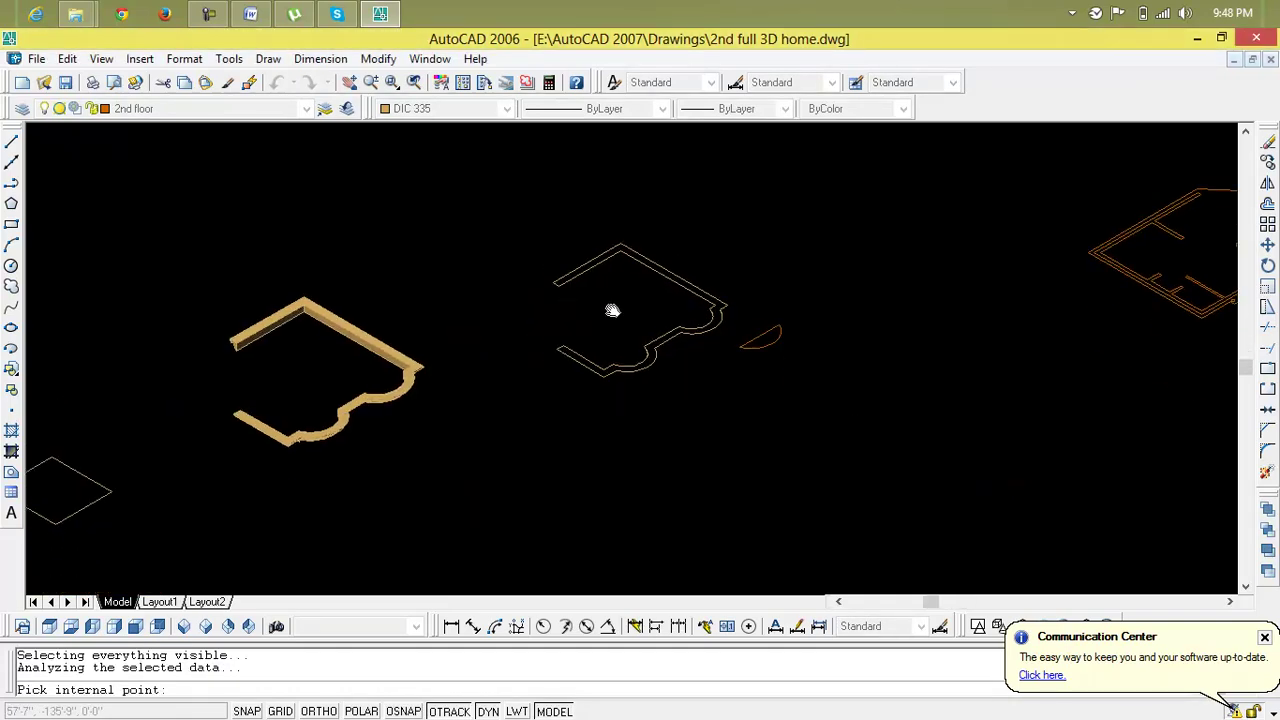
key(Escape)
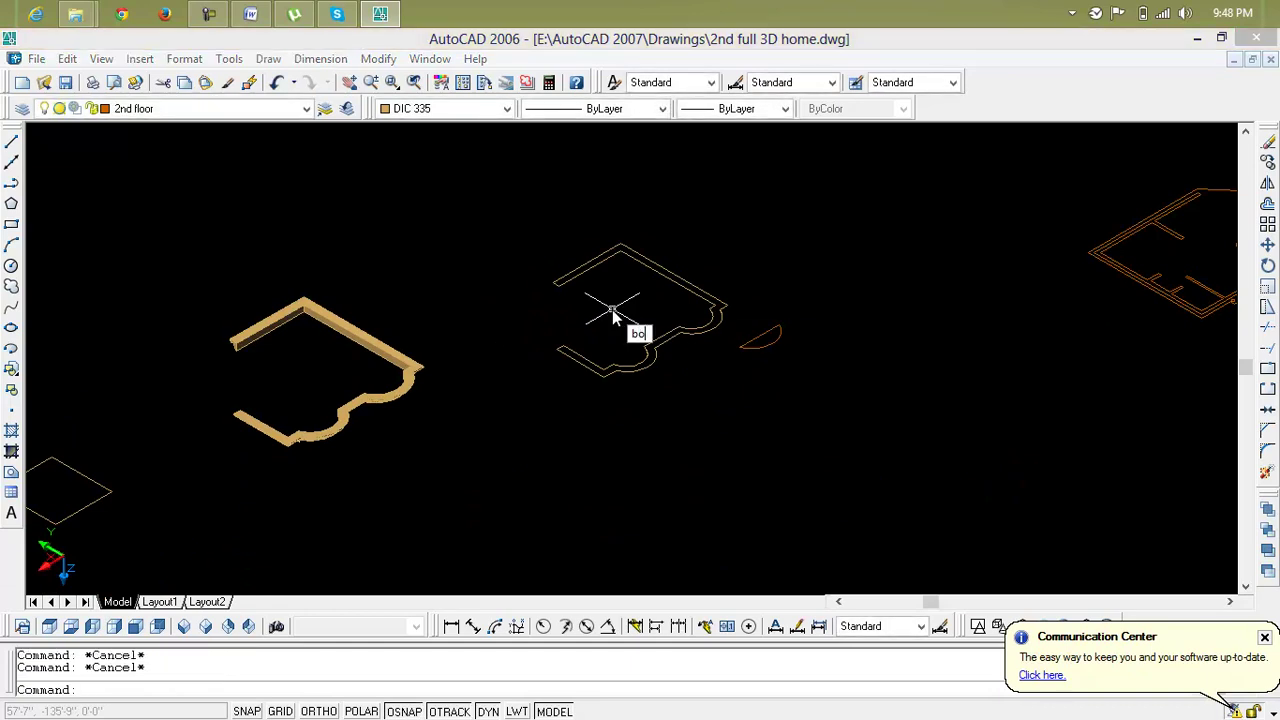
Create the boundary polyline from a new set of the four outline pieces and an internal point
text(bo)
key(Return)
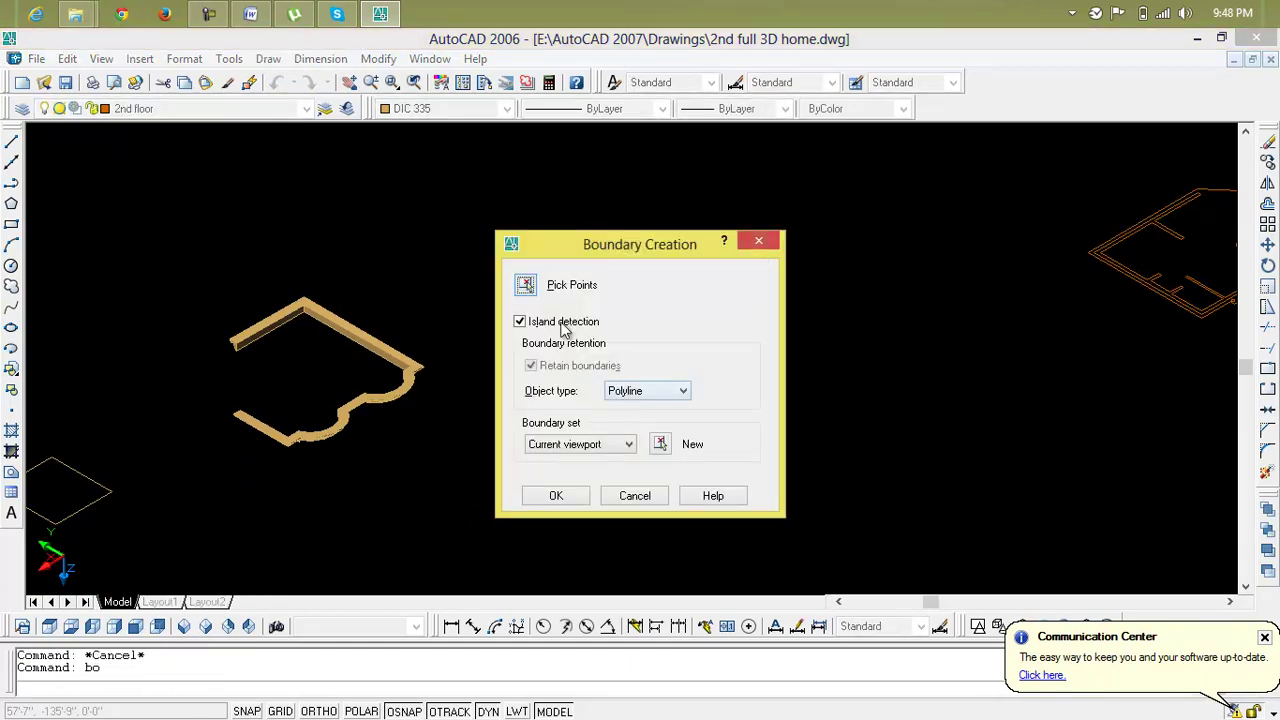
click(662, 443)
click(711, 262)
click(553, 388)
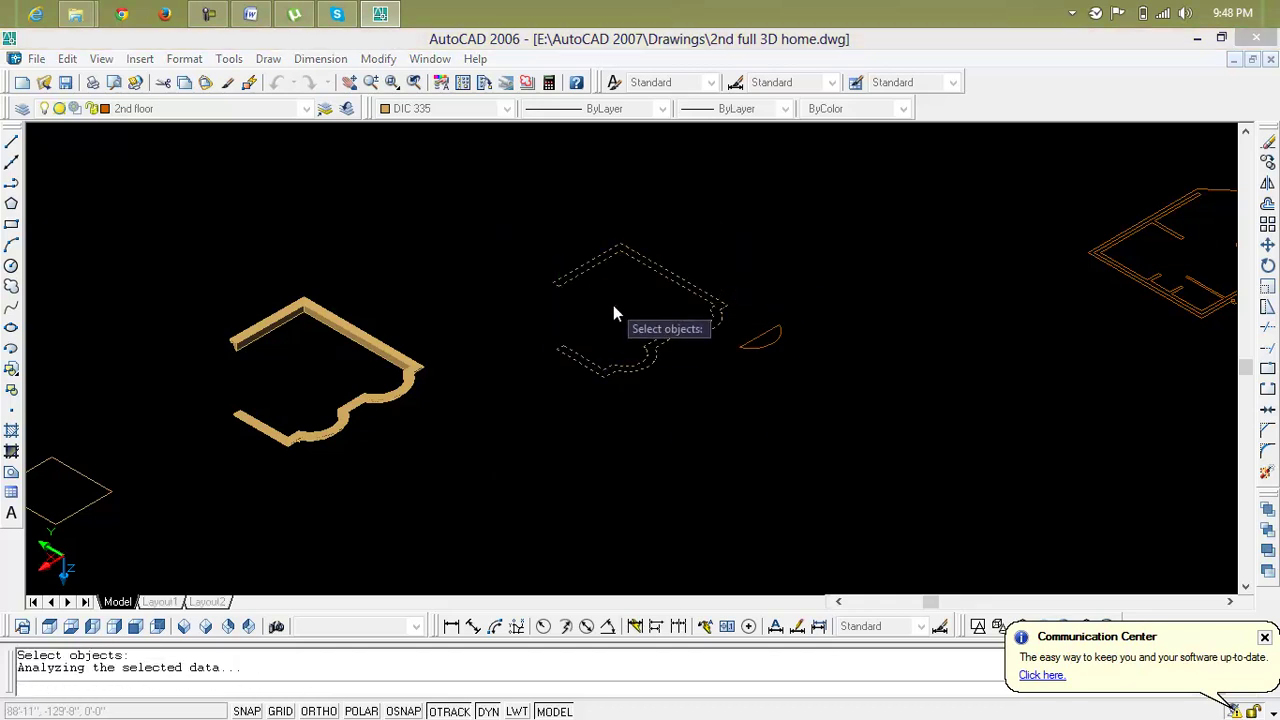
key(Return)
click(527, 286)
scroll(700, 290, up, 2)
click(728, 279)
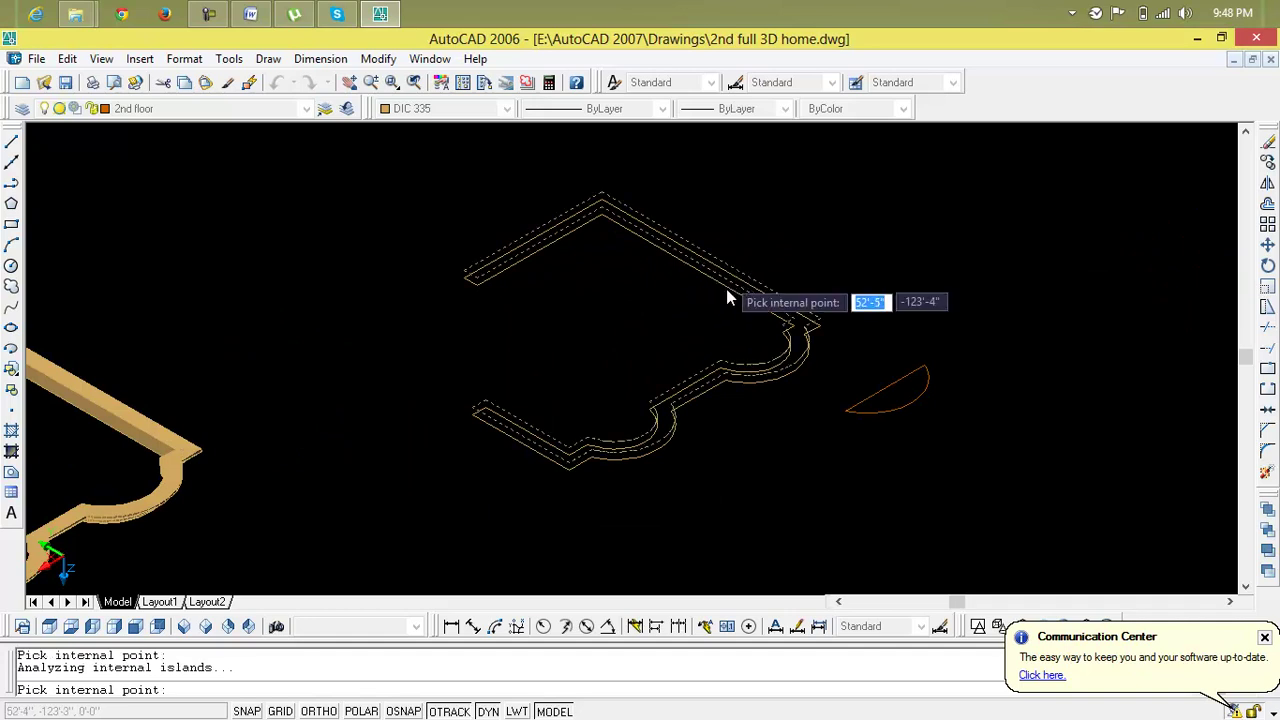
key(Return)
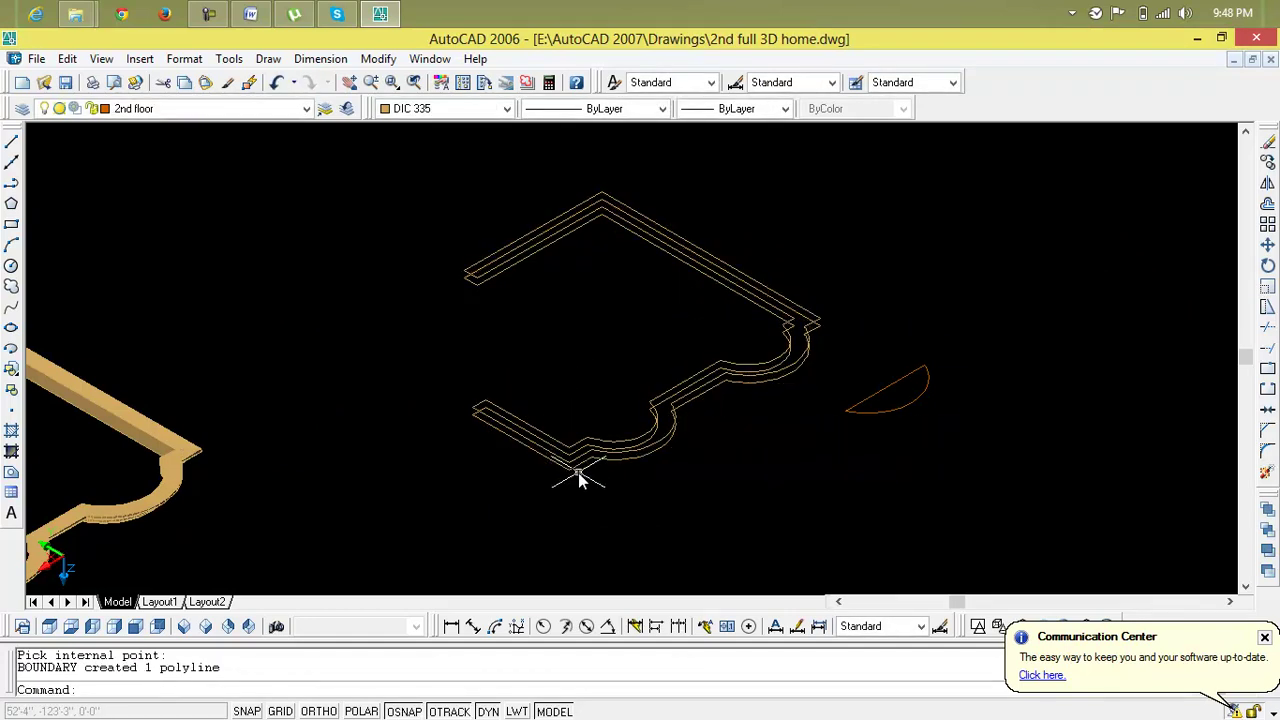
scroll(577, 474, up, 3)
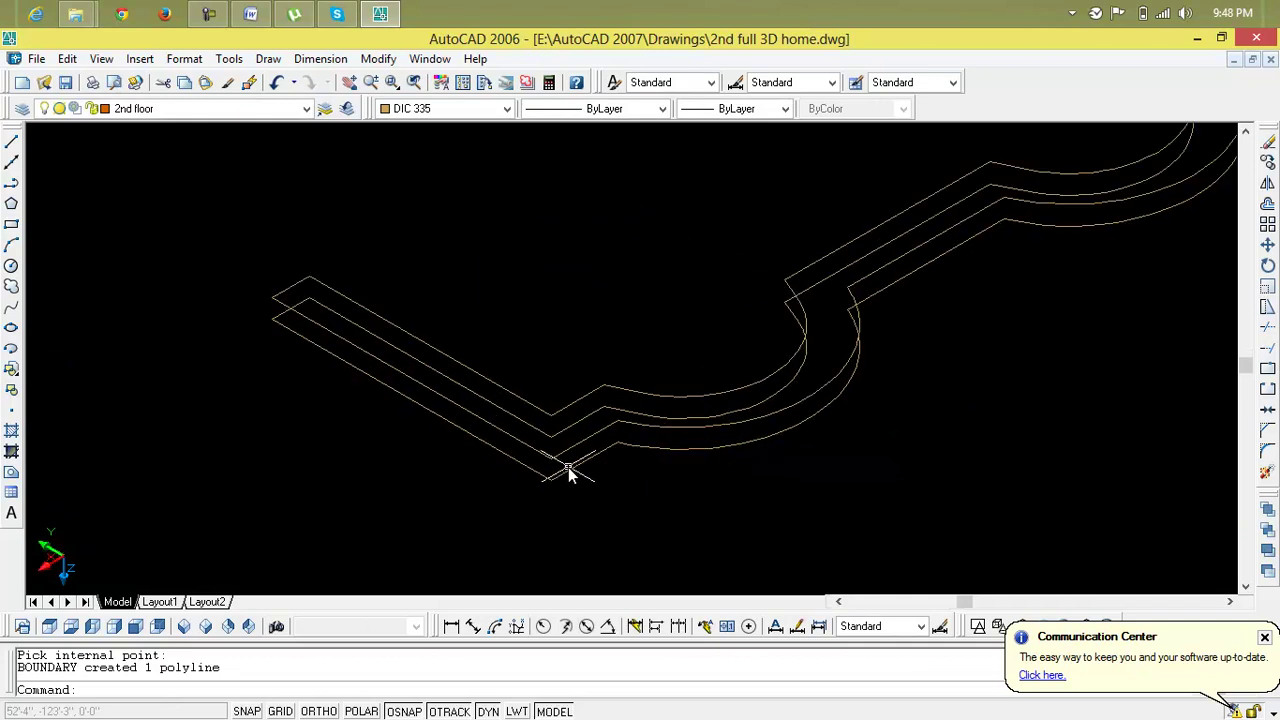
scroll(477, 414, down, 3)
Move the new boundary polyline from the outline corner into empty space
key(Escape)
key(Escape)
text(m)
key(Return)
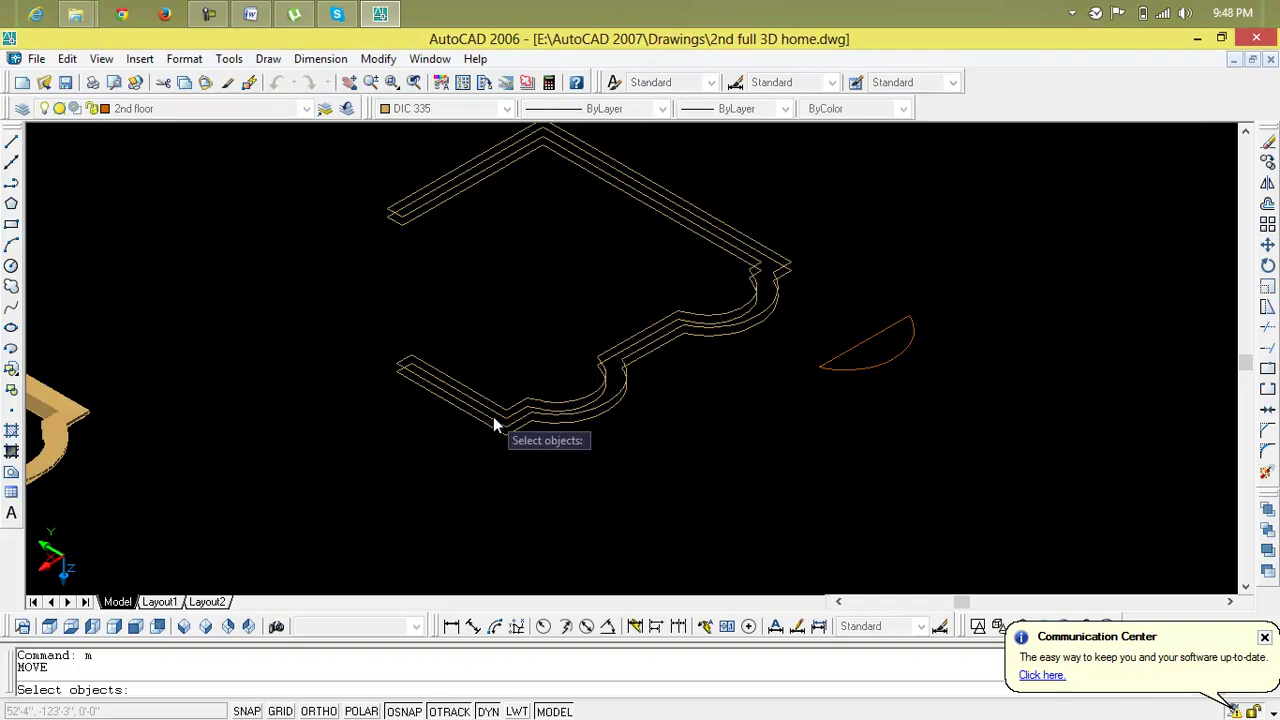
click(500, 428)
key(Return)
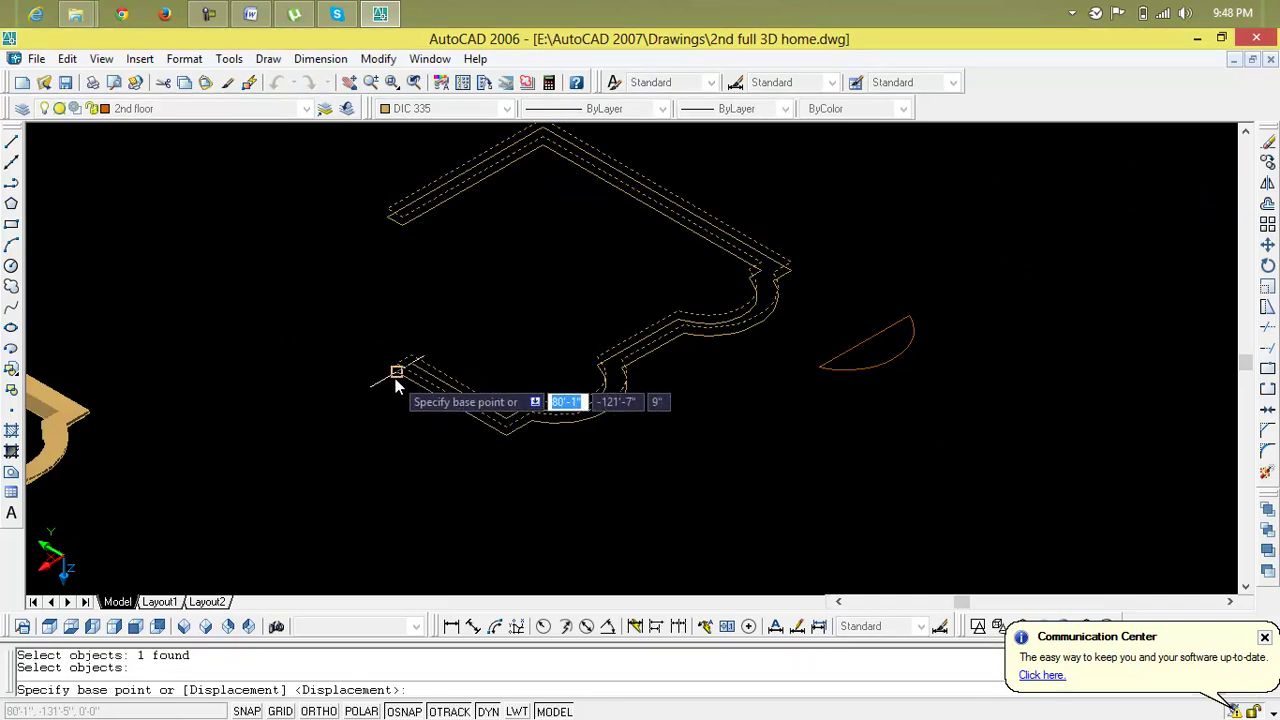
click(396, 366)
scroll(451, 402, down, 2)
middle_drag(451, 402, 439, 347)
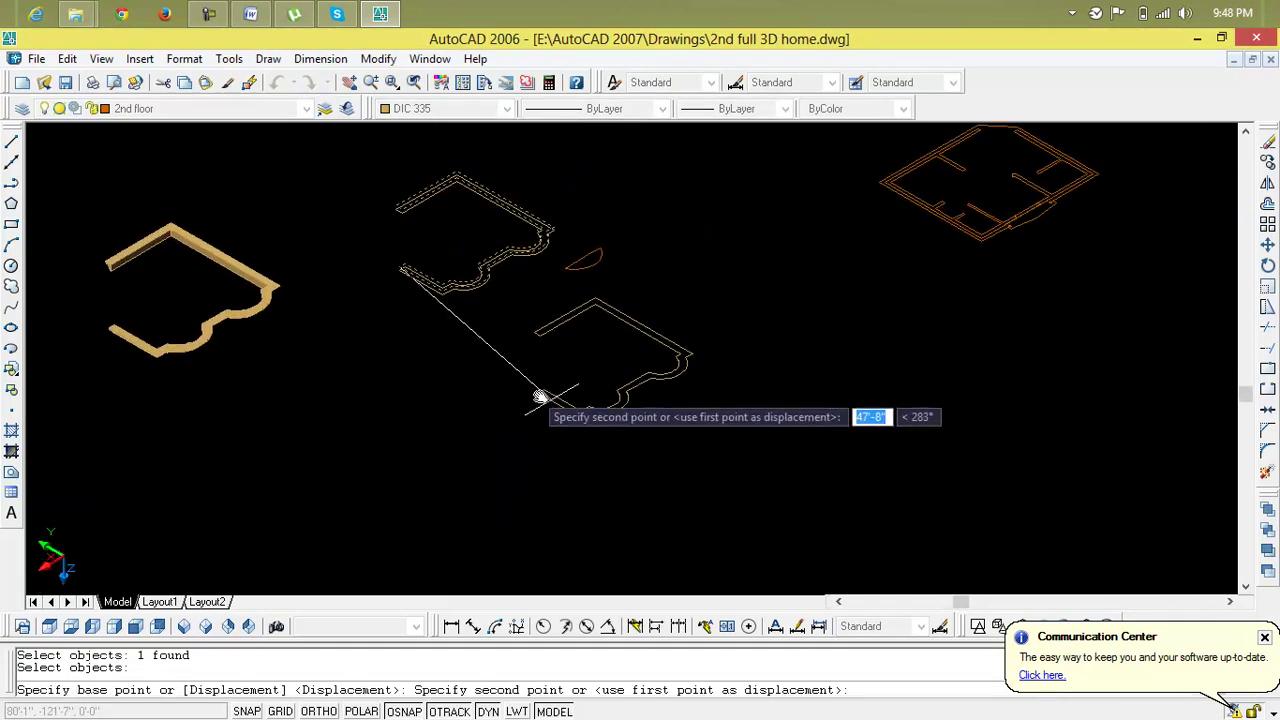
click(625, 449)
key(Escape)
key(Escape)
Erase the original outline pieces, leaving only the moved boundary polyline
click(523, 157)
click(441, 299)
key(Delete)
click(443, 163)
click(395, 355)
middle_drag(623, 374, 586, 369)
scroll(586, 369, up, 3)
key(Escape)
key(Escape)
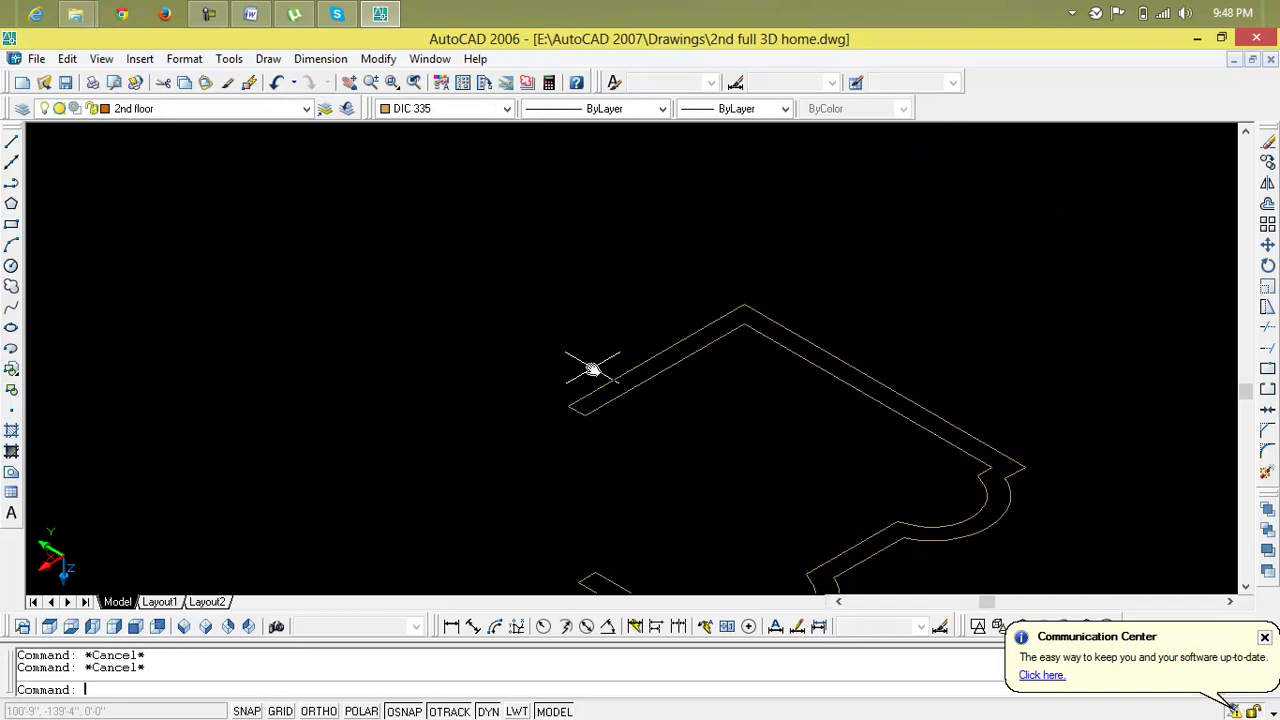
text(ext)
Extrude the boundary polyline 3' high with 0 taper into a solid wall
key(Return)
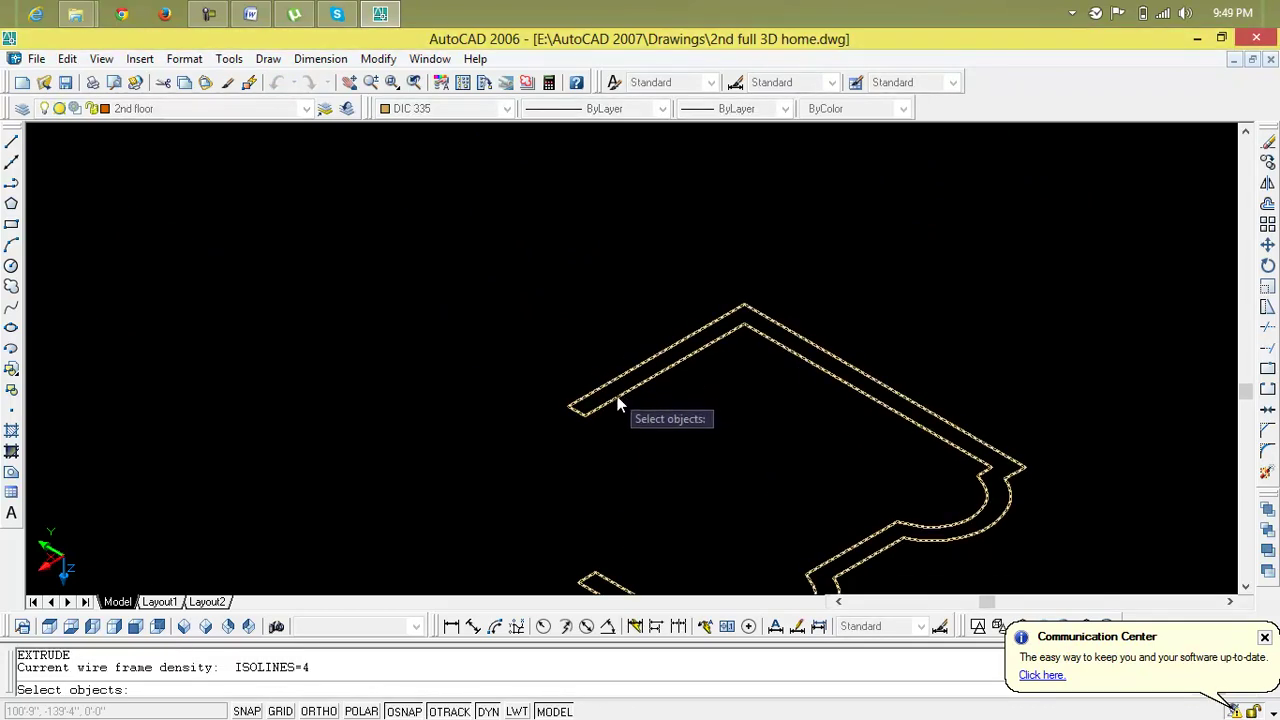
click(624, 405)
key(Return)
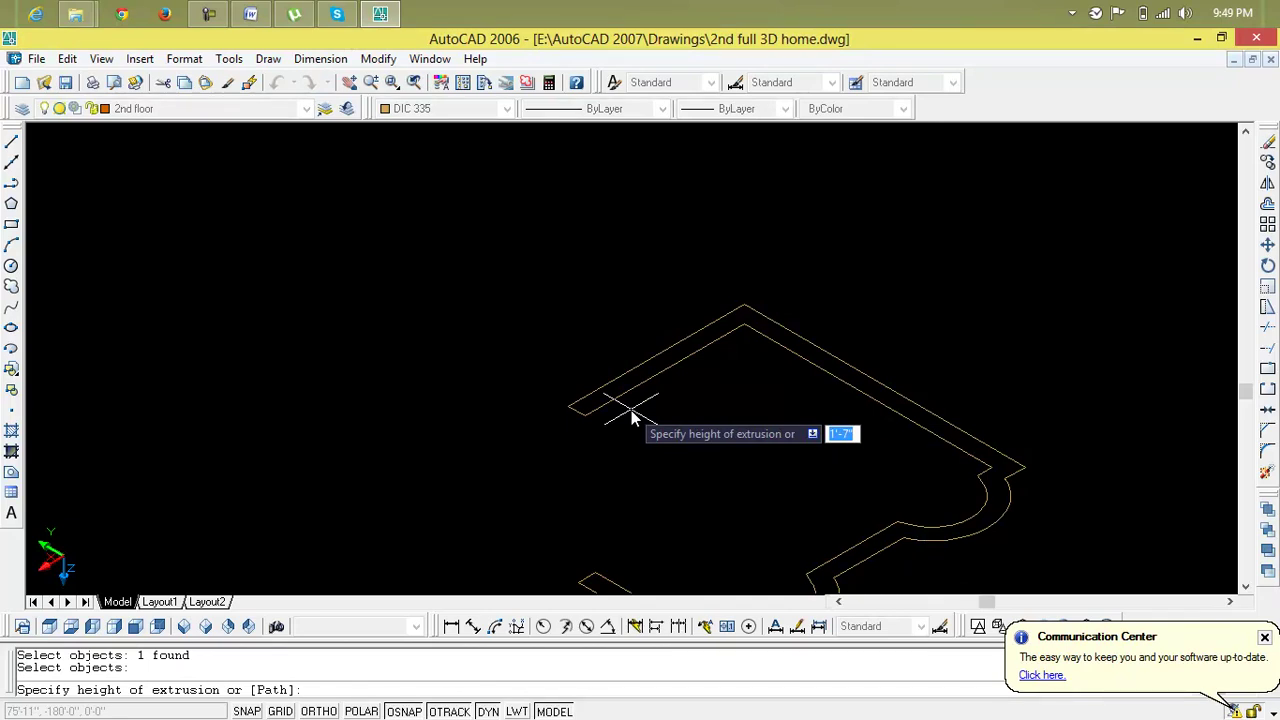
text(3)
key(Return)
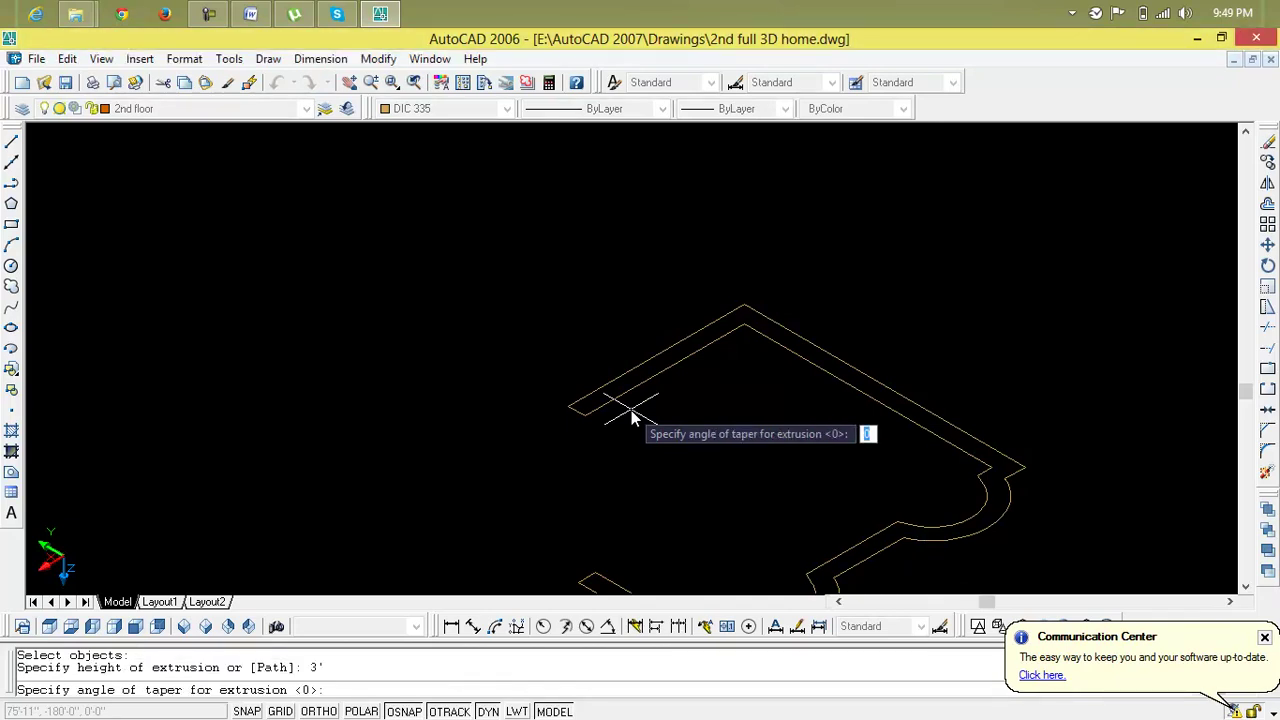
key(Return)
scroll(631, 410, down, 2)
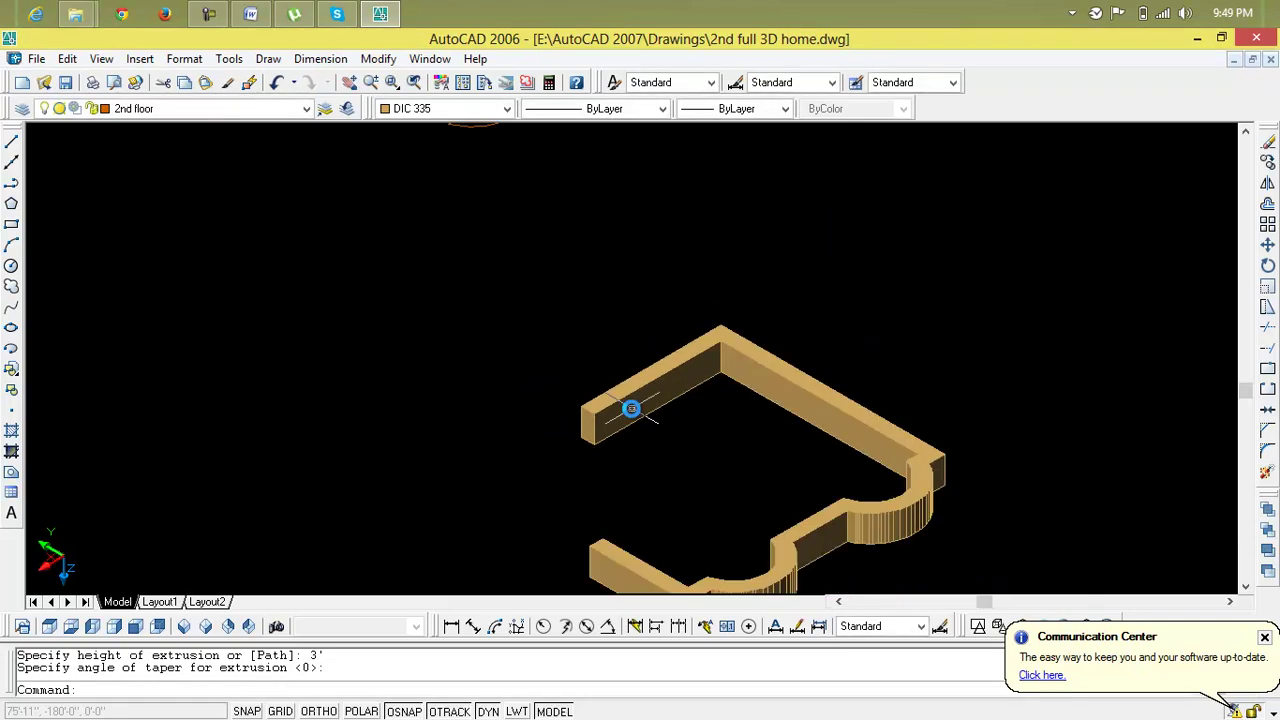
scroll(640, 432, down, 3)
Zoom and pan to view both extruded walls across the drawing
mouse_move(640, 432)
middle_down()
mouse_move(603, 409)
mouse_move(491, 383)
middle_up()
scroll(474, 374, up, 3)
scroll(480, 375, up, 3)
scroll(857, 443, up, 5)
scroll(857, 443, down, 3)
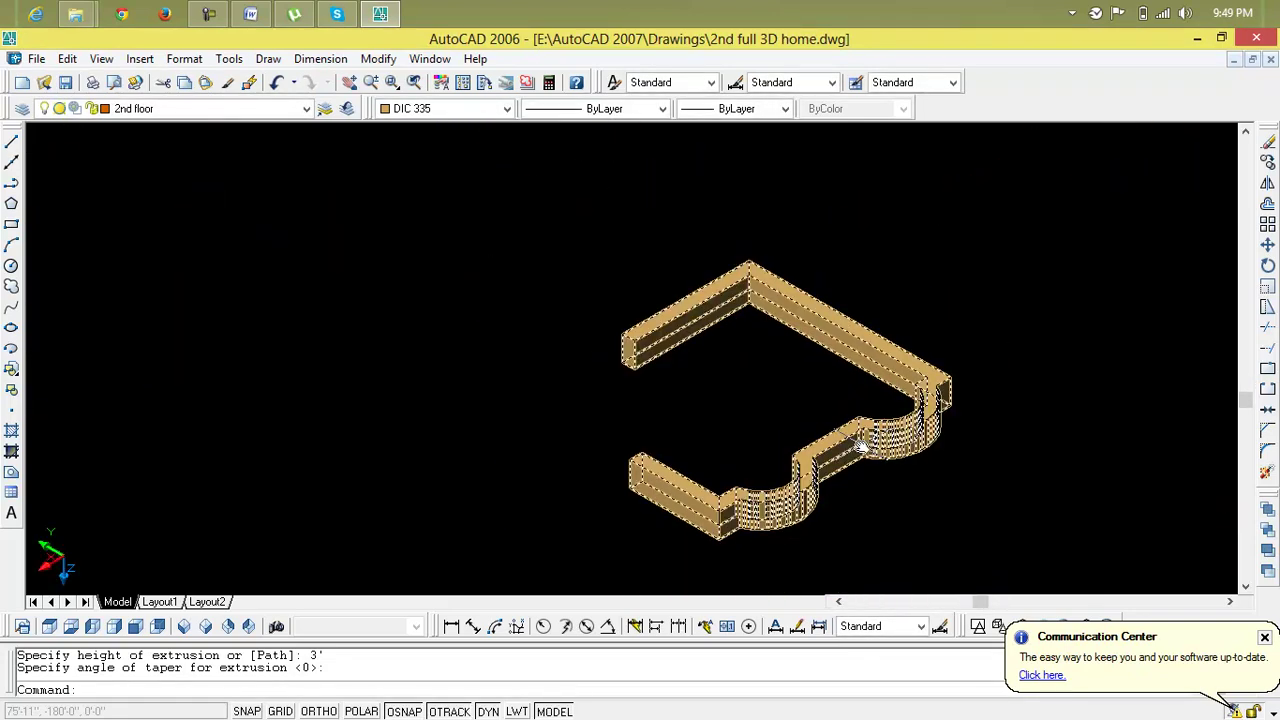
key(Escape)
key(Escape)
scroll(632, 491, down, 5)
middle_drag(632, 491, 670, 495)
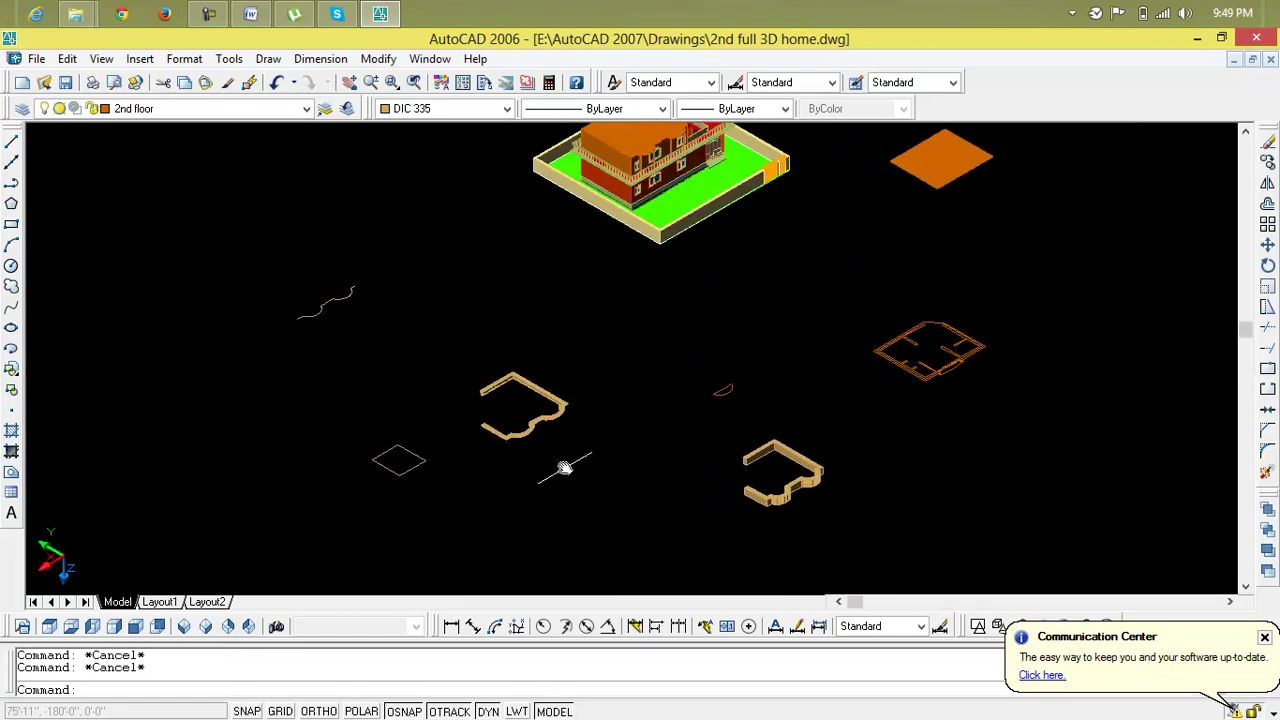
Offset the square outline 6" to add a parallel second square
scroll(560, 460, up, 2)
middle_drag(557, 449, 591, 520)
scroll(591, 517, down, 3)
scroll(623, 454, down, 3)
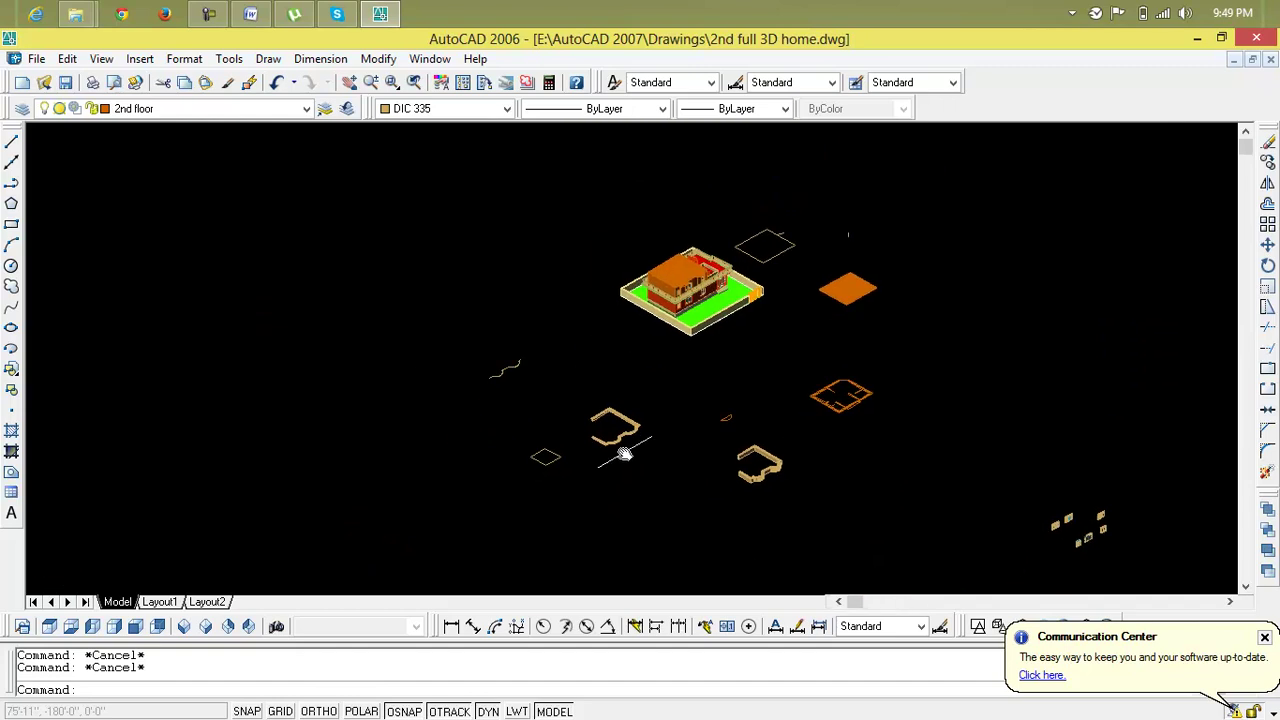
scroll(500, 471, up, 2)
scroll(500, 471, up, 3)
middle_drag(717, 480, 546, 466)
scroll(466, 414, up, 2)
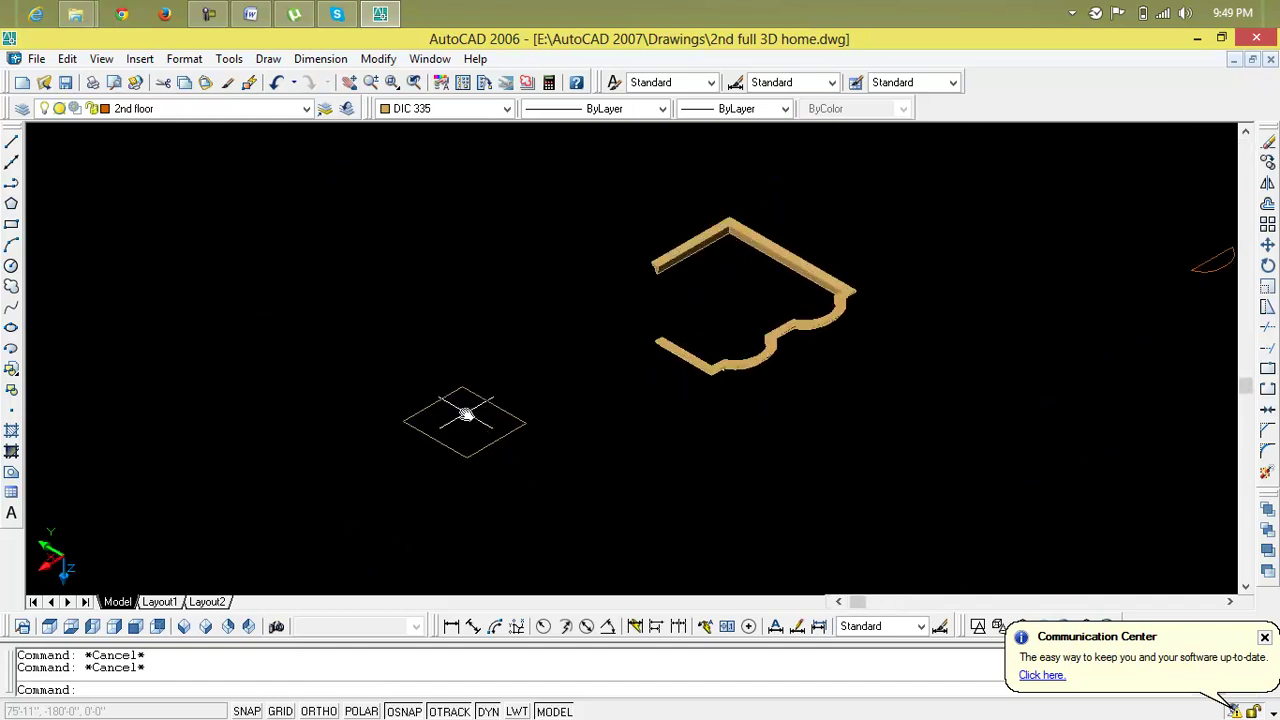
scroll(466, 414, up, 2)
text(o)
key(Return)
text(6)
key(Return)
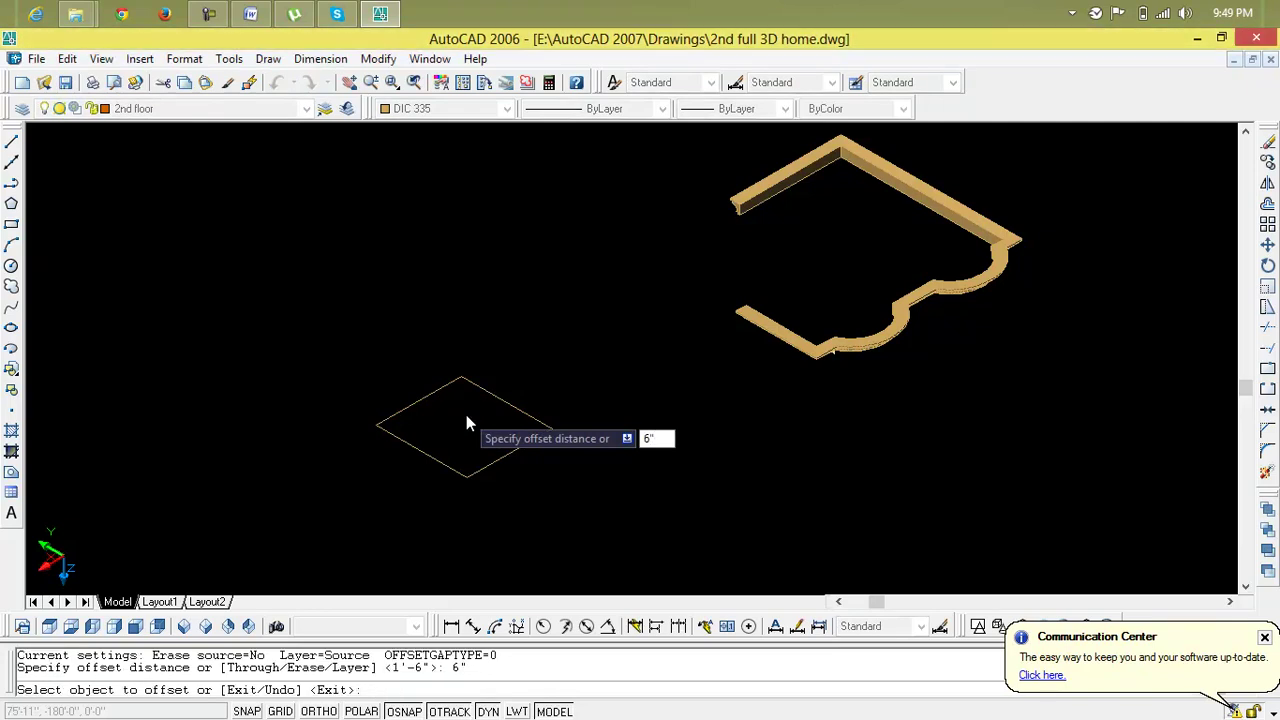
click(498, 401)
click(493, 409)
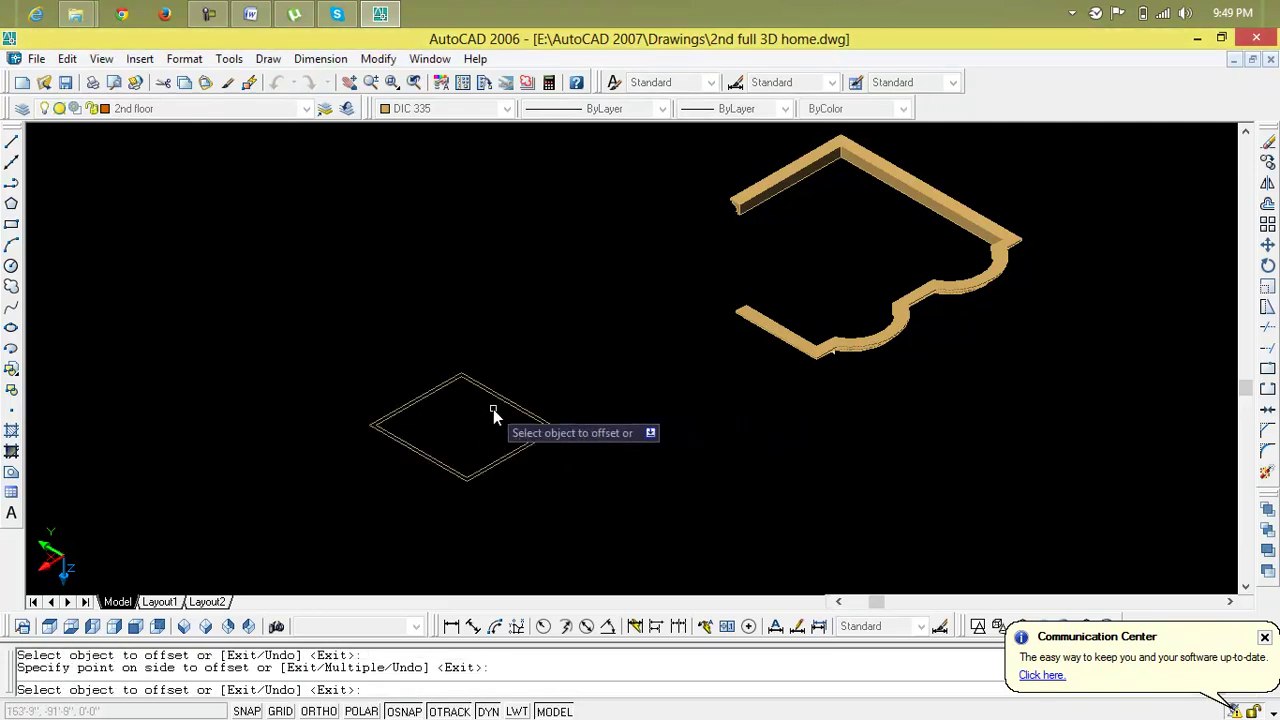
scroll(493, 409, up, 3)
key(Escape)
key(Escape)
Extrude both square outlines 6' high into a block
text(xt)
key(Return)
click(568, 396)
click(479, 467)
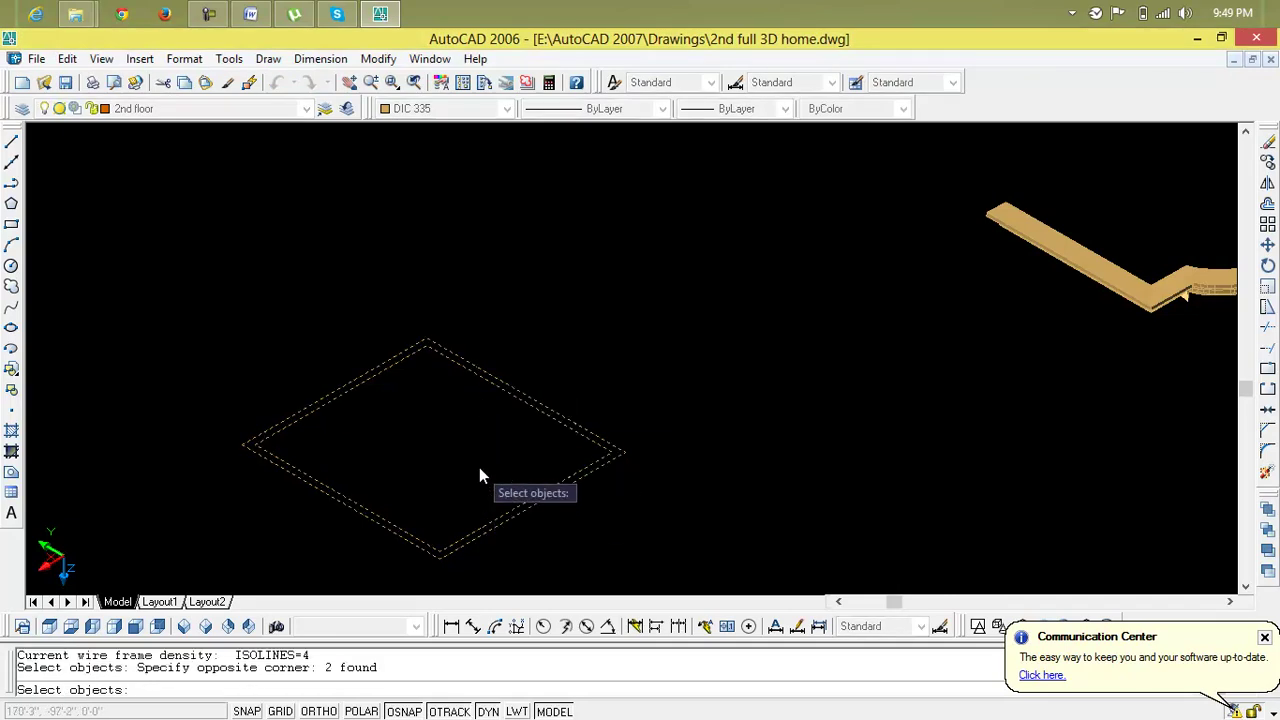
key(Return)
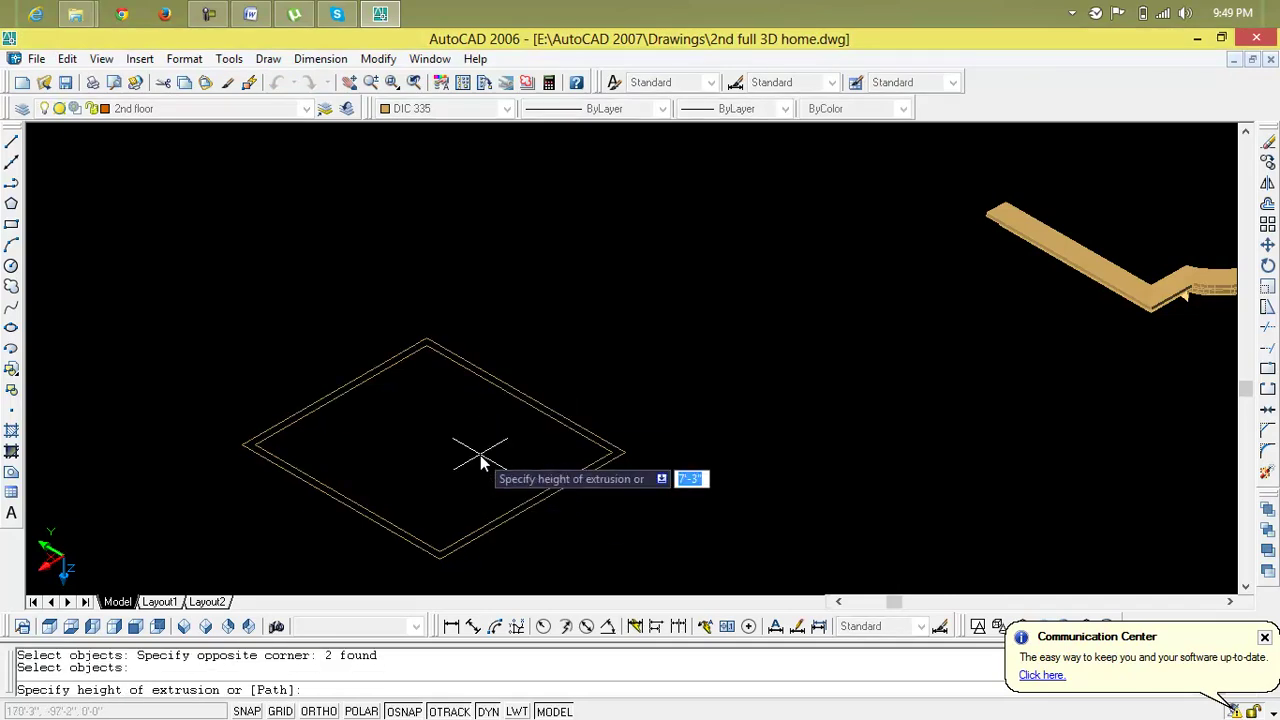
text(6)
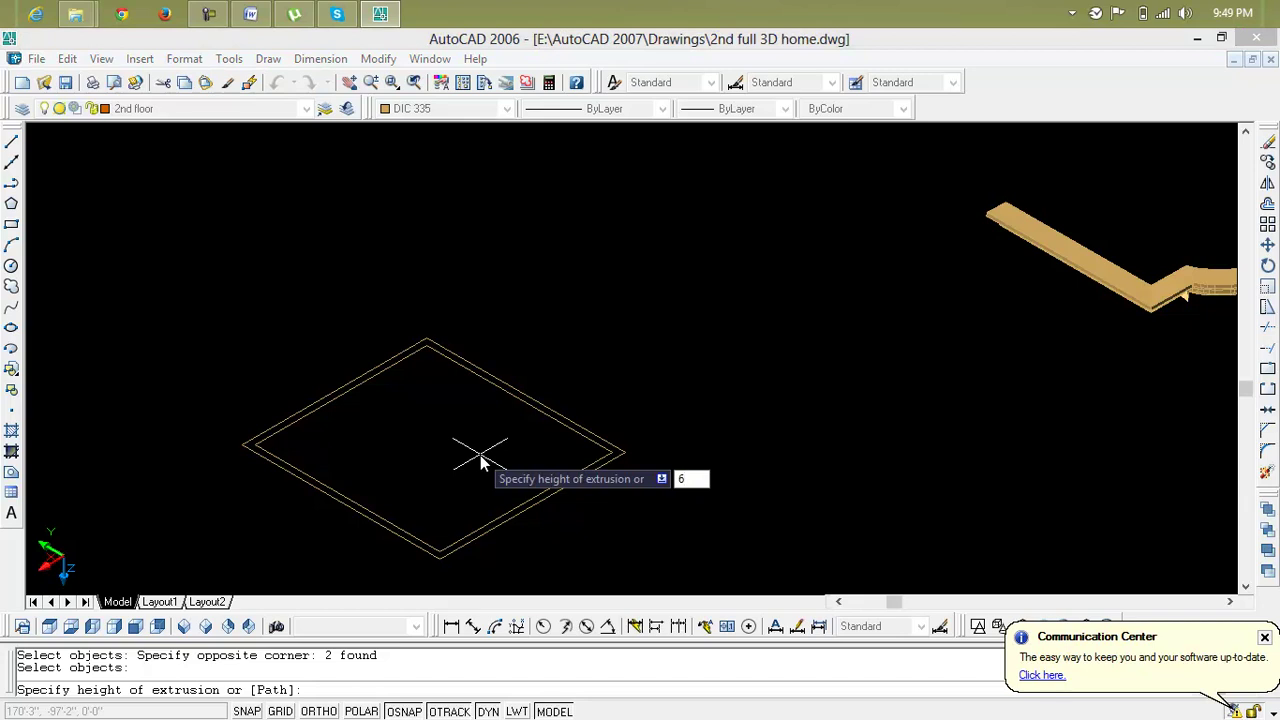
key(Return)
key(Return)
Inspect the 6' tan block, then undo the extrusion
scroll(480, 460, down, 1)
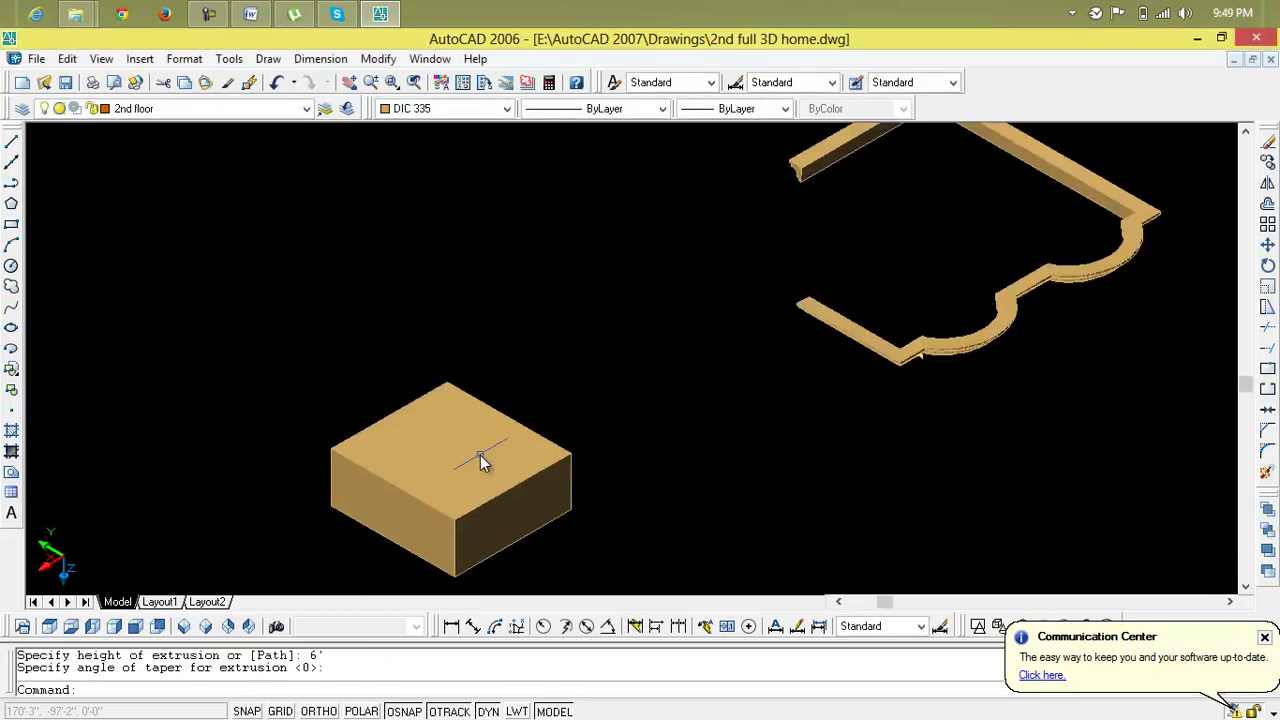
scroll(484, 462, down, 1)
scroll(487, 467, down, 4)
mouse_move(487, 467)
middle_down()
mouse_move(480, 355)
mouse_move(449, 380)
middle_up()
scroll(477, 363, up, 4)
scroll(473, 500, up, 3)
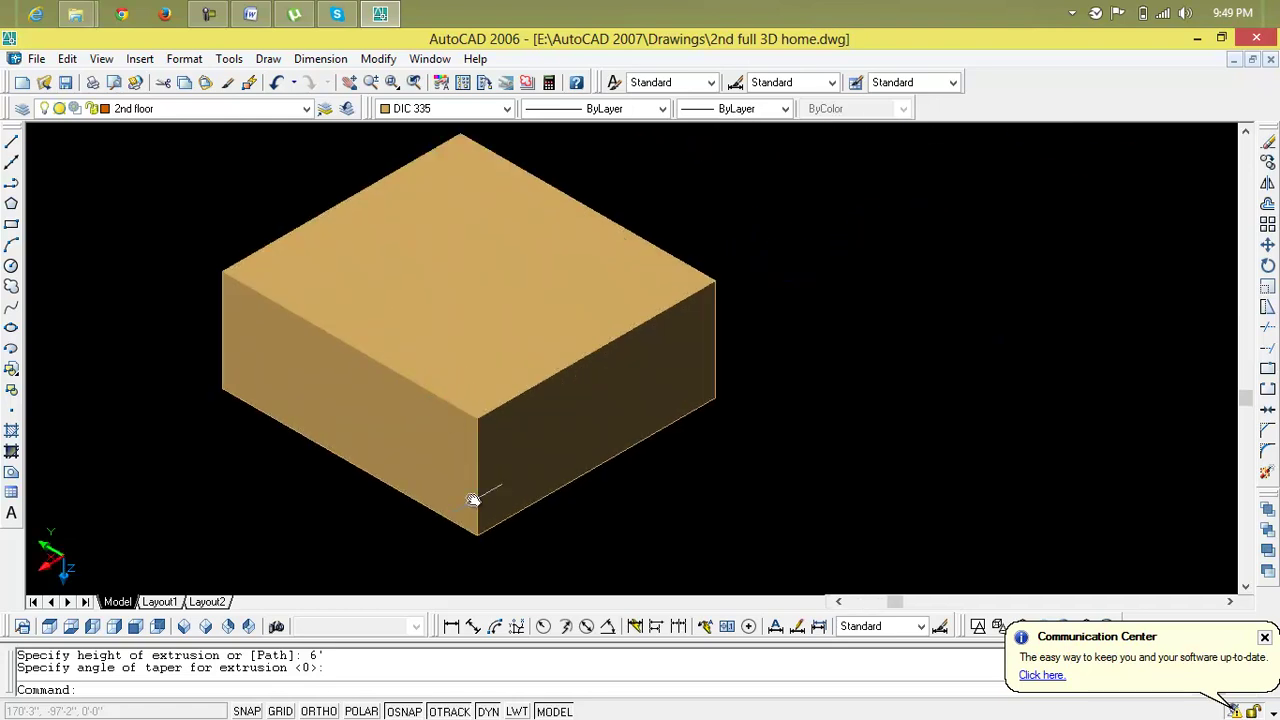
scroll(480, 521, down, 4)
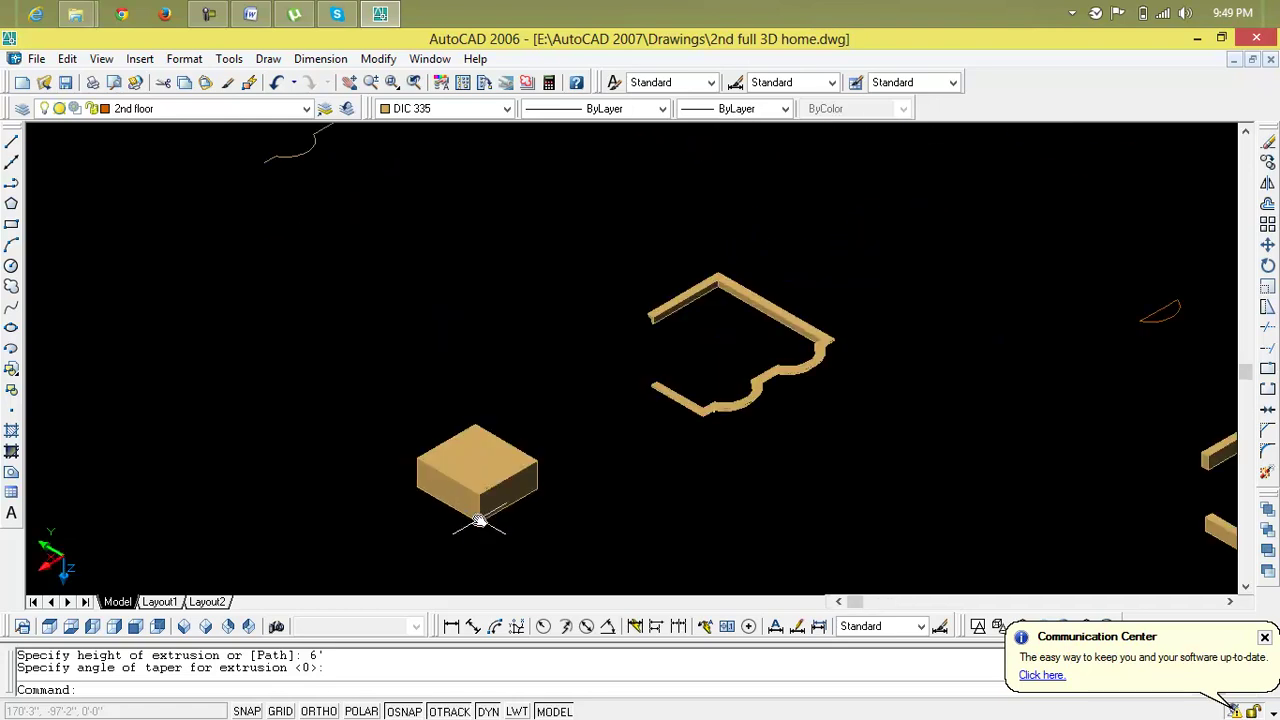
scroll(479, 521, down, 2)
scroll(478, 515, up, 5)
key(ctrl+z)
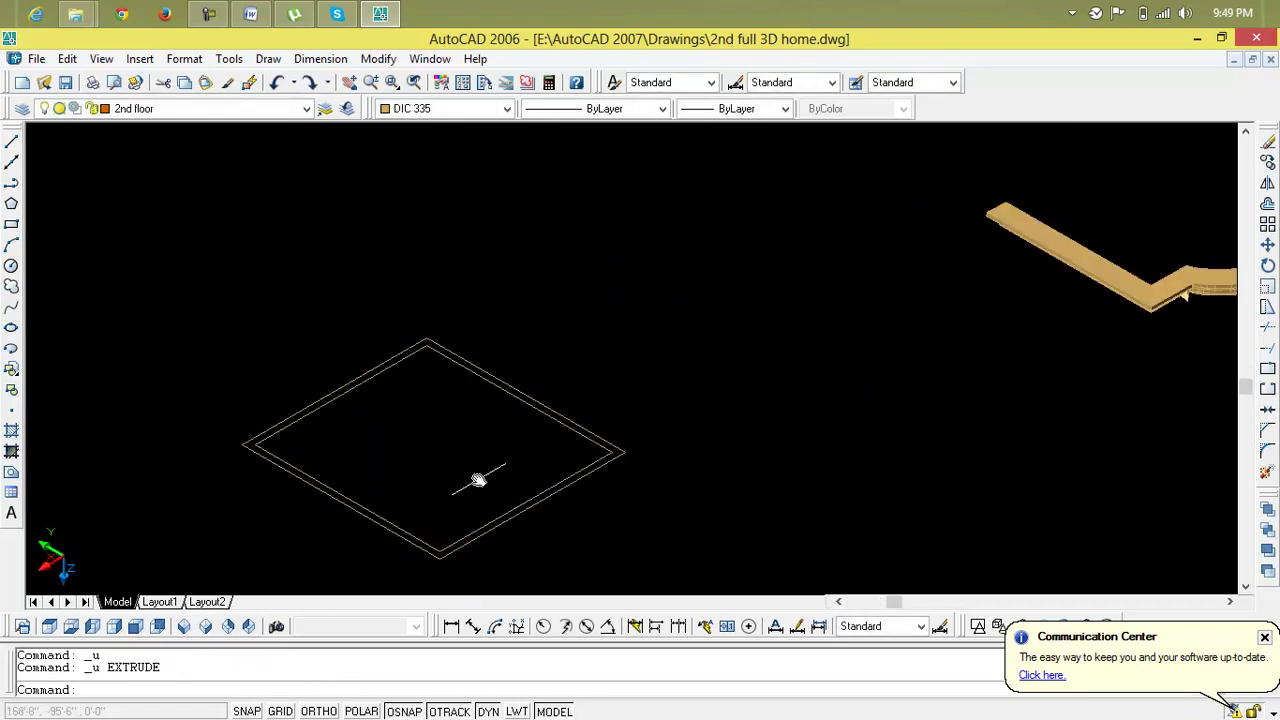
Copy the outer square outline from its right corner to a spot up and to the right
key(Escape)
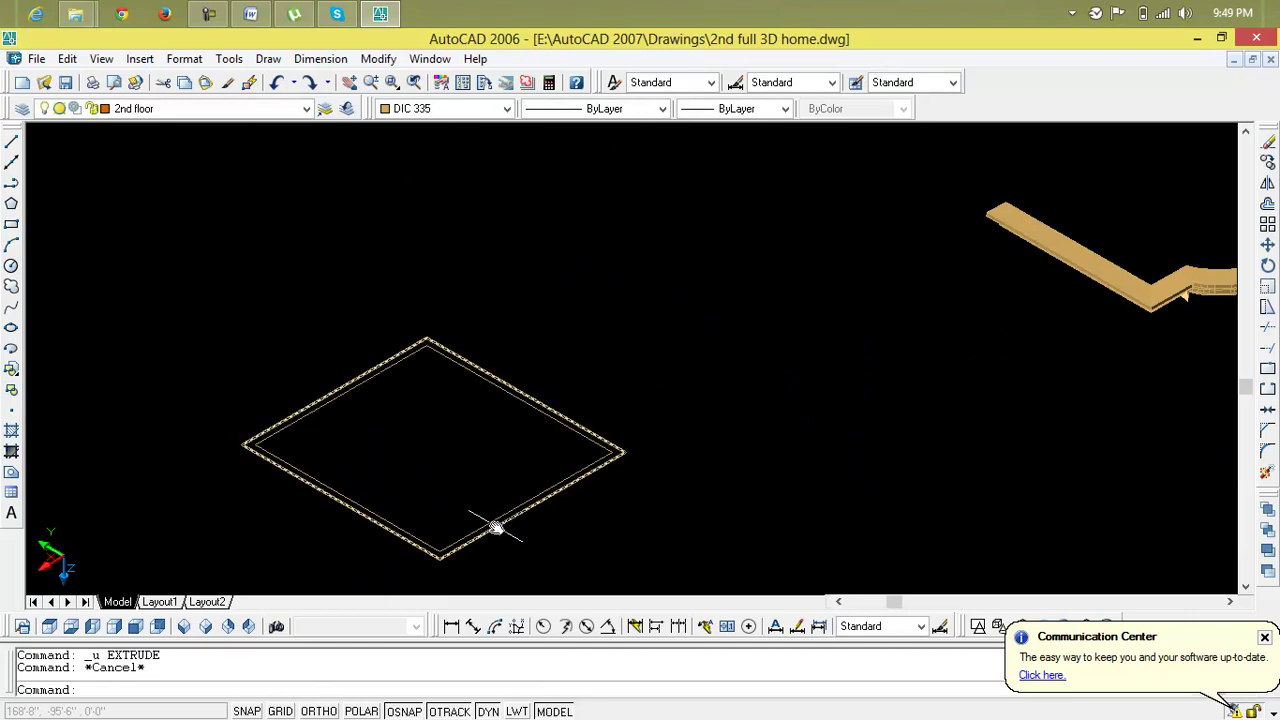
key(Escape)
text(m)
key(Return)
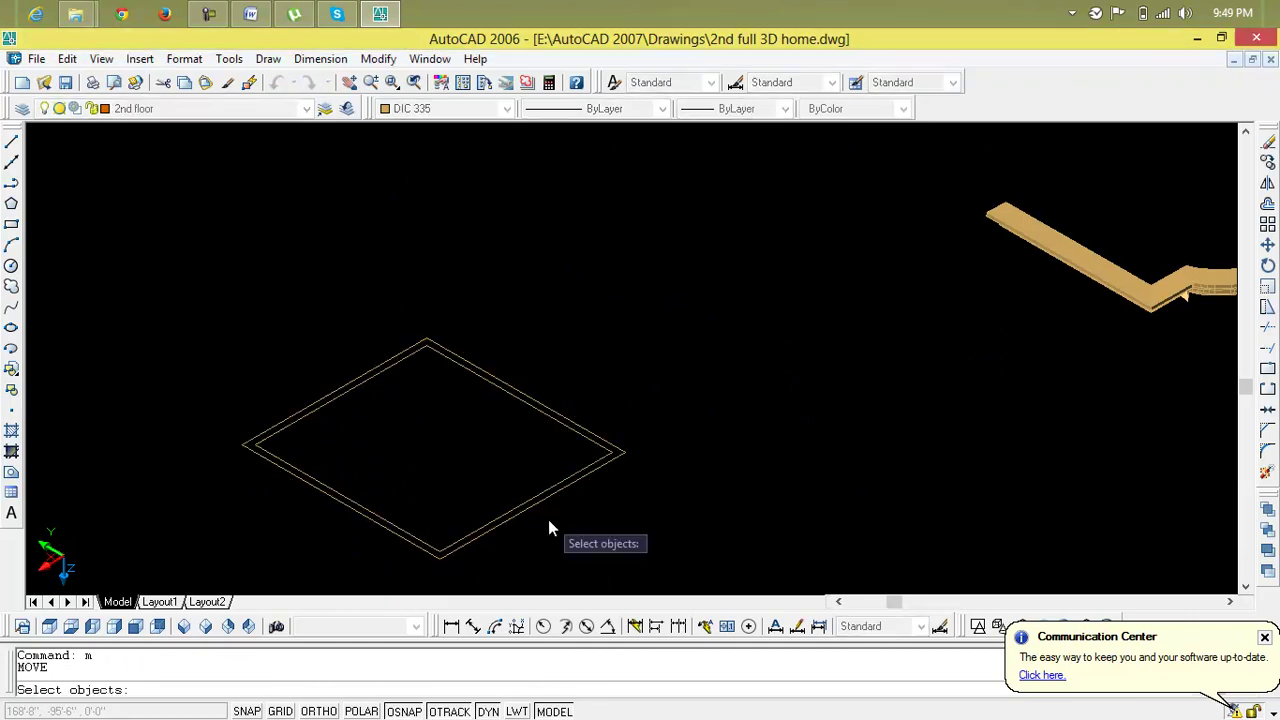
click(535, 506)
key(Return)
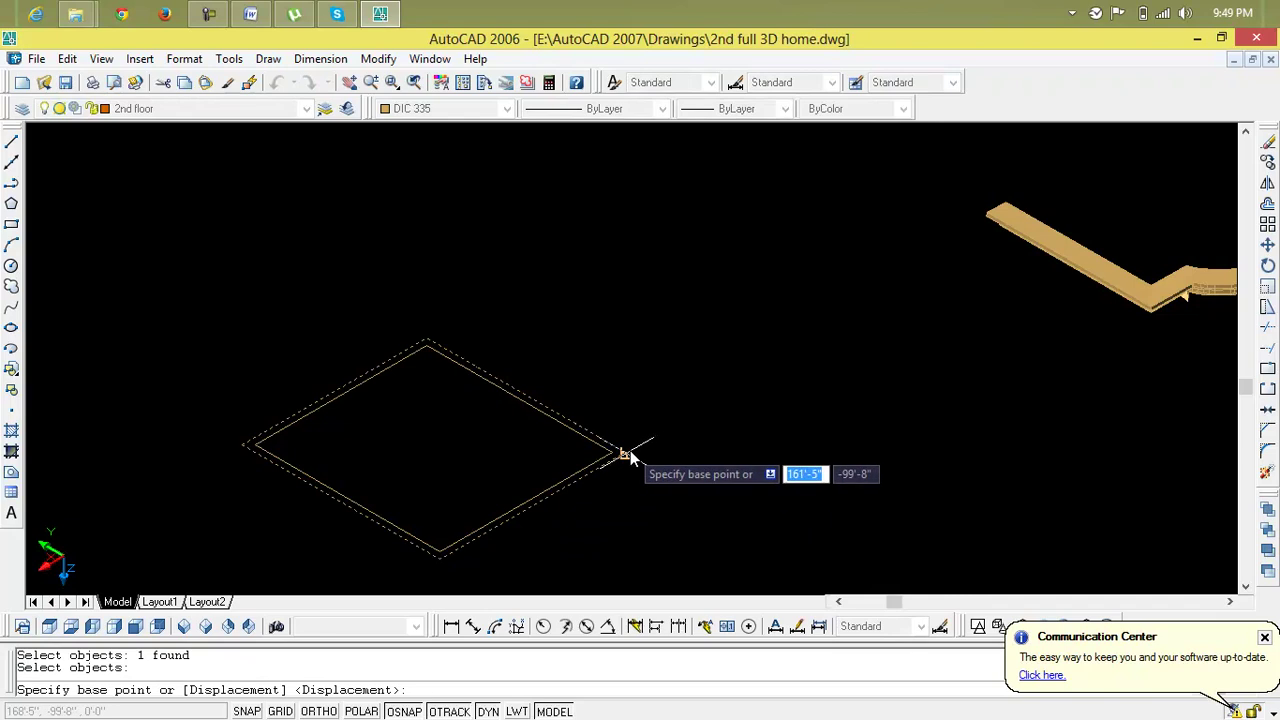
key(Escape)
key(Escape)
key(Escape)
text(c)
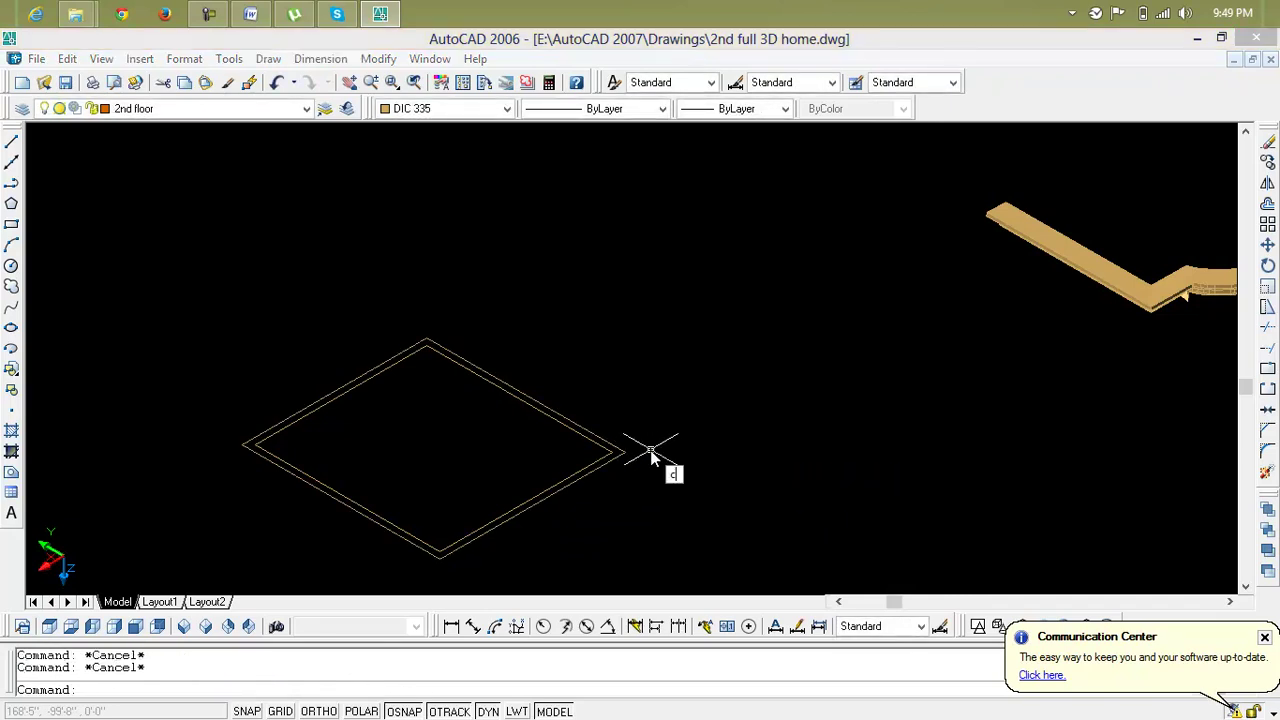
key(Return)
click(616, 456)
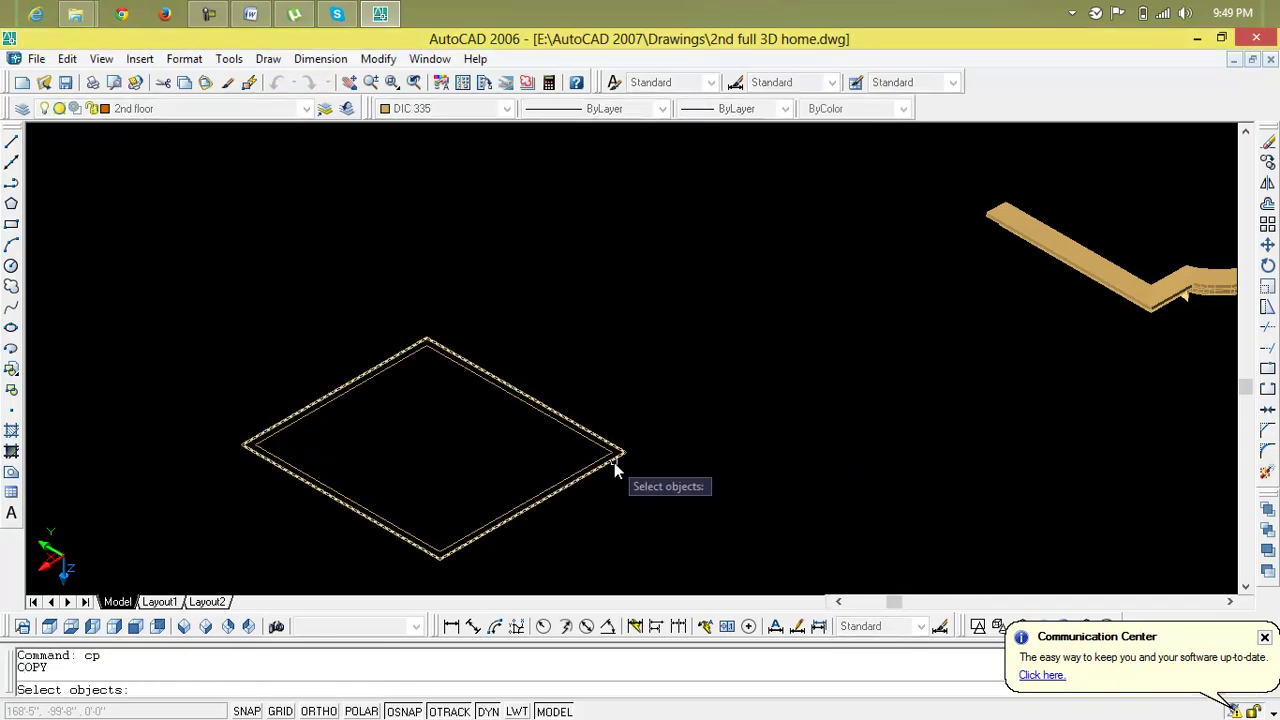
key(Return)
click(626, 456)
click(923, 241)
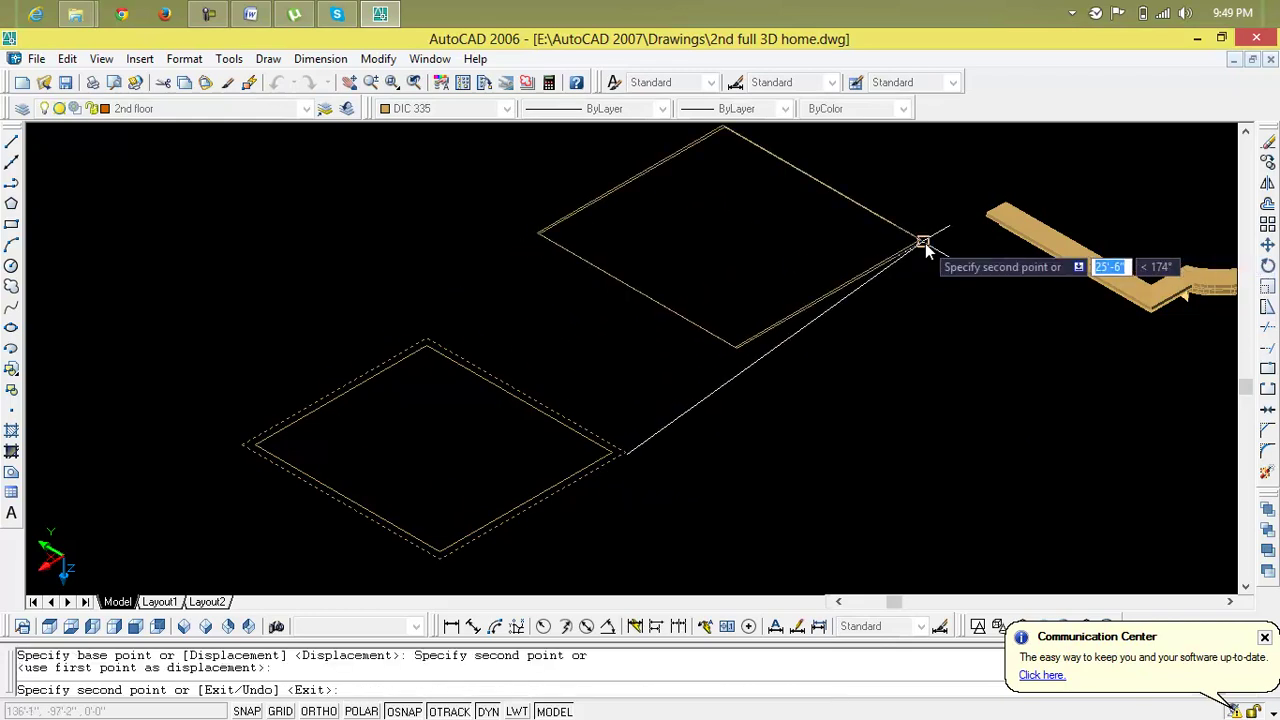
key(Escape)
Extrude the two original square outlines 7' high, selected with a crossing window
key(Escape)
scroll(654, 437, down, 2)
scroll(643, 403, up, 3)
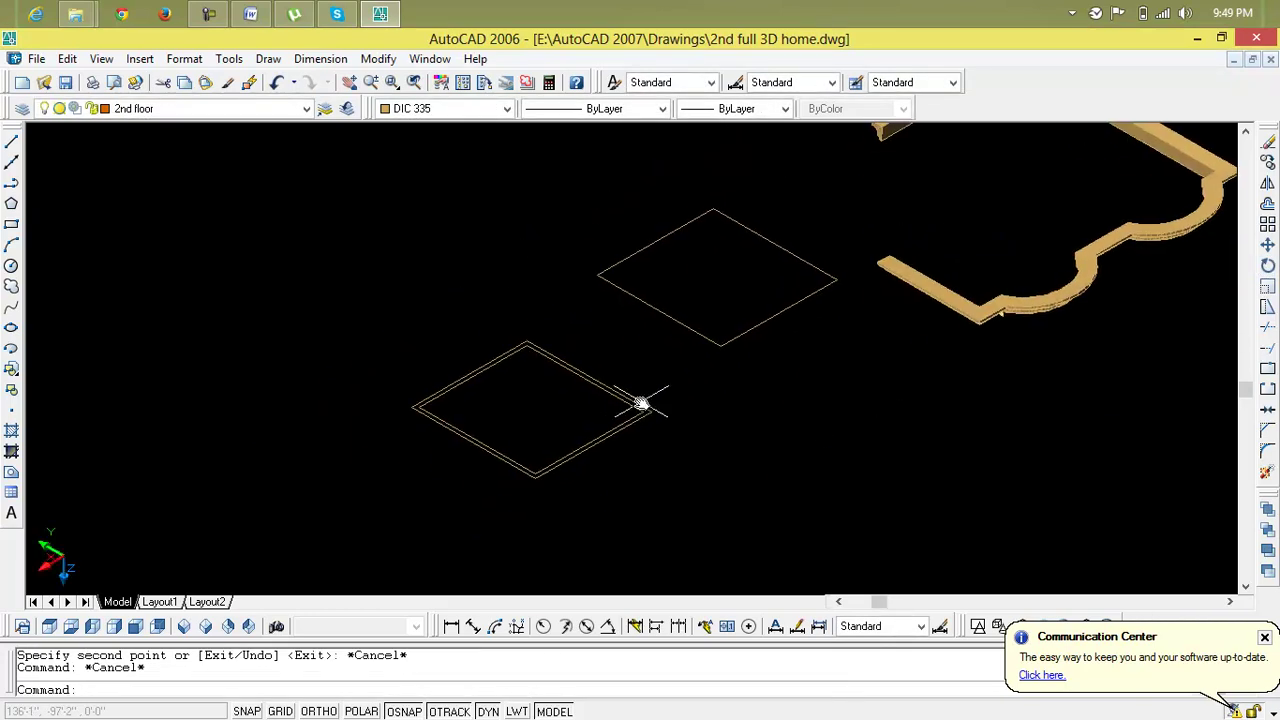
scroll(597, 407, up, 2)
key(Escape)
text(ext)
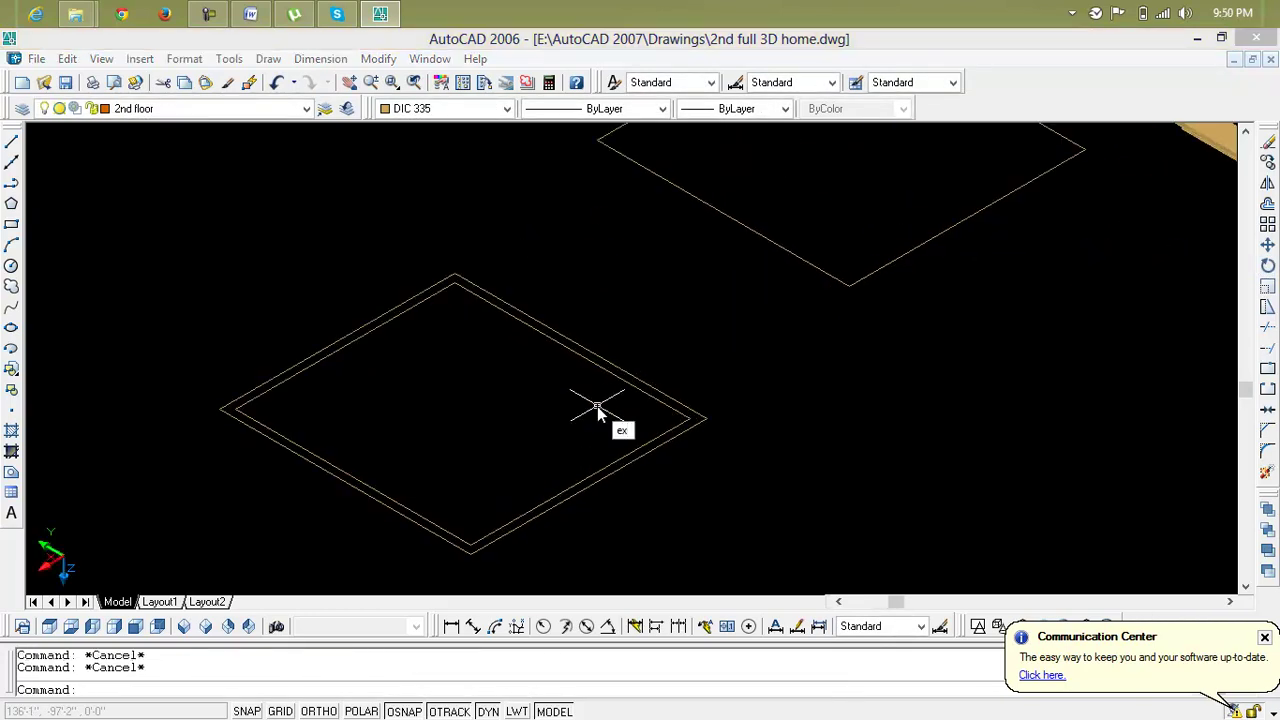
key(Return)
click(650, 347)
click(610, 397)
key(Return)
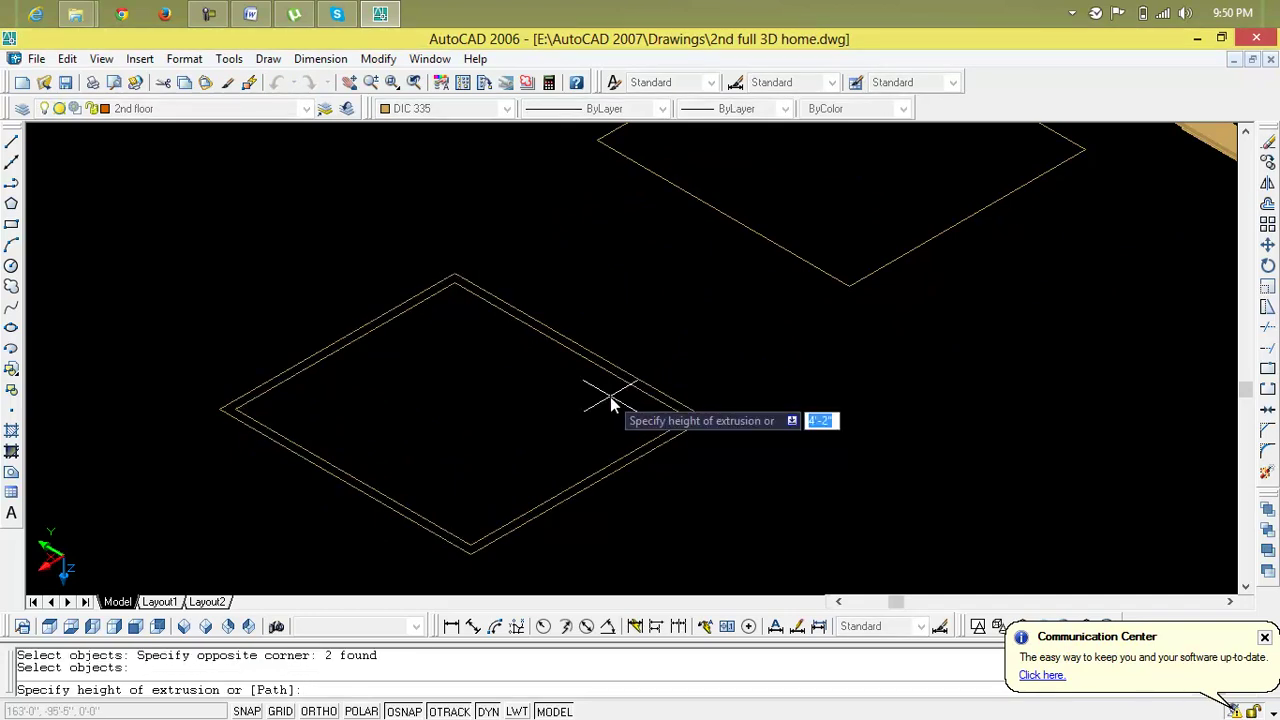
text(7)
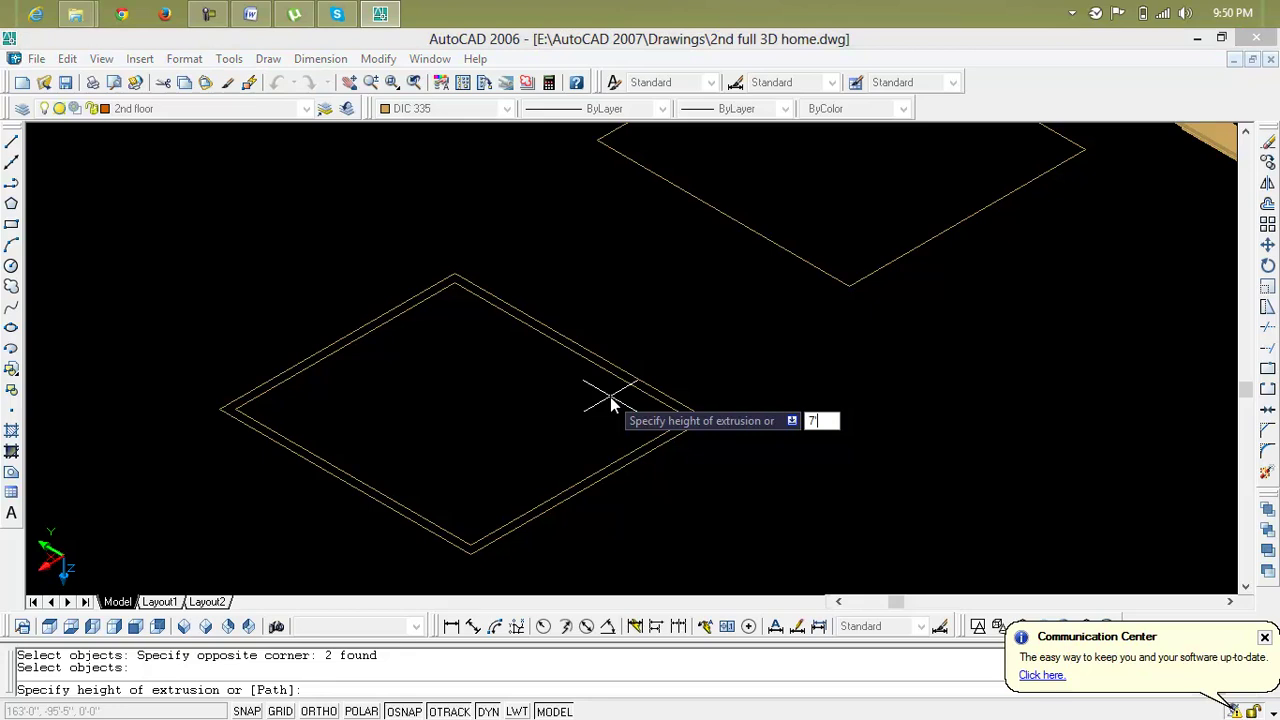
key(Return)
key(Return)
scroll(610, 397, down, 6)
middle_drag(606, 395, 388, 510)
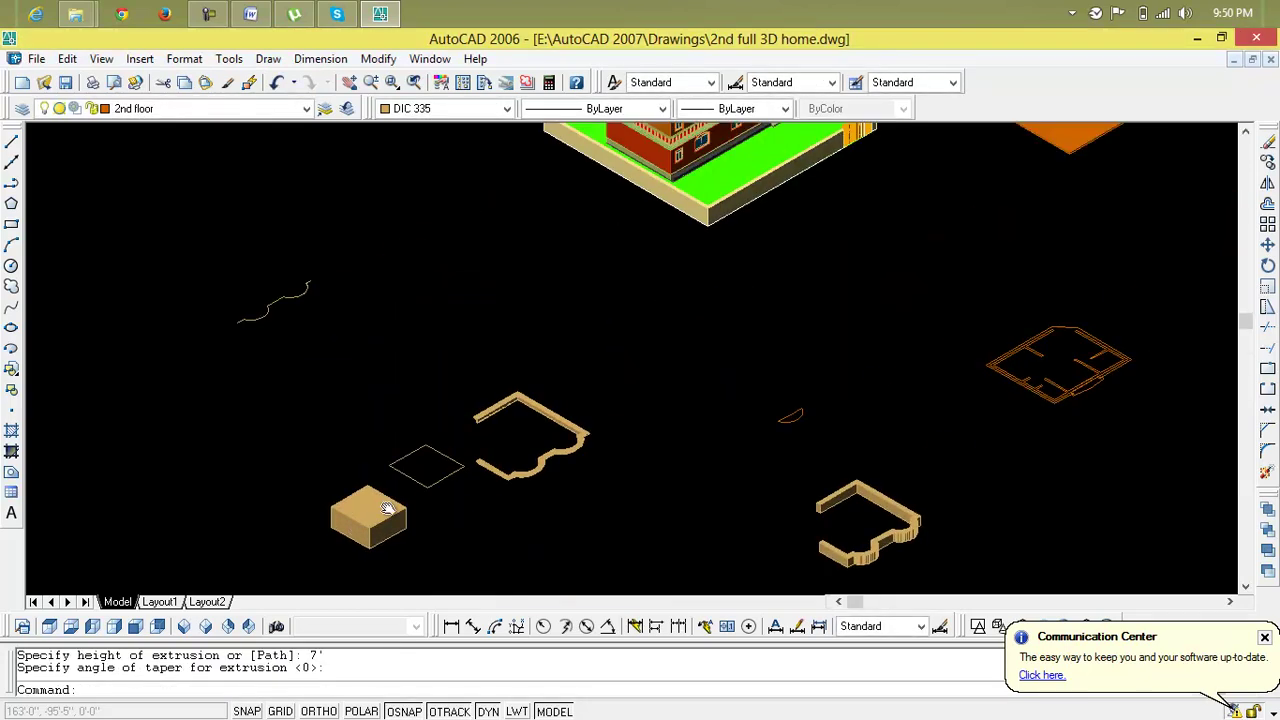
scroll(437, 481, up, 3)
scroll(437, 481, up, 2)
key(Escape)
key(Escape)
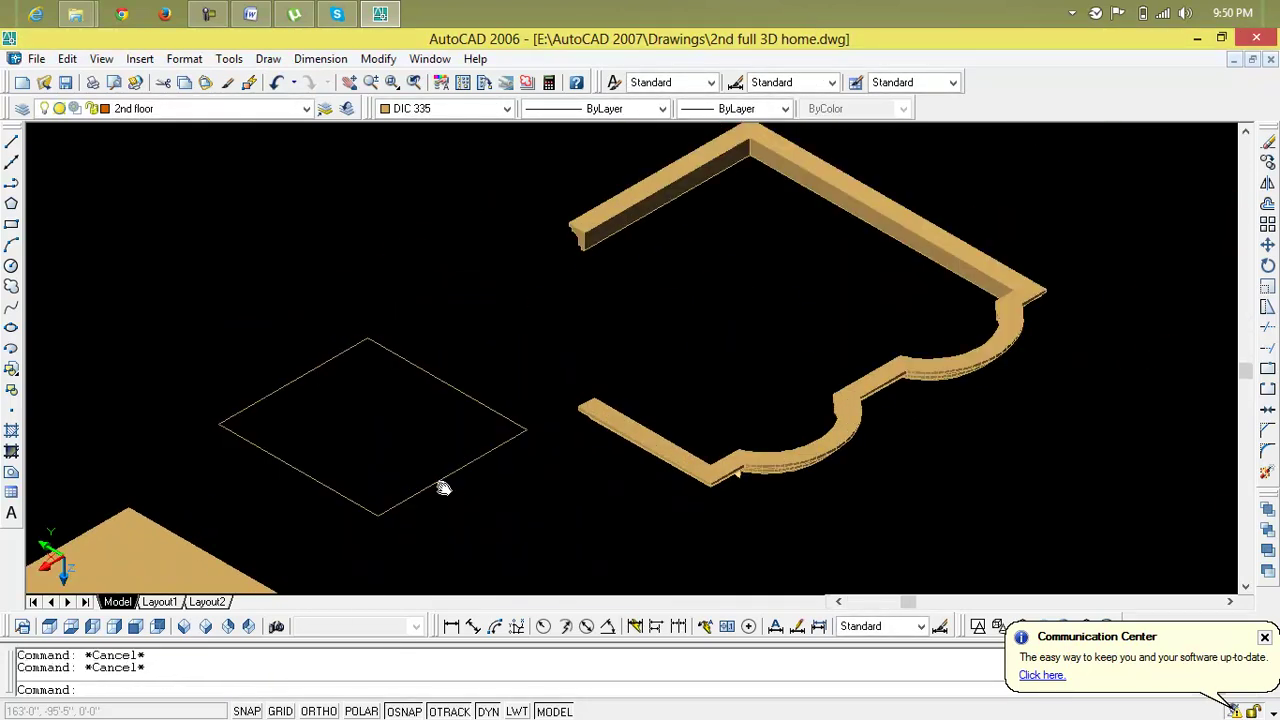
scroll(445, 465, up, 2)
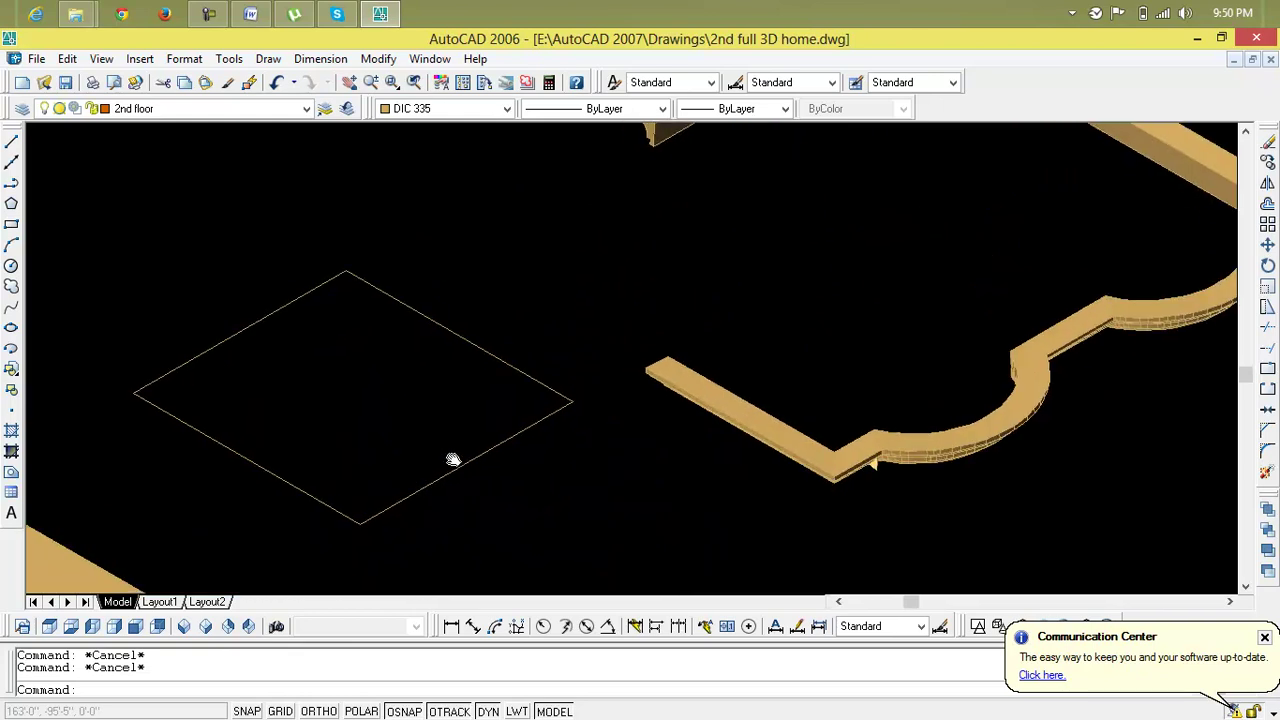
middle_drag(451, 457, 466, 425)
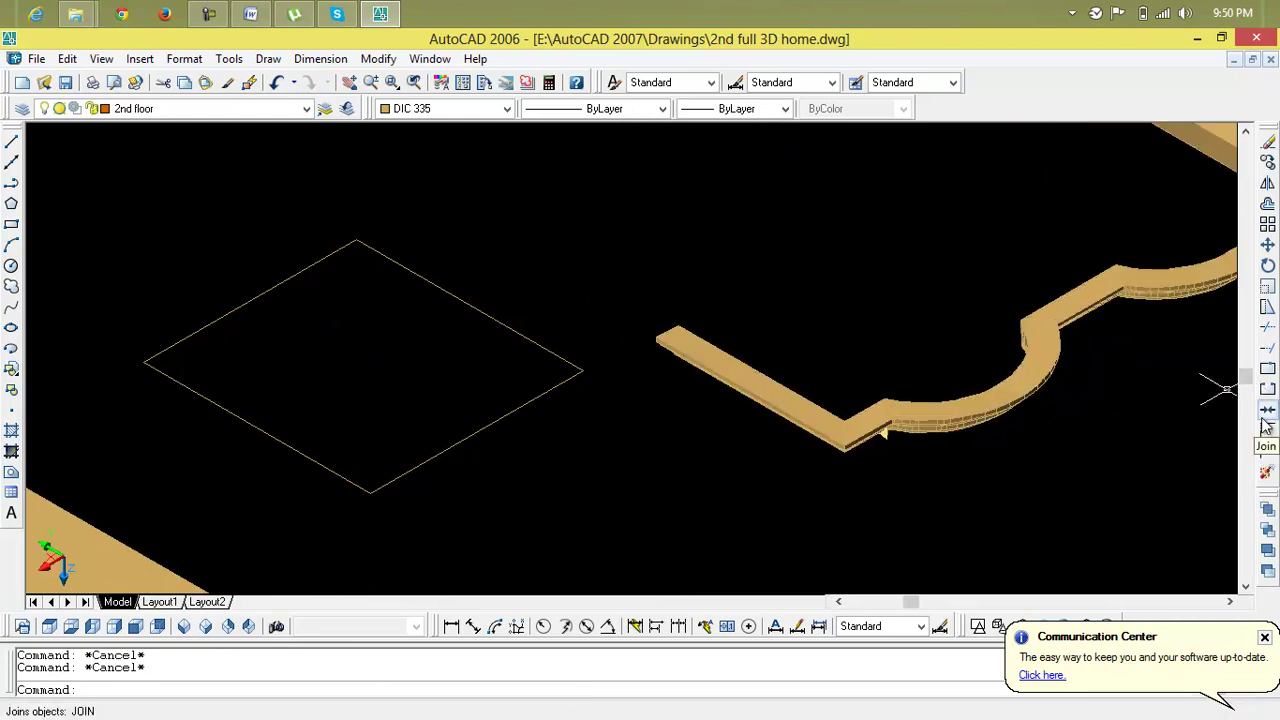
scroll(677, 410, down, 4)
scroll(677, 410, down, 2)
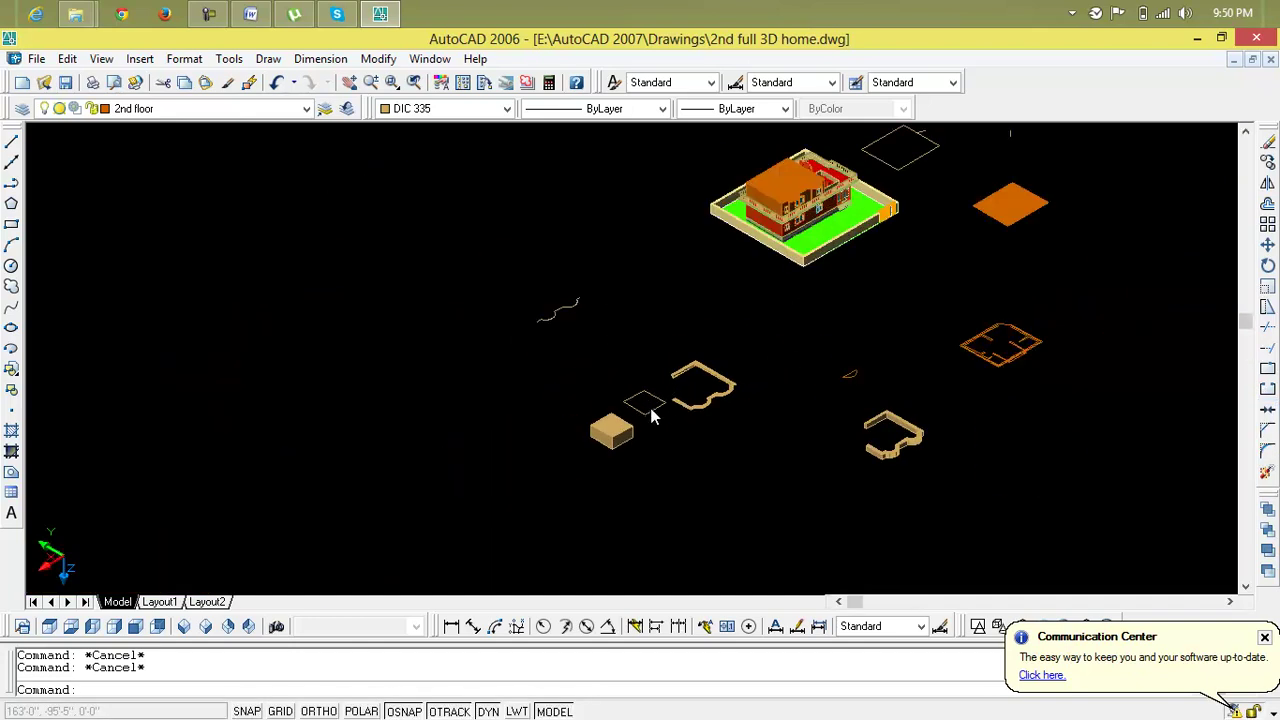
scroll(640, 397, up, 2)
scroll(612, 350, up, 1)
scroll(612, 345, up, 3)
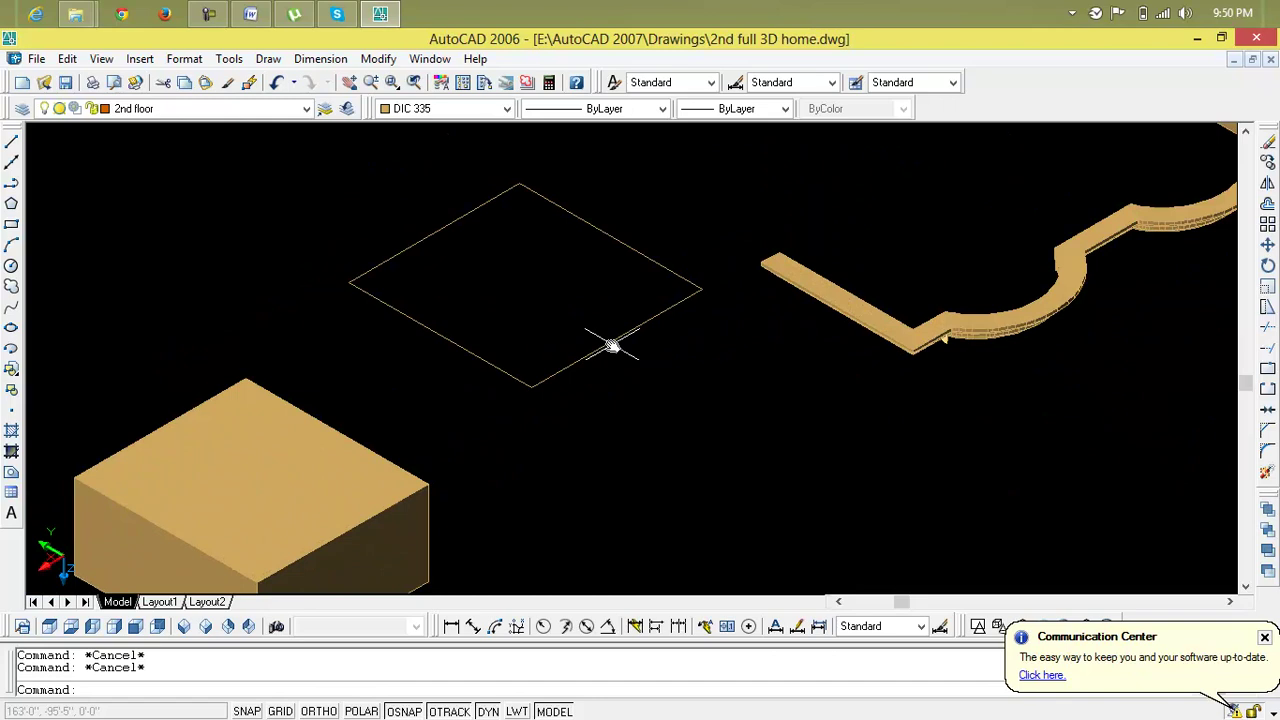
Draw a trial 3' line from the square outline's edge, then delete it
text(l)
key(Return)
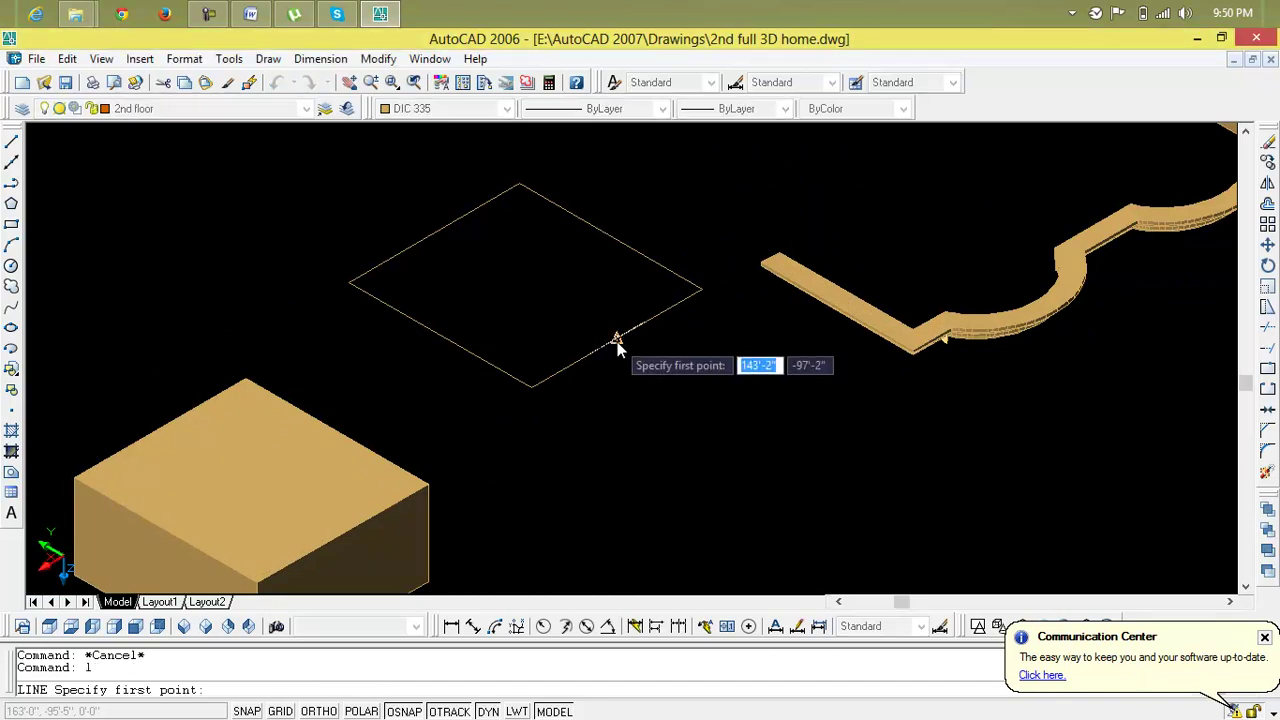
click(613, 343)
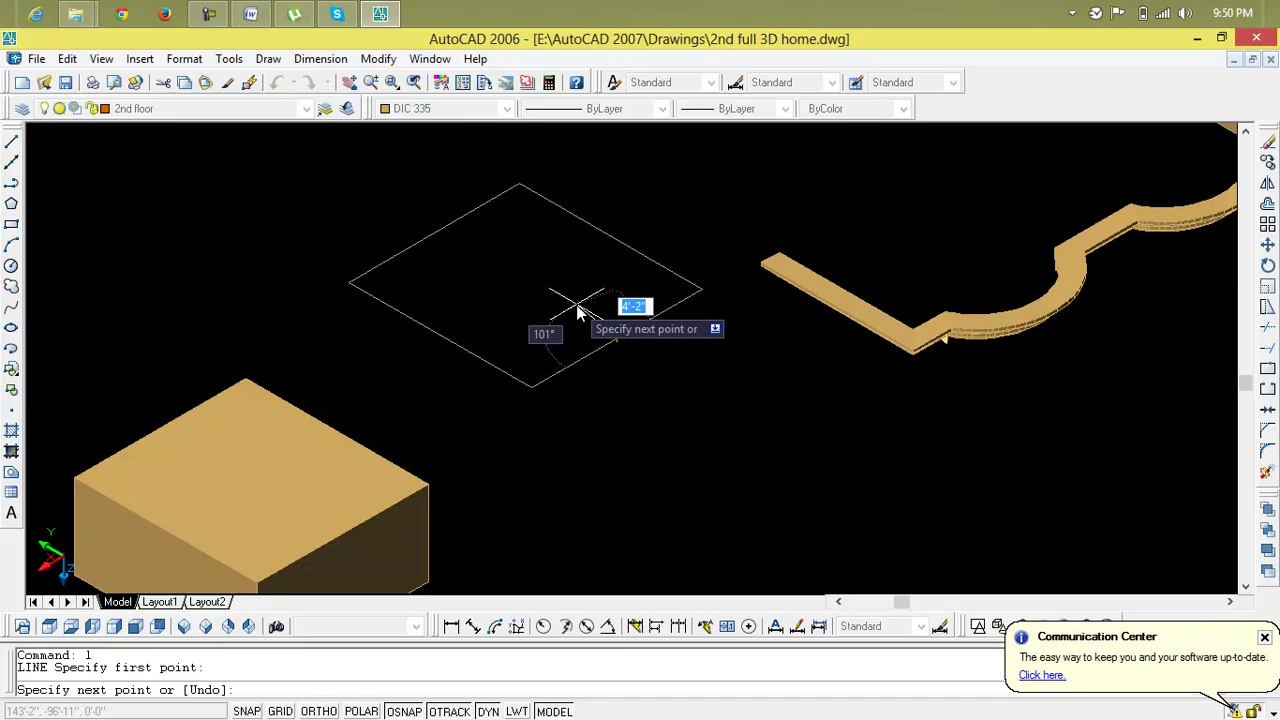
text(3')
key(Return)
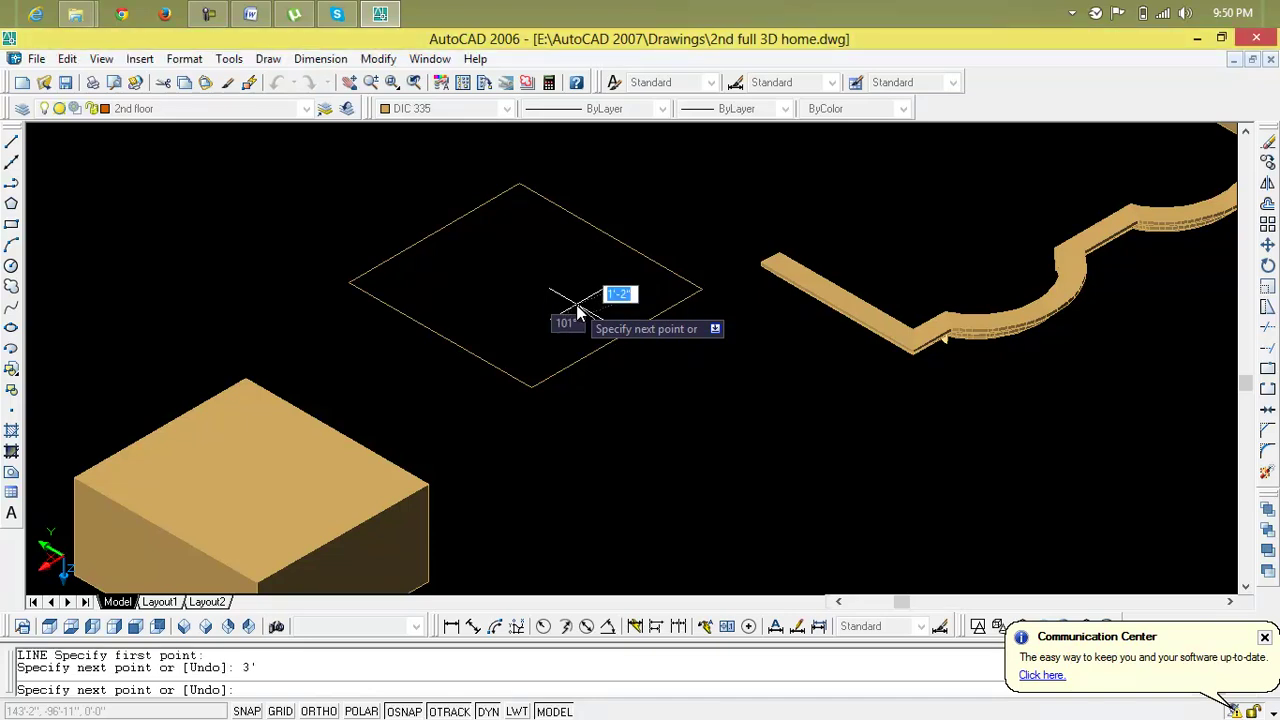
key(Escape)
key(Escape)
scroll(595, 318, up, 3)
click(598, 330)
key(Delete)
Draw a 3' line with Ortho on, running inward from the lower-right edge's midpoint
text(l)
key(Return)
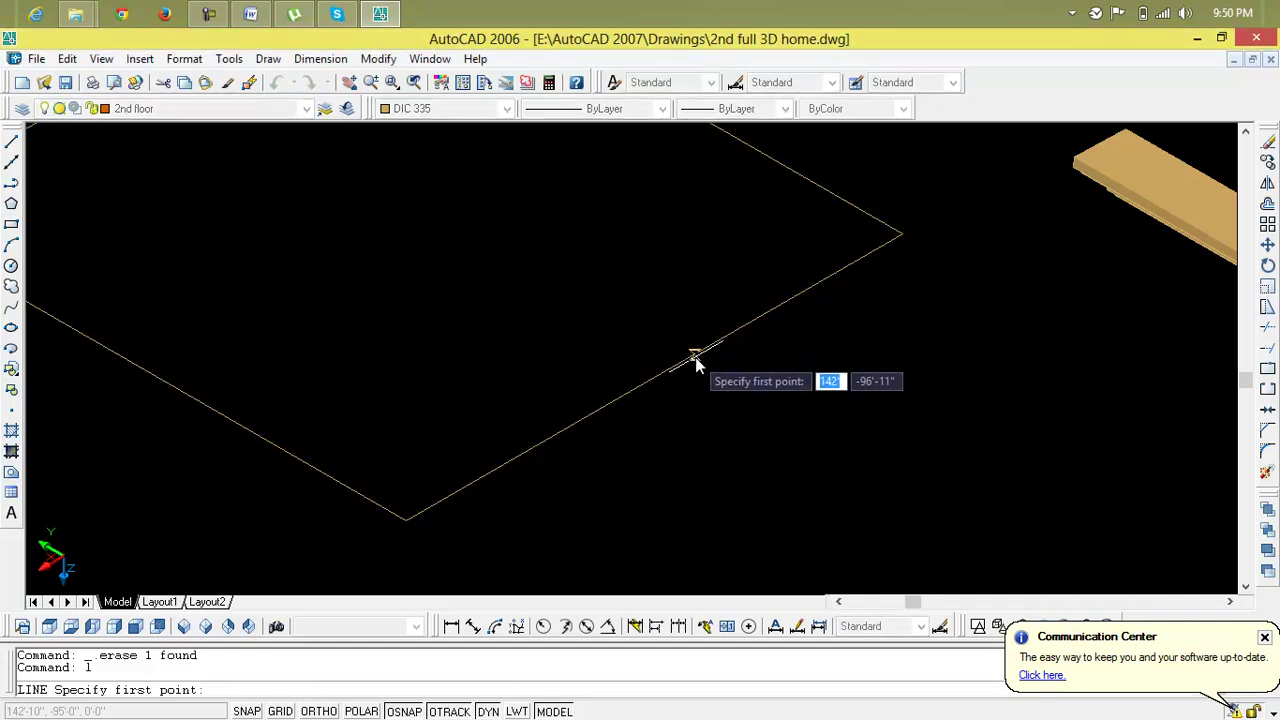
click(653, 381)
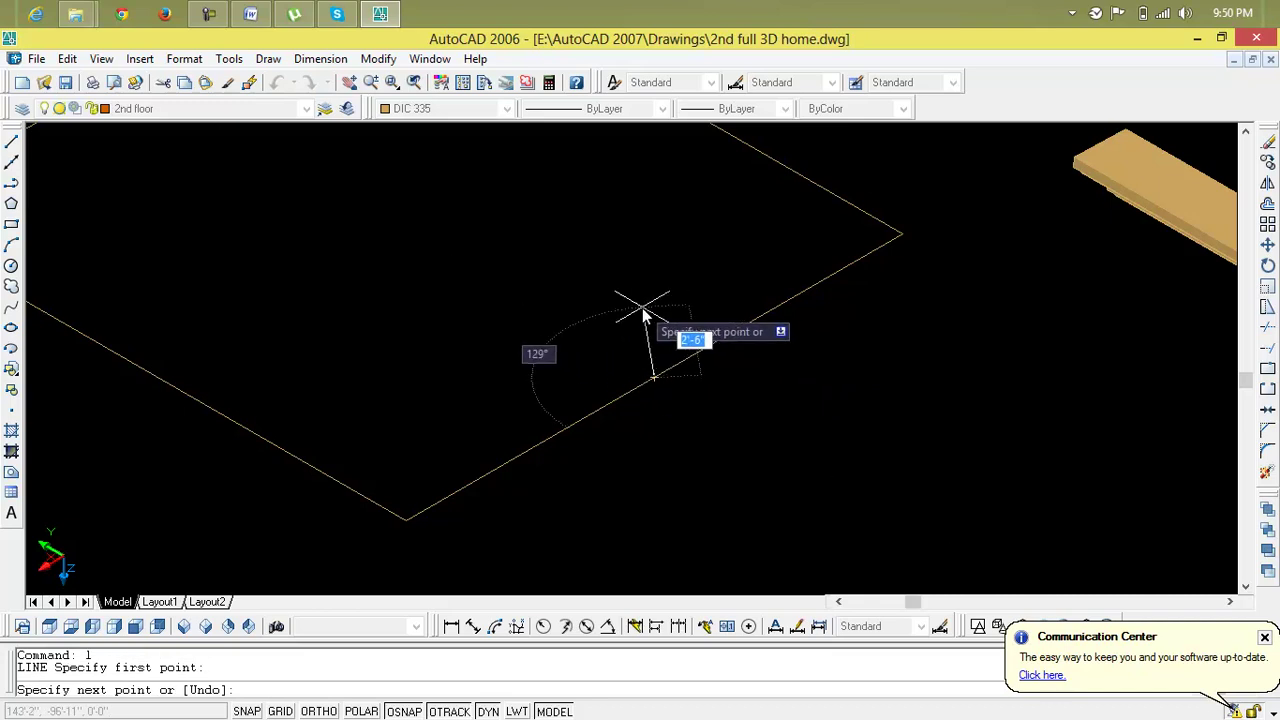
key(F8)
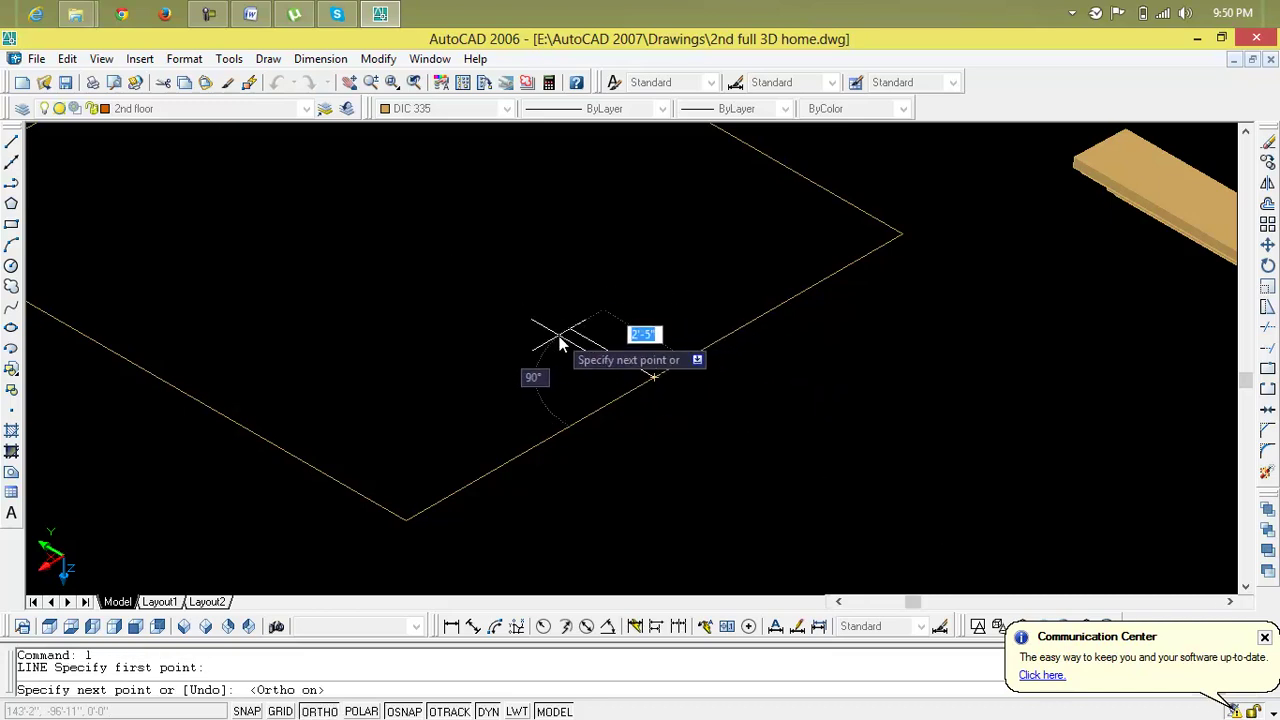
text(3')
key(Return)
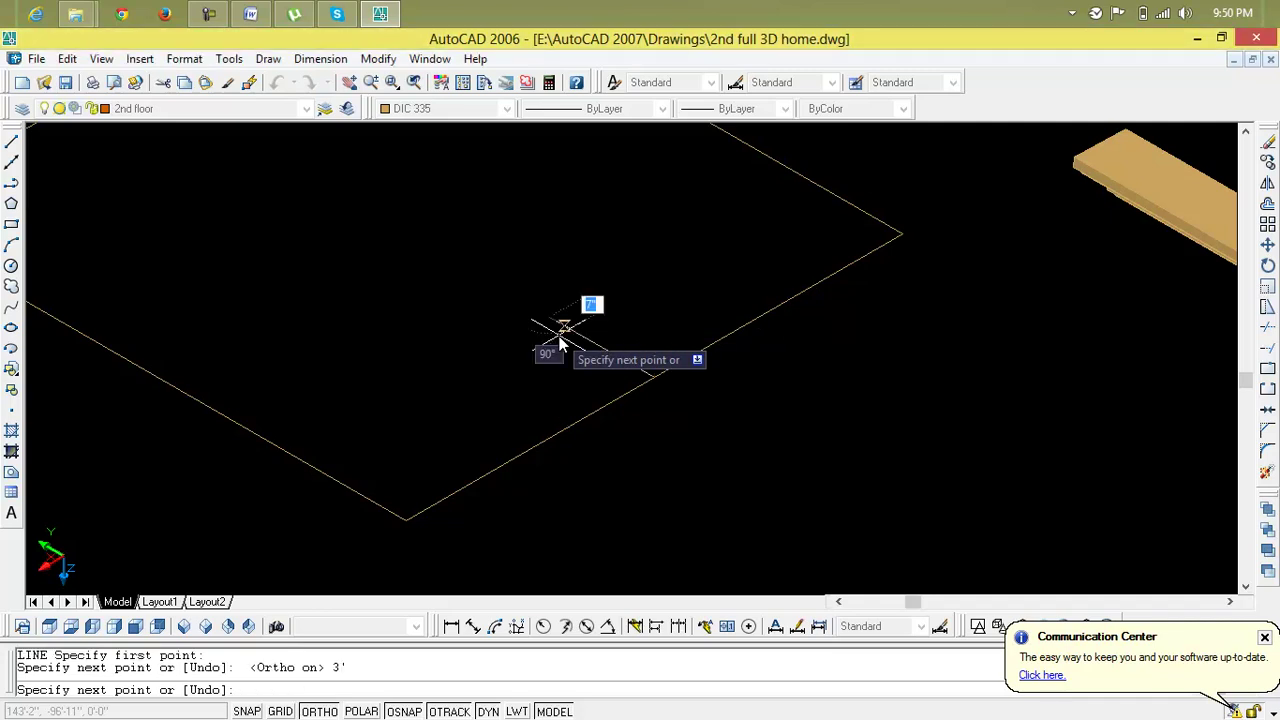
key(Escape)
key(Escape)
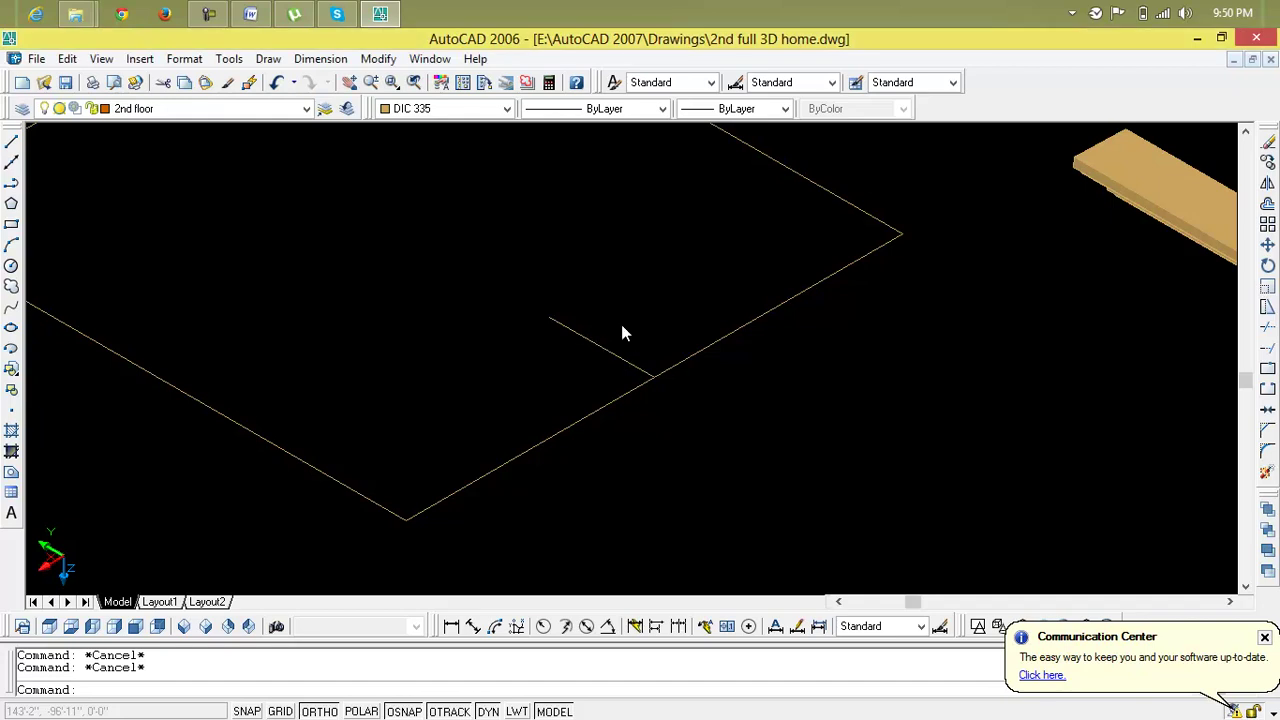
text(m)
key(Return)
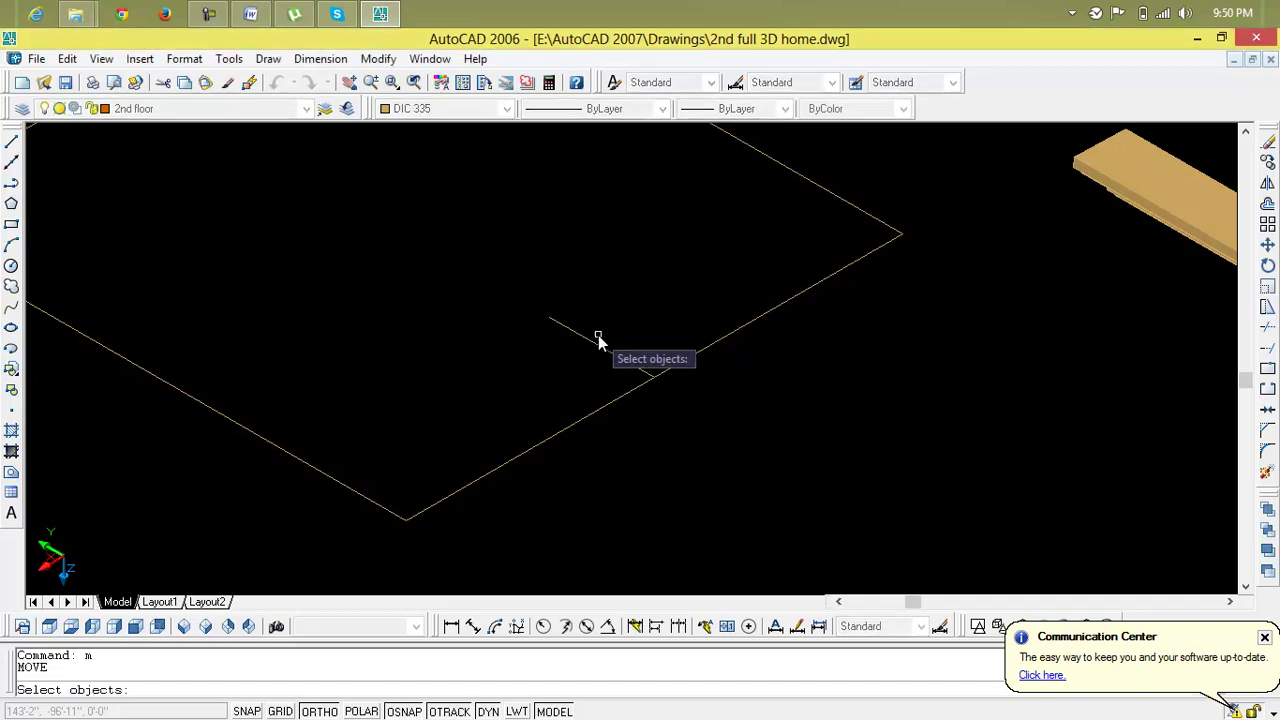
click(589, 340)
key(Return)
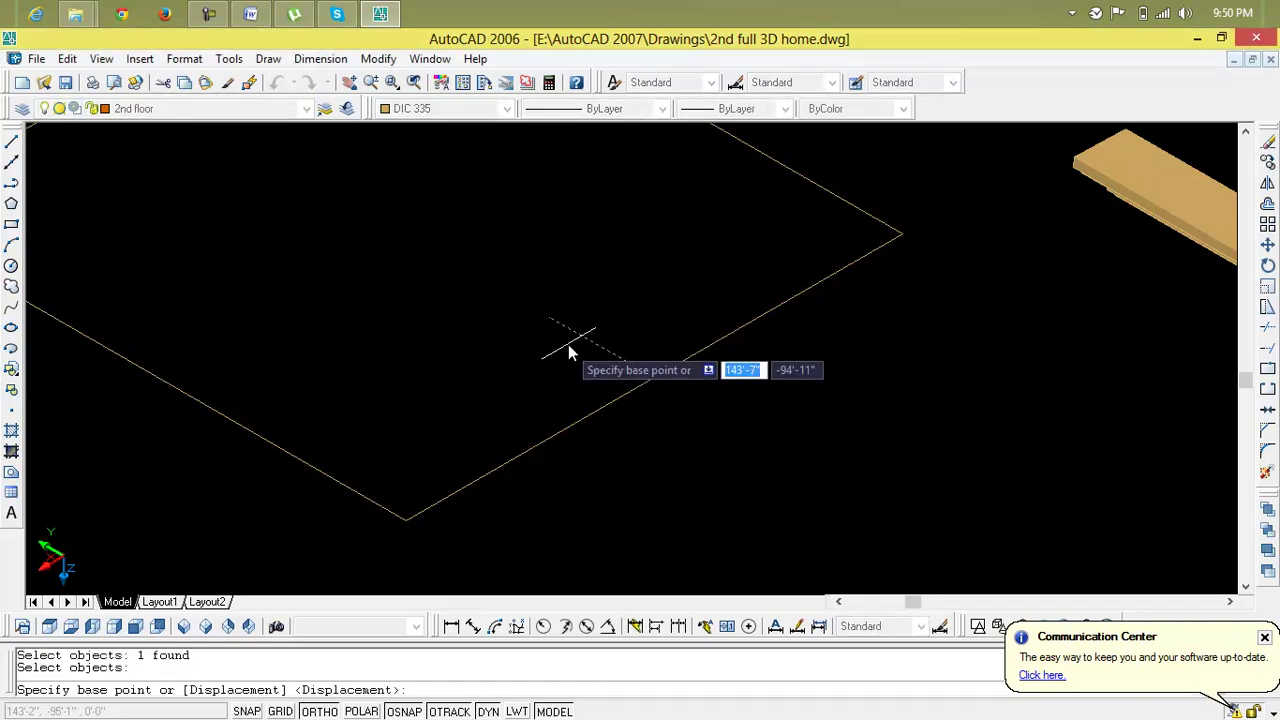
click(550, 319)
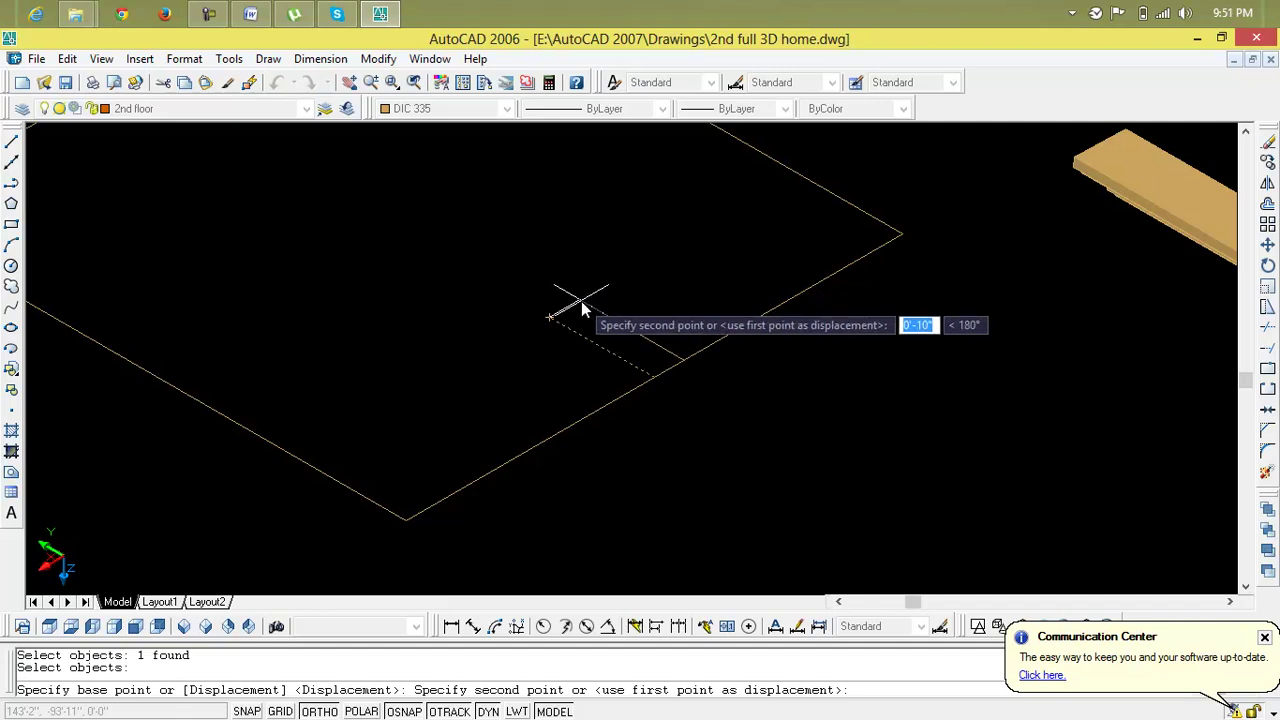
key(F8)
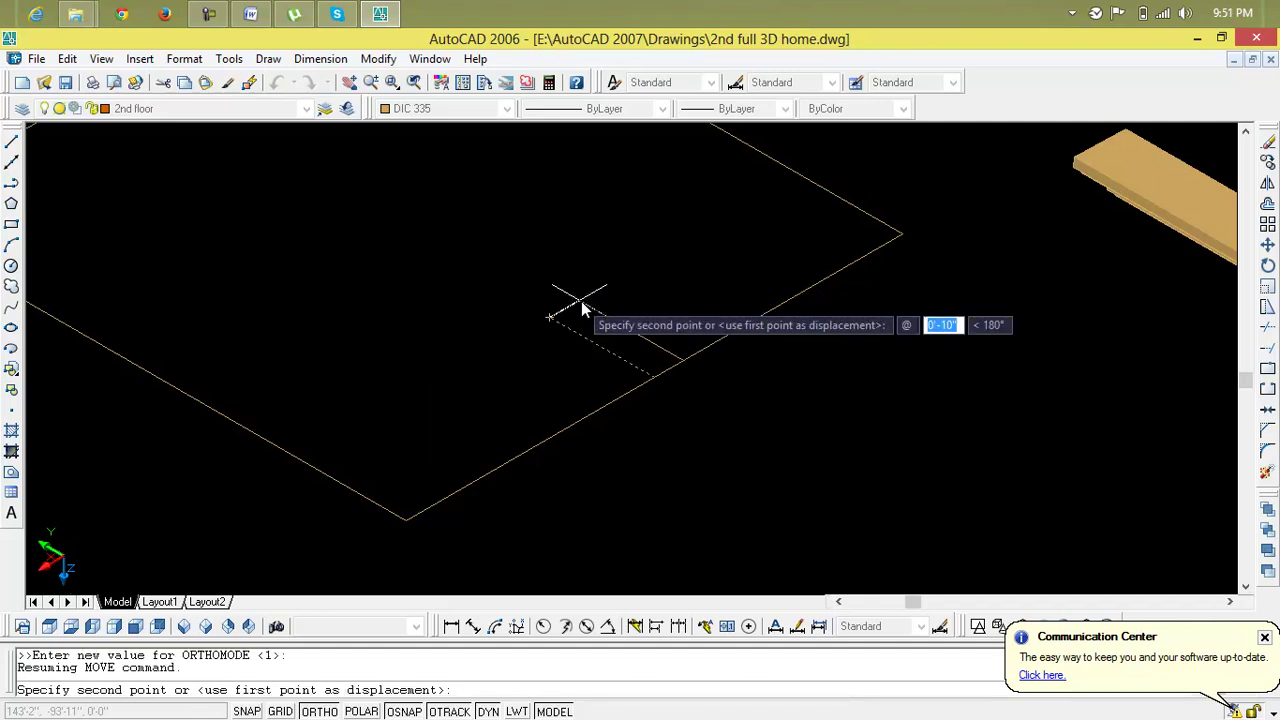
text(0,0)
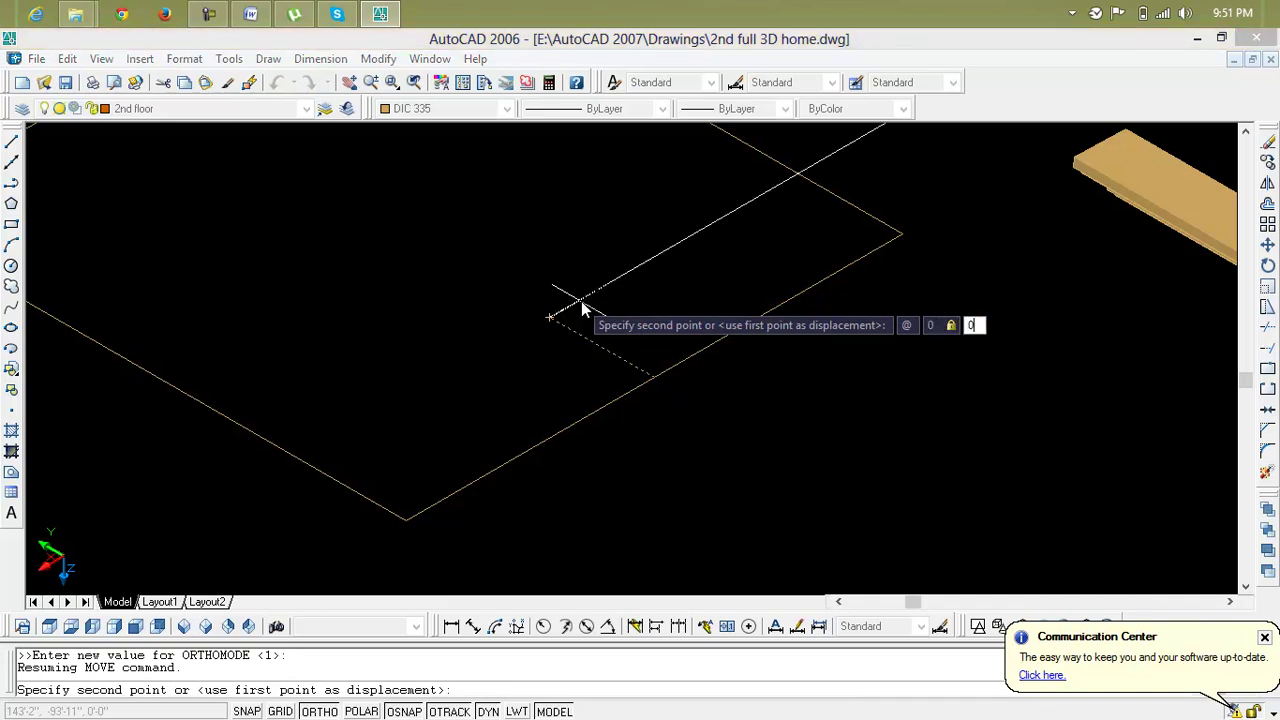
text(,)
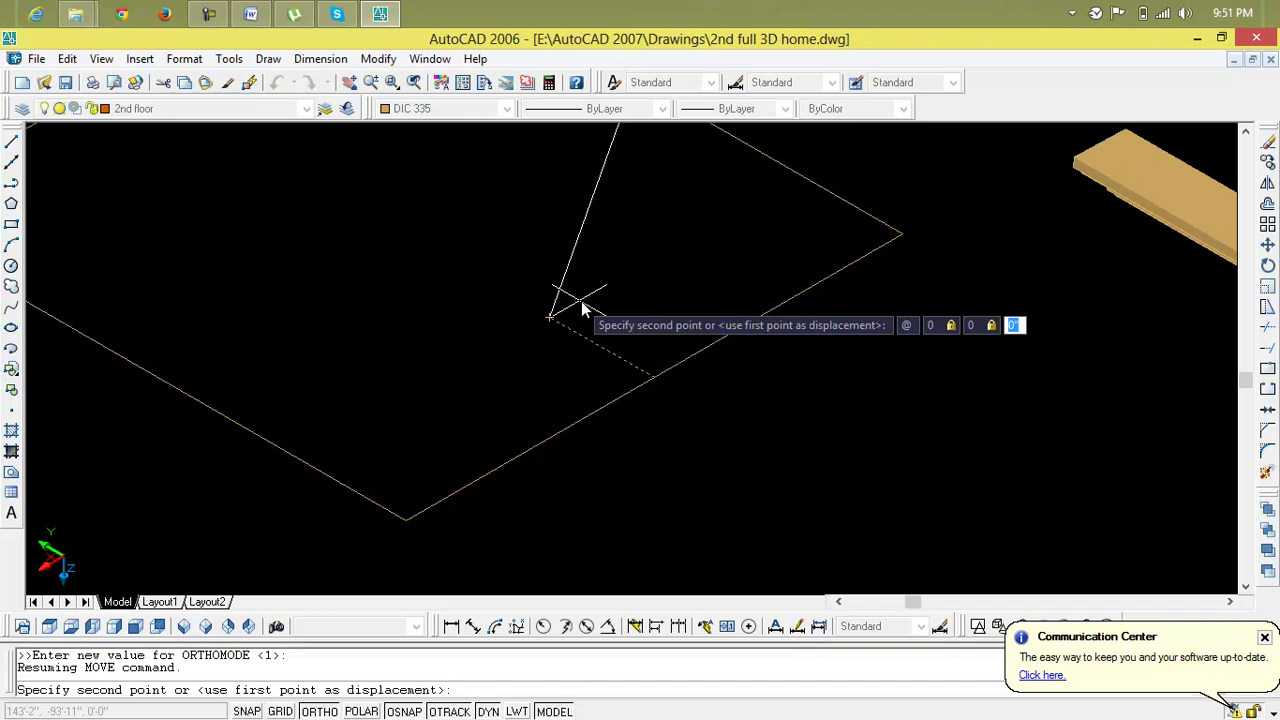
text(0)
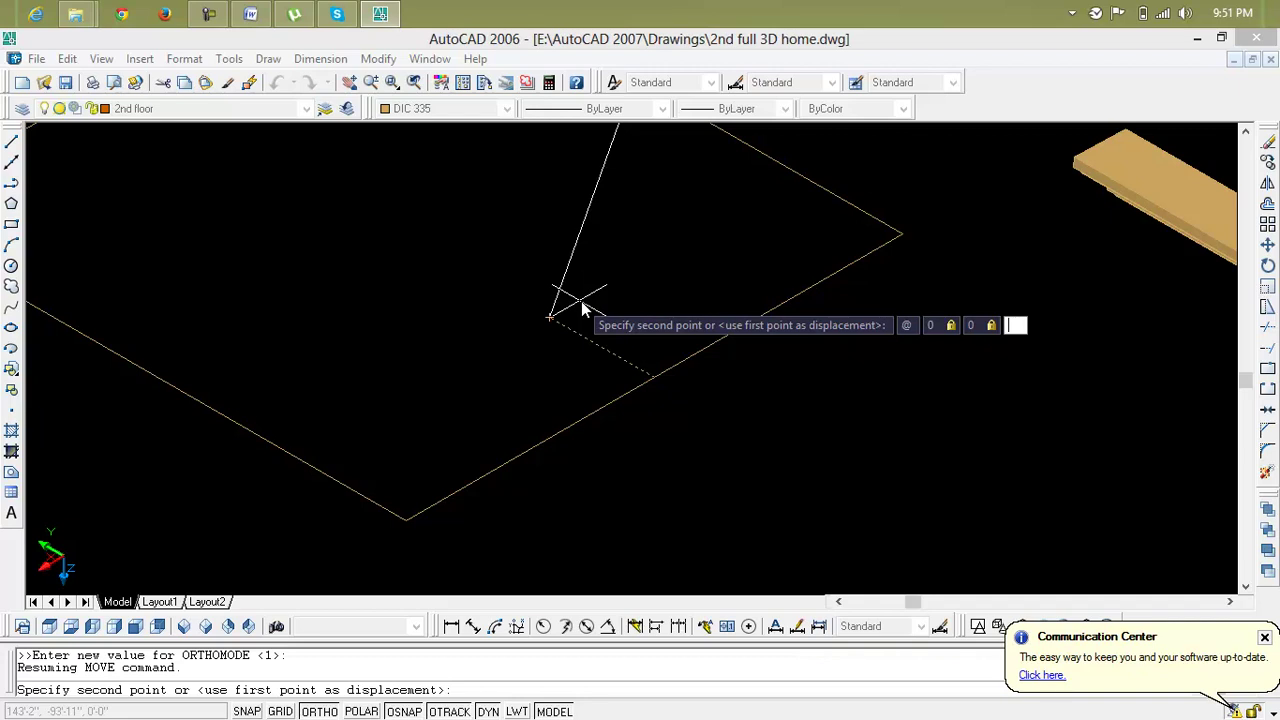
key(Escape)
key(Escape)
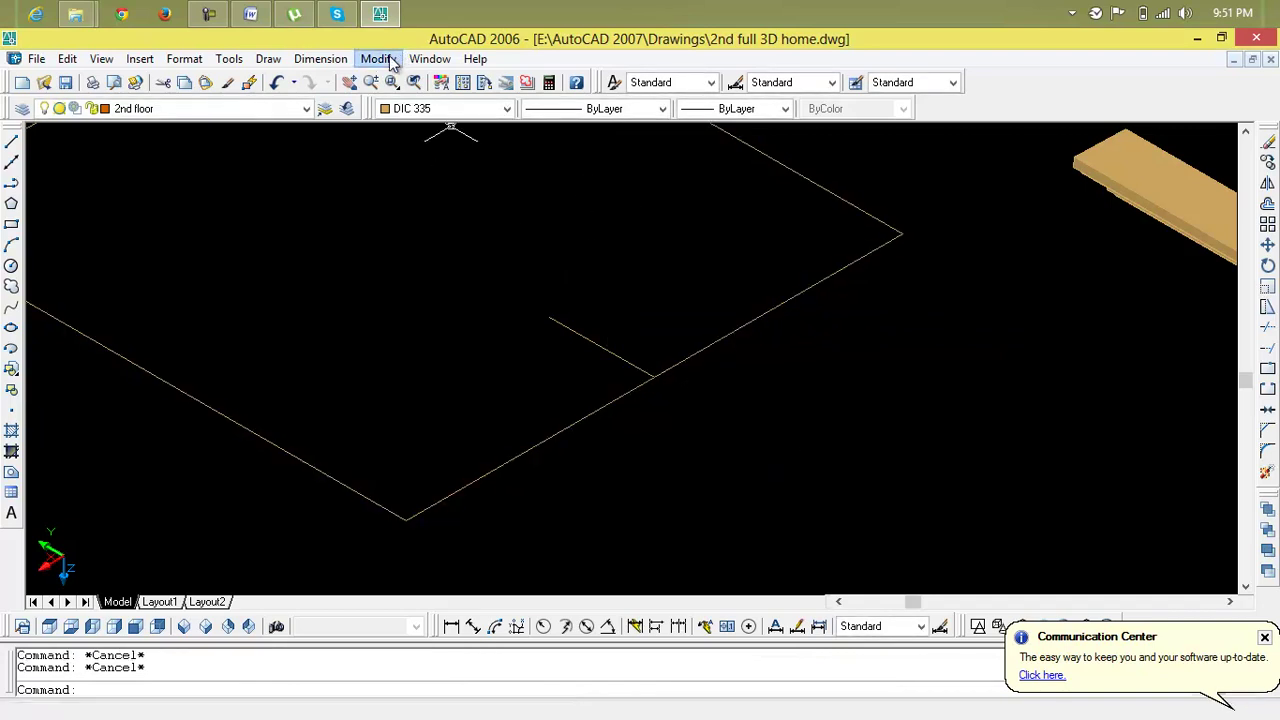
Rotate the 3' line 90° in 3D about an axis from its end so it stands upright
click(379, 58)
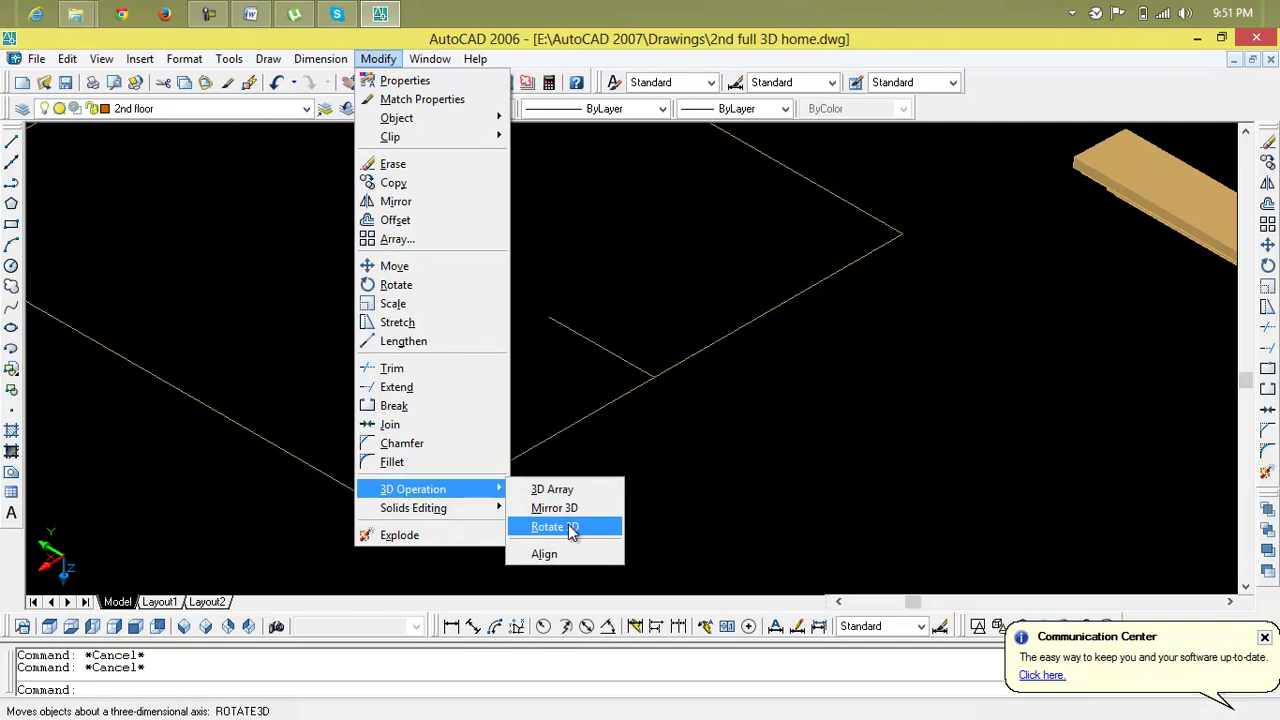
click(571, 526)
click(591, 346)
click(591, 346)
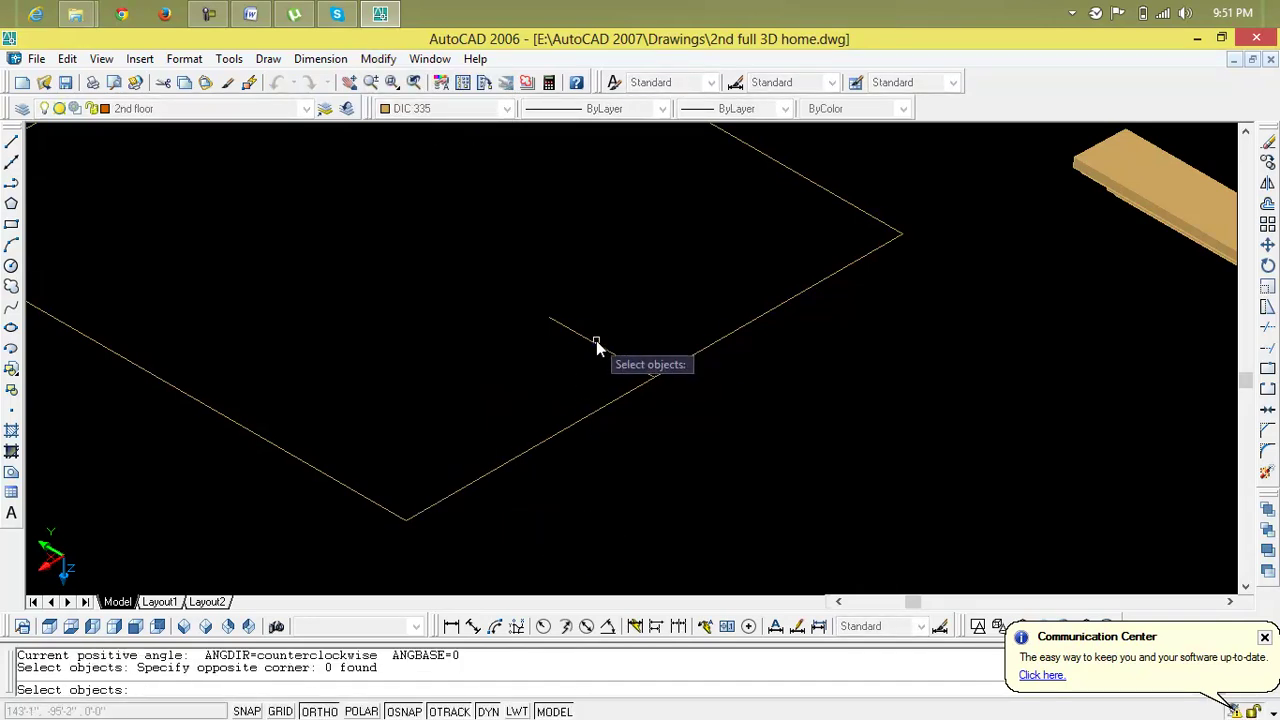
click(596, 344)
key(Return)
click(651, 376)
click(962, 290)
text(90)
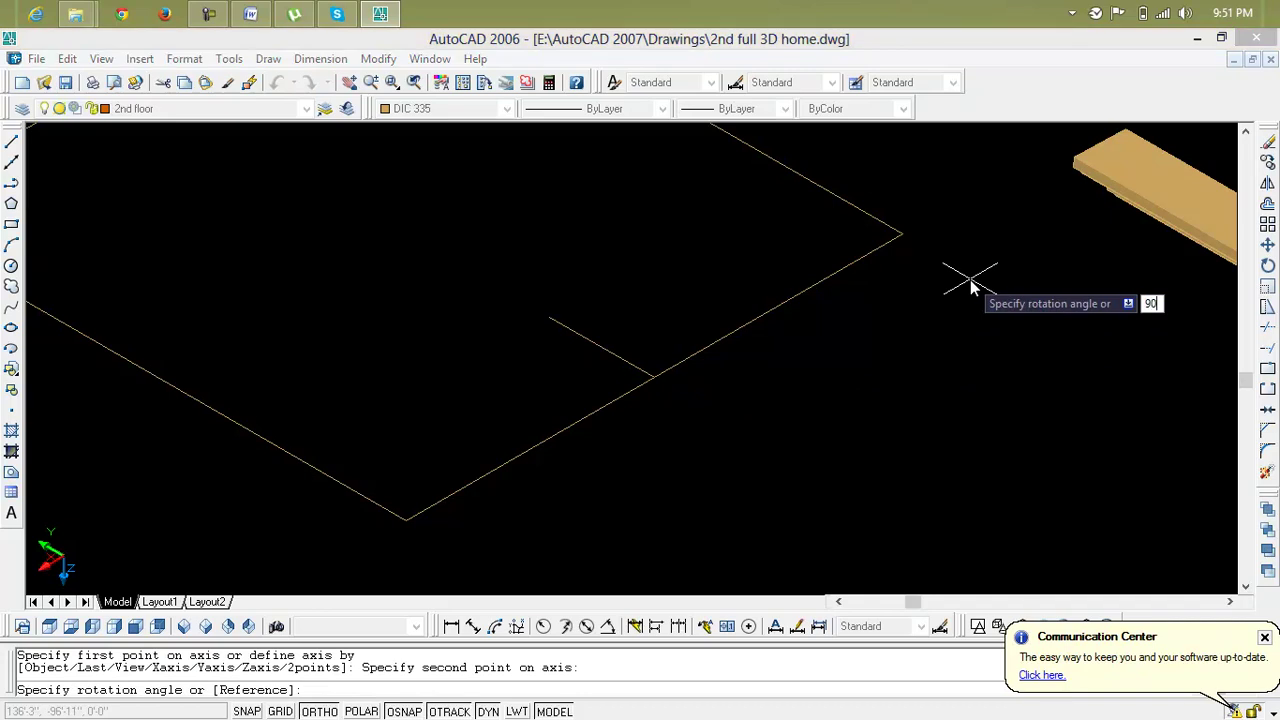
key(Return)
scroll(968, 277, down, 2)
scroll(950, 290, down, 5)
scroll(815, 314, up, 1)
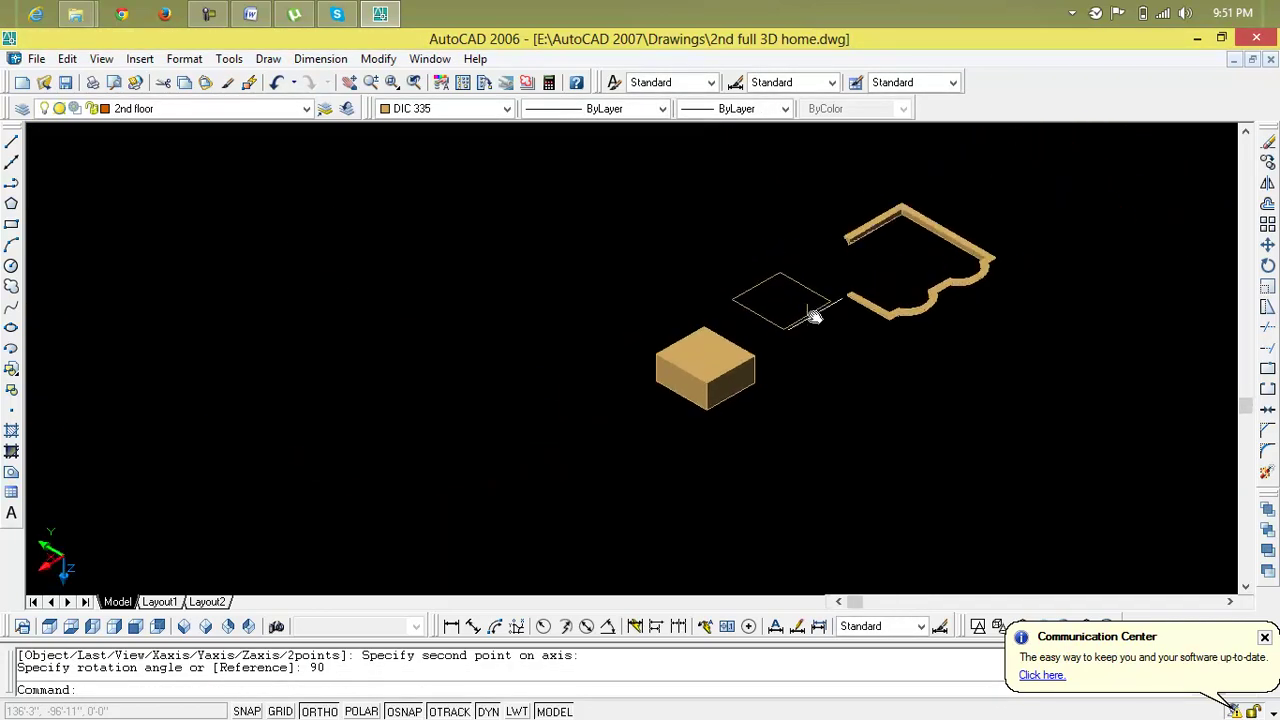
scroll(815, 314, up, 2)
scroll(815, 314, up, 2)
key(Escape)
key(Escape)
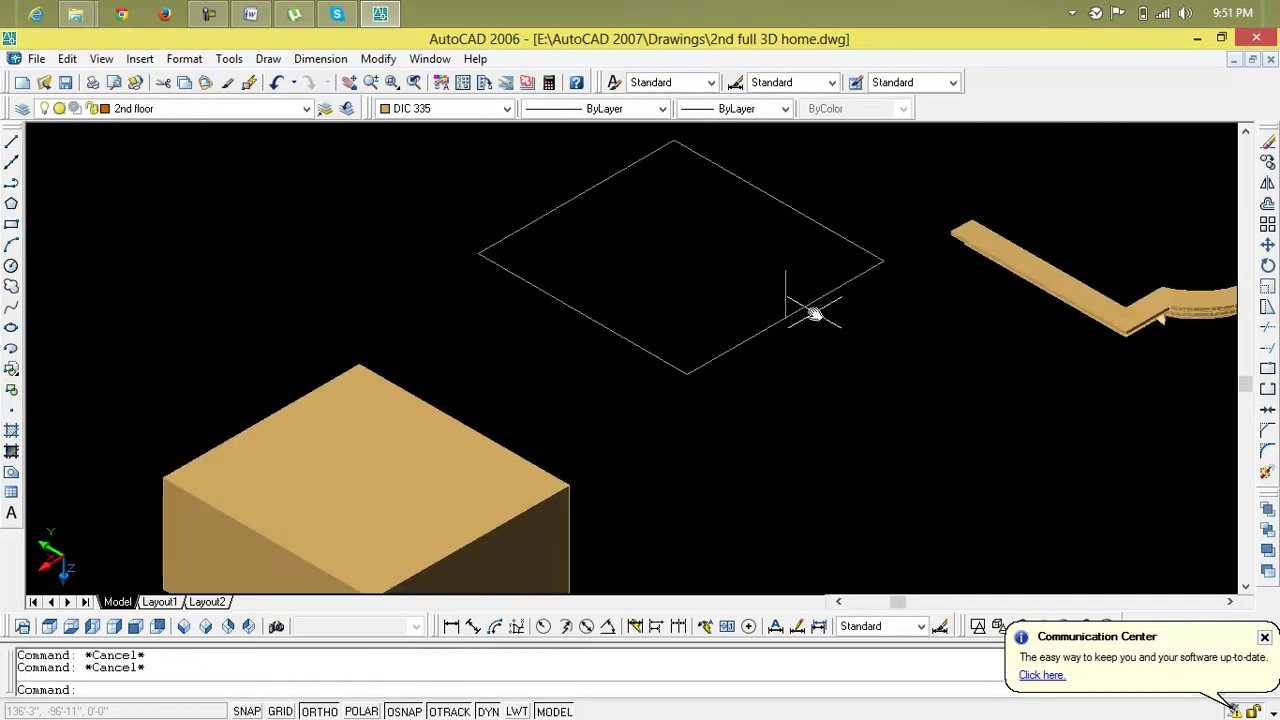
Copy the vertical post to the outline's opposite edge
text(cp)
key(Return)
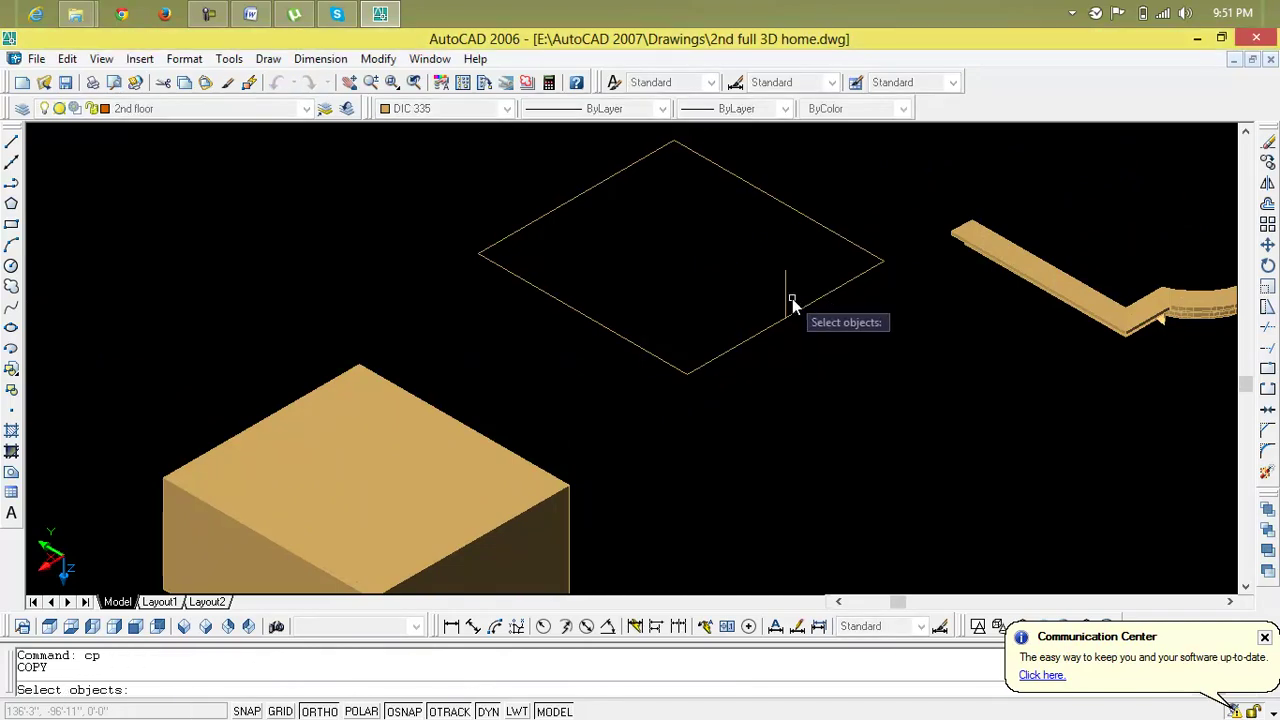
click(786, 300)
key(Return)
click(786, 319)
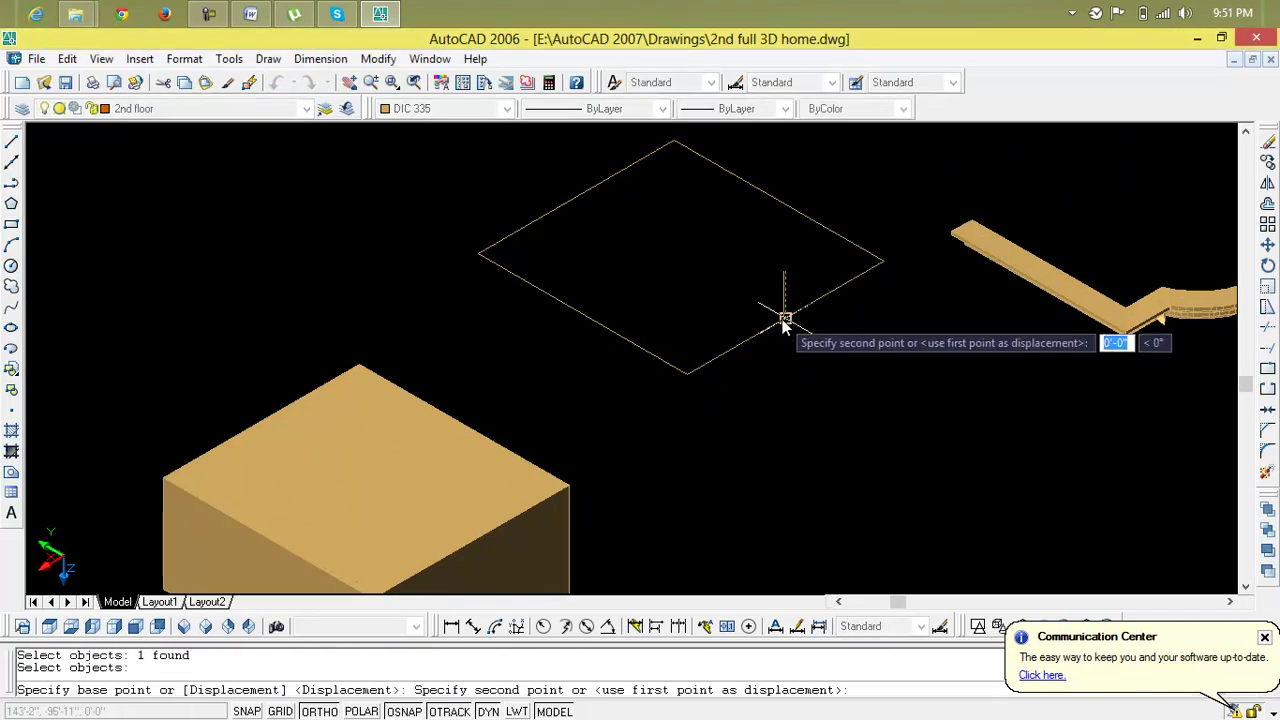
click(575, 196)
key(Escape)
scroll(606, 243, down, 2)
scroll(560, 294, down, 2)
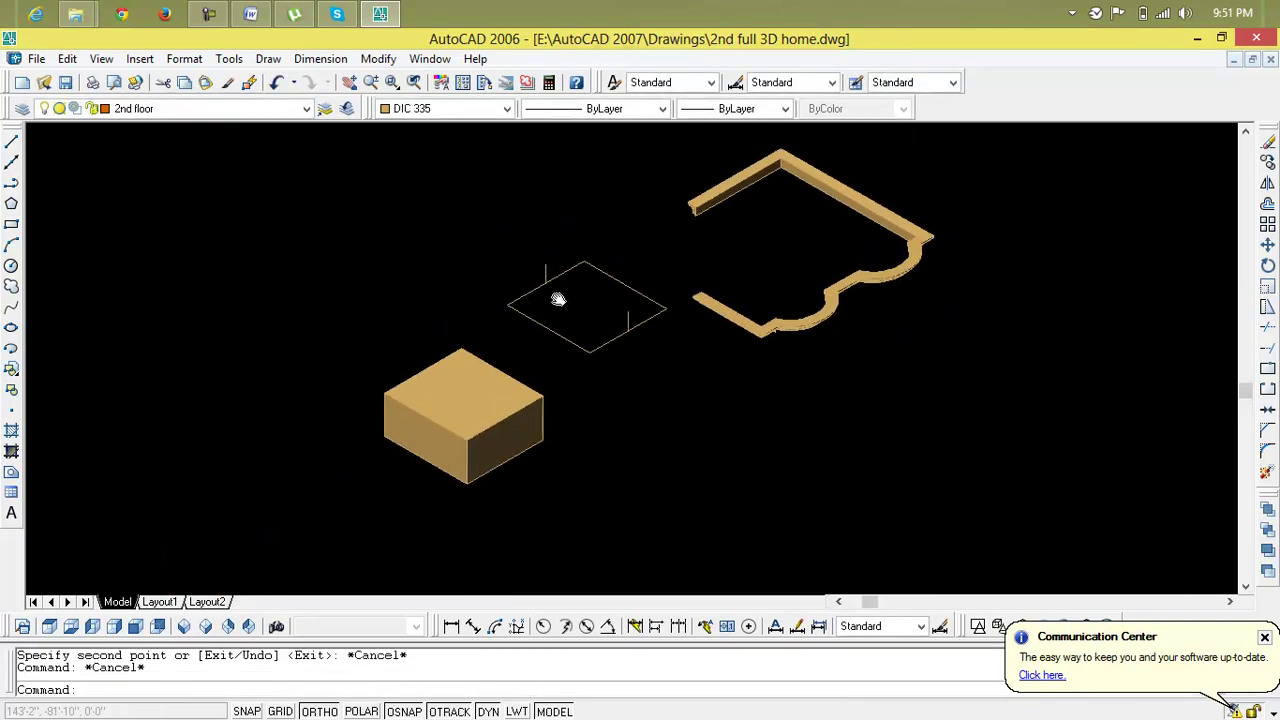
scroll(577, 300, up, 5)
middle_drag(577, 300, 563, 284)
key(Escape)
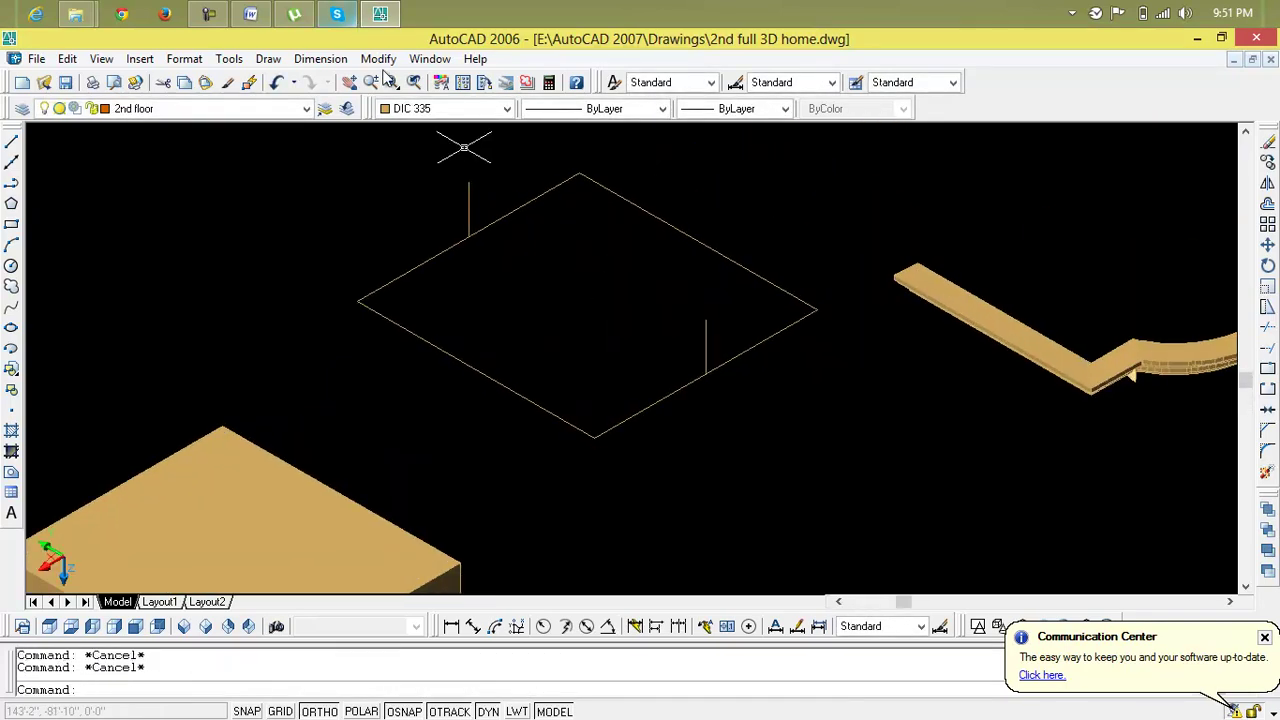
Draw three 3D faces linking the outline's bottom, right, top and left corners to the post tops
click(268, 58)
mouse_move(296, 562)
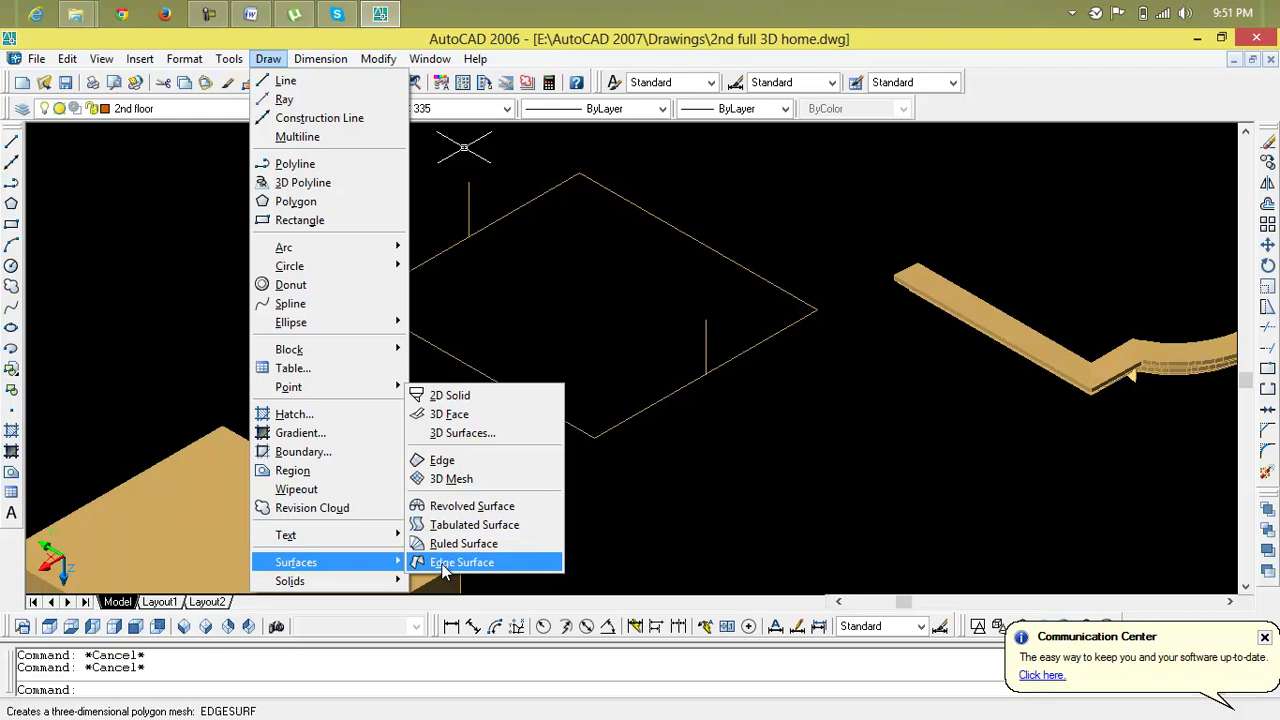
click(446, 414)
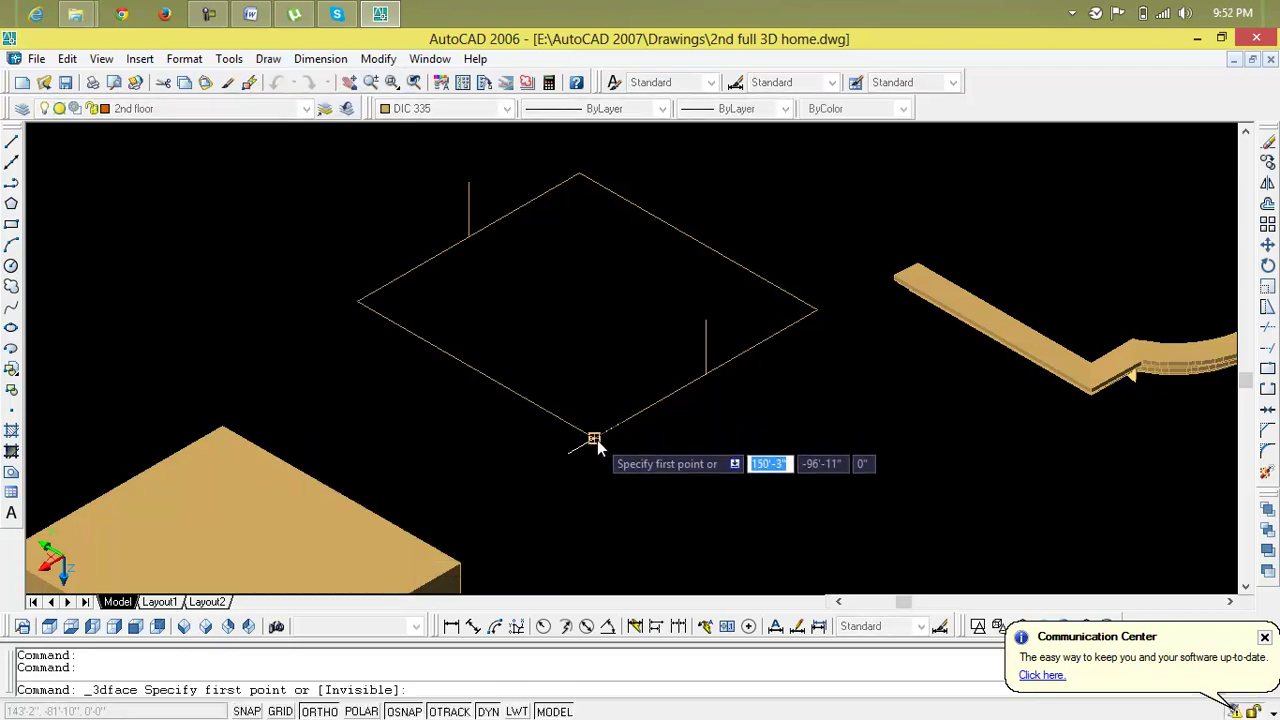
click(594, 440)
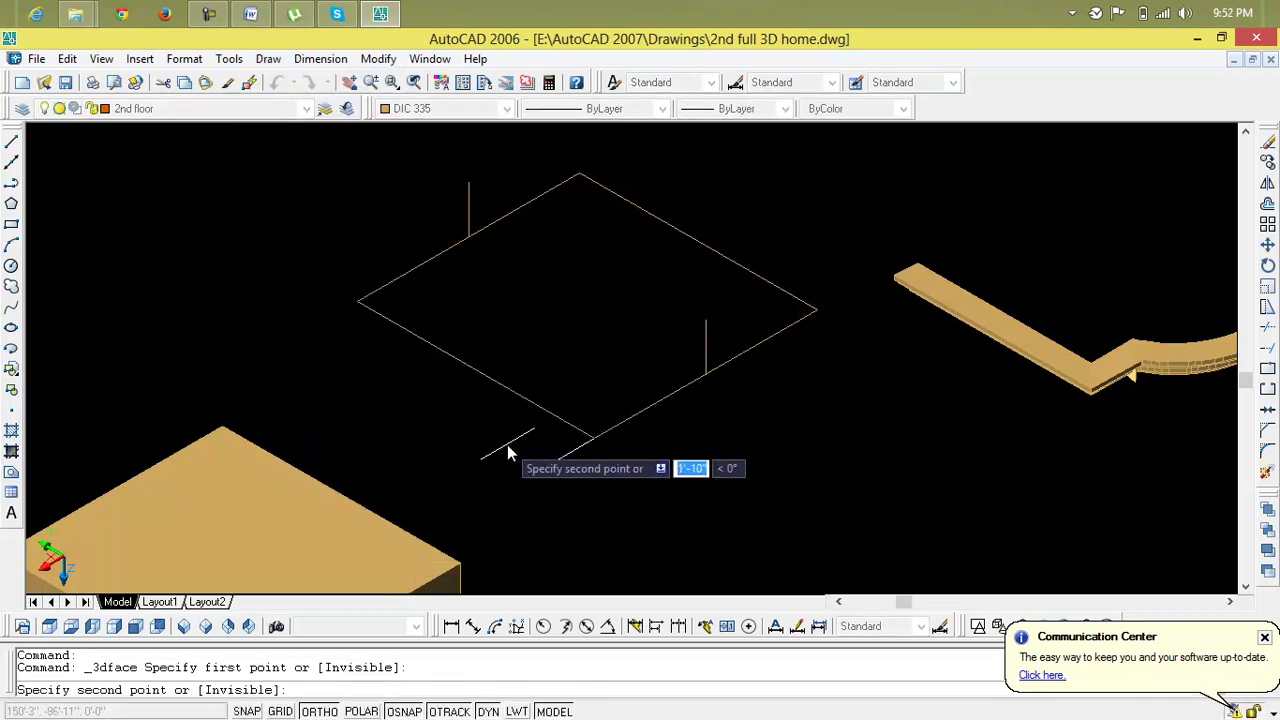
click(704, 319)
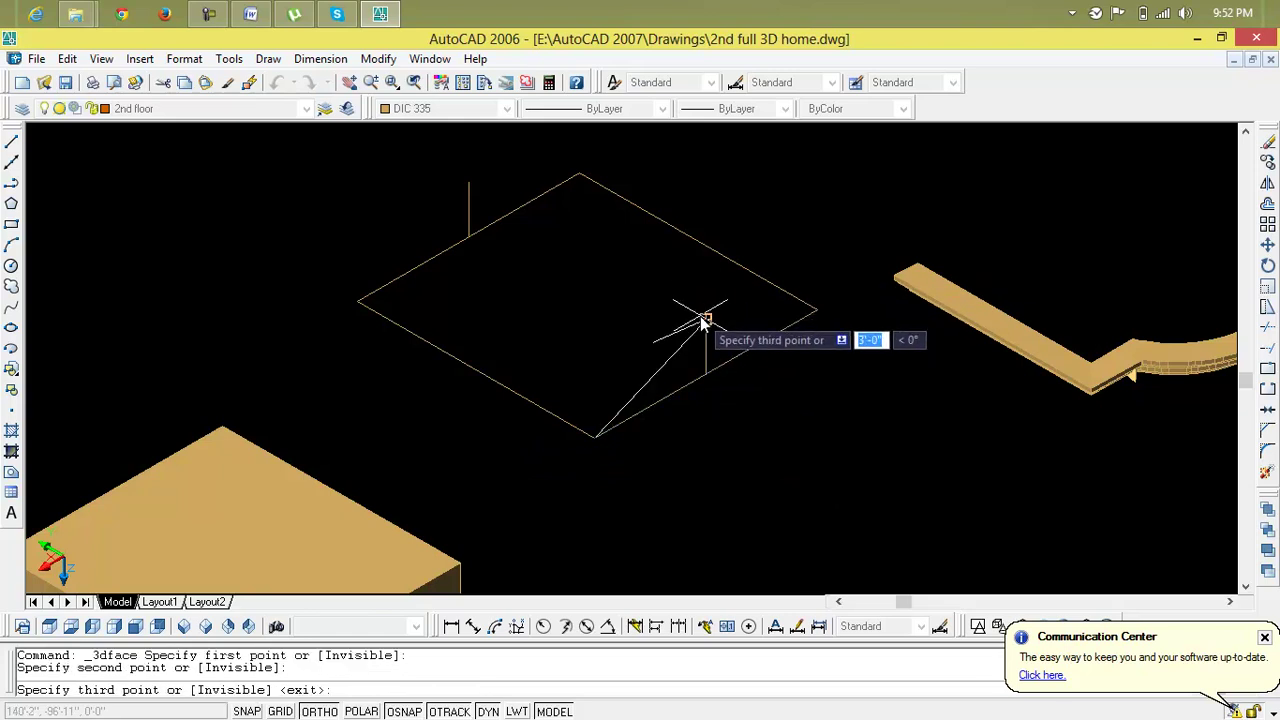
click(816, 310)
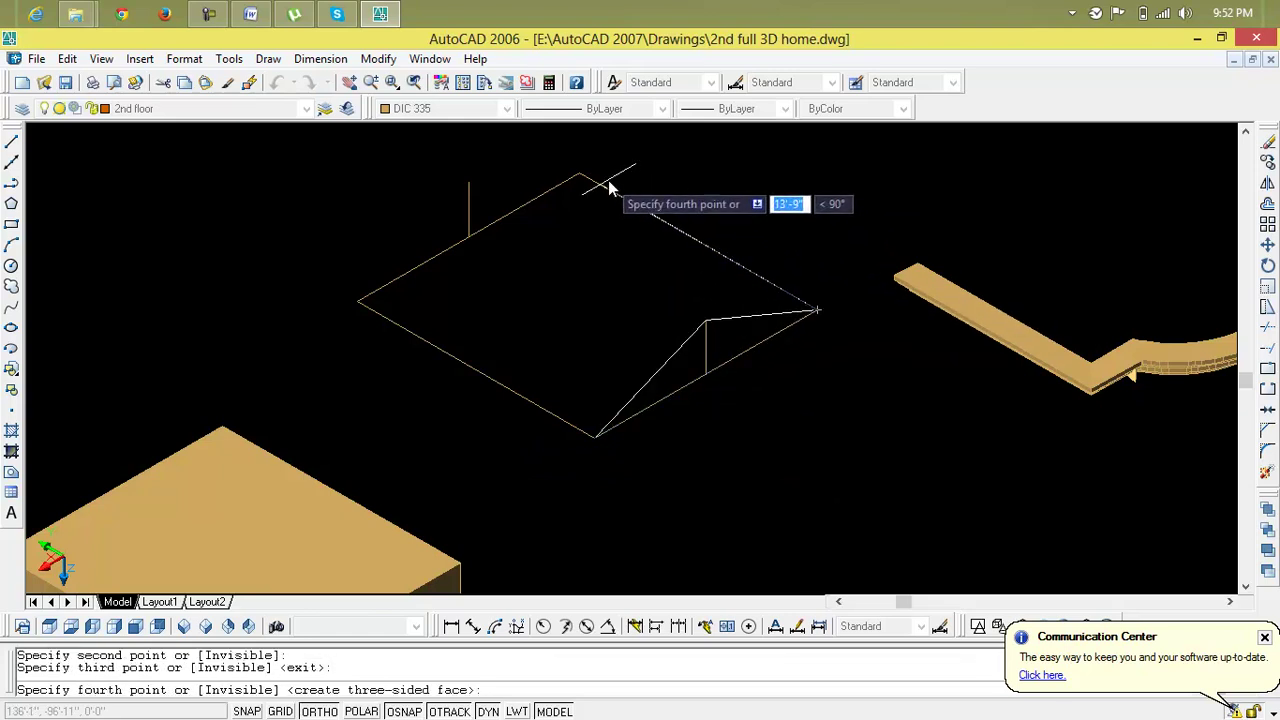
click(580, 174)
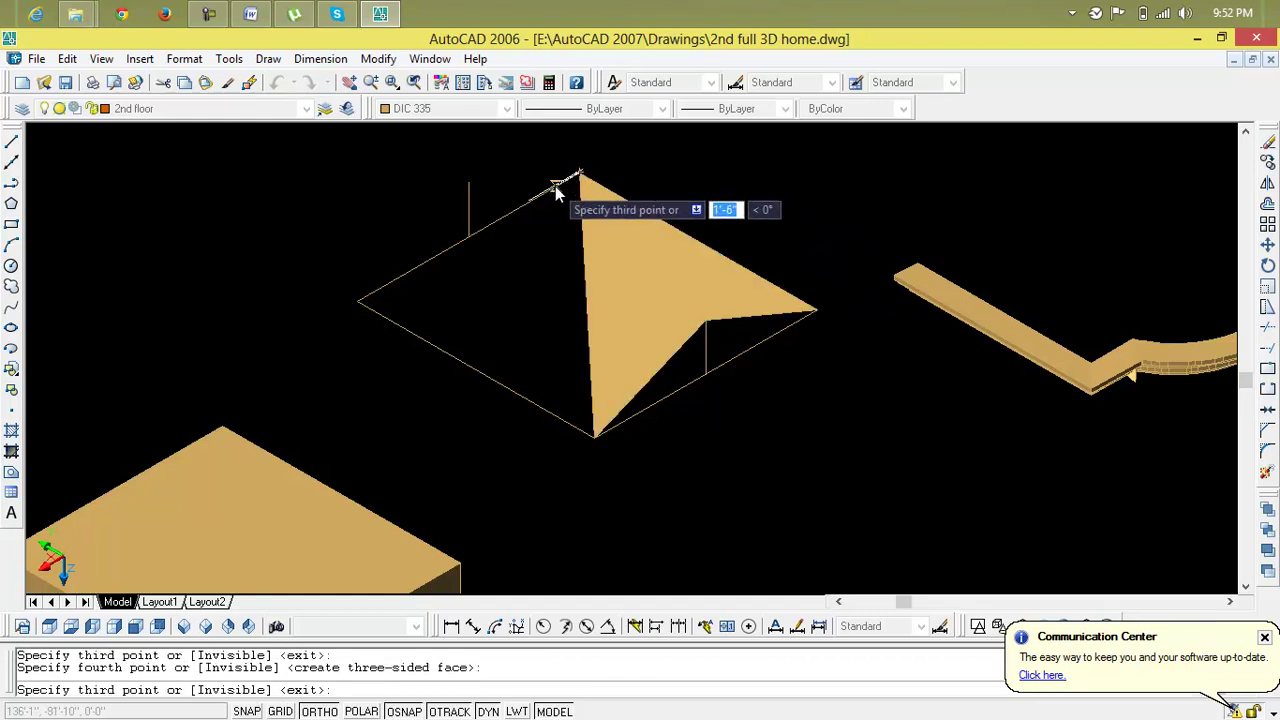
click(467, 182)
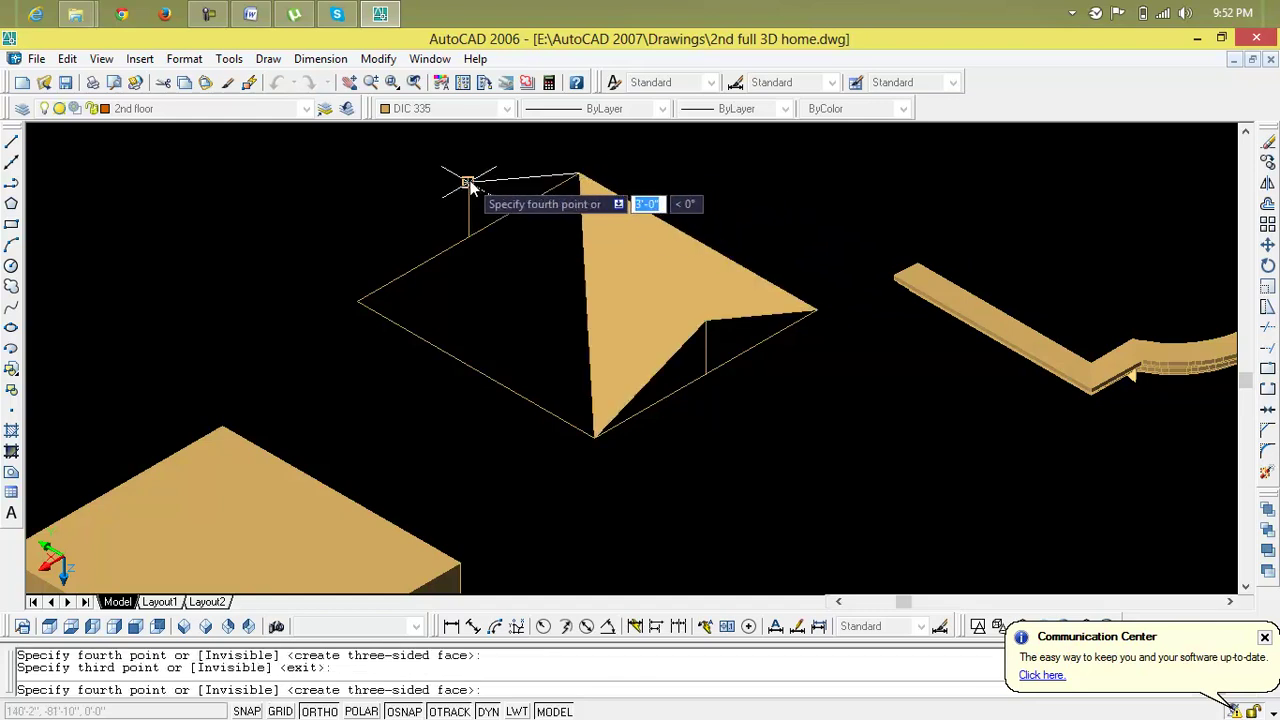
click(355, 300)
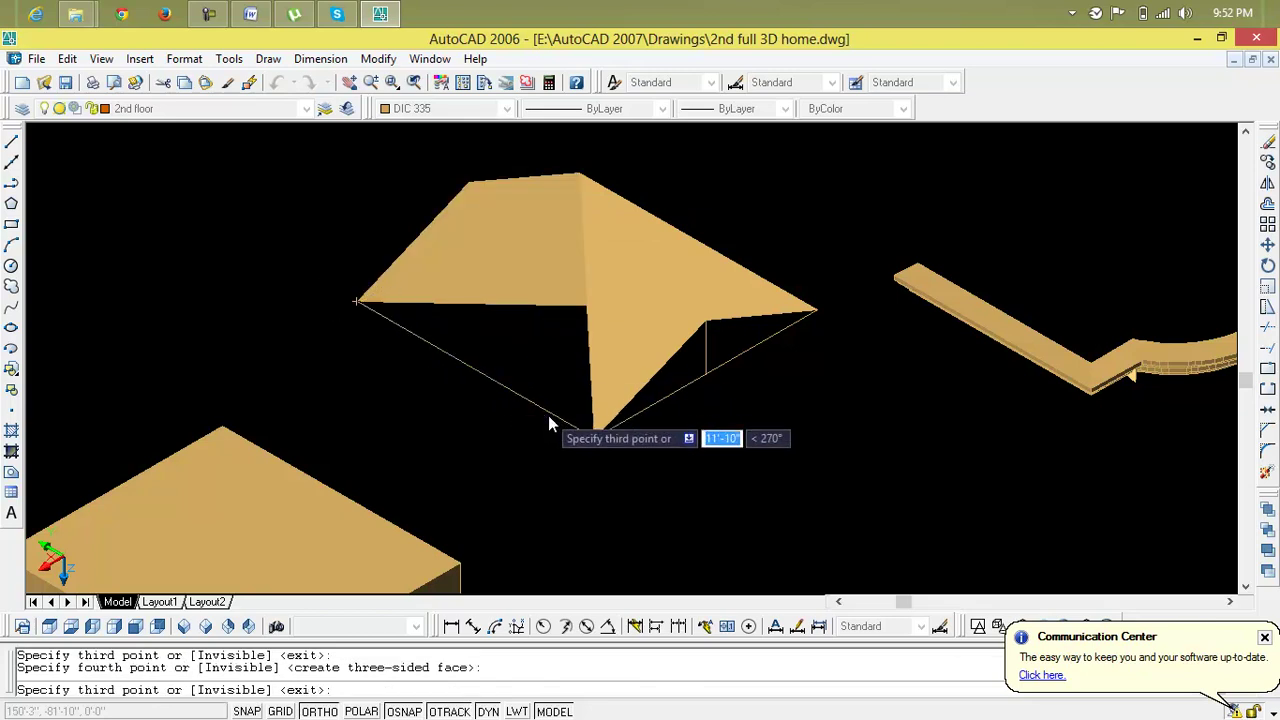
click(594, 438)
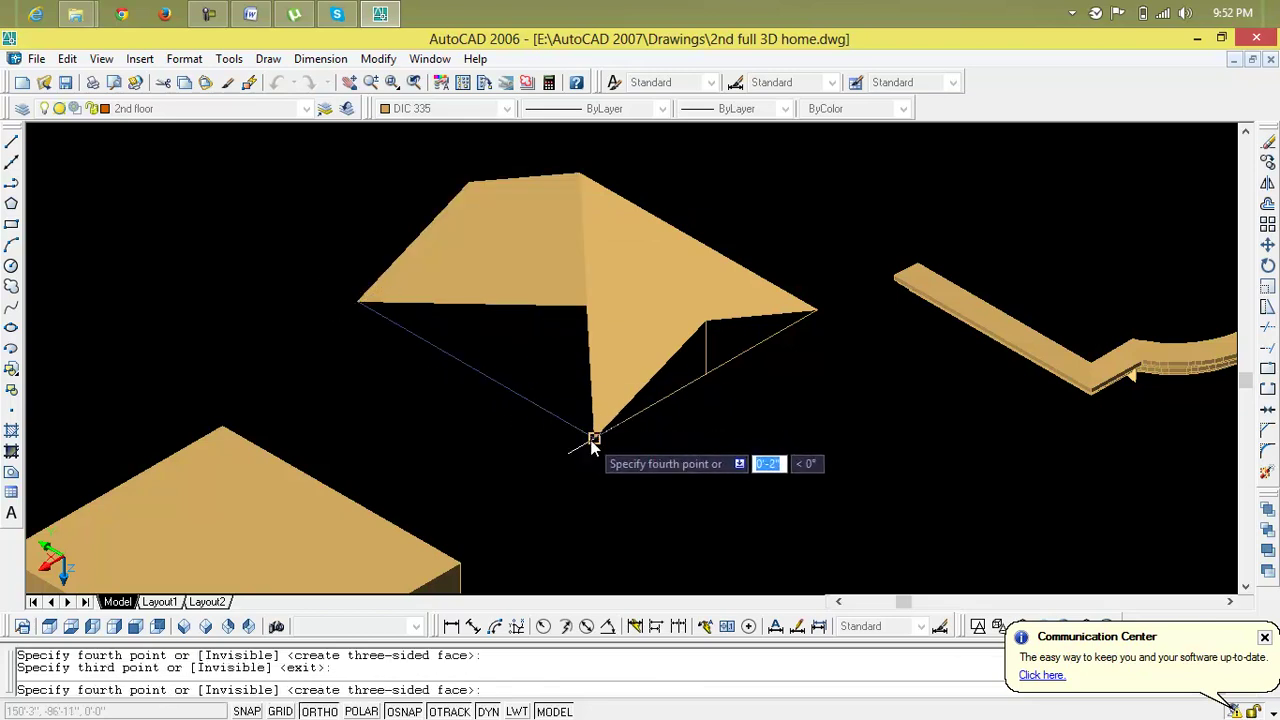
click(586, 305)
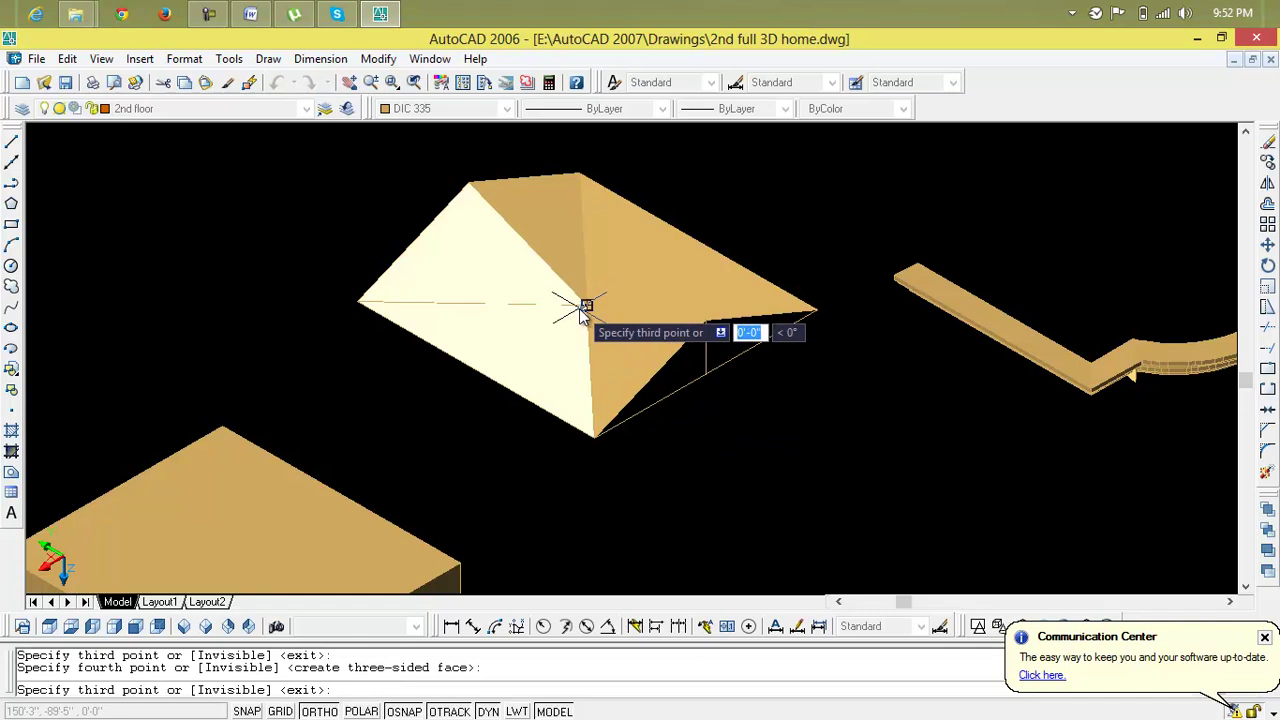
Cancel 3DFACE and zoom in and out to inspect the hip roof's faces
key(Escape)
key(Escape)
scroll(598, 347, down, 5)
scroll(598, 347, up, 1)
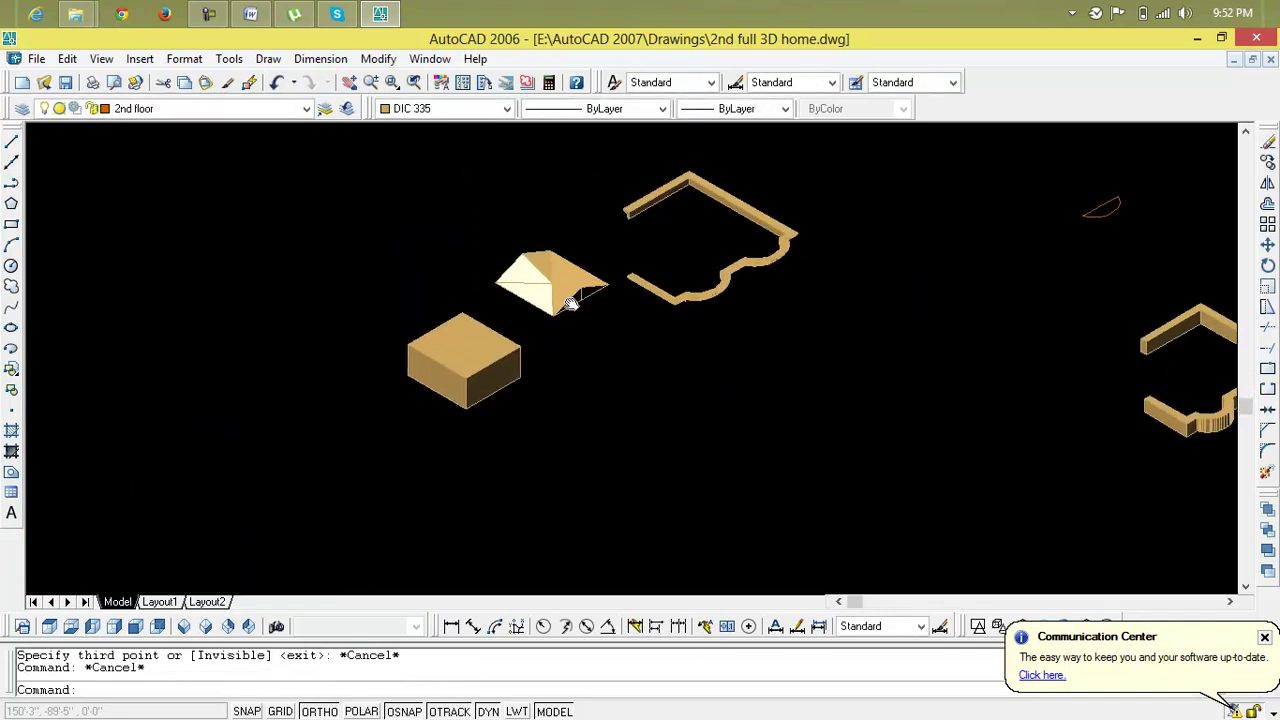
scroll(550, 295, up, 3)
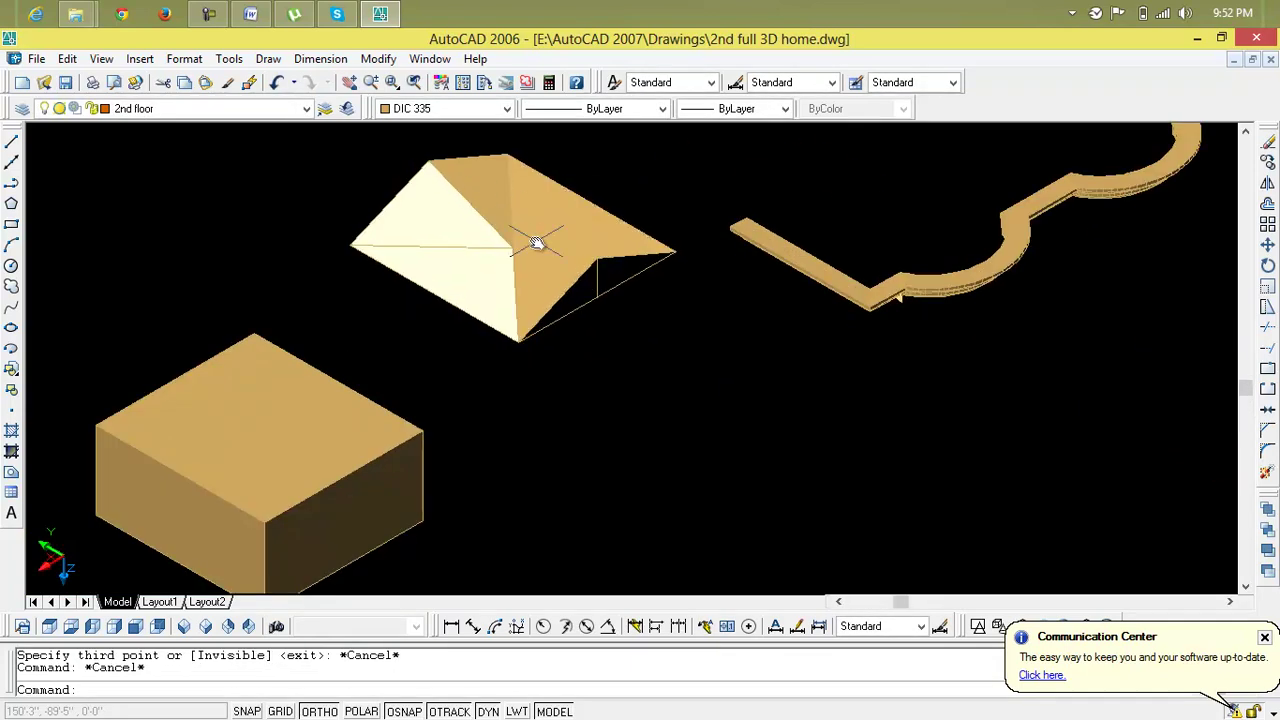
scroll(537, 245, down, 2)
scroll(540, 272, up, 4)
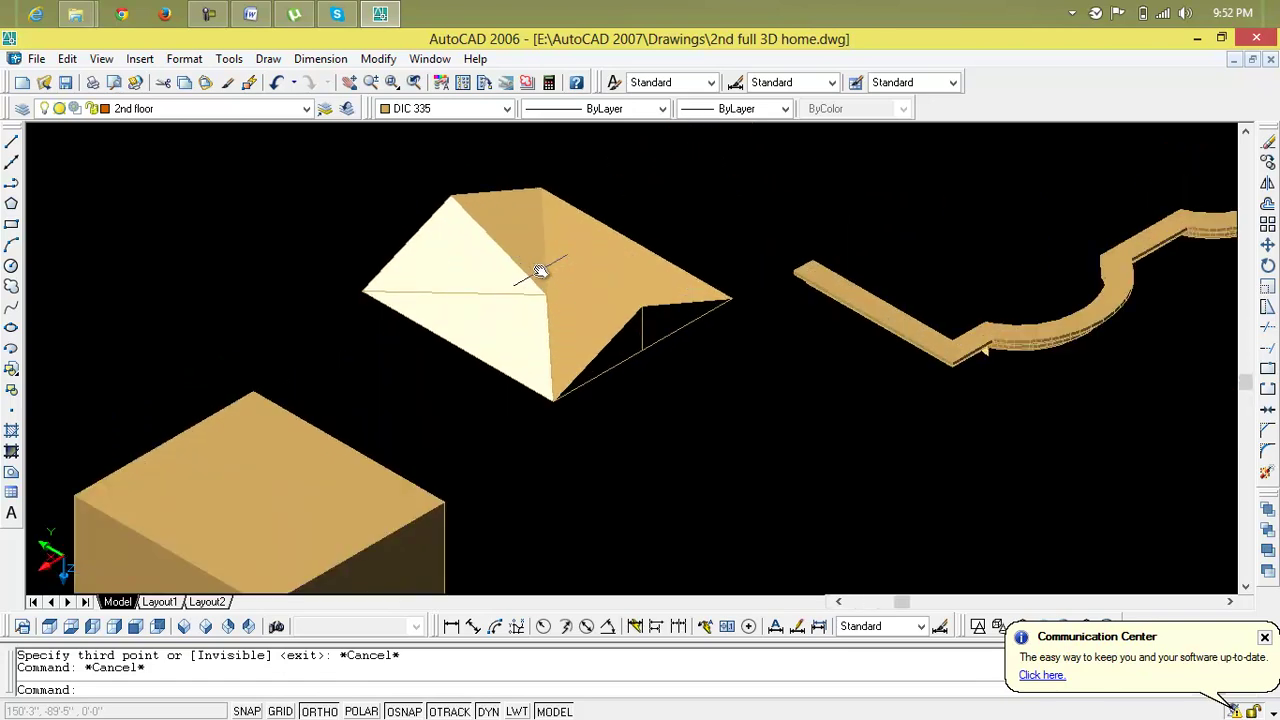
scroll(533, 282, down, 2)
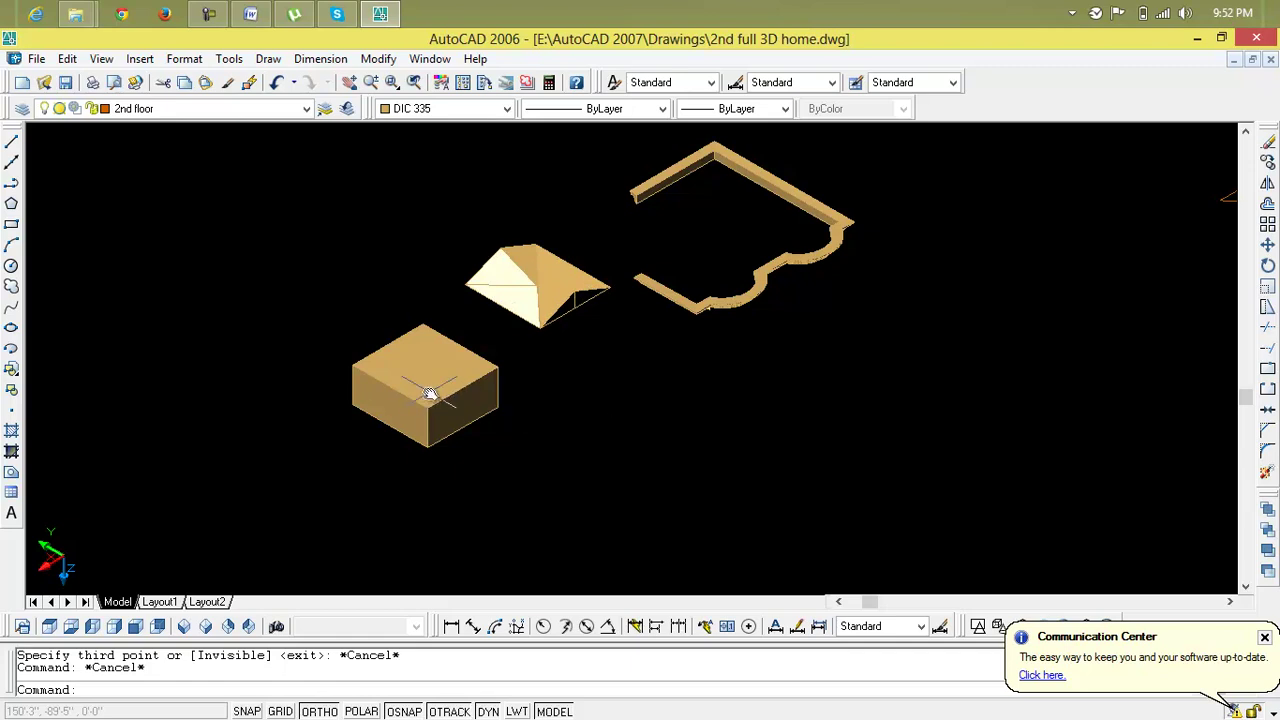
scroll(543, 288, up, 1)
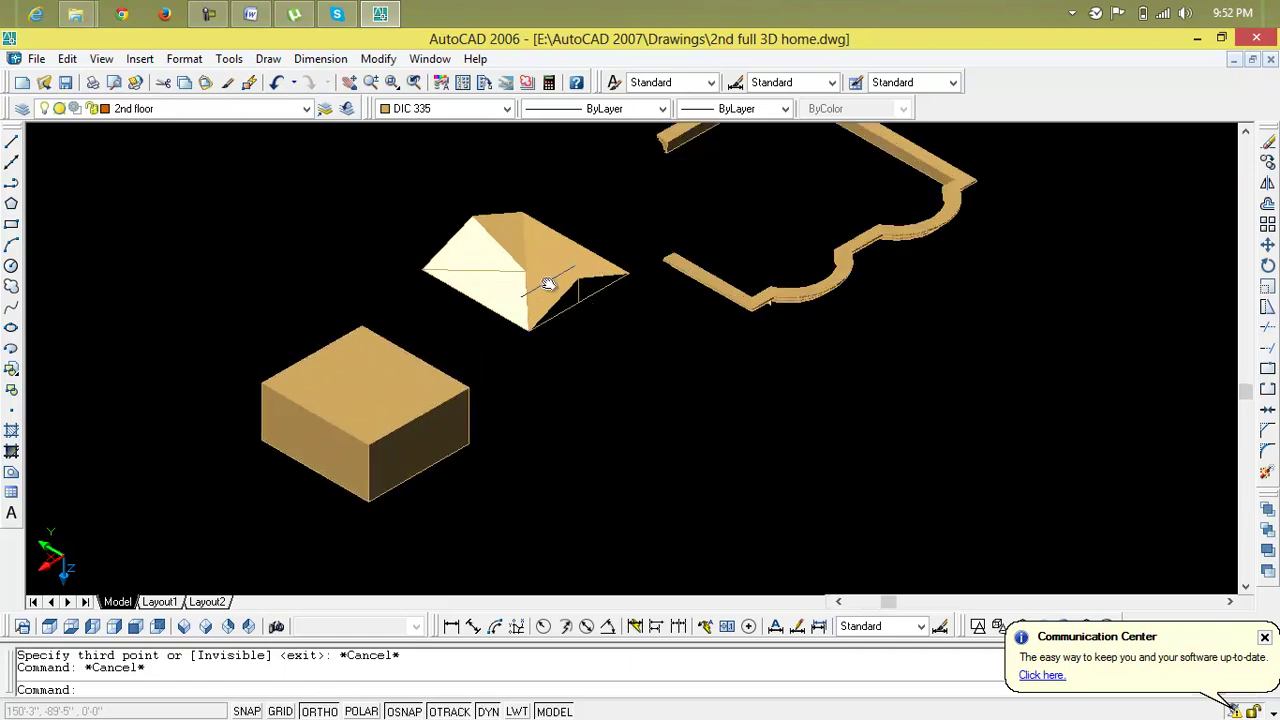
scroll(522, 277, up, 4)
scroll(651, 320, down, 5)
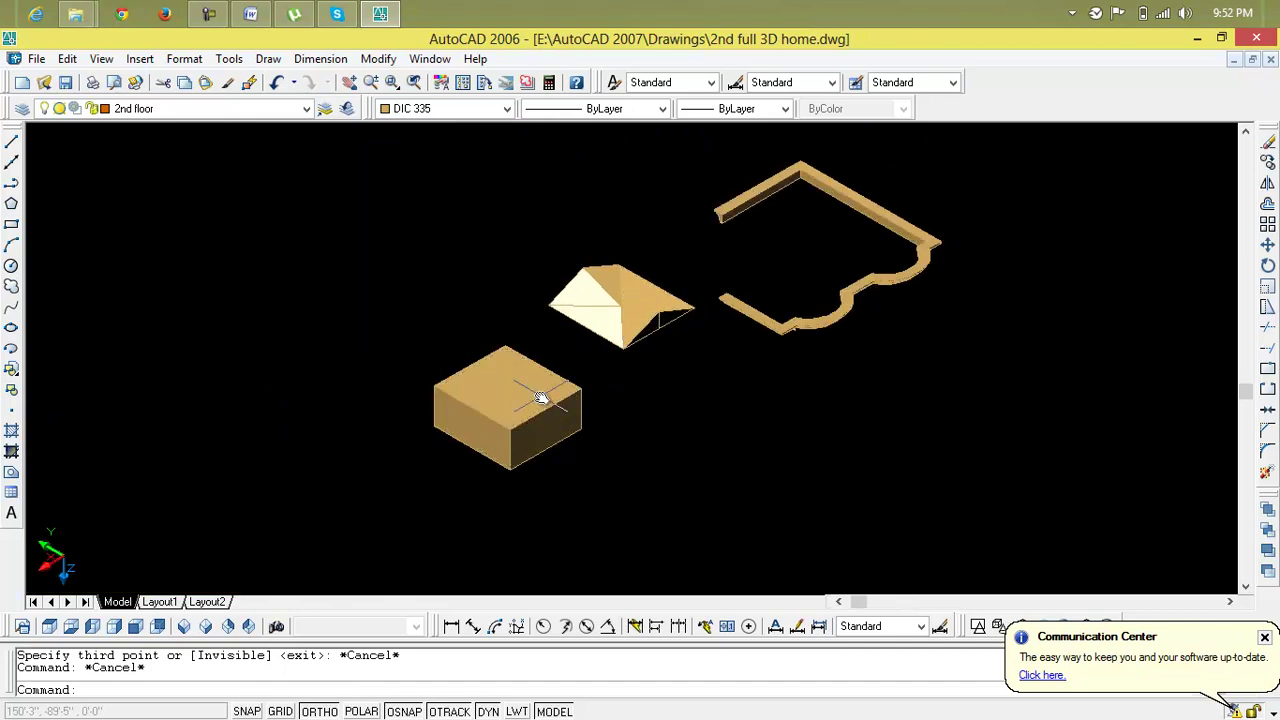
scroll(651, 330, up, 5)
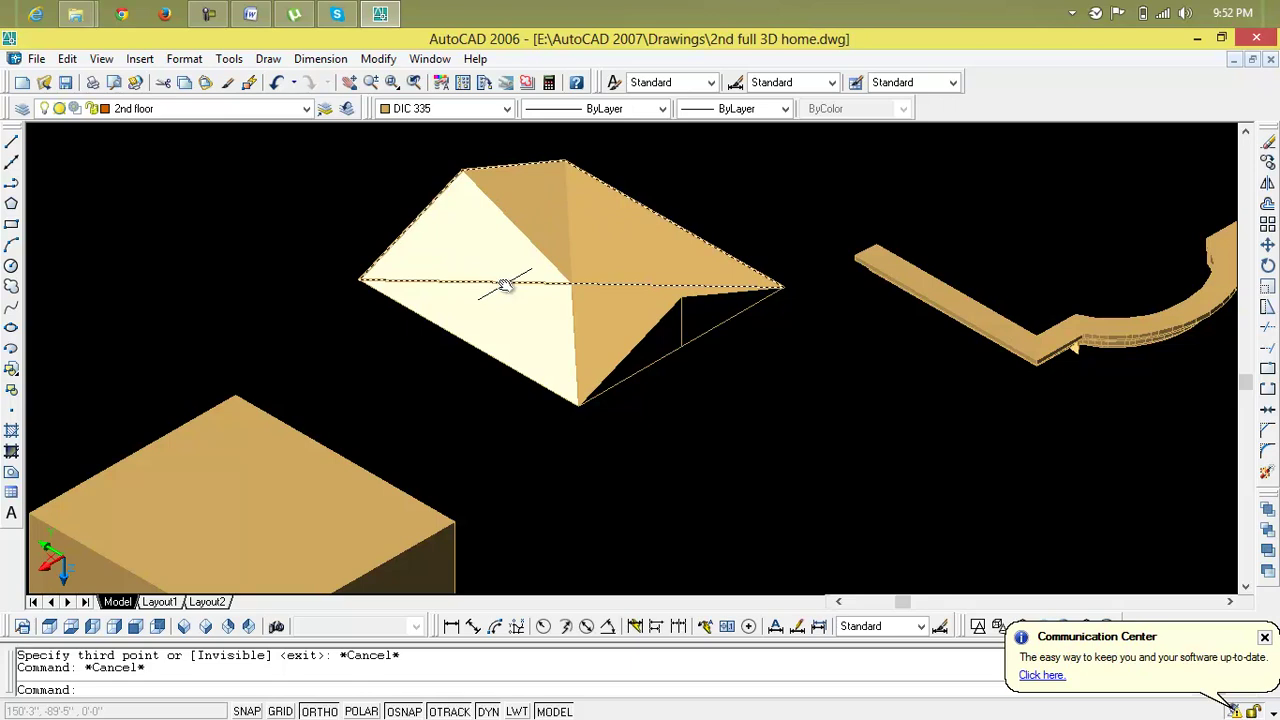
Erase the stray vertical line at the roof's open end
click(680, 325)
key(Delete)
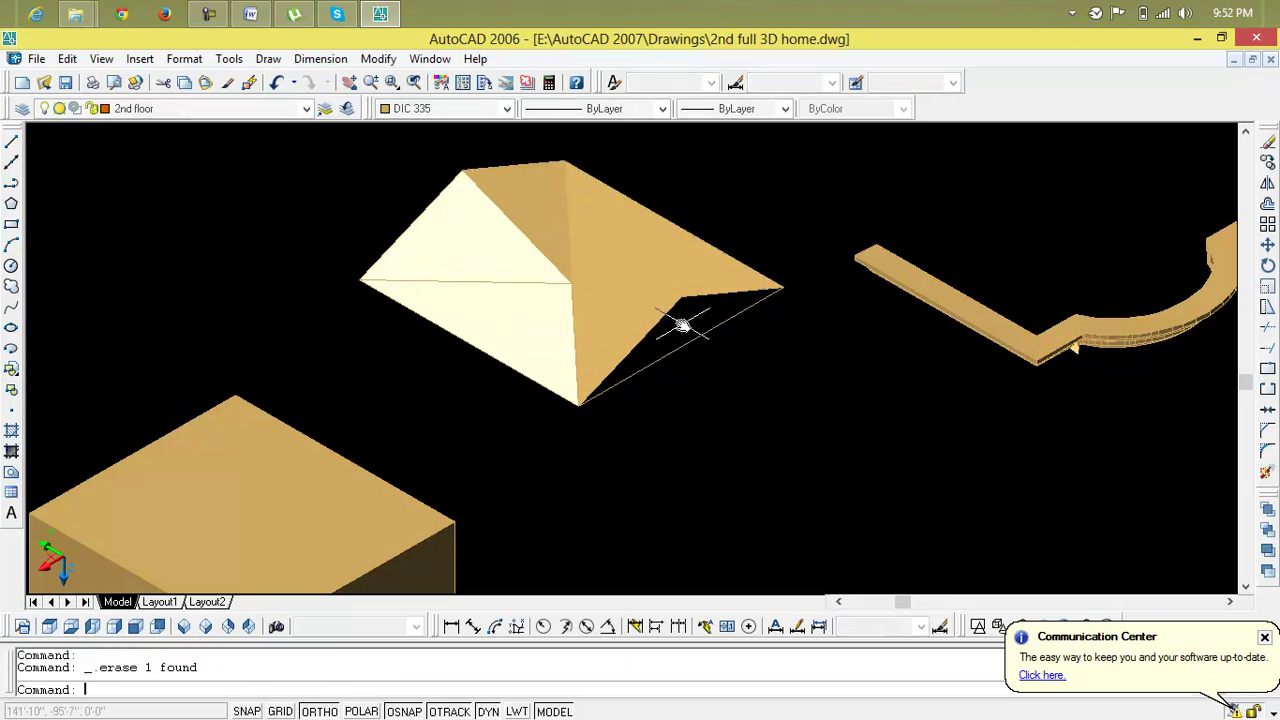
scroll(680, 330, down, 2)
middle_drag(680, 331, 608, 363)
scroll(608, 448, down, 3)
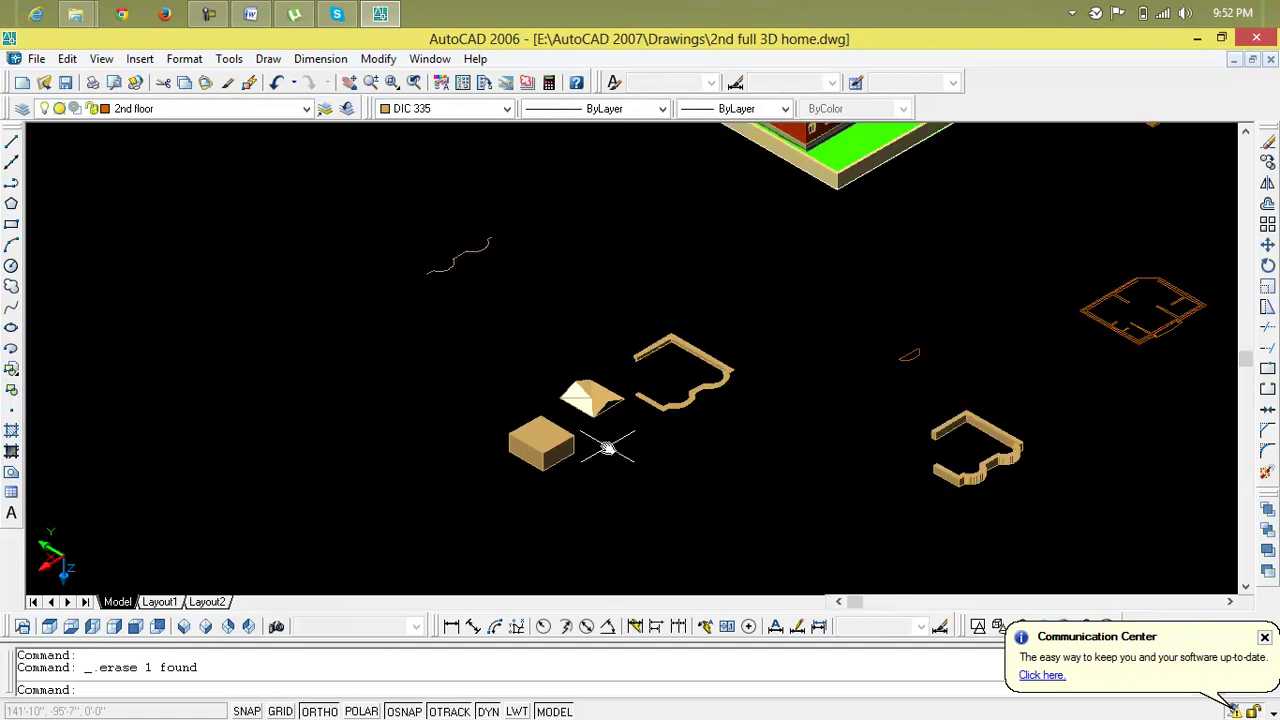
scroll(608, 448, down, 2)
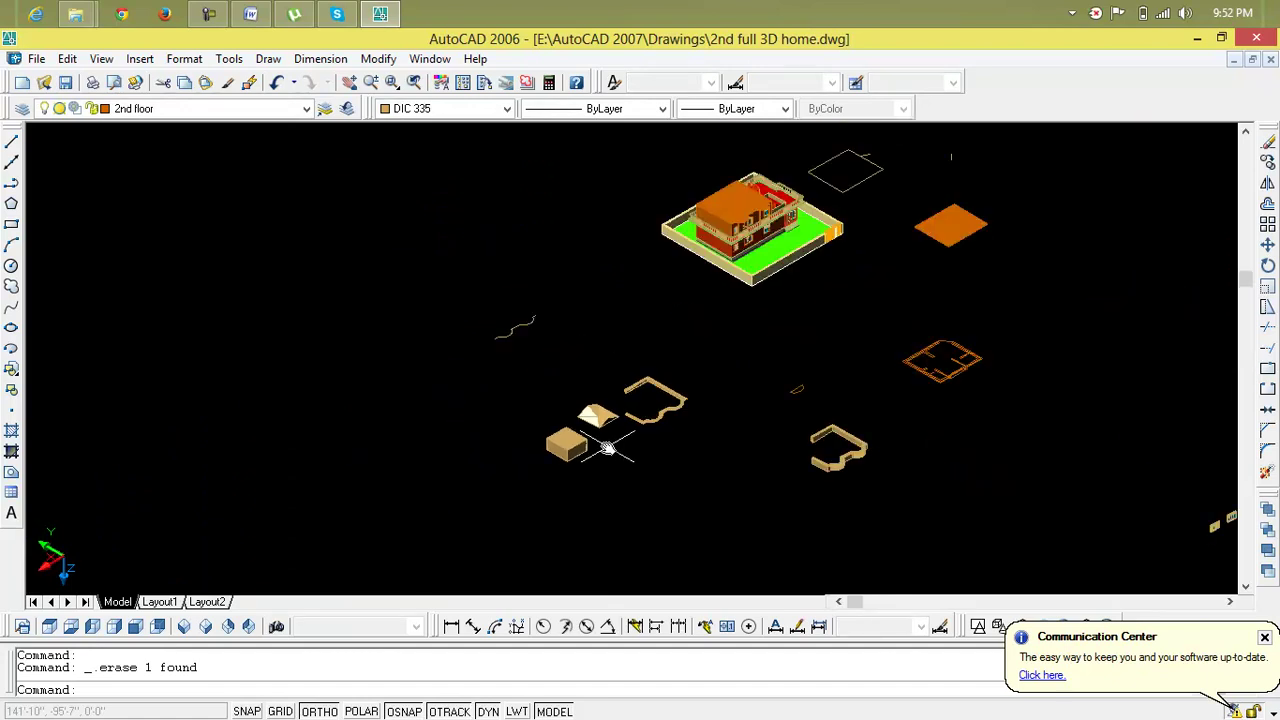
scroll(608, 448, up, 4)
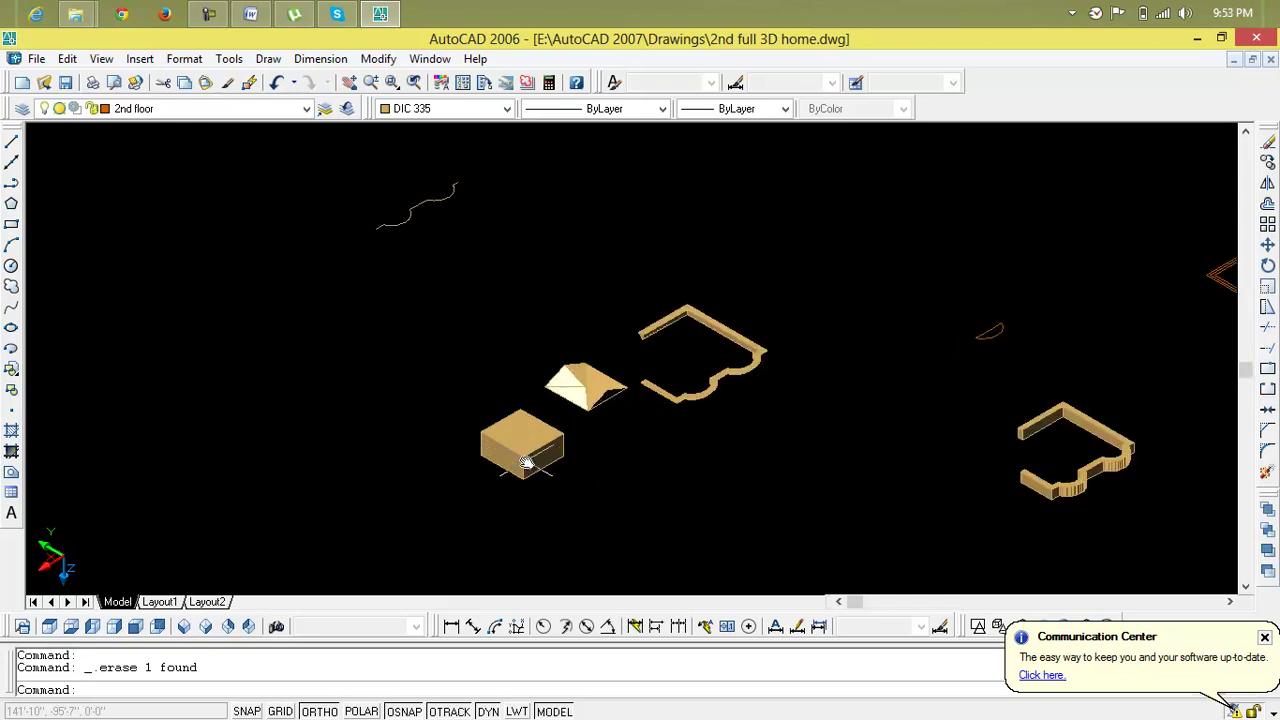
scroll(526, 461, up, 5)
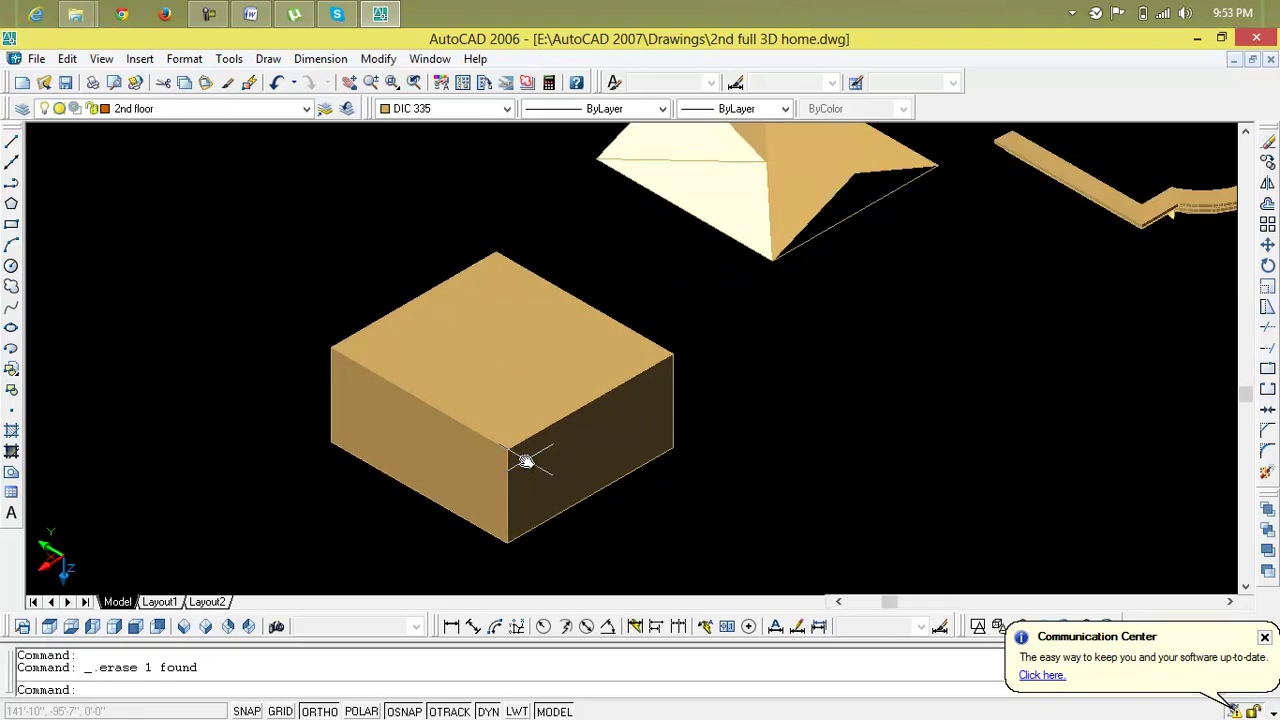
key(Escape)
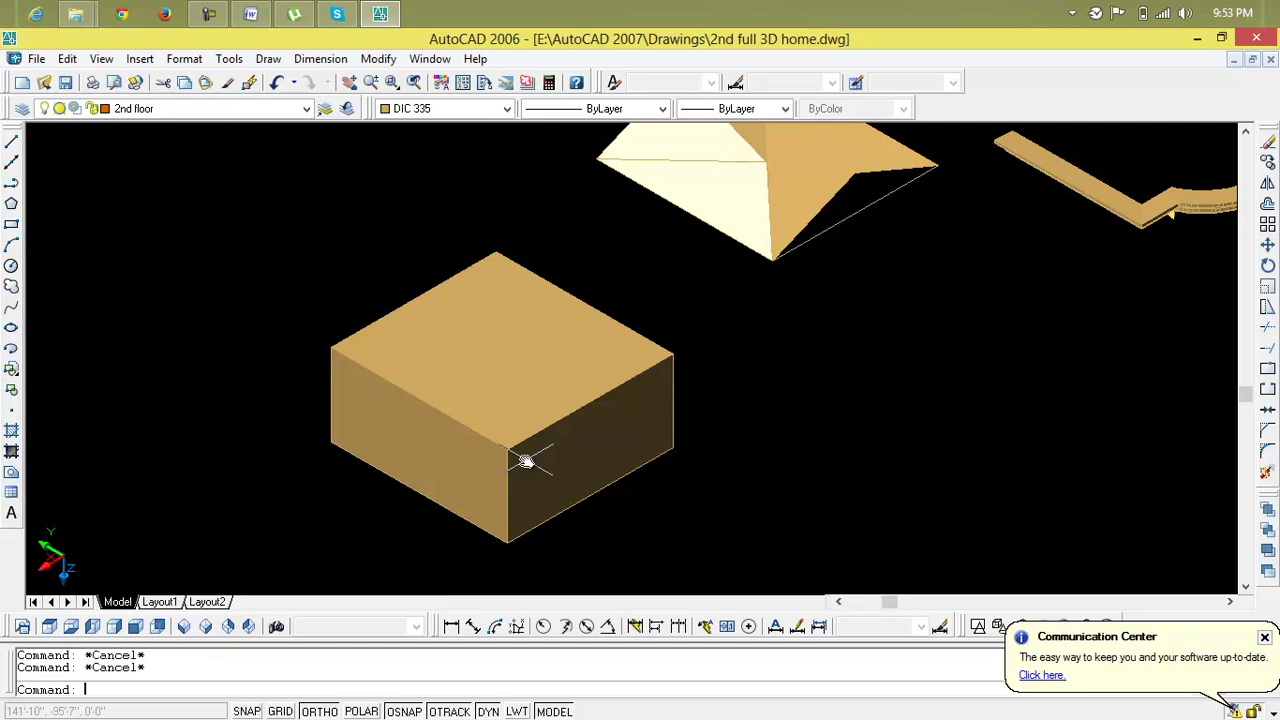
scroll(526, 461, down, 3)
mouse_move(663, 423)
middle_down()
mouse_move(457, 294)
mouse_move(423, 335)
mouse_move(449, 319)
mouse_move(401, 351)
middle_up()
scroll(460, 330, up, 1)
Undo the roof's 3D faces with Ctrl+Z, leaving the outline and two posts
click(443, 176)
click(345, 307)
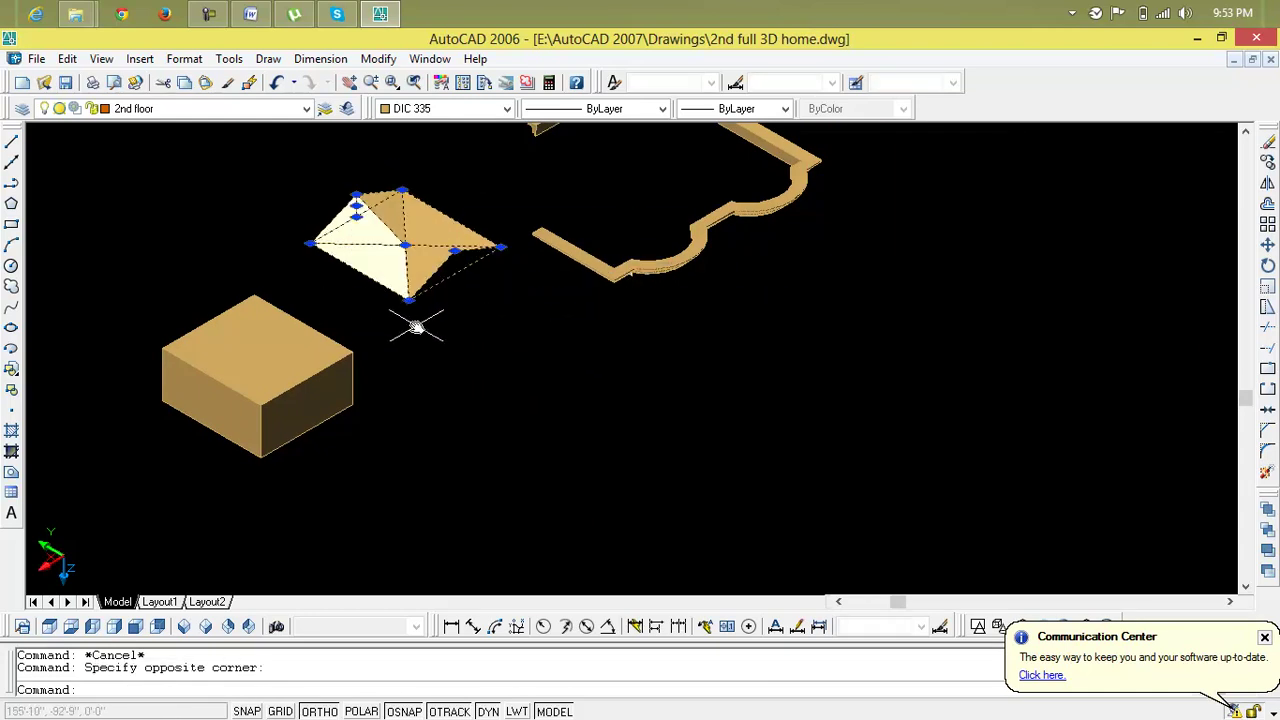
key(Escape)
scroll(418, 328, down, 3)
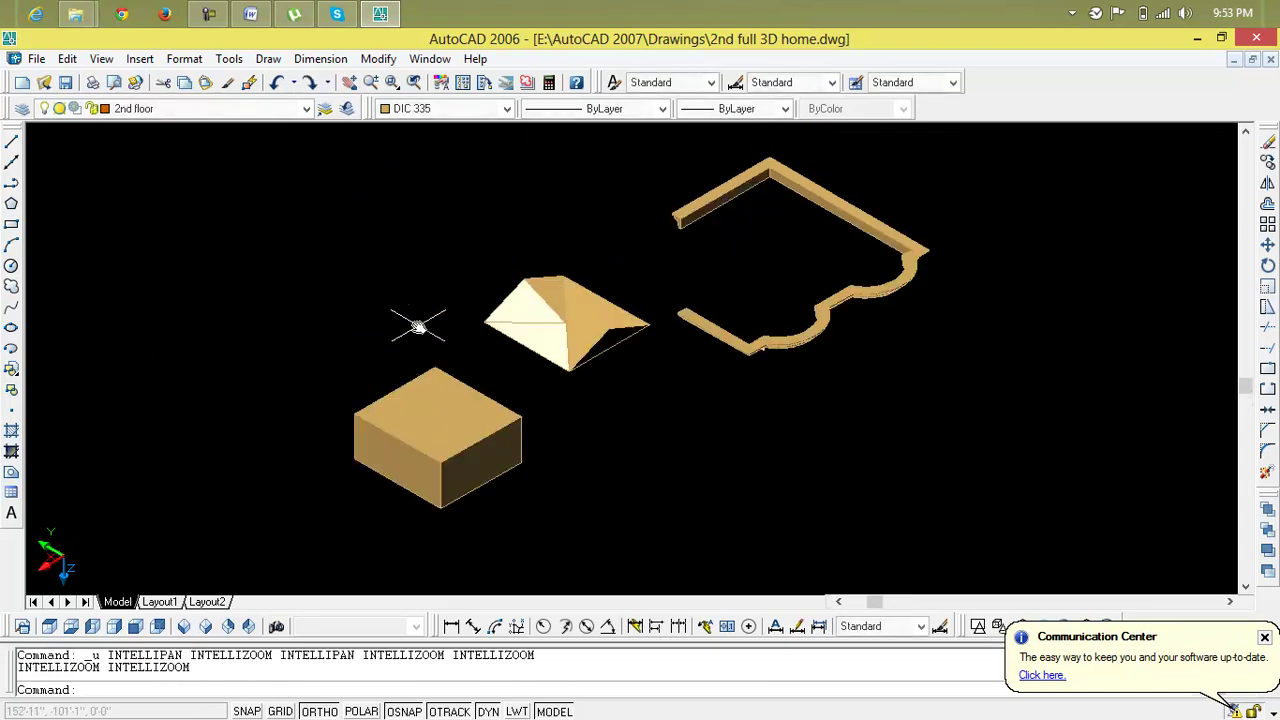
scroll(623, 334, up, 4)
key(ctrl+z)
key(ctrl+z)
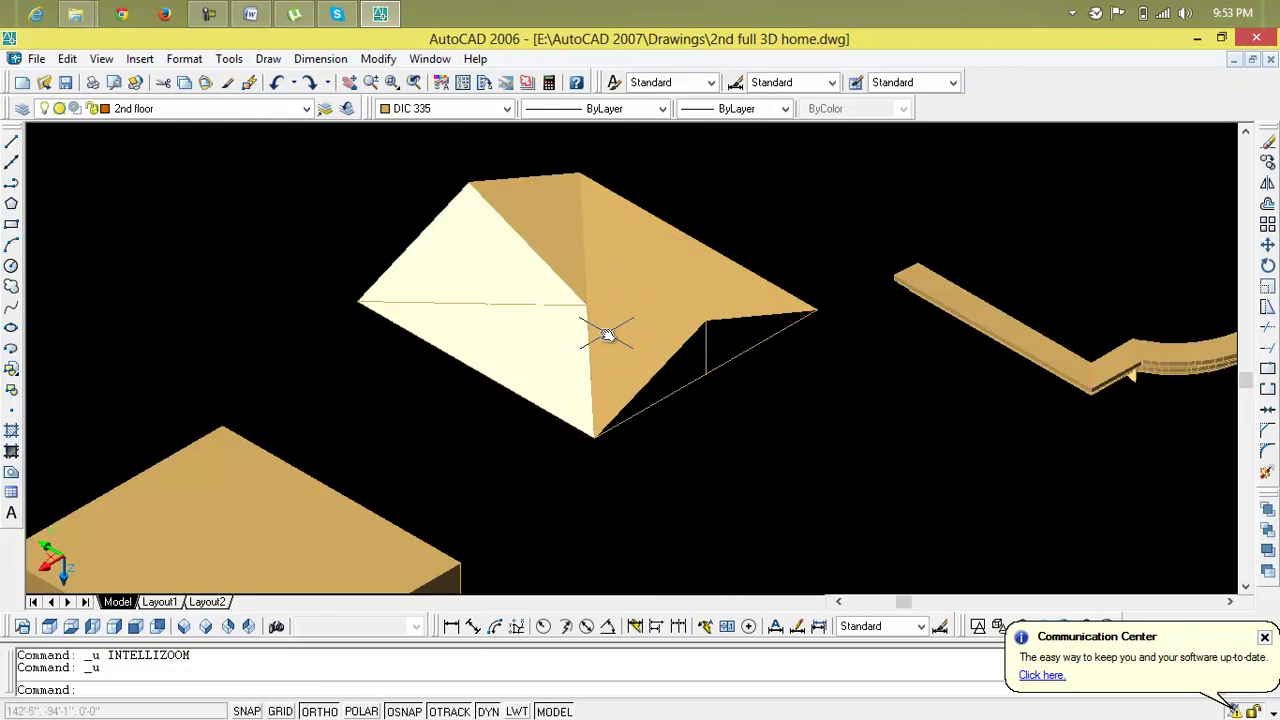
key(ctrl+z)
key(Escape)
key(Escape)
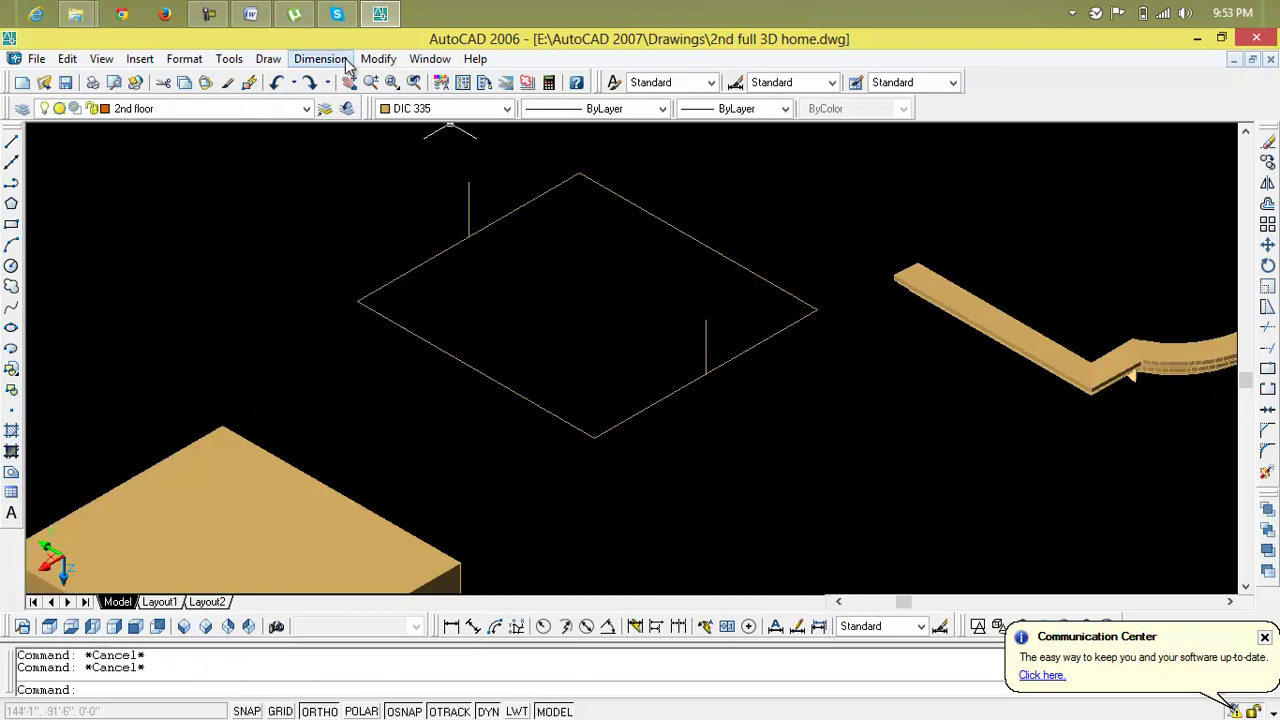
Draw 3D faces for the roof's triangular end face and its left and back slopes
click(371, 58)
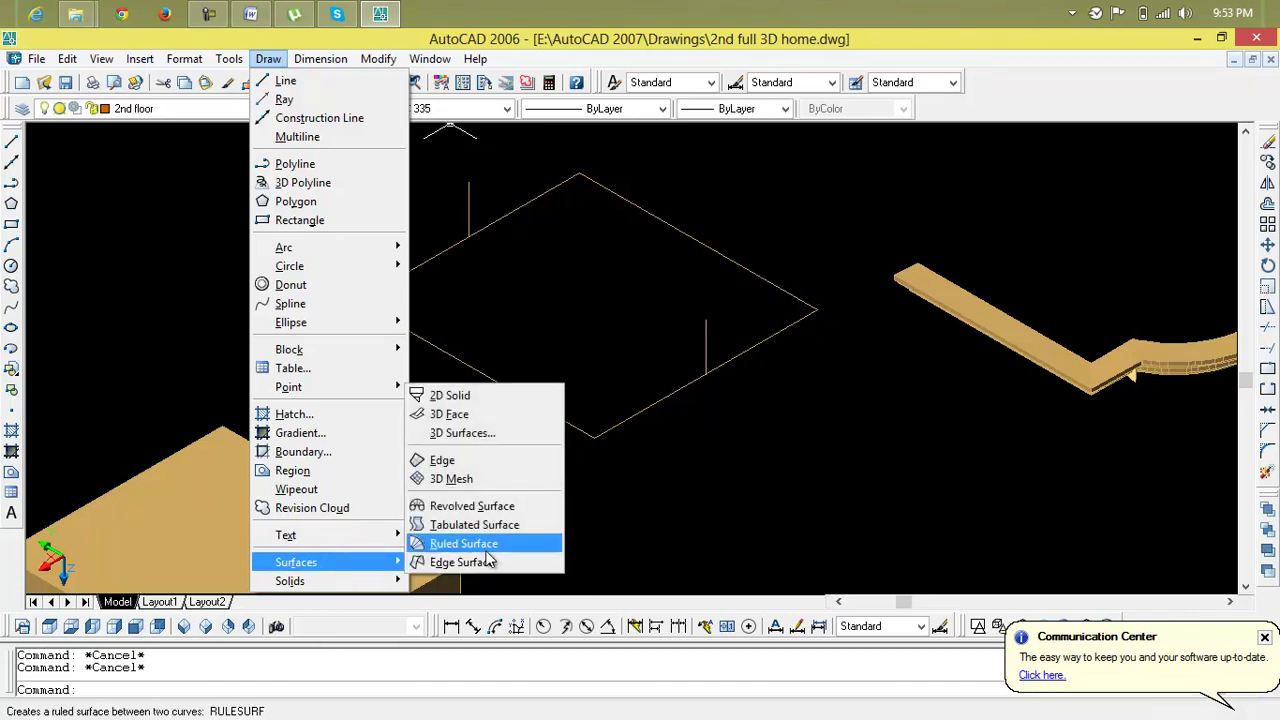
mouse_move(296, 562)
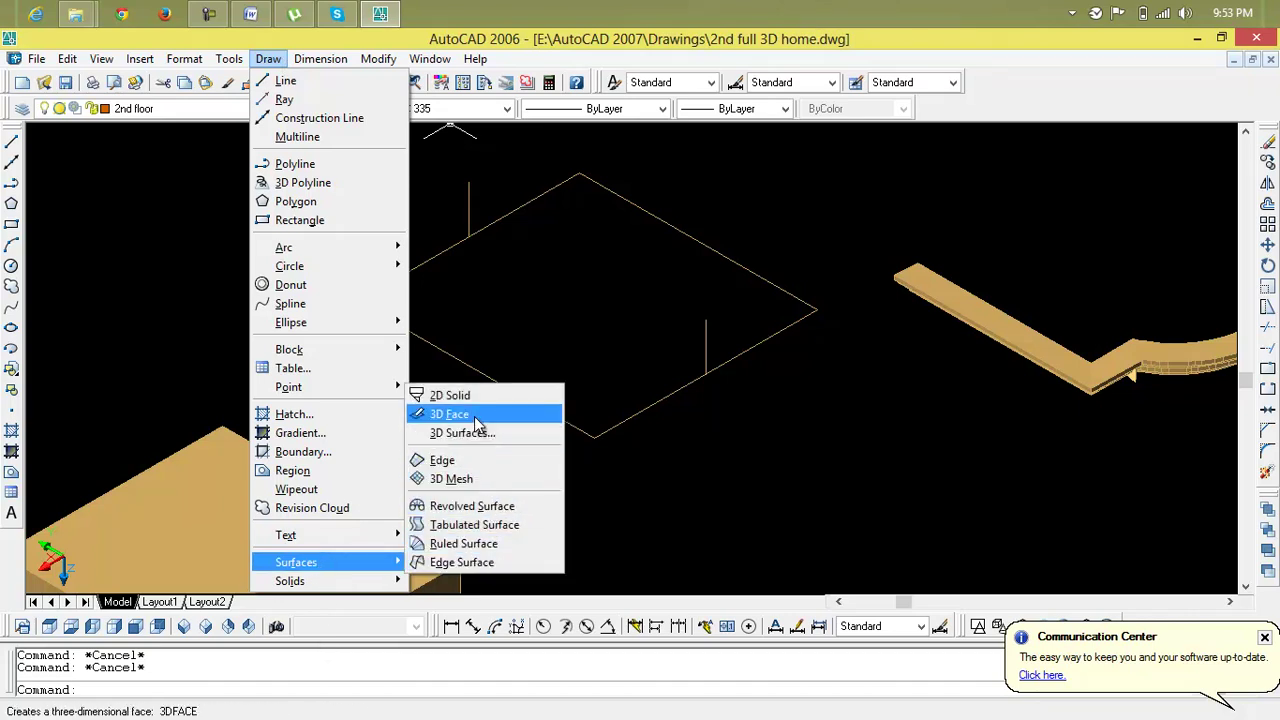
click(474, 415)
click(594, 437)
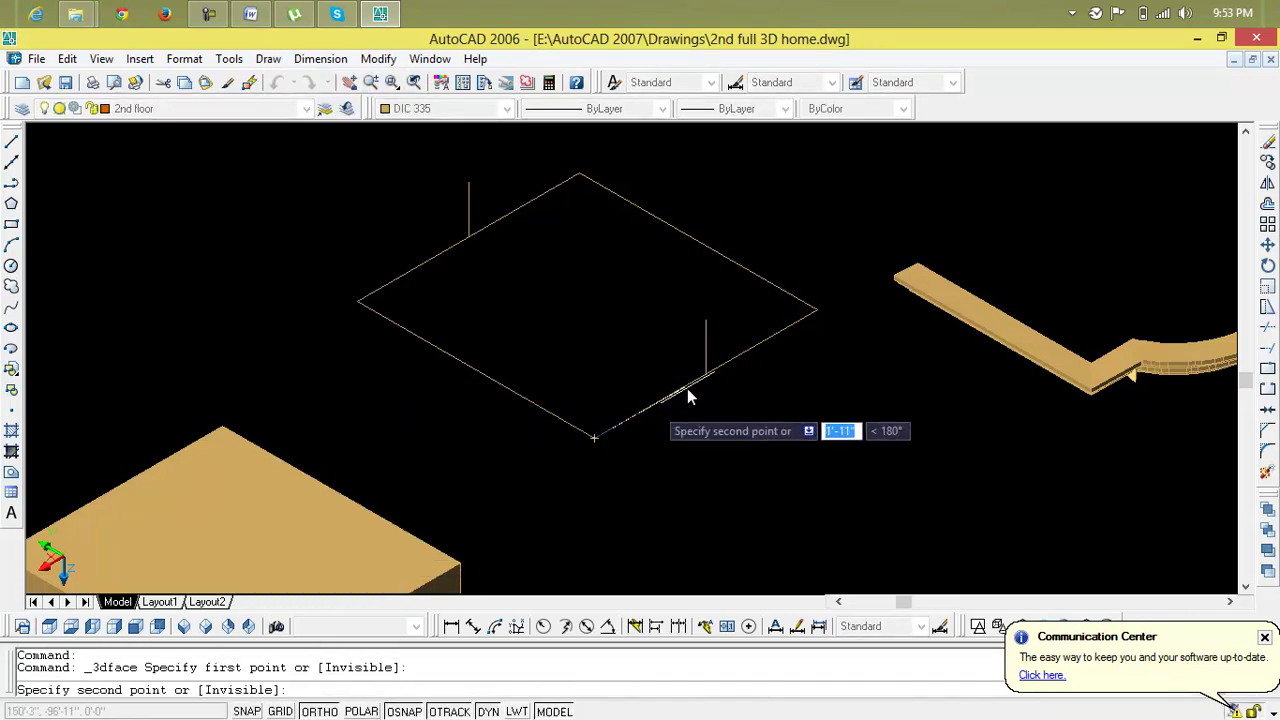
click(706, 320)
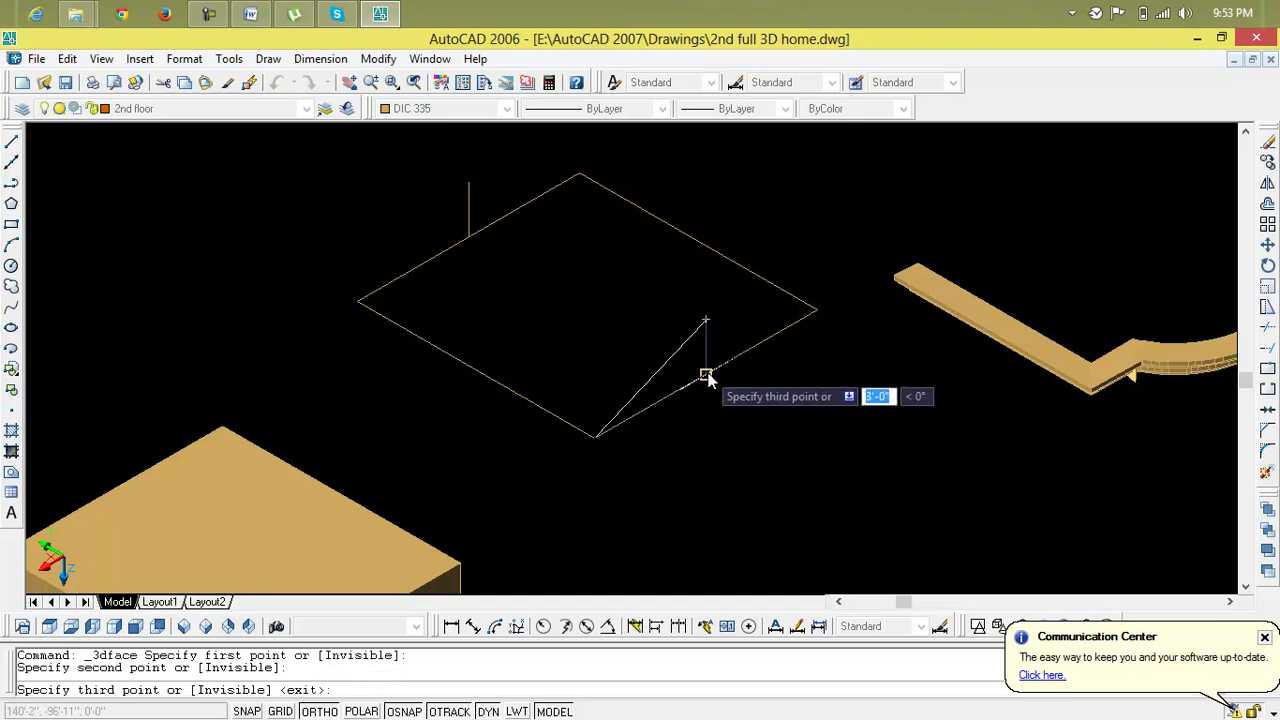
click(706, 374)
click(598, 443)
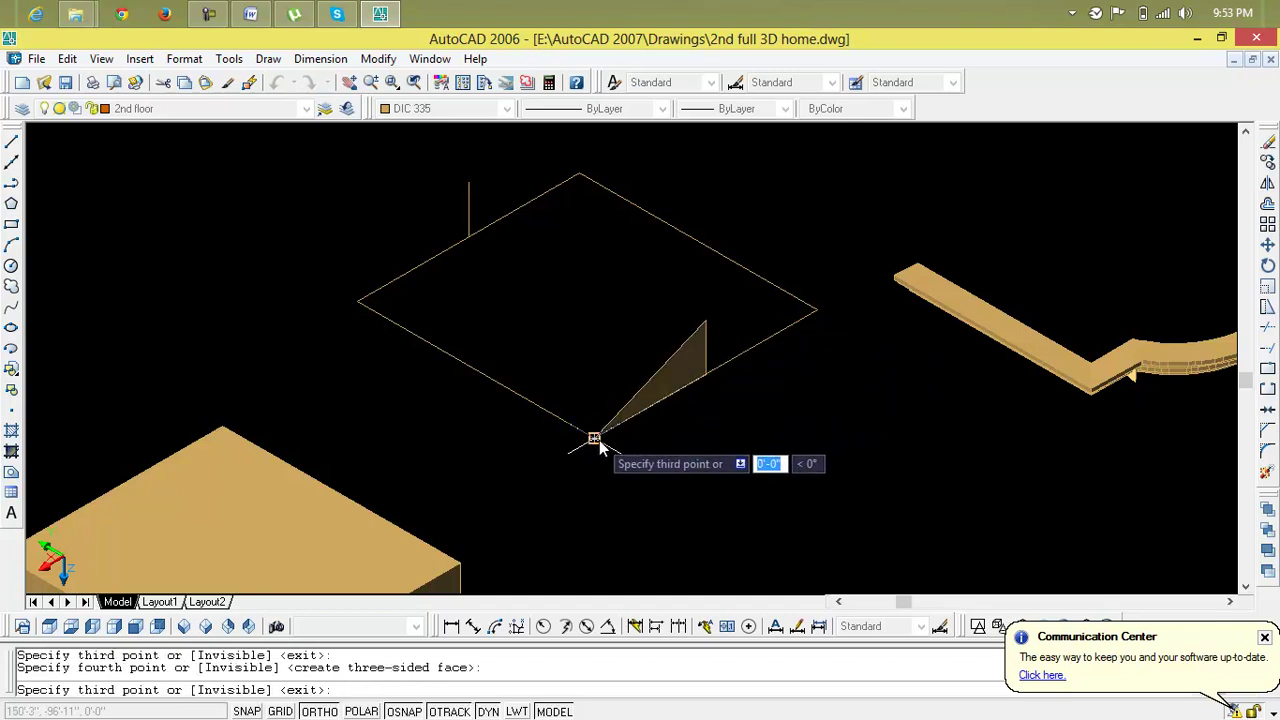
click(357, 302)
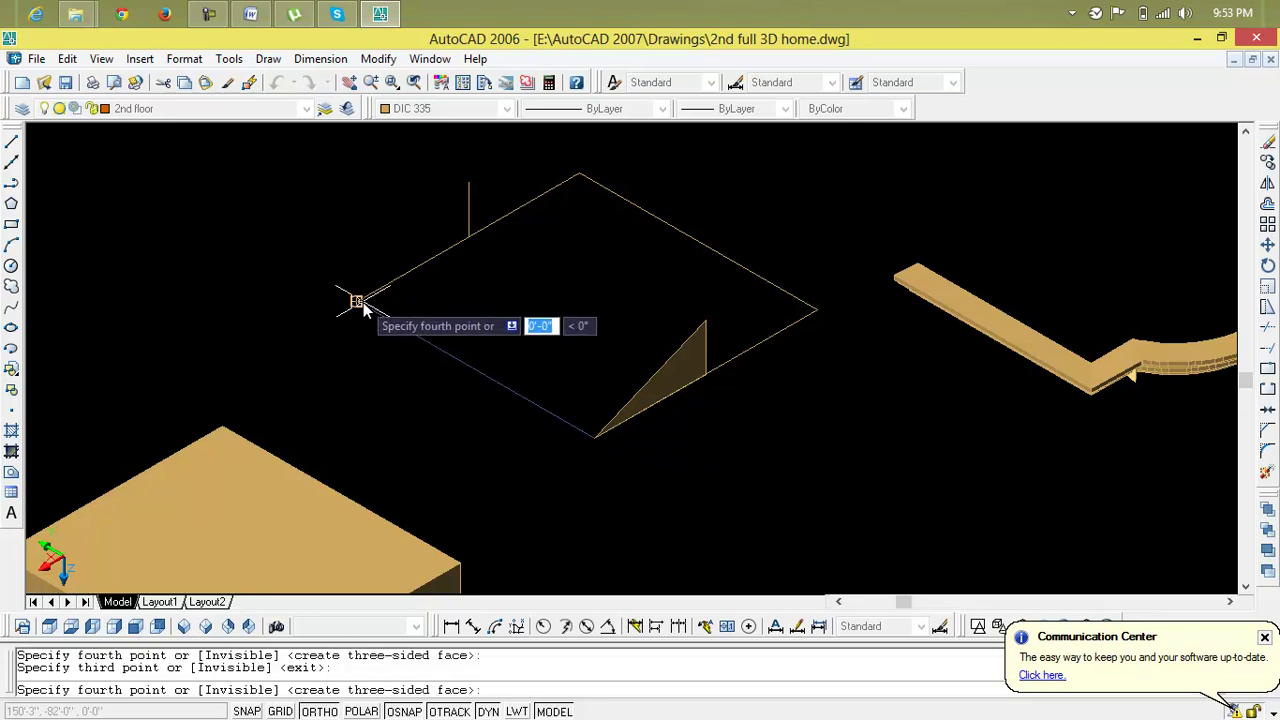
click(464, 182)
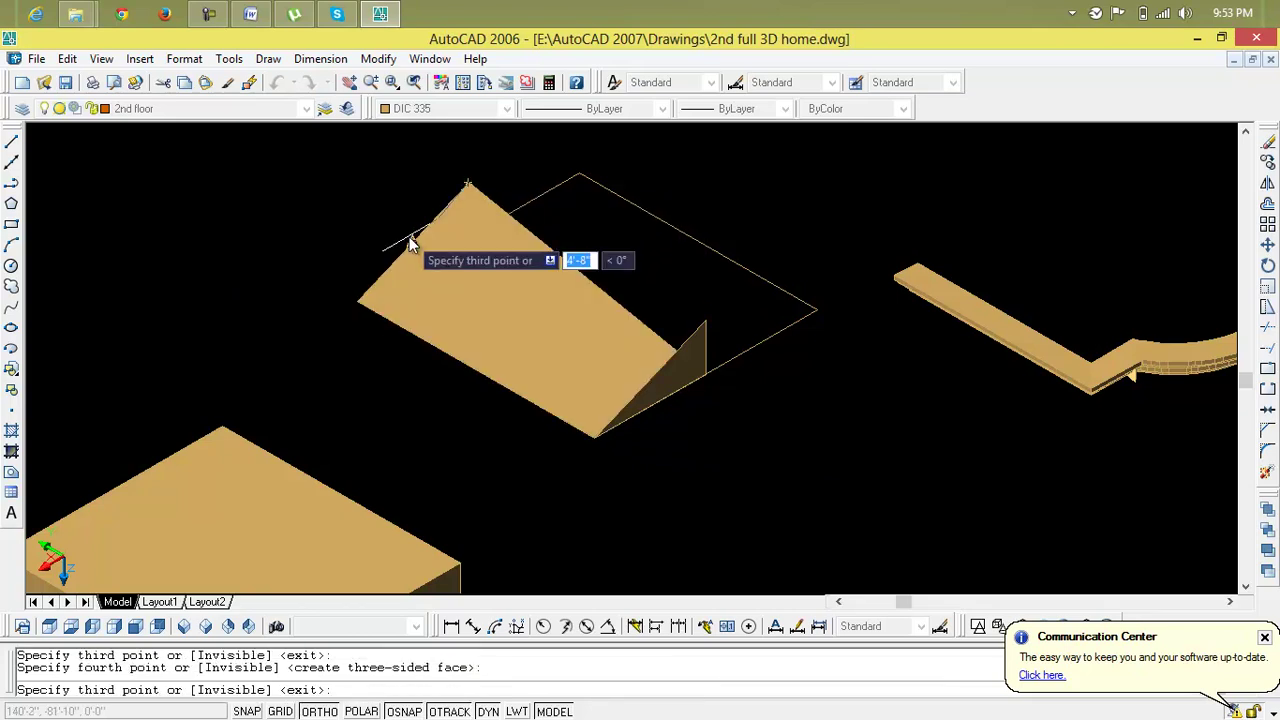
click(578, 175)
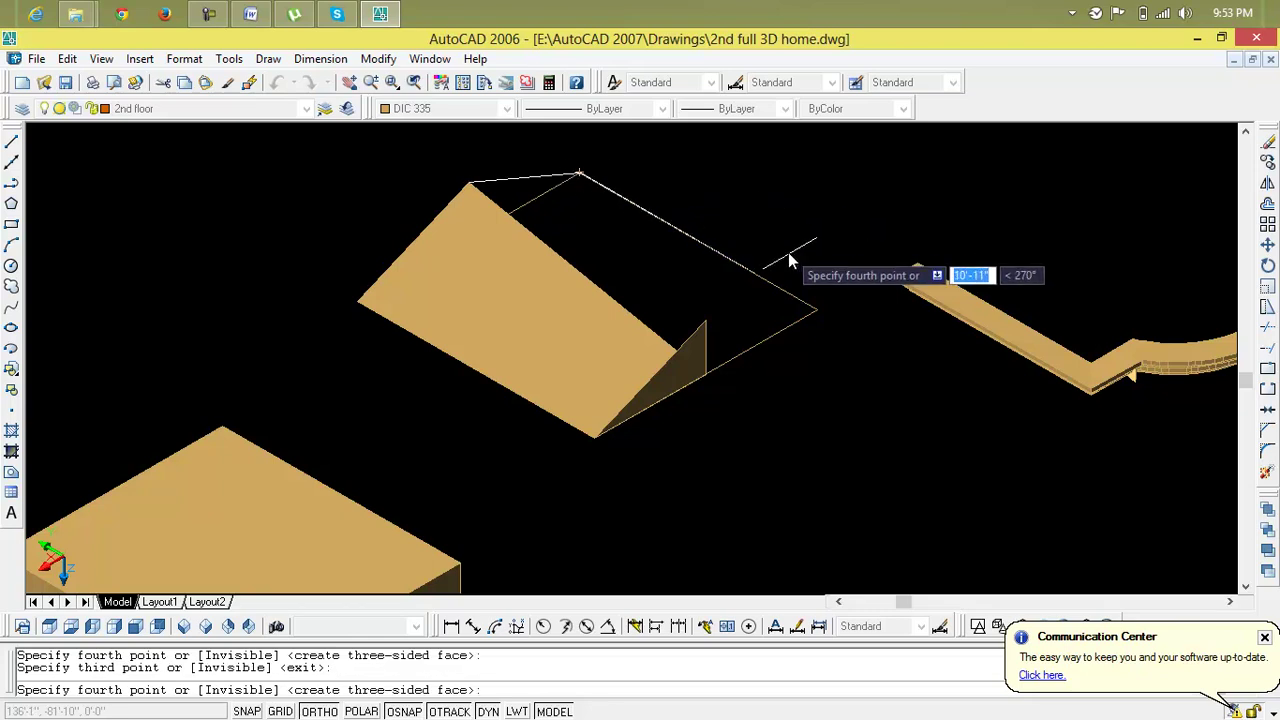
click(815, 309)
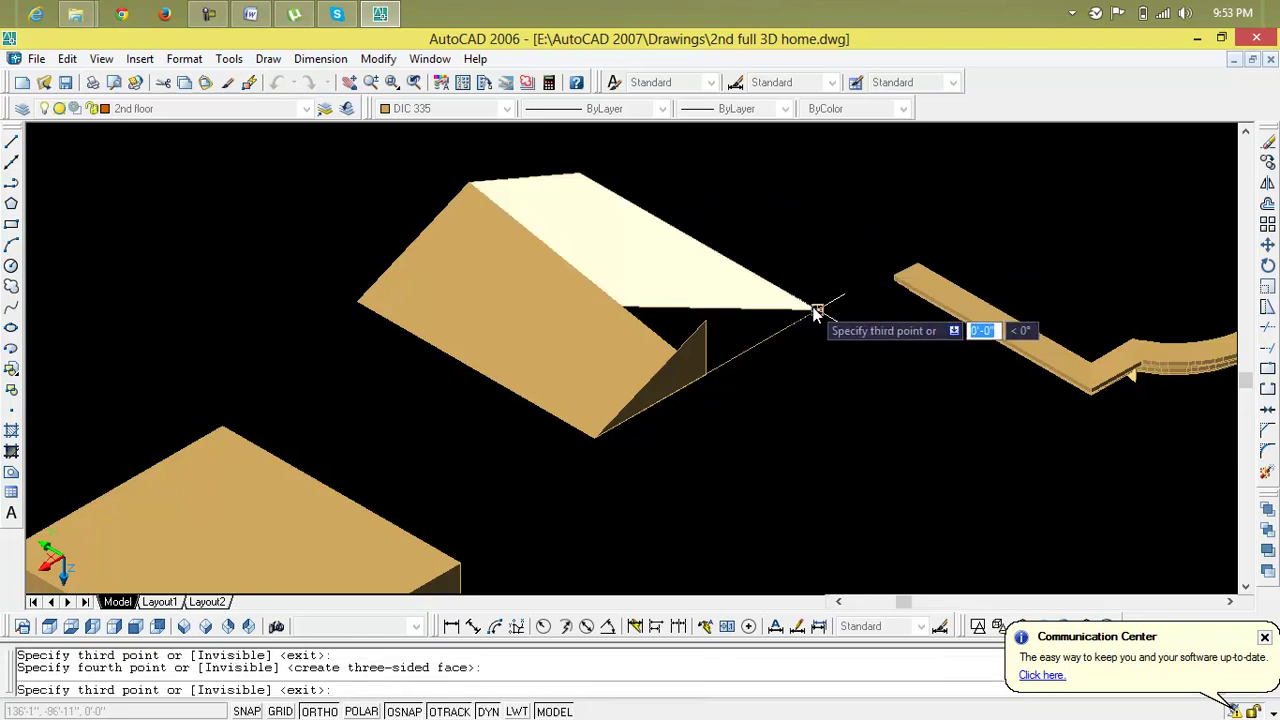
Add the remaining 3D faces along the right guide line and ridge, closing at the right corner
click(707, 325)
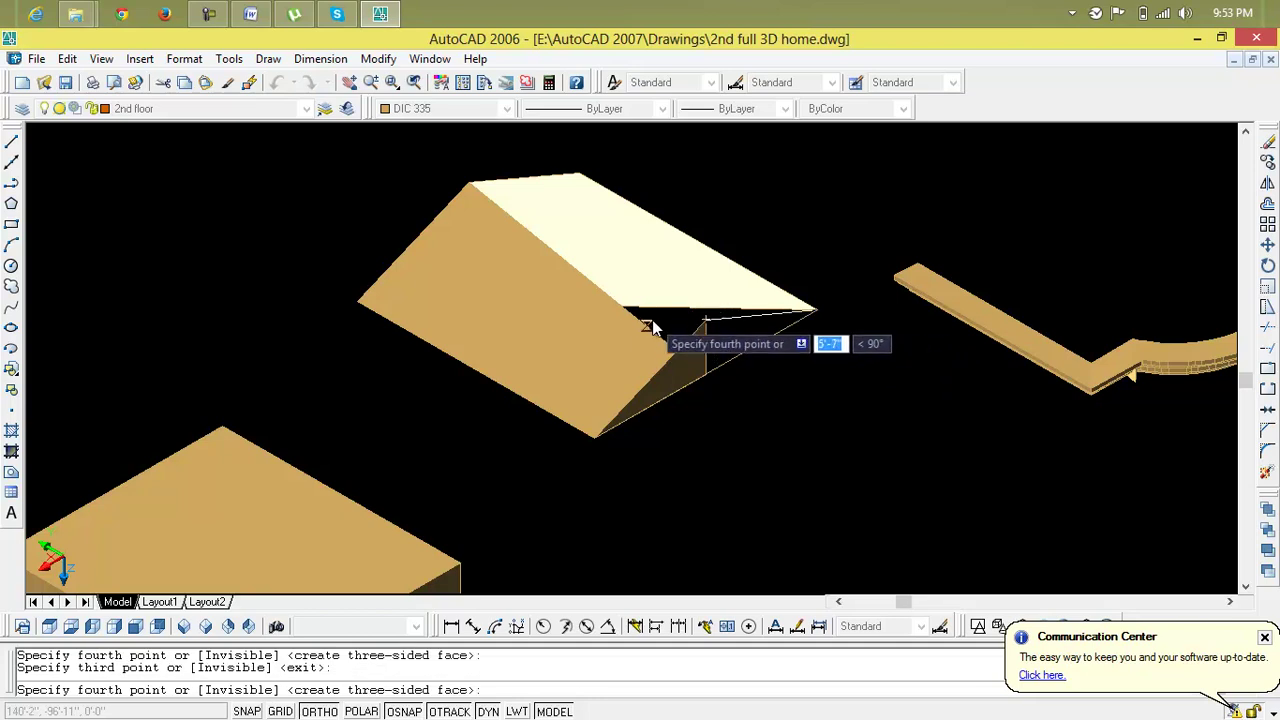
click(621, 306)
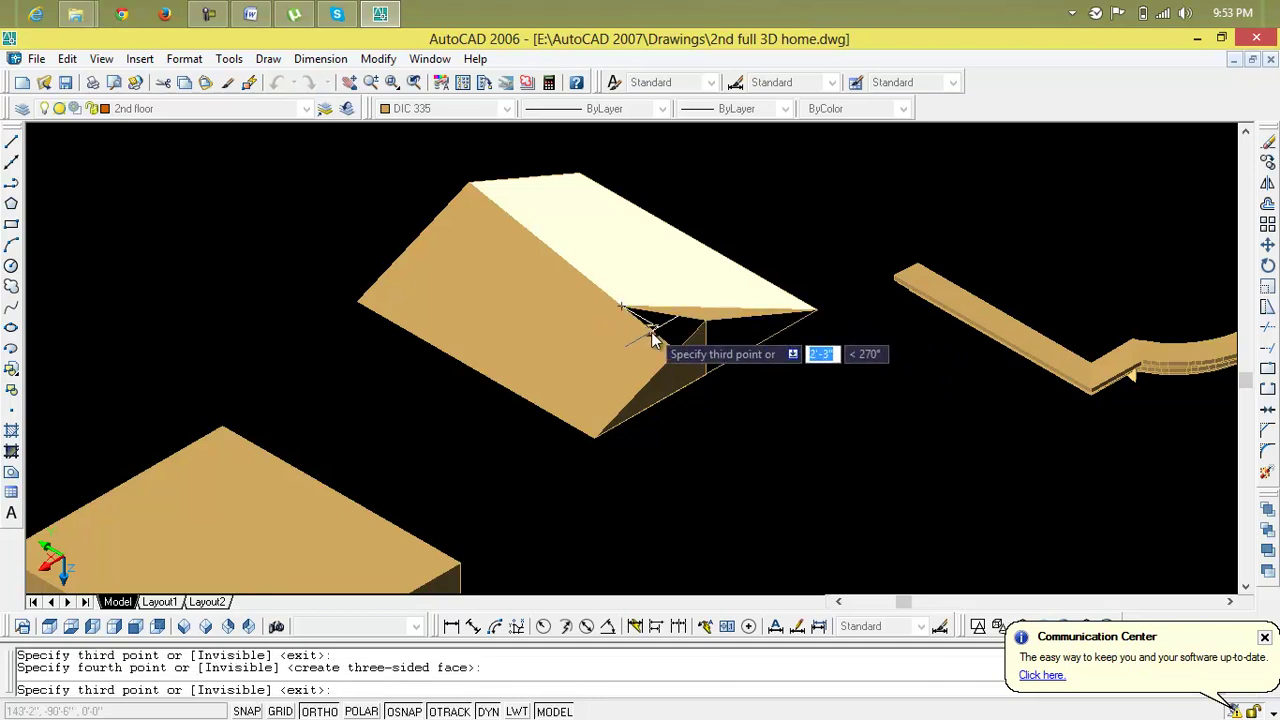
click(676, 358)
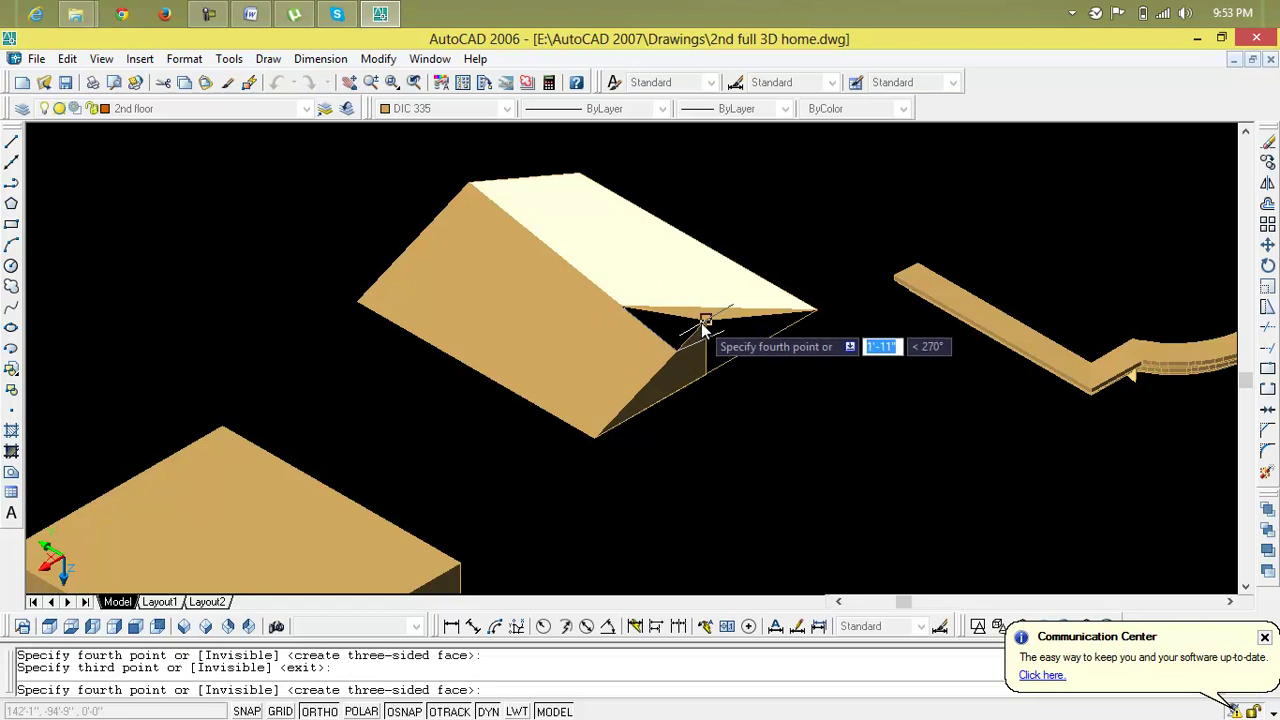
click(705, 323)
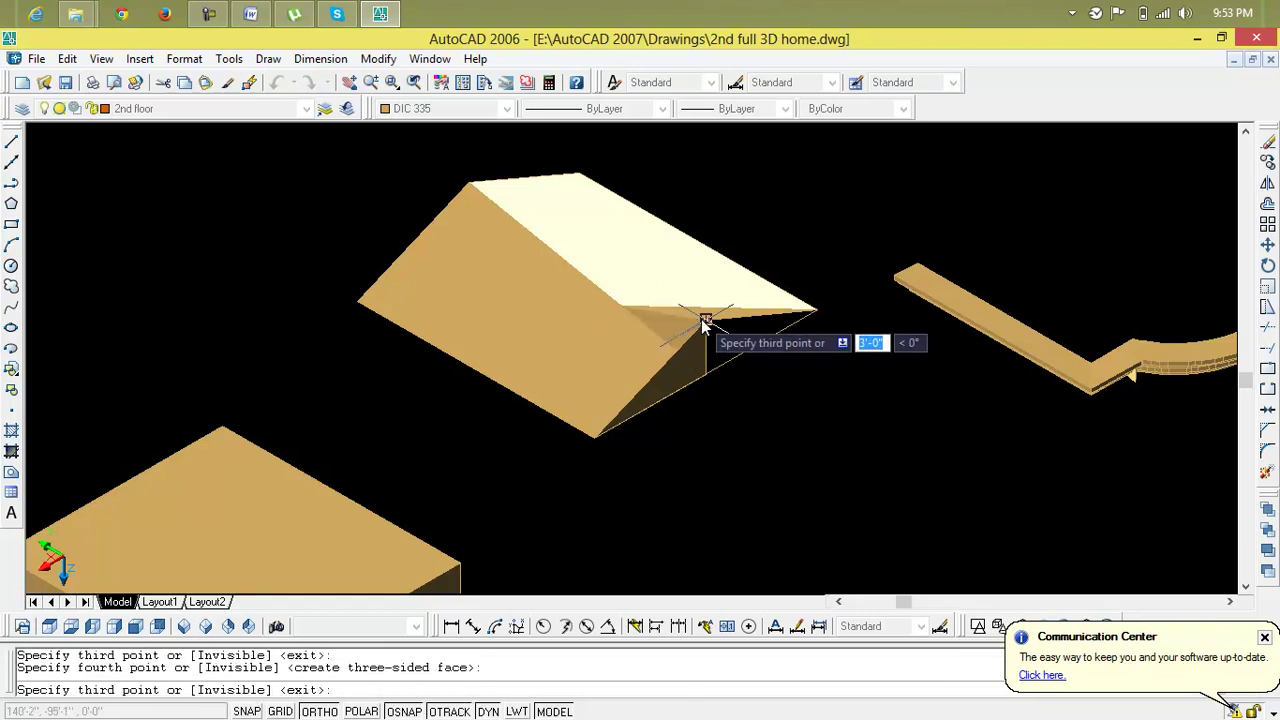
click(706, 376)
click(810, 316)
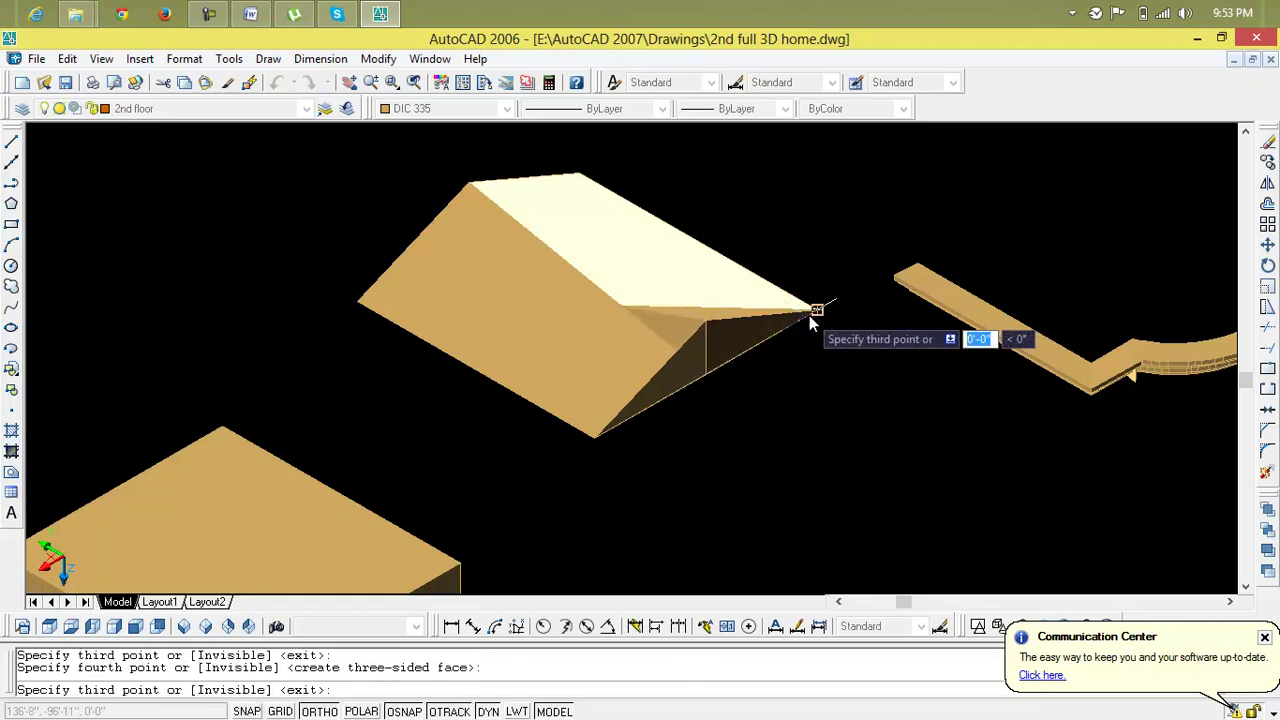
key(Escape)
key(Escape)
Erase the roof's end 3D face and the dark triangular roof face
scroll(718, 326, down, 2)
mouse_move(718, 326)
middle_down()
mouse_move(680, 328)
mouse_move(606, 257)
middle_up()
scroll(591, 260, up, 3)
click(590, 268)
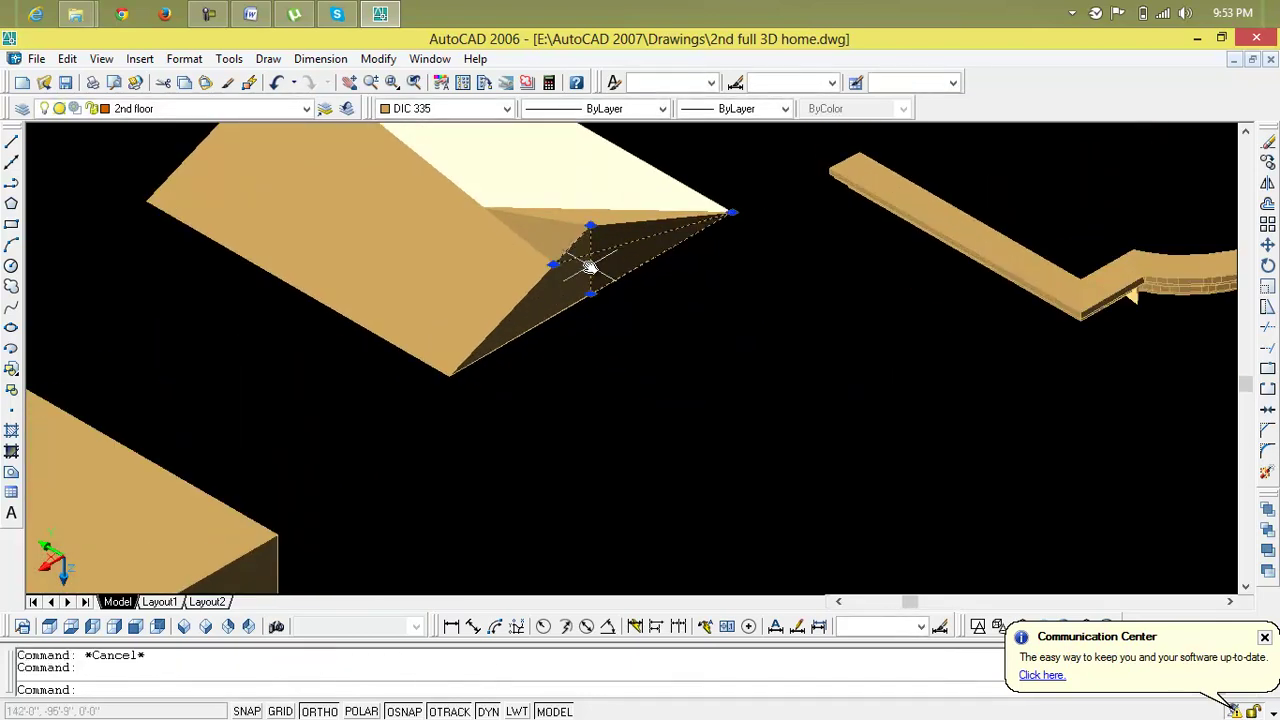
key(Delete)
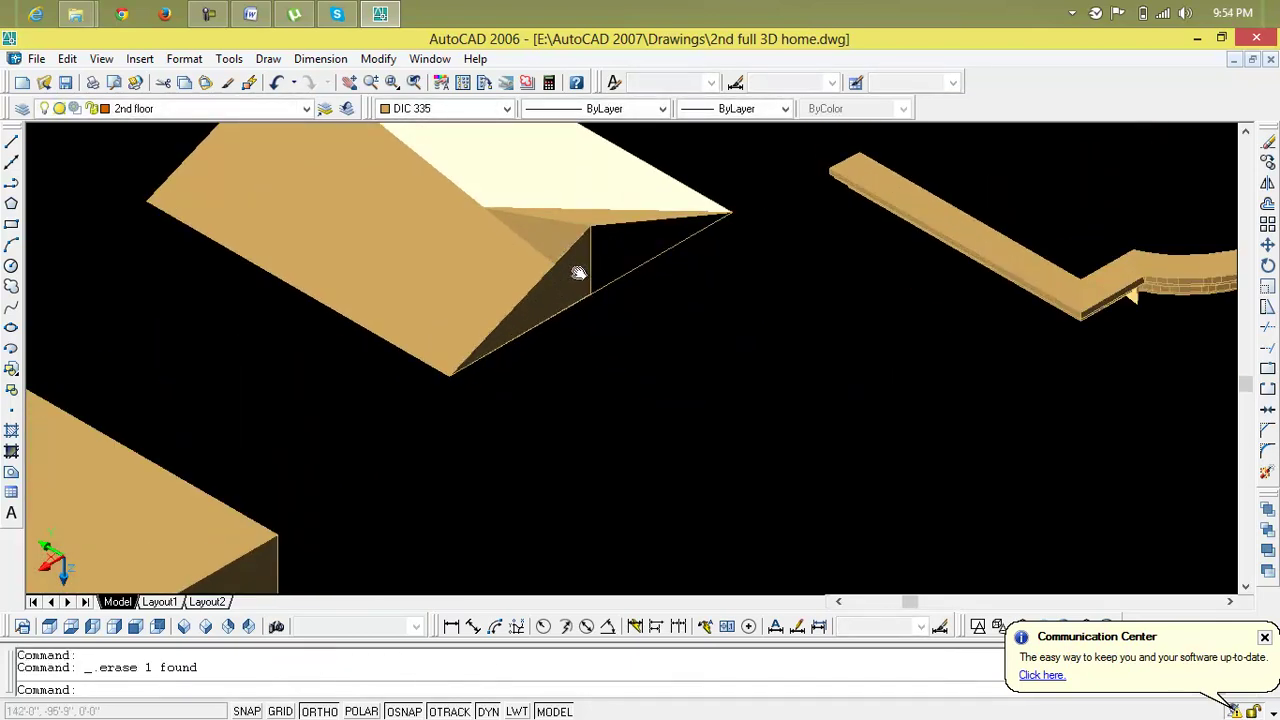
click(588, 269)
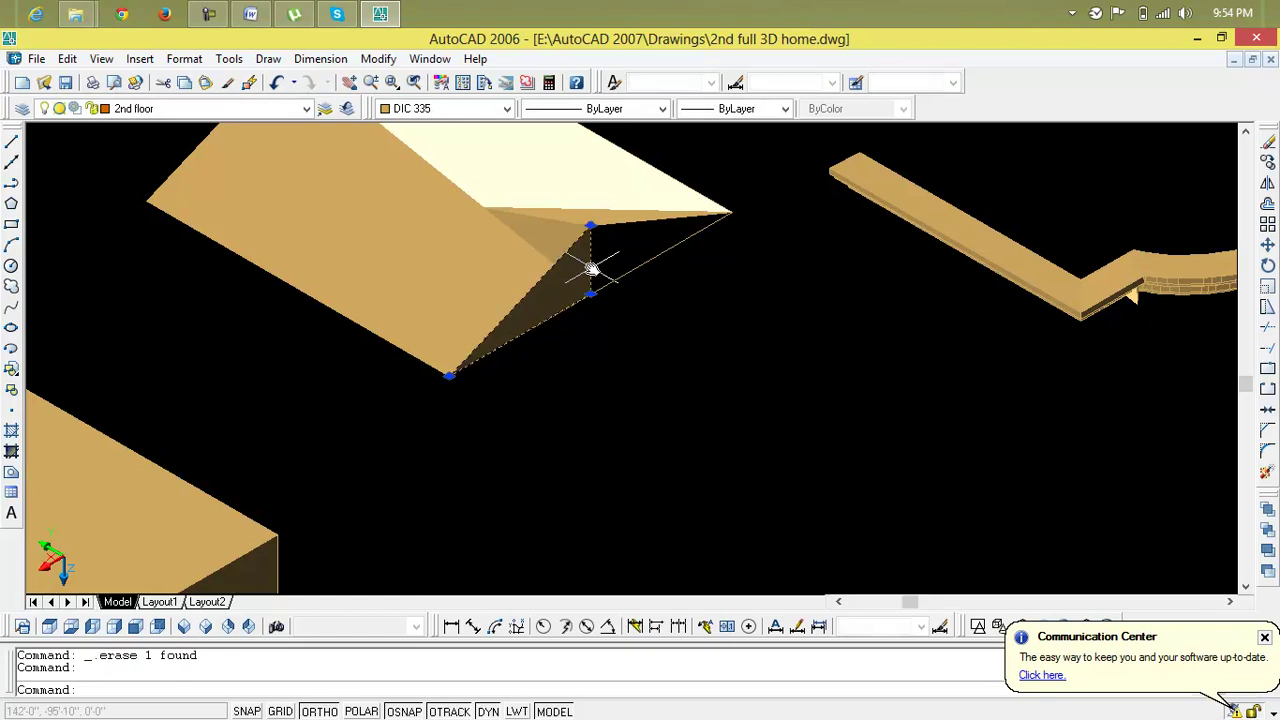
key(Delete)
Undo the erasures so both roof slopes and the triangular end return
key(ctrl+z)
key(ctrl+z)
scroll(585, 272, down, 5)
scroll(563, 288, up, 3)
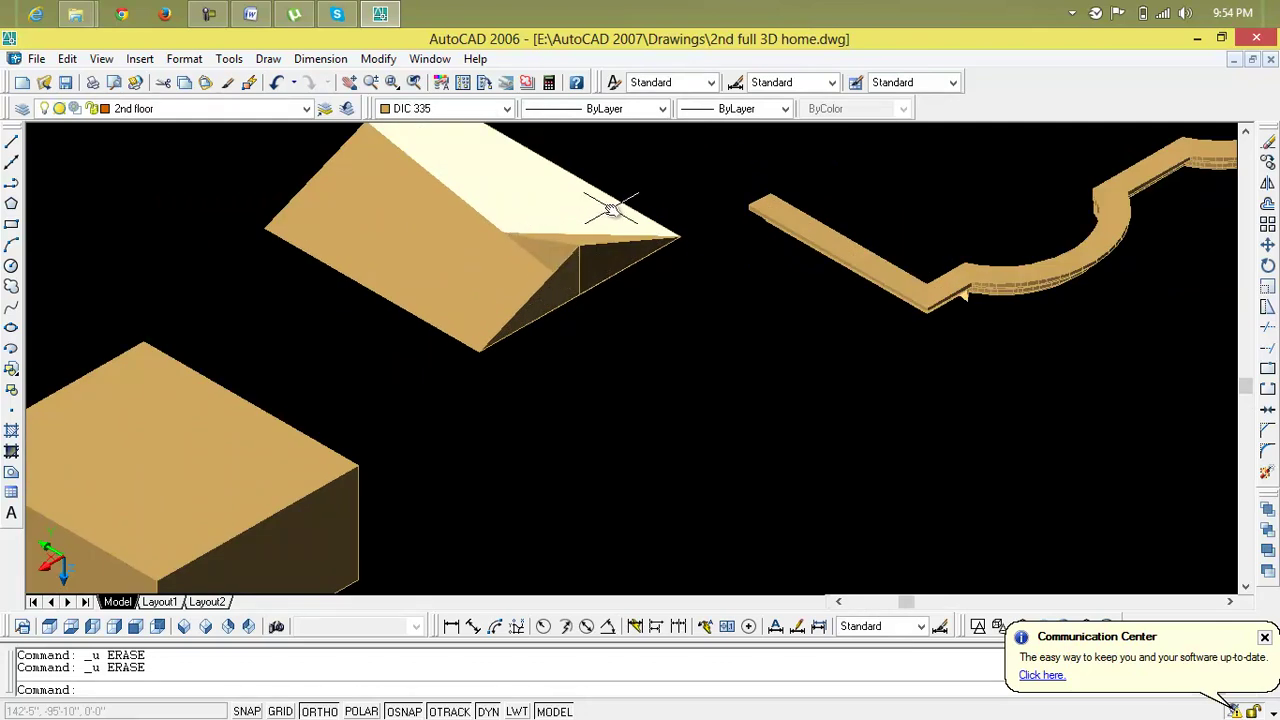
scroll(612, 208, down, 3)
Window-select the roof wedge and make it red
click(628, 180)
click(549, 248)
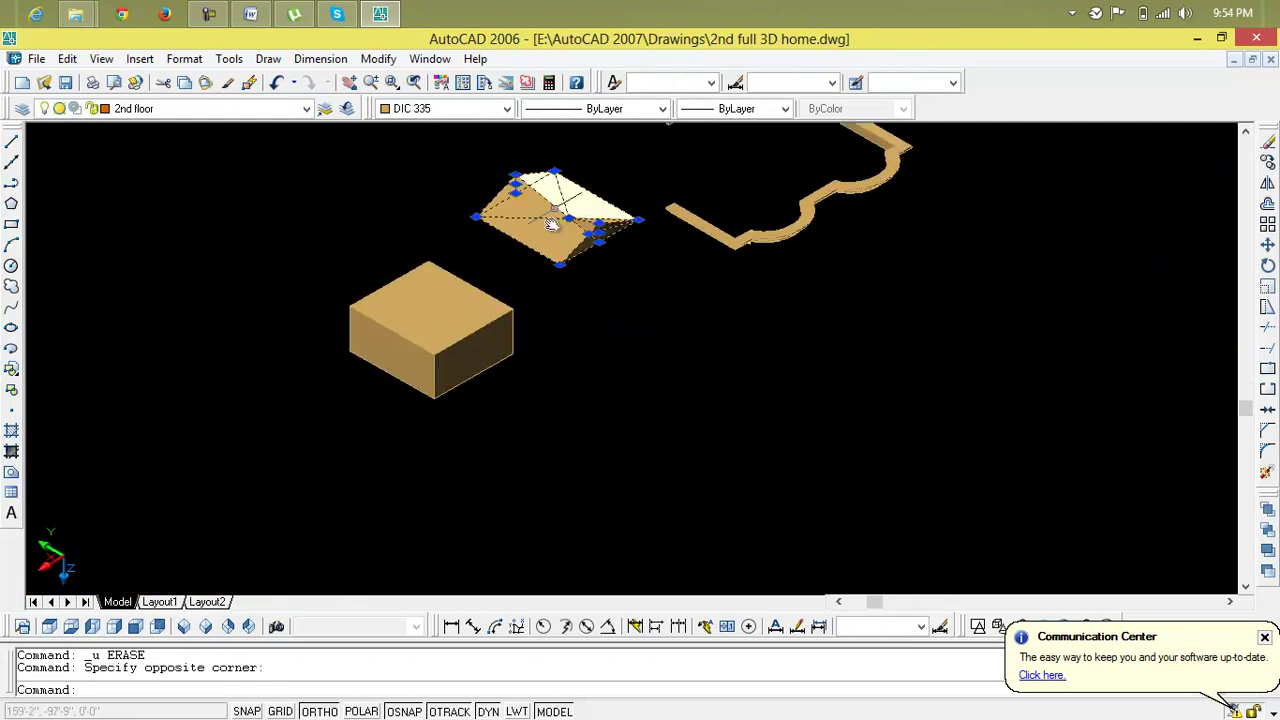
click(500, 108)
click(465, 147)
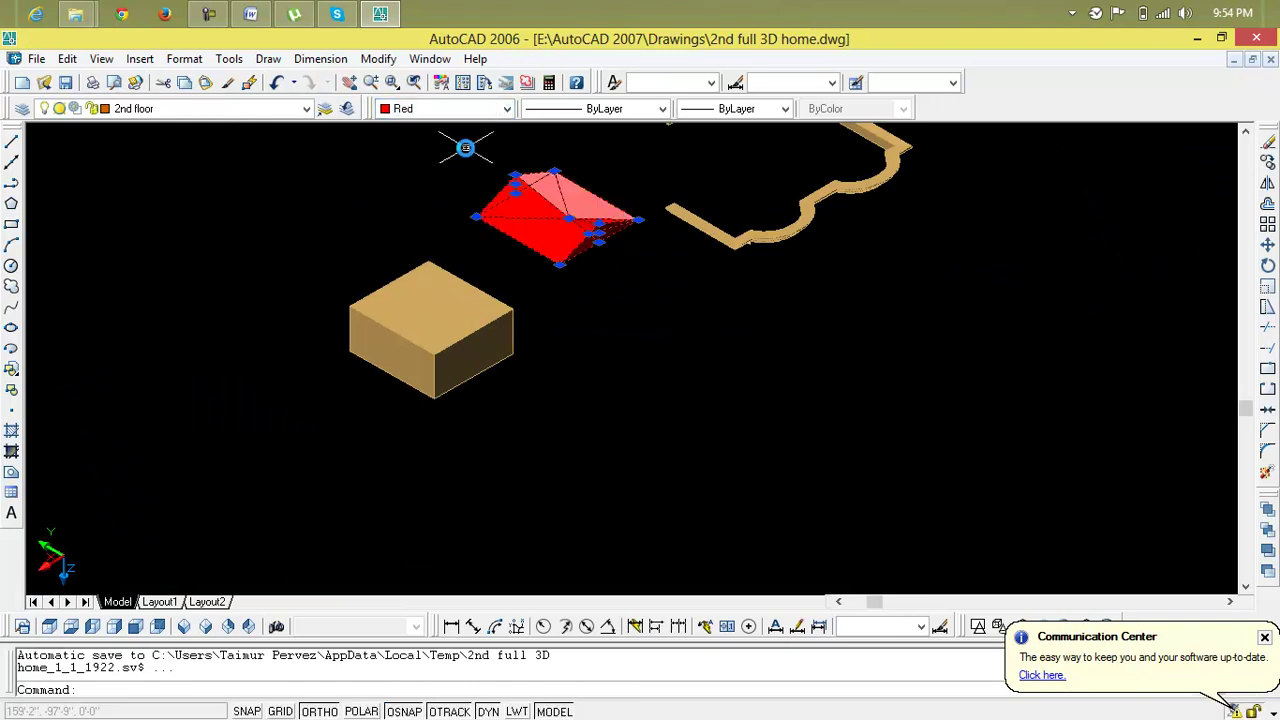
key(Escape)
key(Escape)
Return the red wedge to its original DIC 335 colour
scroll(565, 232, up, 2)
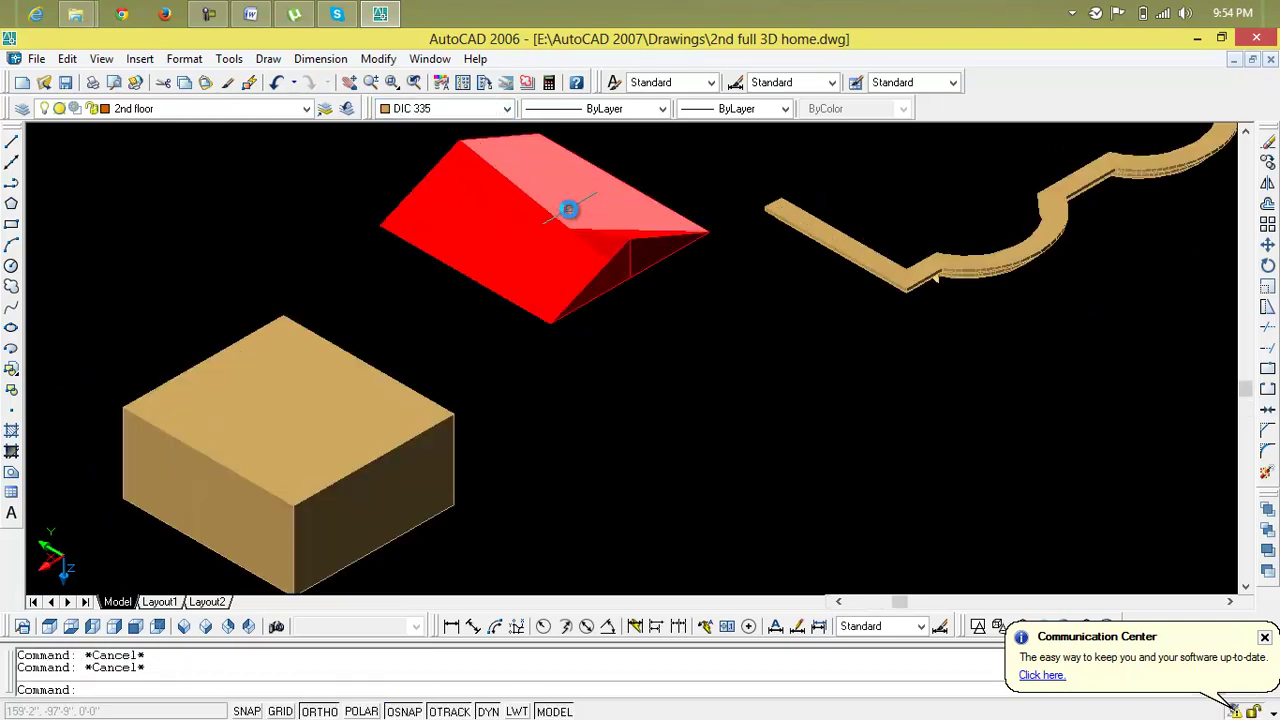
scroll(565, 232, up, 1)
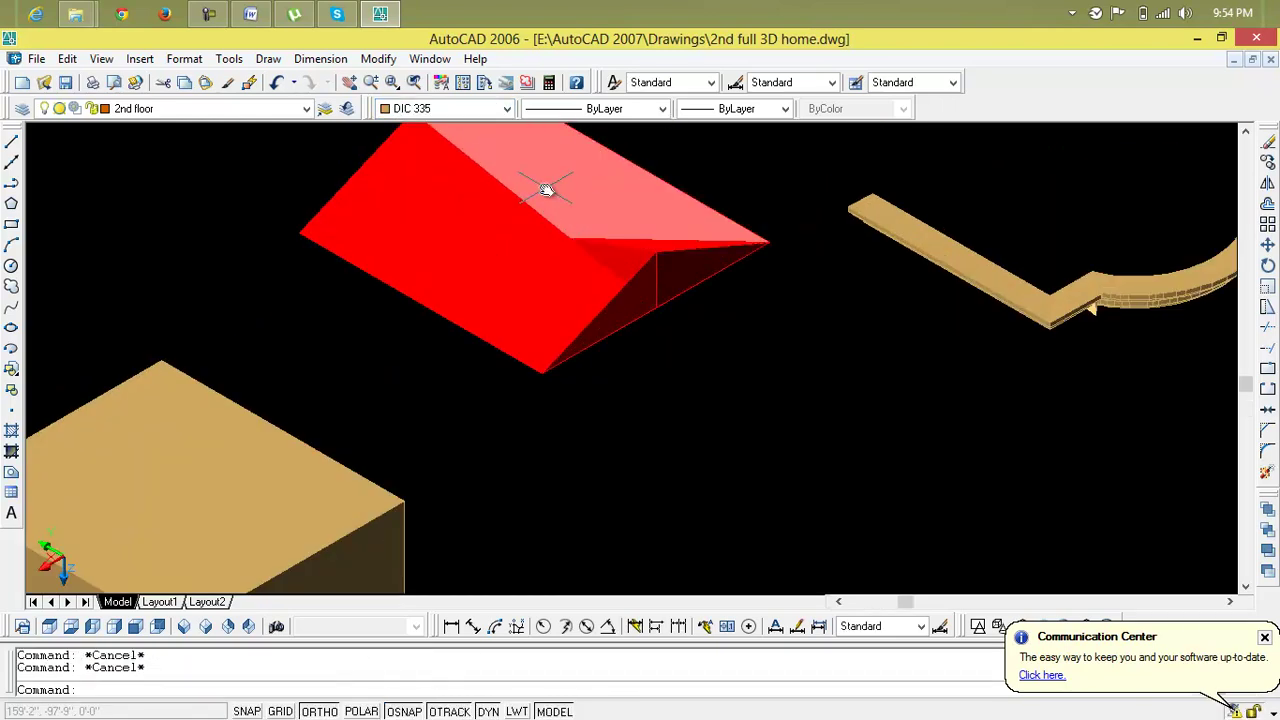
middle_drag(543, 189, 551, 265)
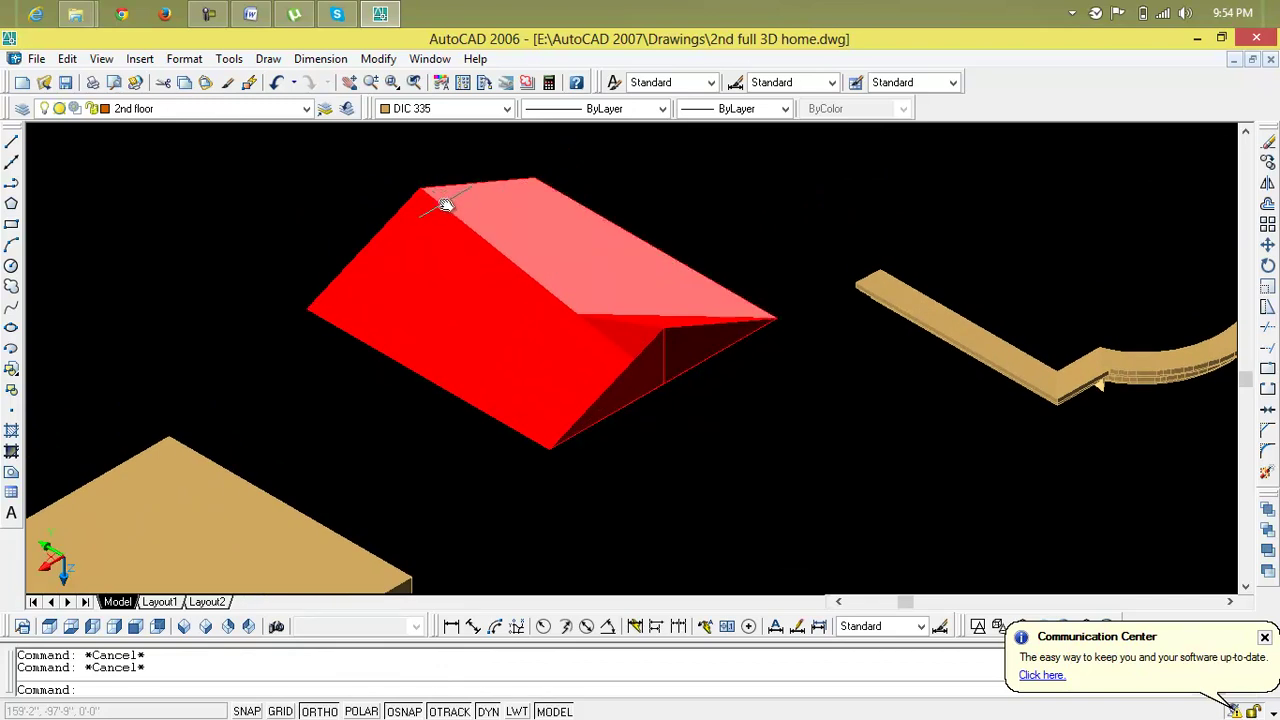
scroll(446, 206, down, 3)
scroll(504, 252, up, 1)
scroll(504, 252, down, 2)
scroll(505, 222, down, 2)
click(507, 205)
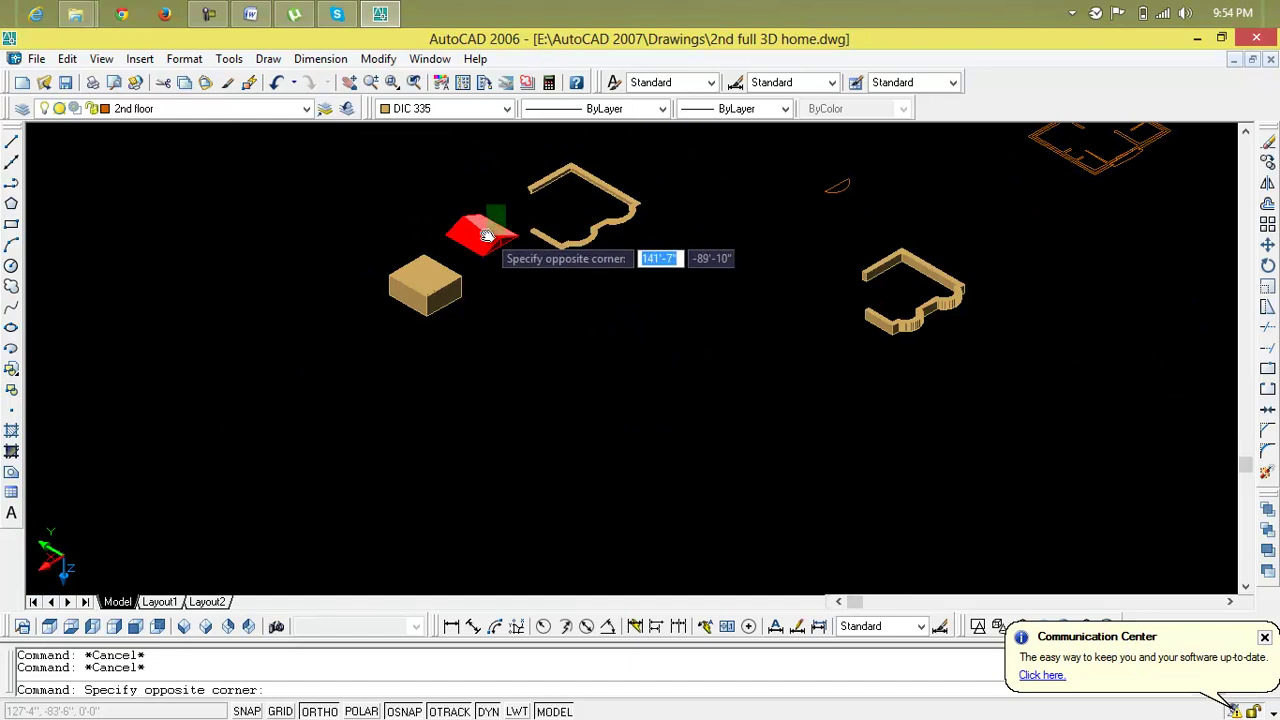
click(478, 254)
click(455, 108)
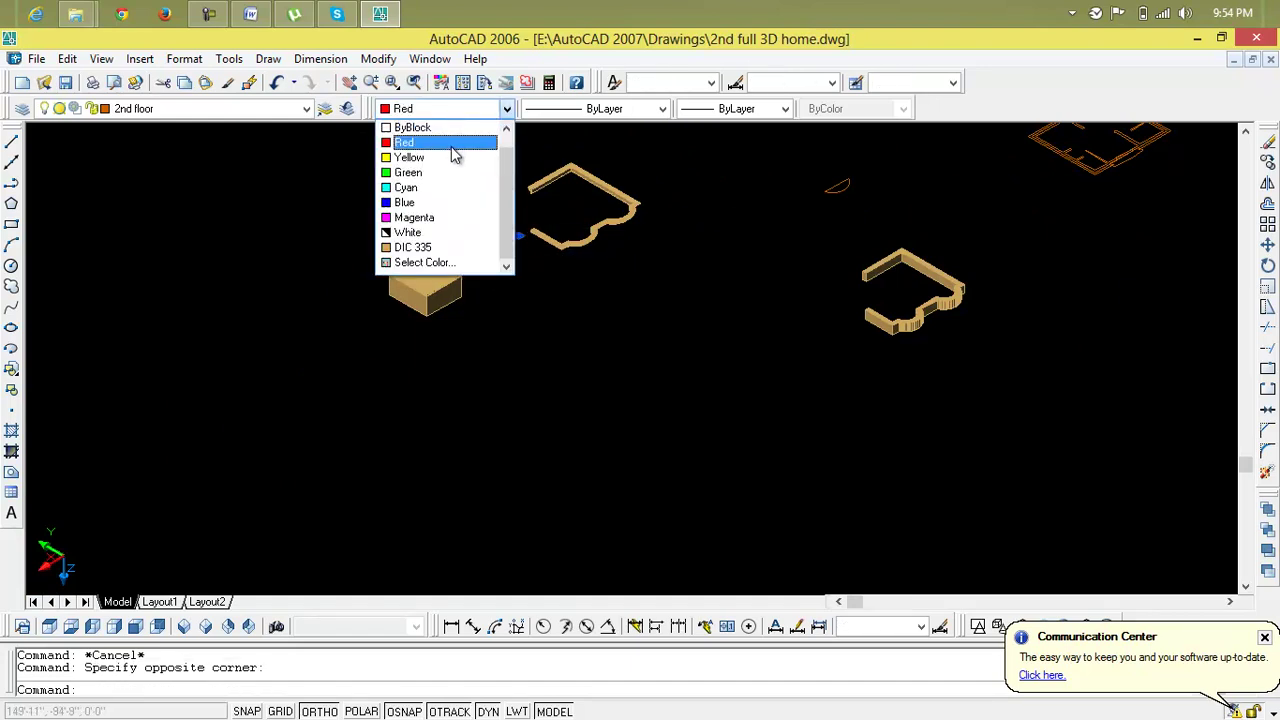
scroll(507, 165, up, 1)
click(412, 247)
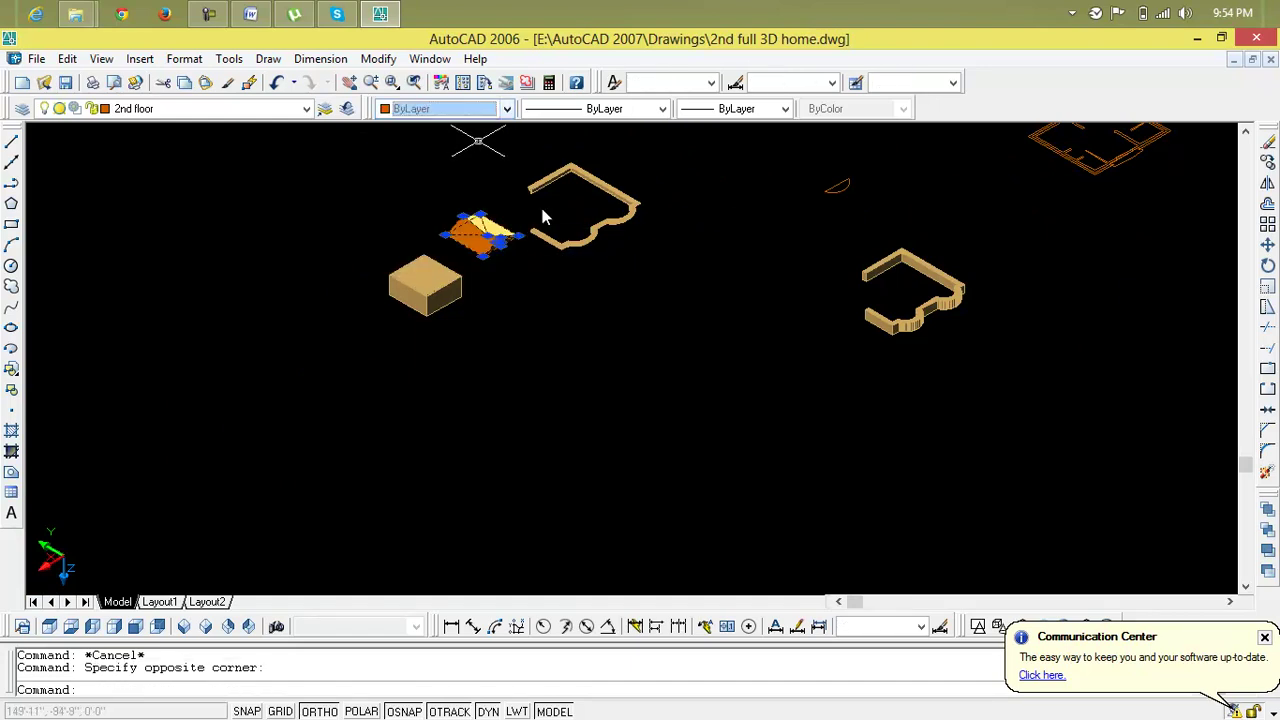
key(Escape)
Window-select the roof wedge and delete it, leaving the tan block
scroll(550, 243, down, 2)
mouse_move(550, 243)
middle_down()
mouse_move(448, 194)
mouse_move(408, 248)
middle_up()
scroll(390, 195, up, 3)
scroll(405, 214, up, 2)
scroll(408, 248, up, 2)
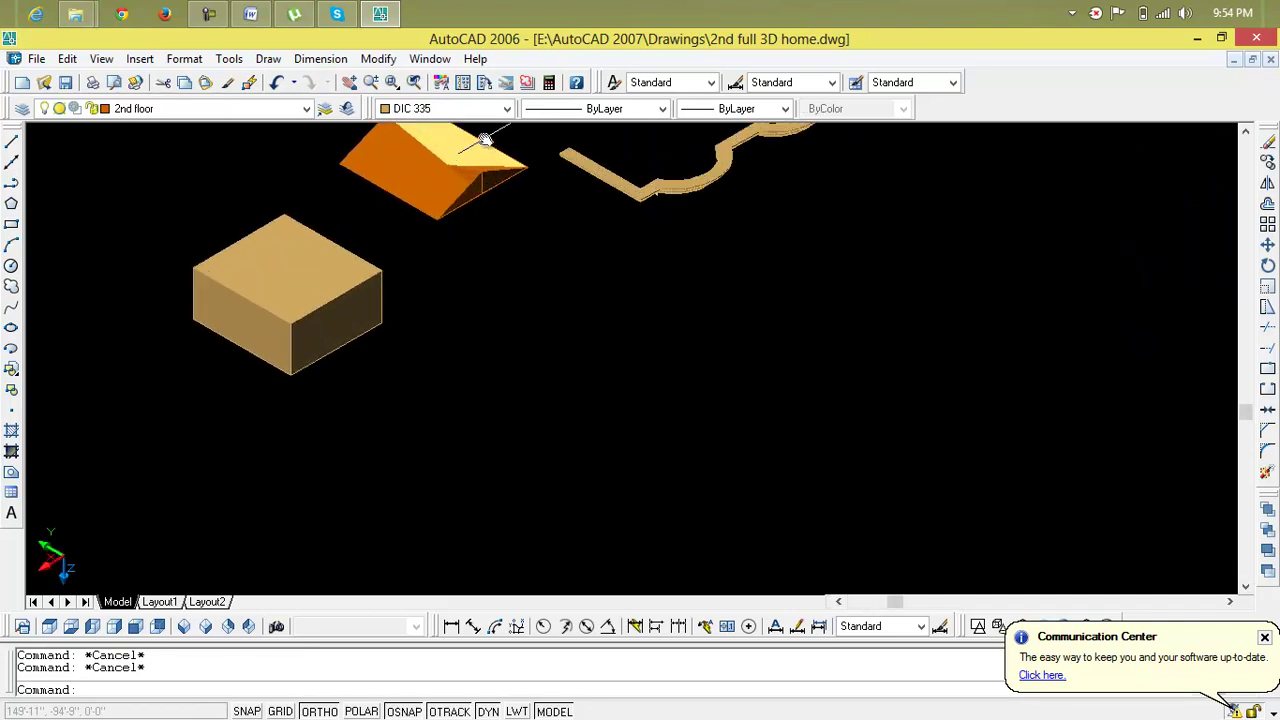
scroll(490, 143, down, 2)
middle_drag(490, 143, 489, 194)
click(488, 194)
click(453, 240)
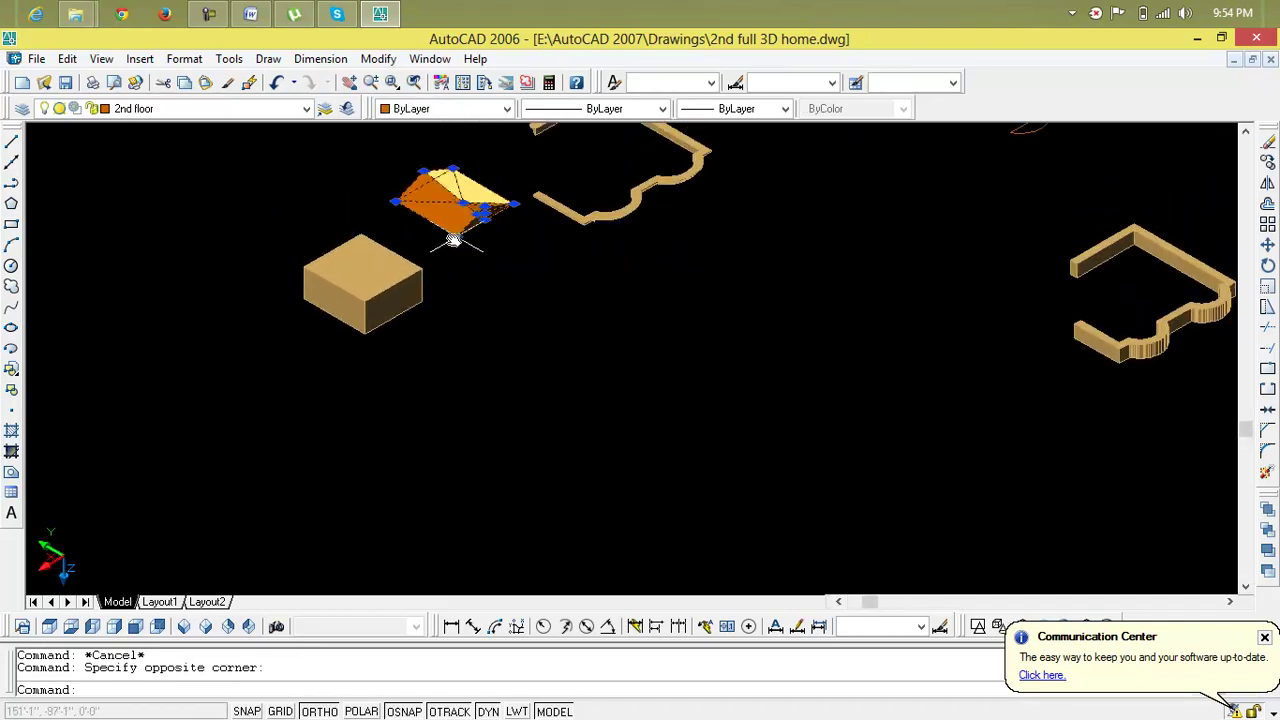
key(Delete)
click(434, 171)
click(419, 206)
scroll(377, 291, up, 4)
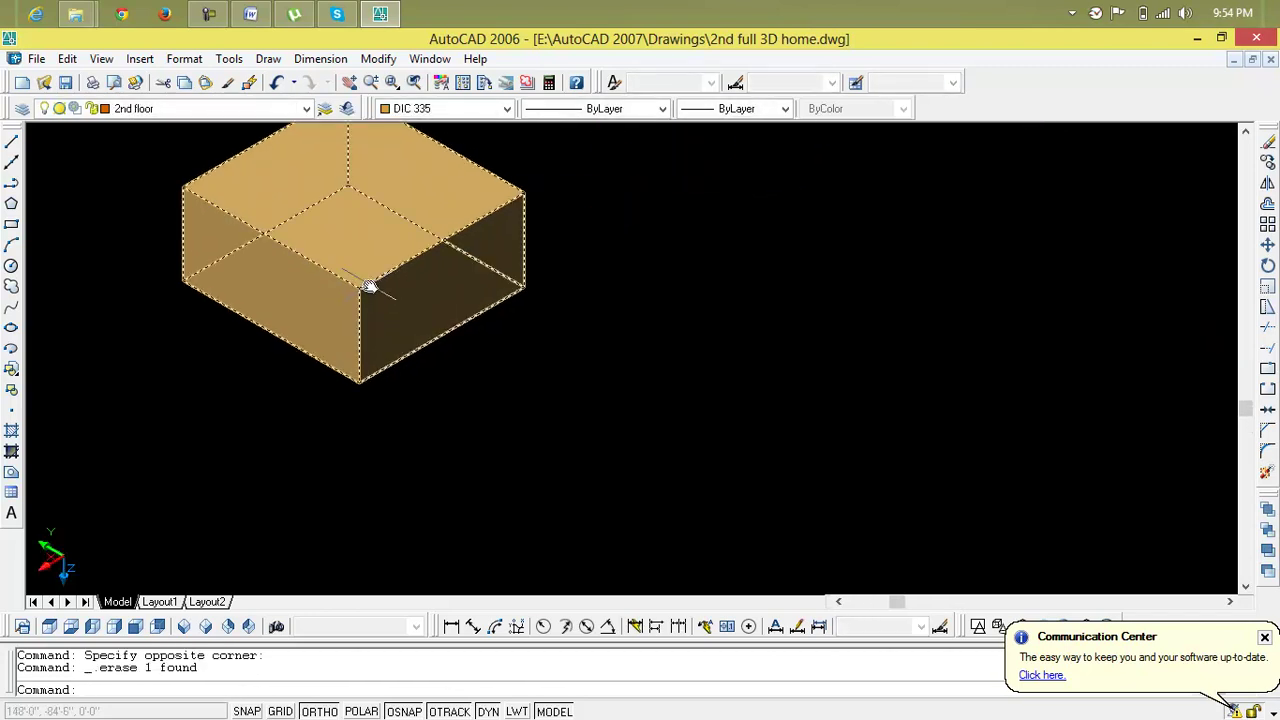
scroll(371, 287, down, 5)
middle_drag(369, 287, 447, 335)
scroll(447, 339, up, 3)
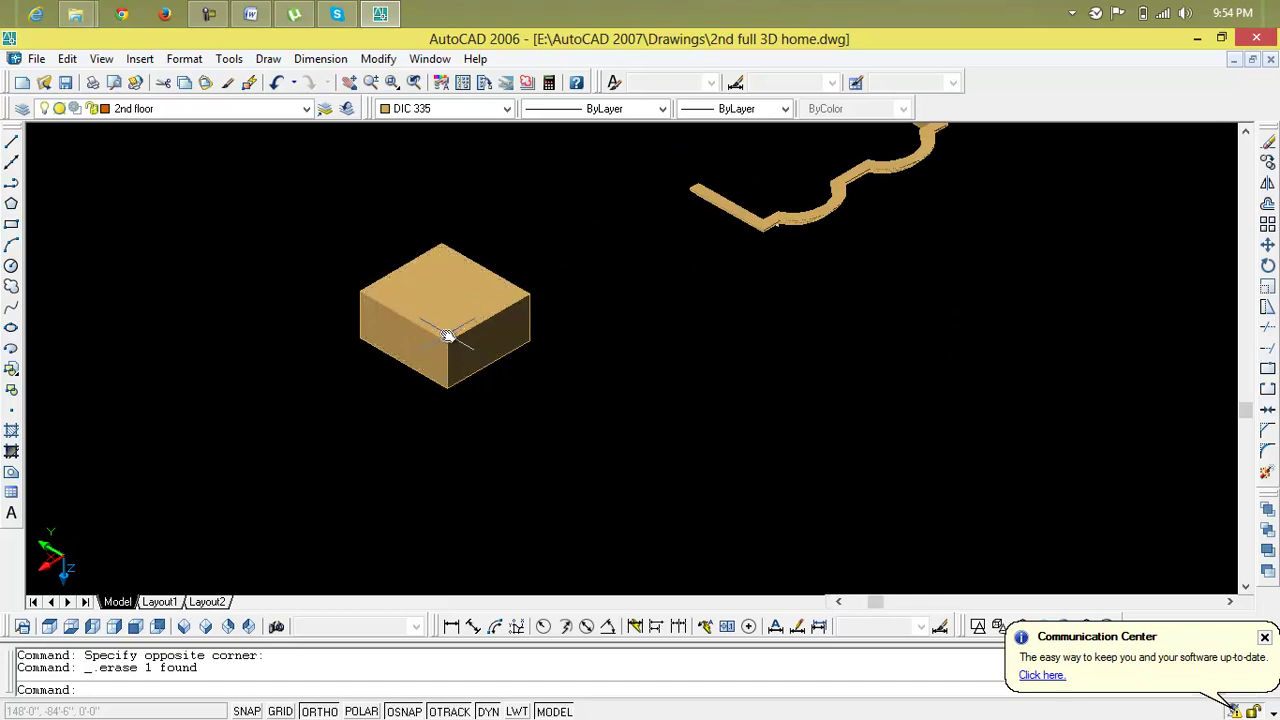
mouse_move(447, 335)
middle_down()
mouse_move(421, 486)
mouse_move(390, 320)
middle_up()
scroll(425, 480, up, 3)
scroll(390, 320, down, 3)
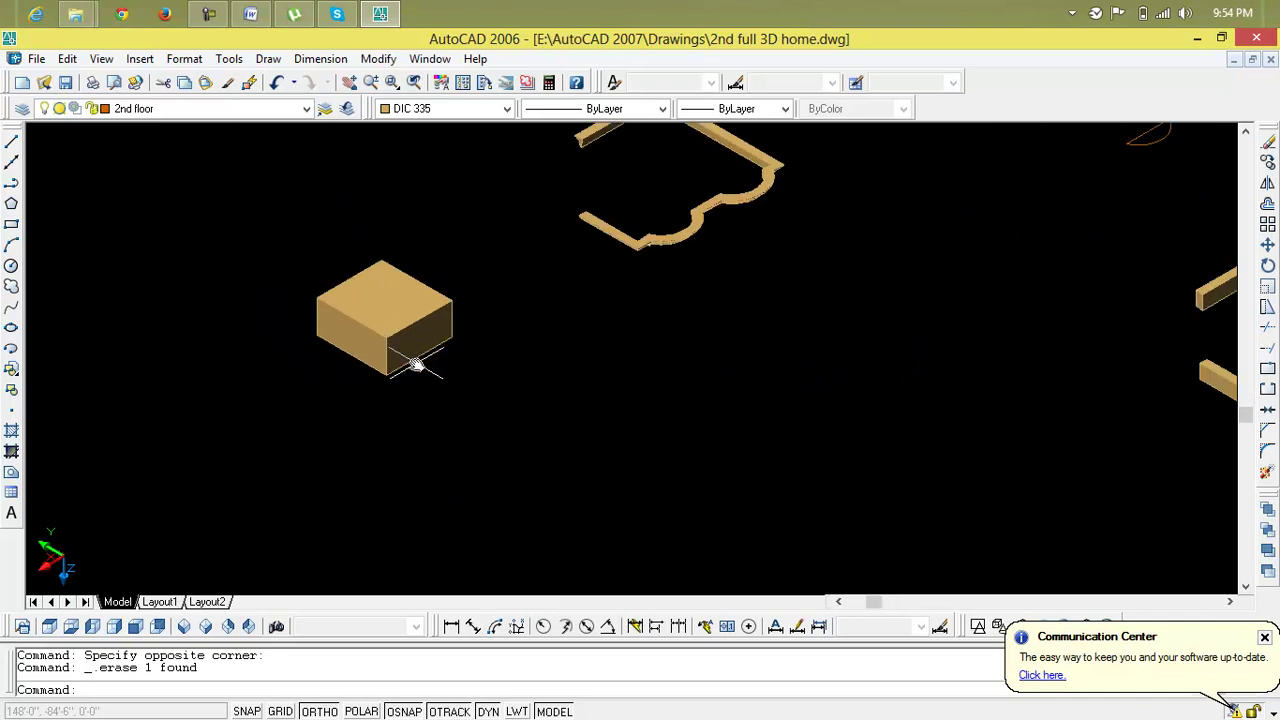
key(Escape)
key(Escape)
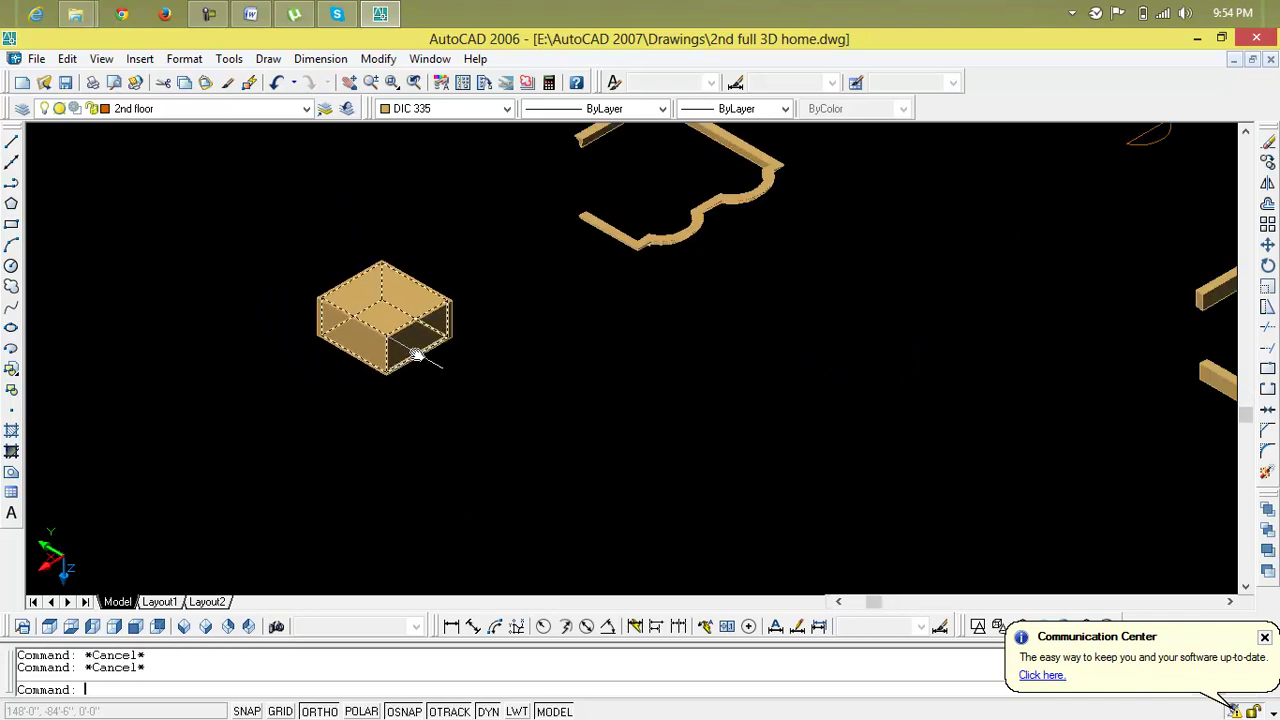
Draw a rectangle (REC) snapped to the opposite corners of the block's top
text(rec)
key(Return)
scroll(340, 320, up, 4)
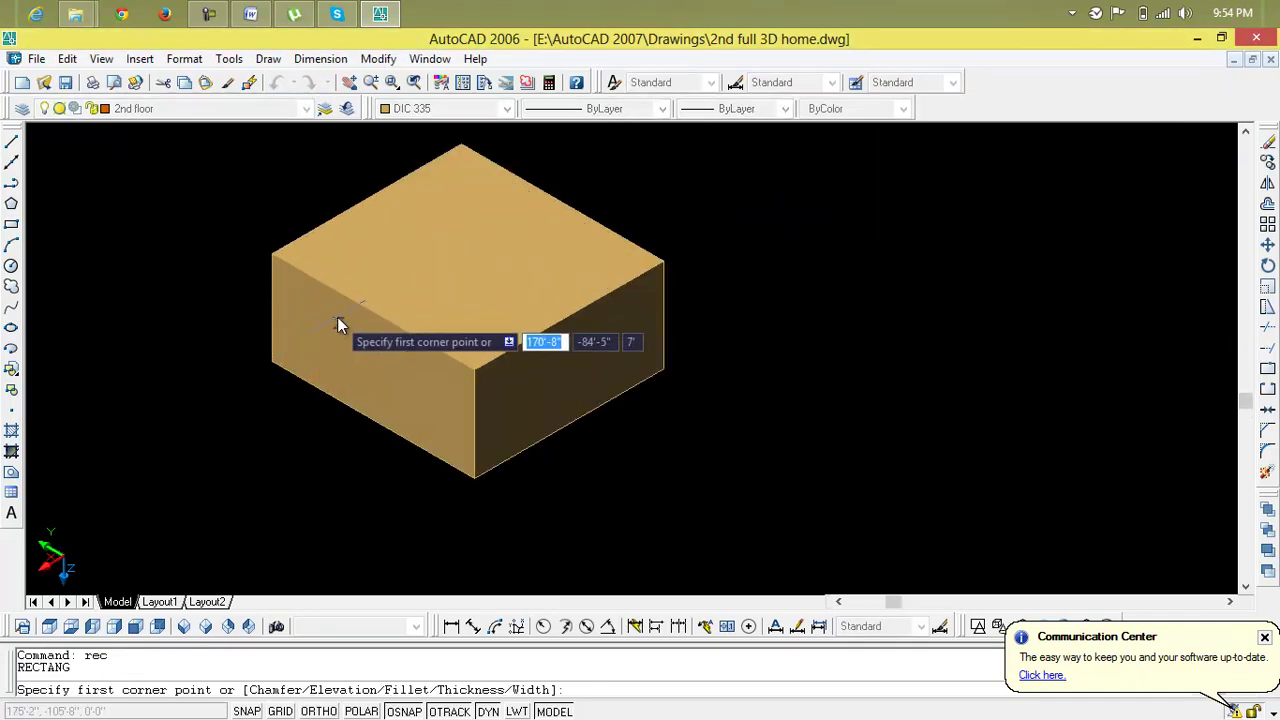
click(272, 253)
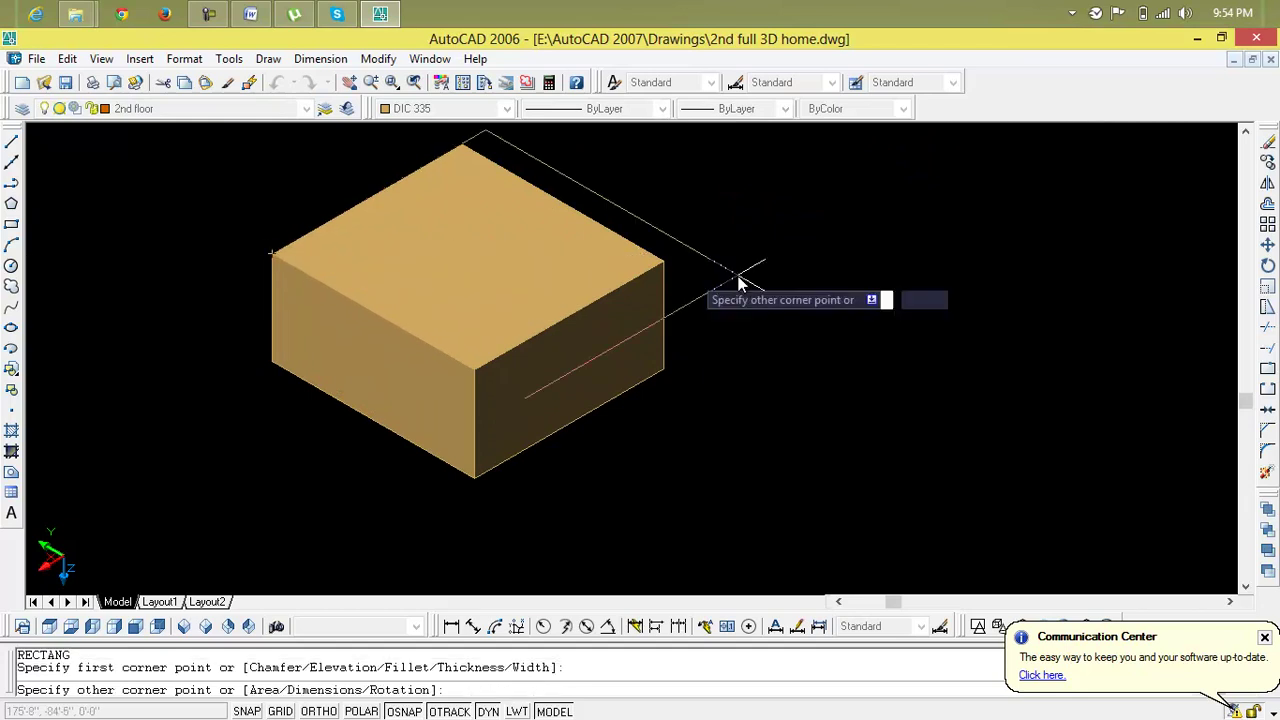
click(667, 262)
key(Escape)
key(Escape)
Move the new rectangle from the block's corner out into empty space
text(m)
key(Return)
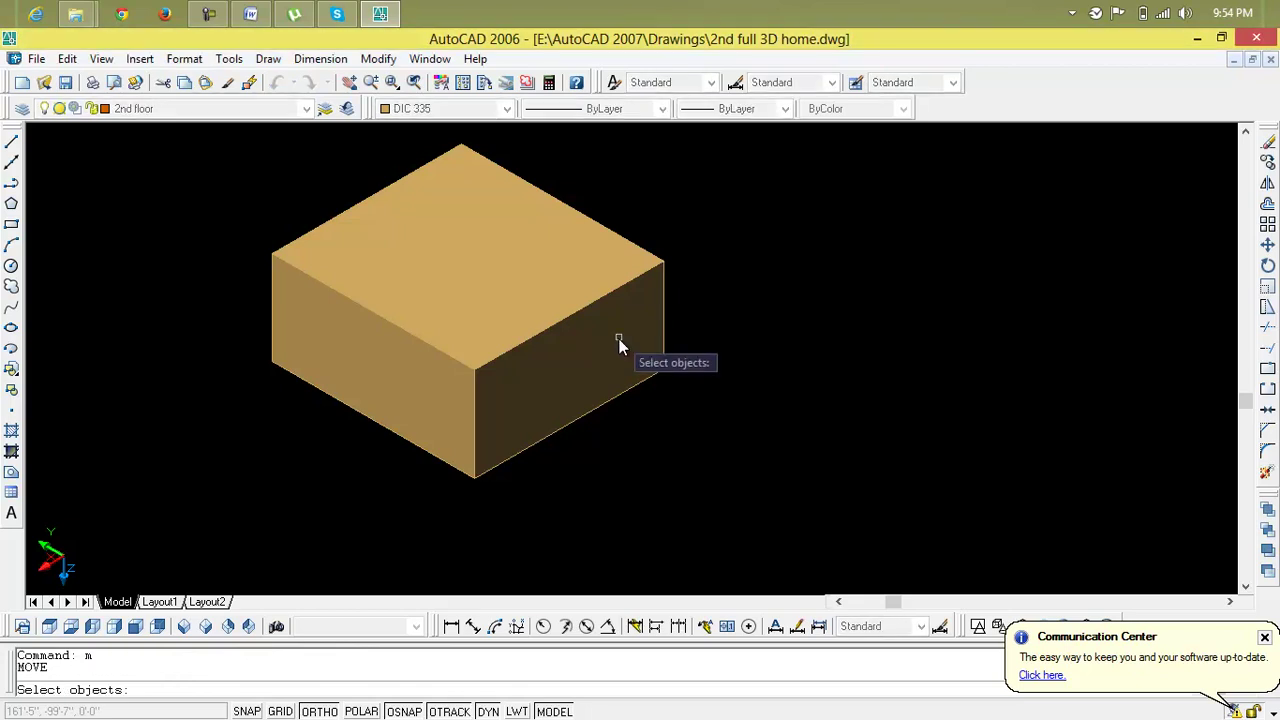
click(583, 308)
key(Return)
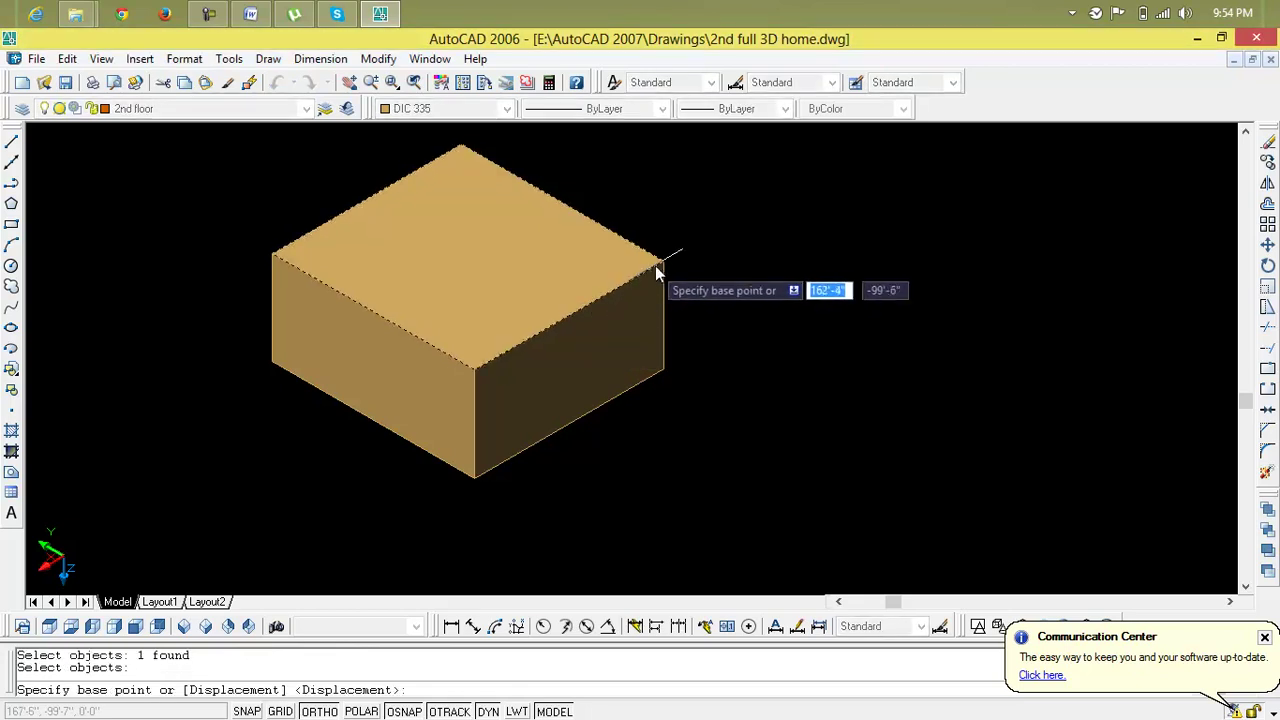
click(665, 262)
scroll(700, 364, down, 4)
scroll(780, 410, down, 2)
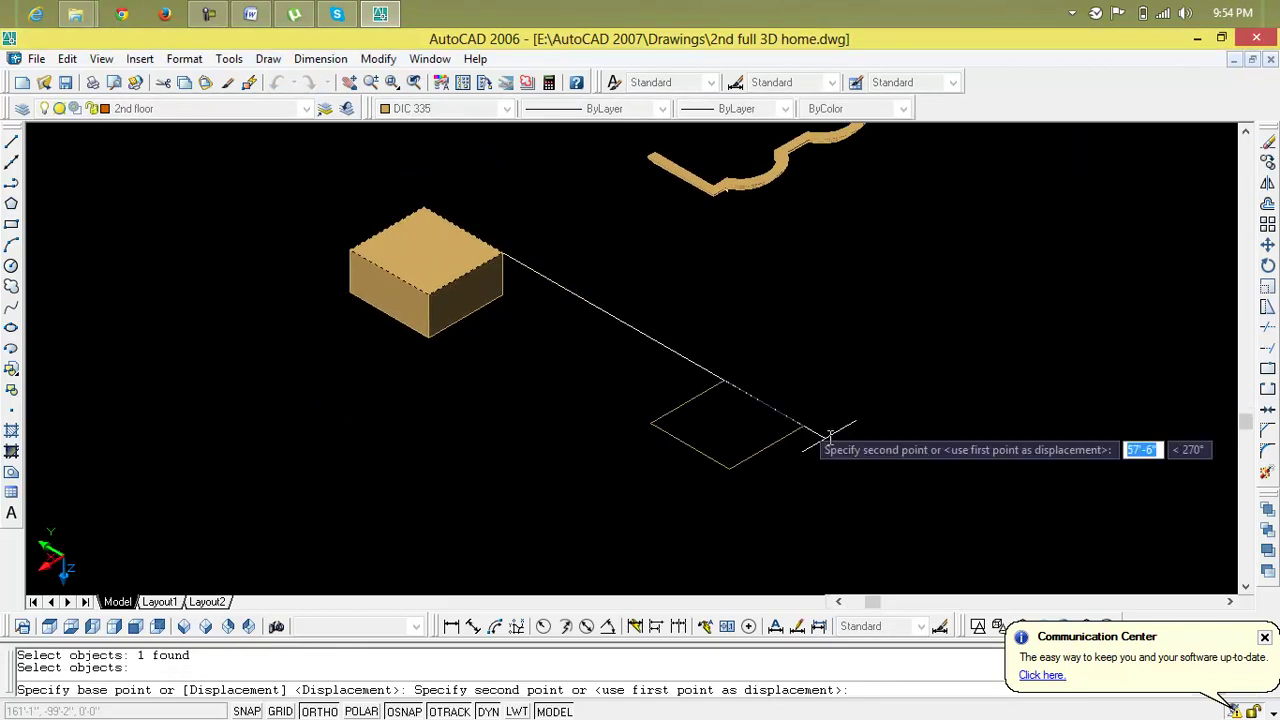
click(860, 455)
scroll(845, 457, up, 2)
scroll(815, 457, up, 2)
Offset the moved rectangle 9" to create a parallel inner outline
key(Escape)
key(Escape)
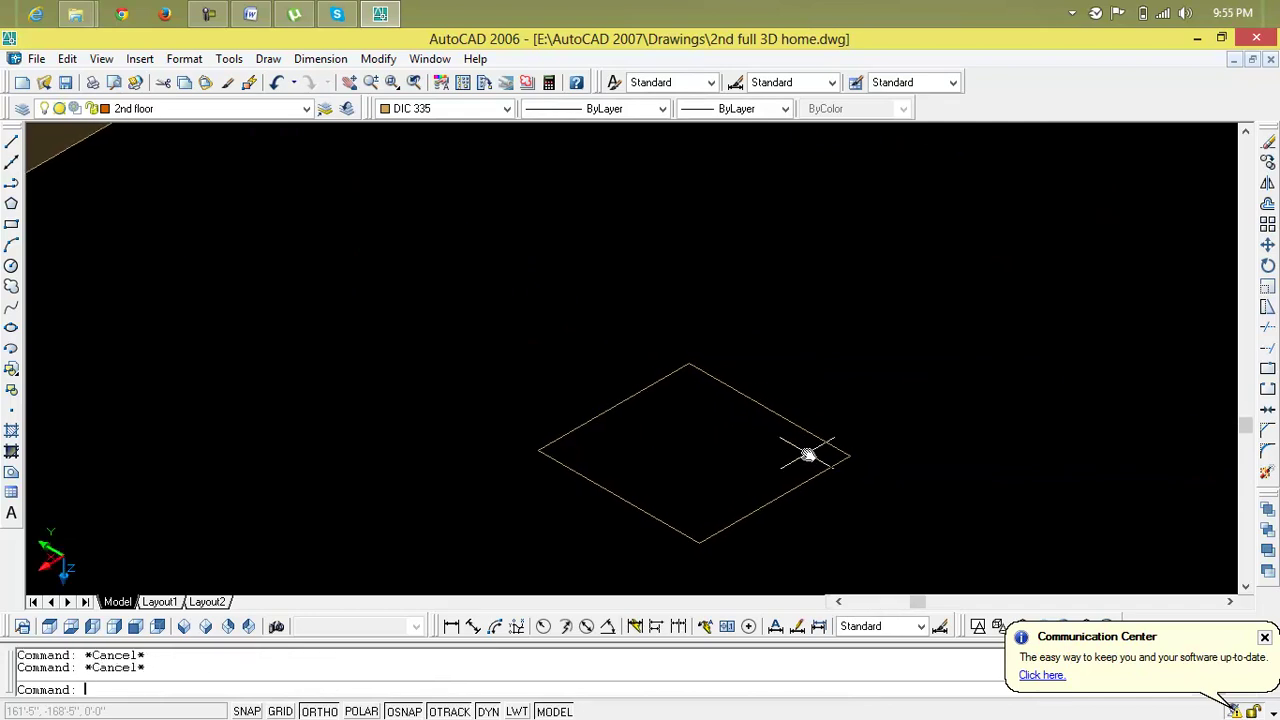
text(o)
key(Return)
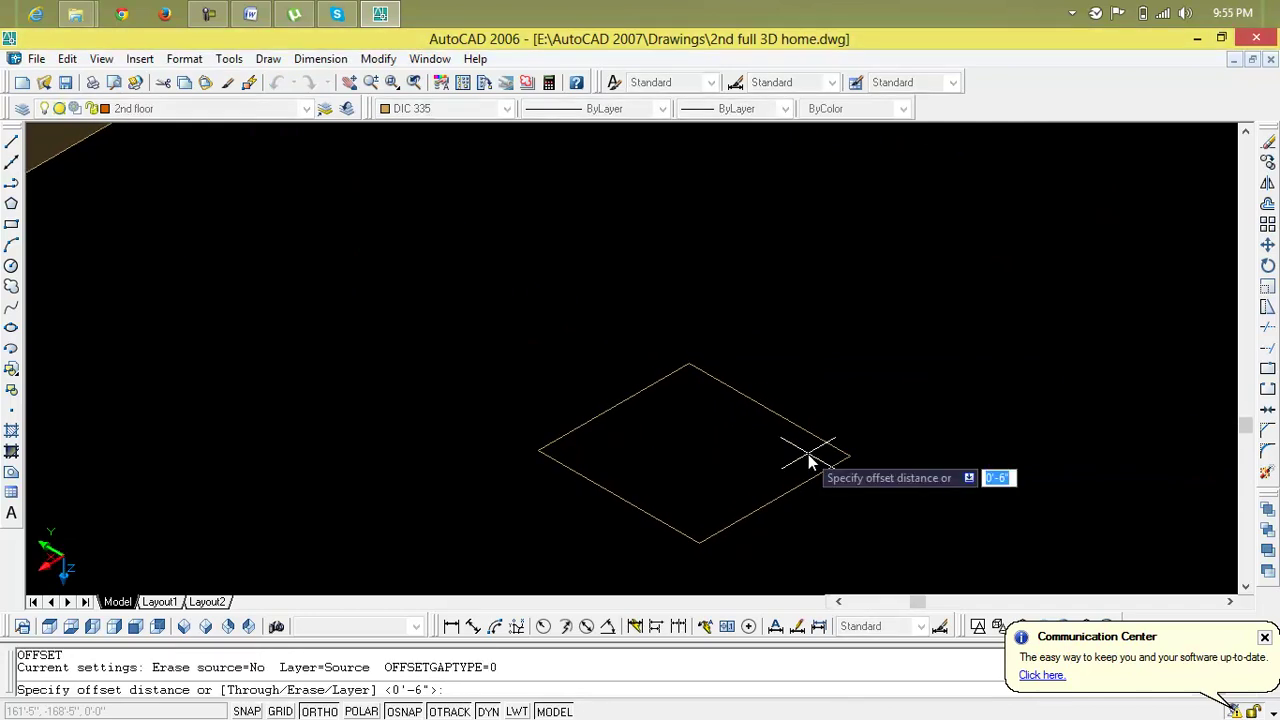
text(9)
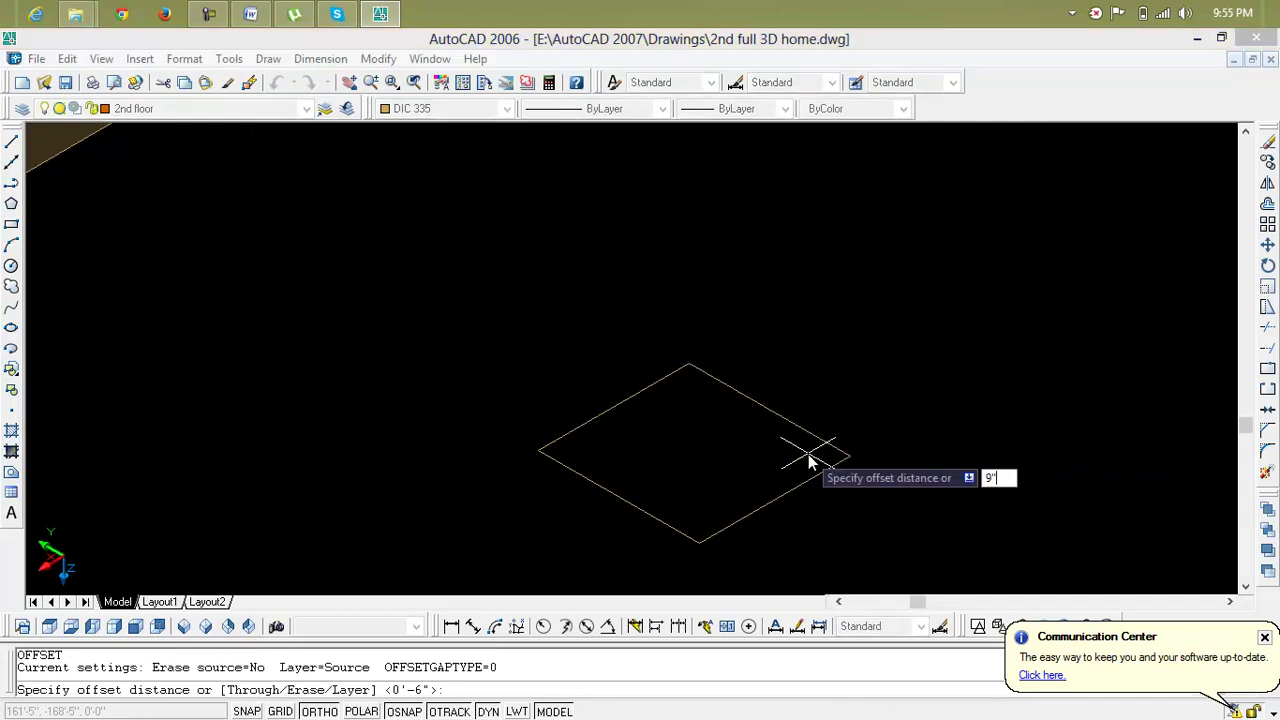
key(Return)
click(820, 447)
click(802, 451)
scroll(802, 451, up, 3)
middle_drag(780, 457, 614, 513)
scroll(614, 513, up, 2)
key(Escape)
key(Escape)
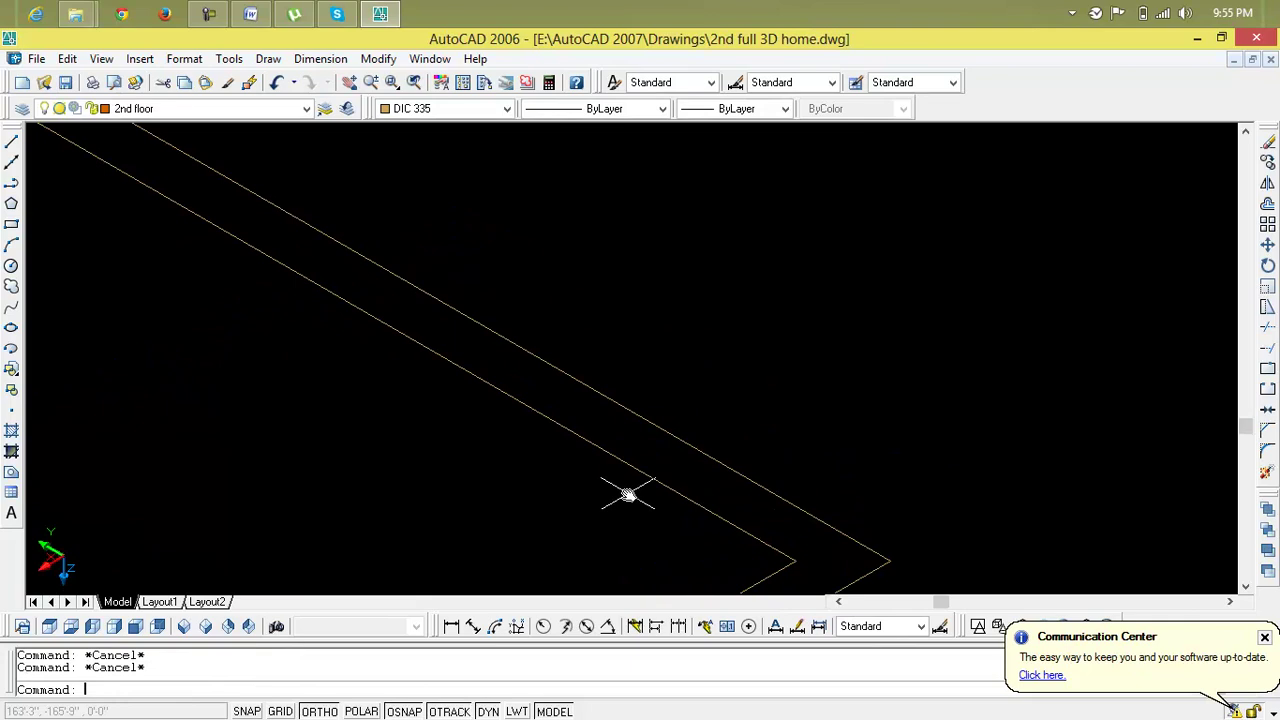
Abandon a trial line and place a small rectangle's first corner on the outline
text(l)
key(Return)
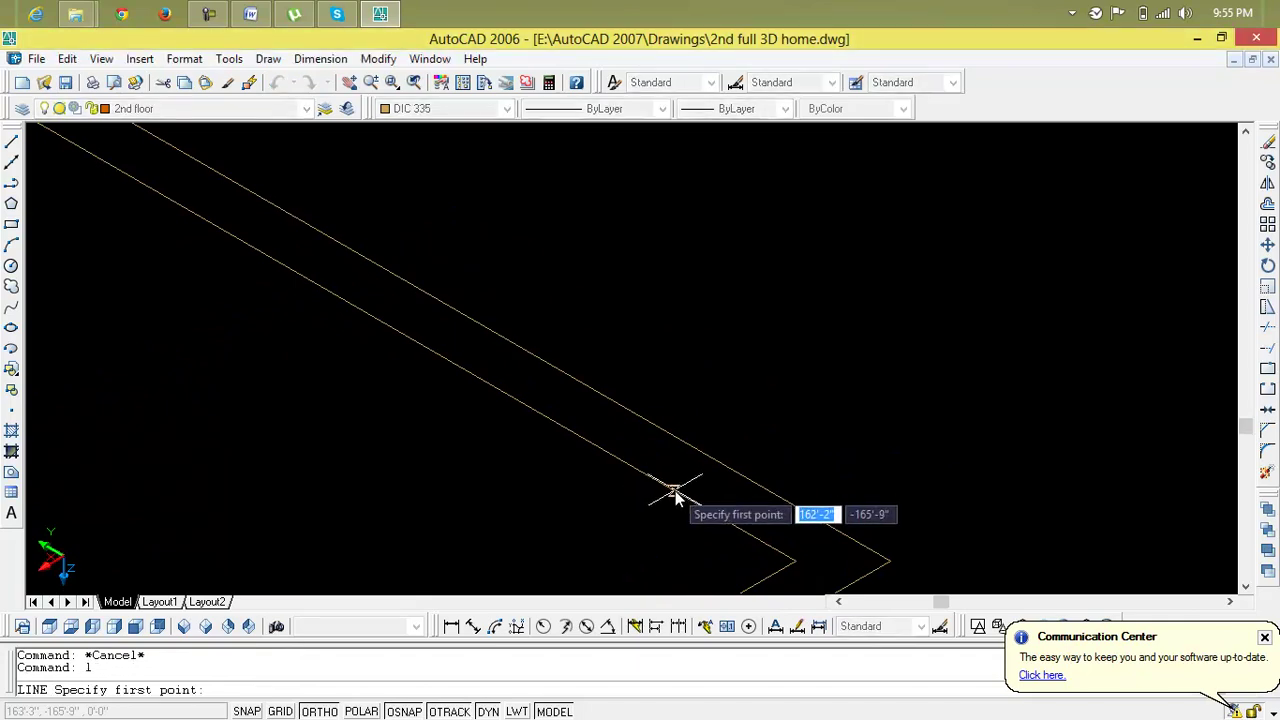
click(676, 495)
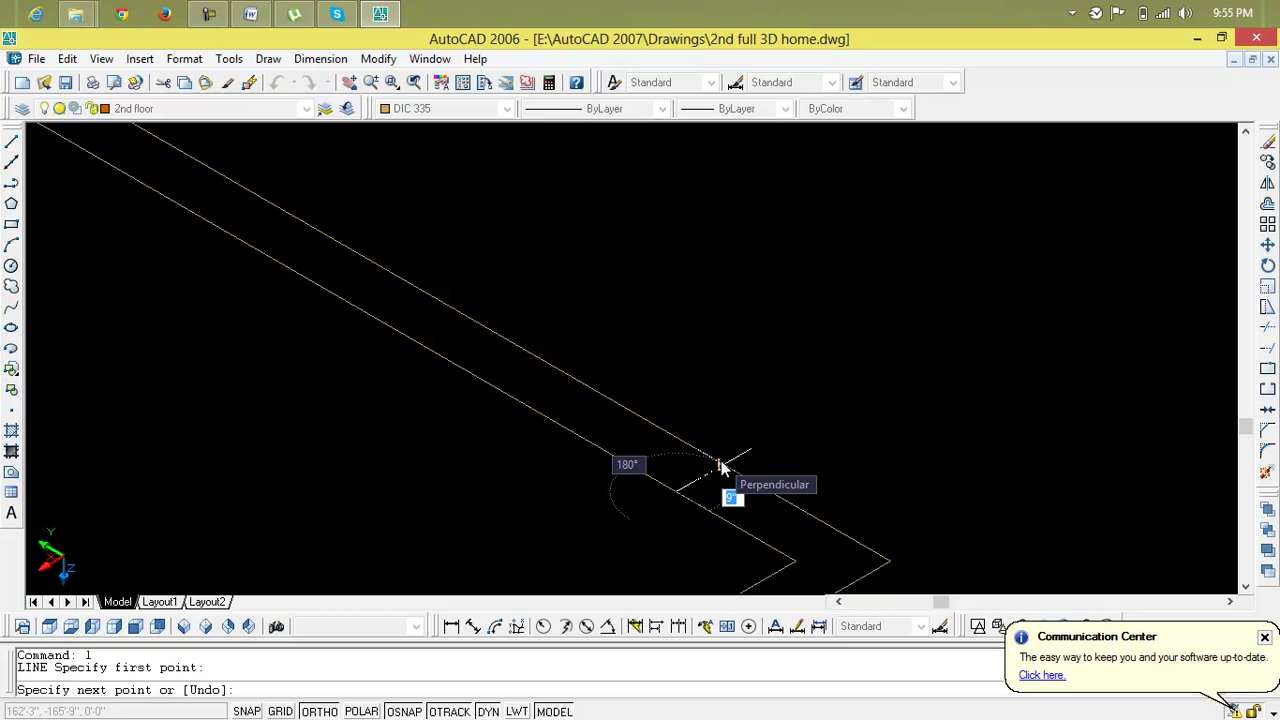
key(Escape)
key(Escape)
key(Escape)
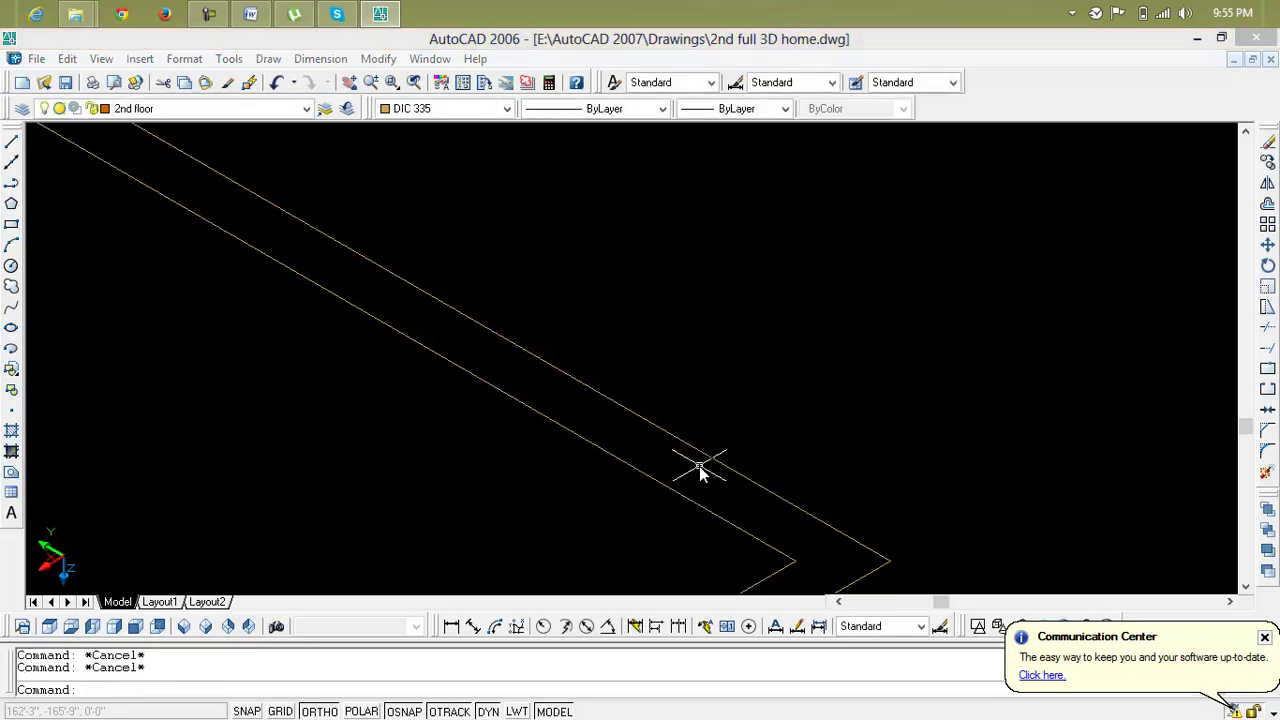
text(rec)
key(Return)
click(644, 471)
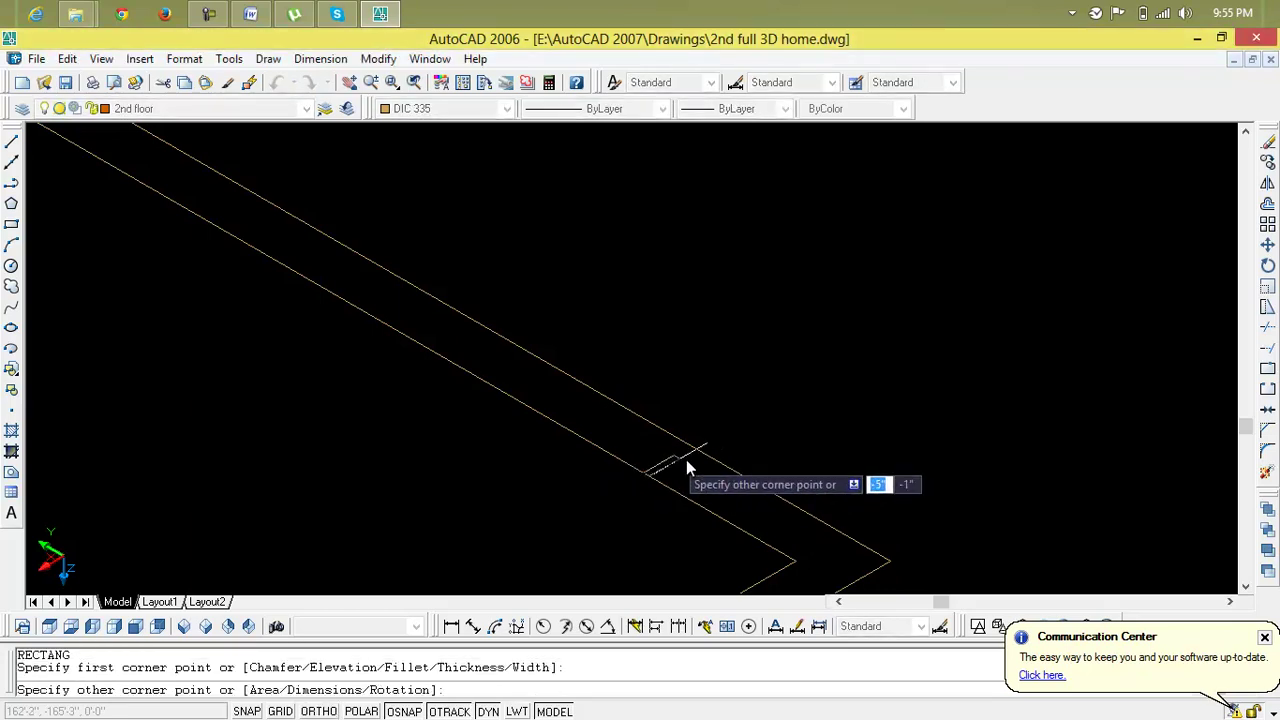
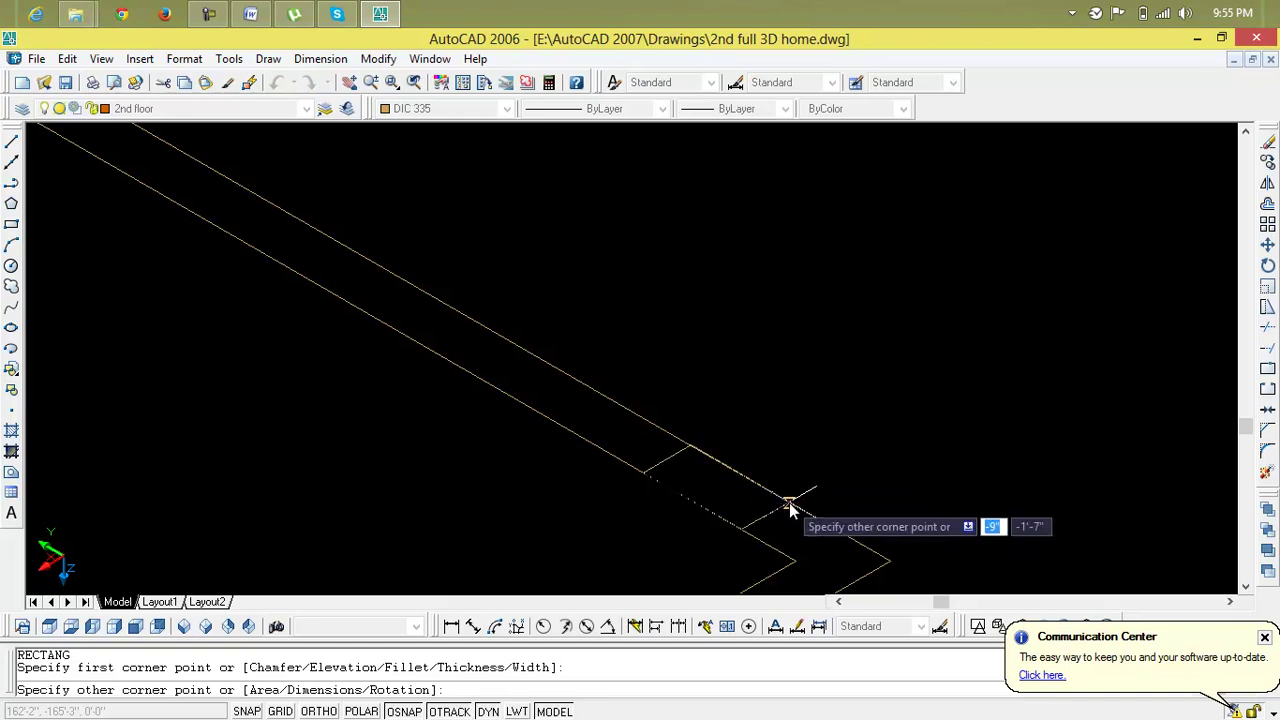
Finish the small rectangle by picking its opposite corner at the wall corner
scroll(789, 503, up, 3)
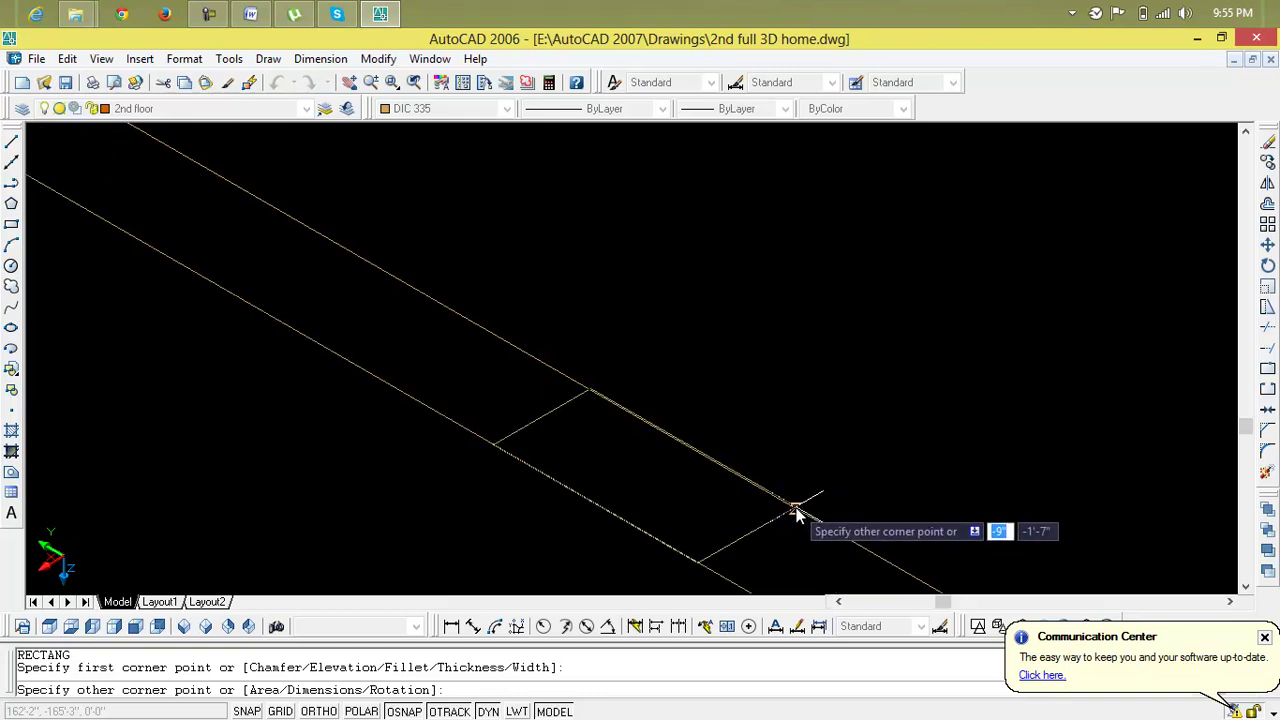
click(793, 509)
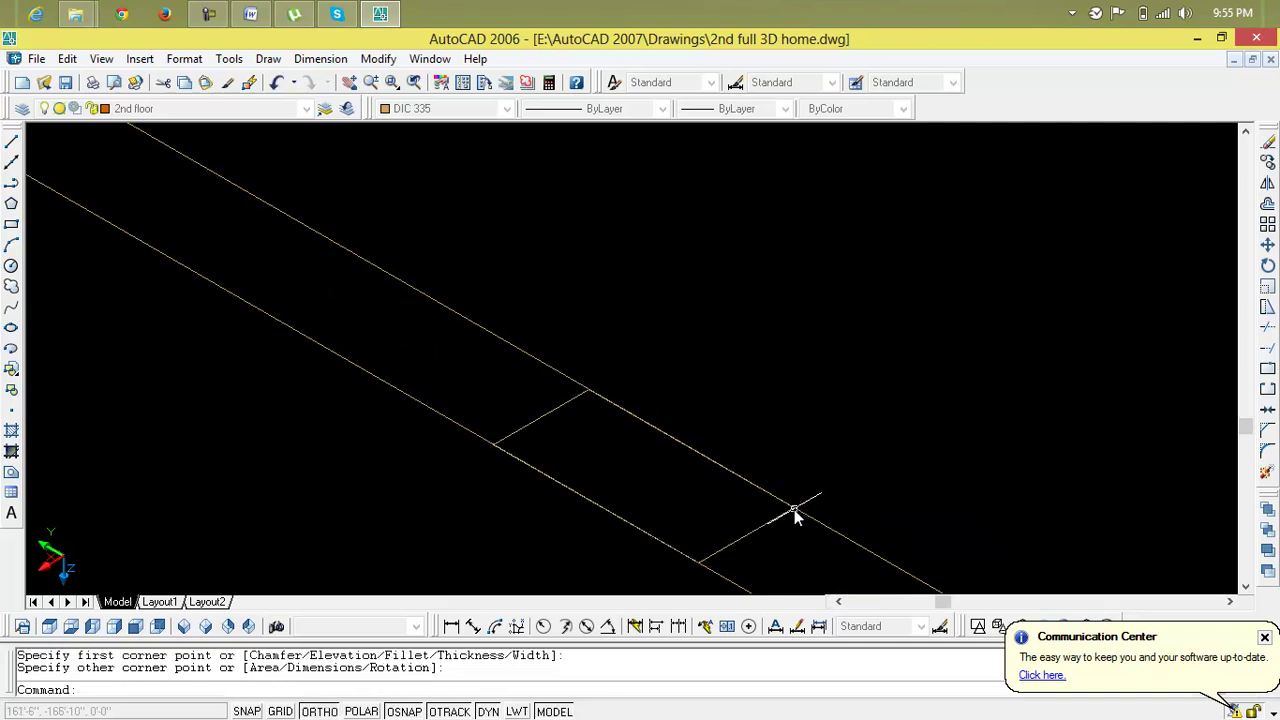
scroll(611, 357, down, 4)
key(Escape)
key(Escape)
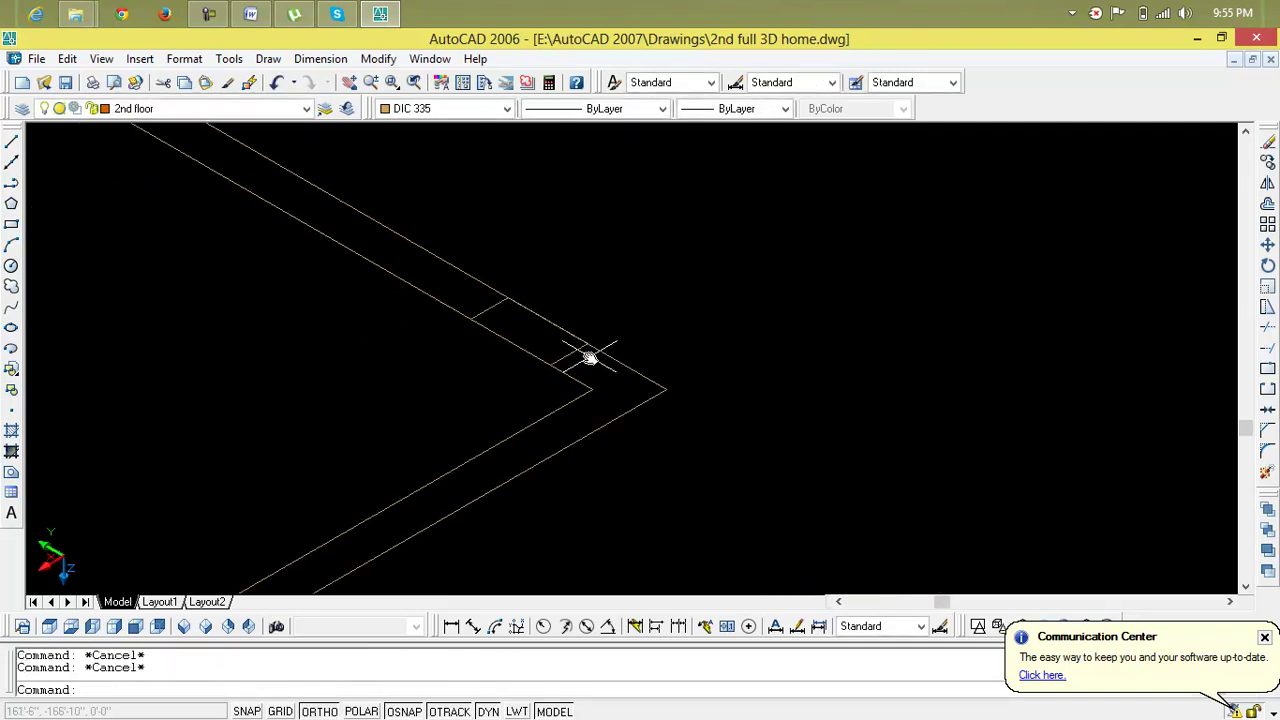
Move the rectangle up and to the right, clear of the walls
text(m)
key(Return)
click(575, 353)
key(Return)
click(575, 353)
click(735, 235)
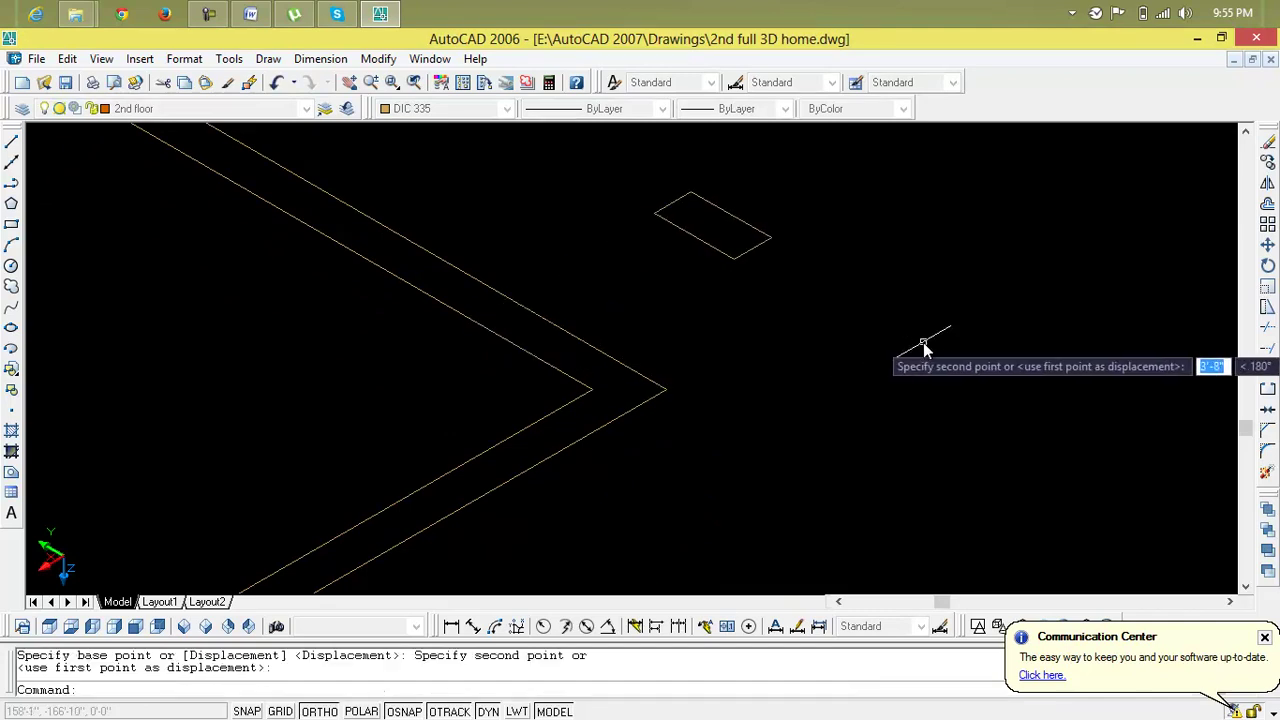
middle_drag(709, 274, 554, 433)
key(Escape)
key(Escape)
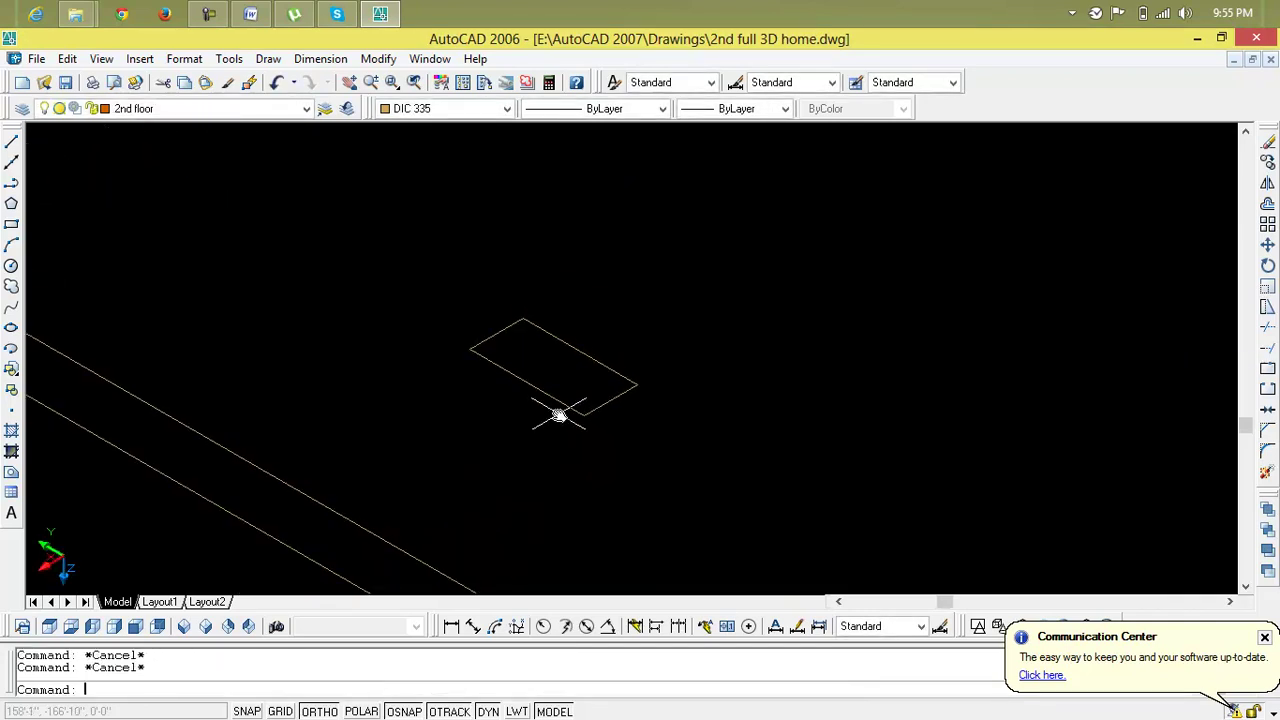
Open the Block Definition dialog for a new block
click(736, 336)
key(Escape)
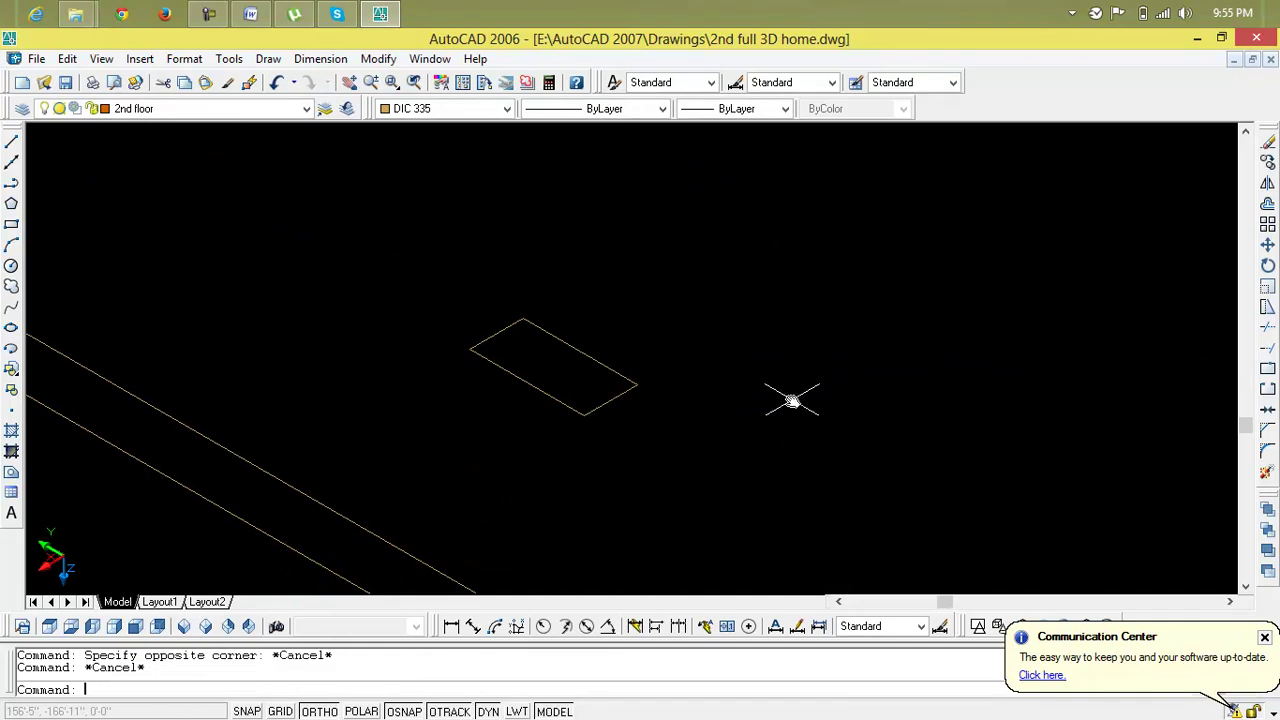
text(b)
key(Return)
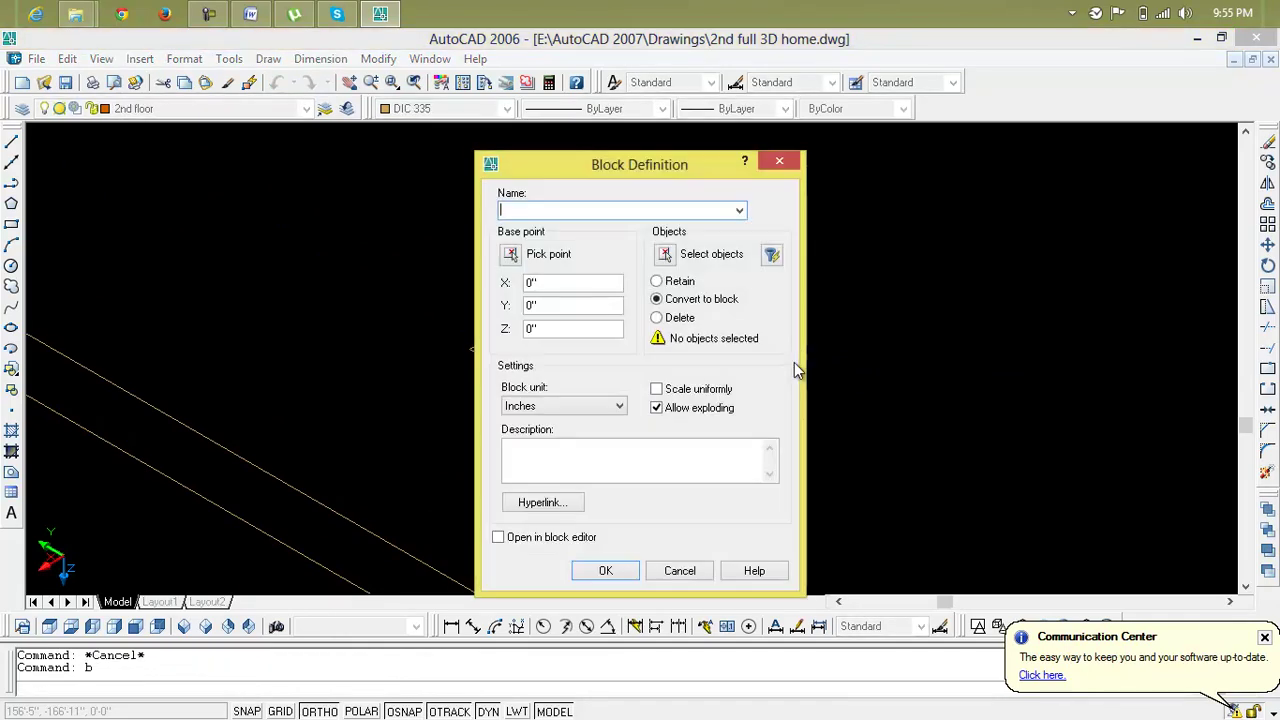
Define block 'ab' from the rectangle, with its base point on the rectangle, then select it
click(675, 258)
click(690, 318)
click(577, 402)
key(Return)
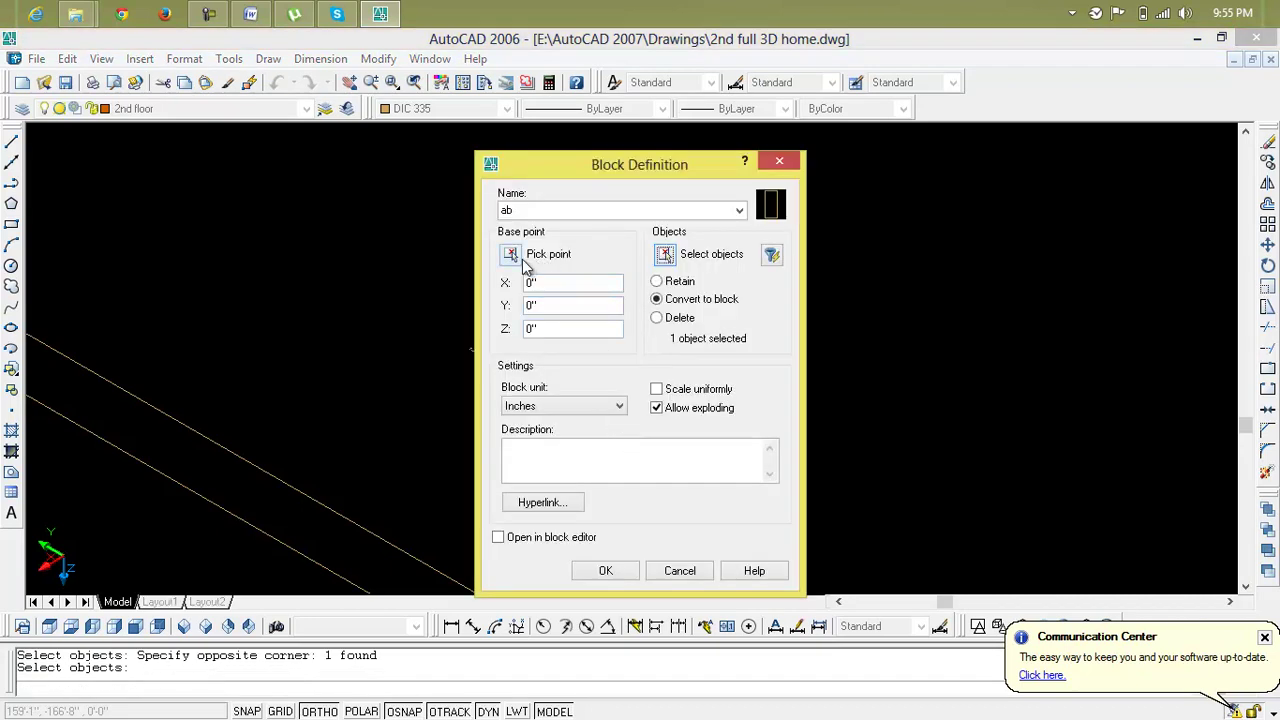
click(510, 254)
click(609, 395)
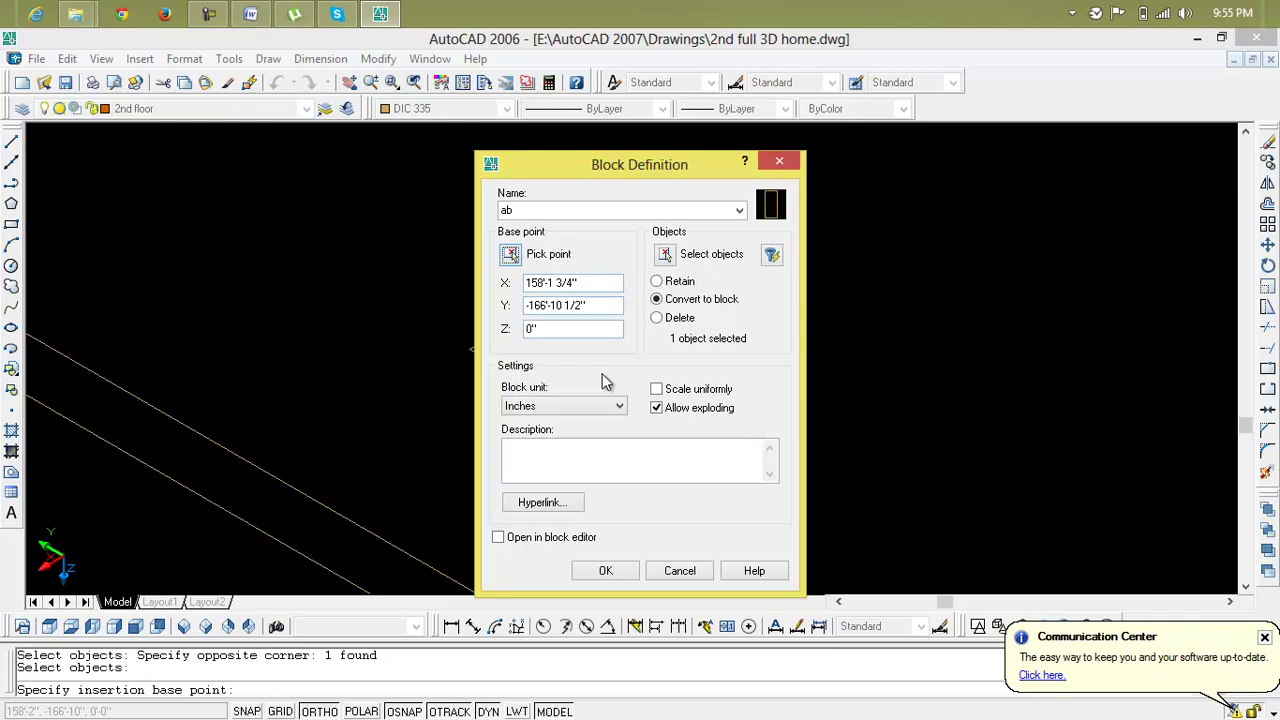
click(609, 571)
click(668, 272)
click(521, 437)
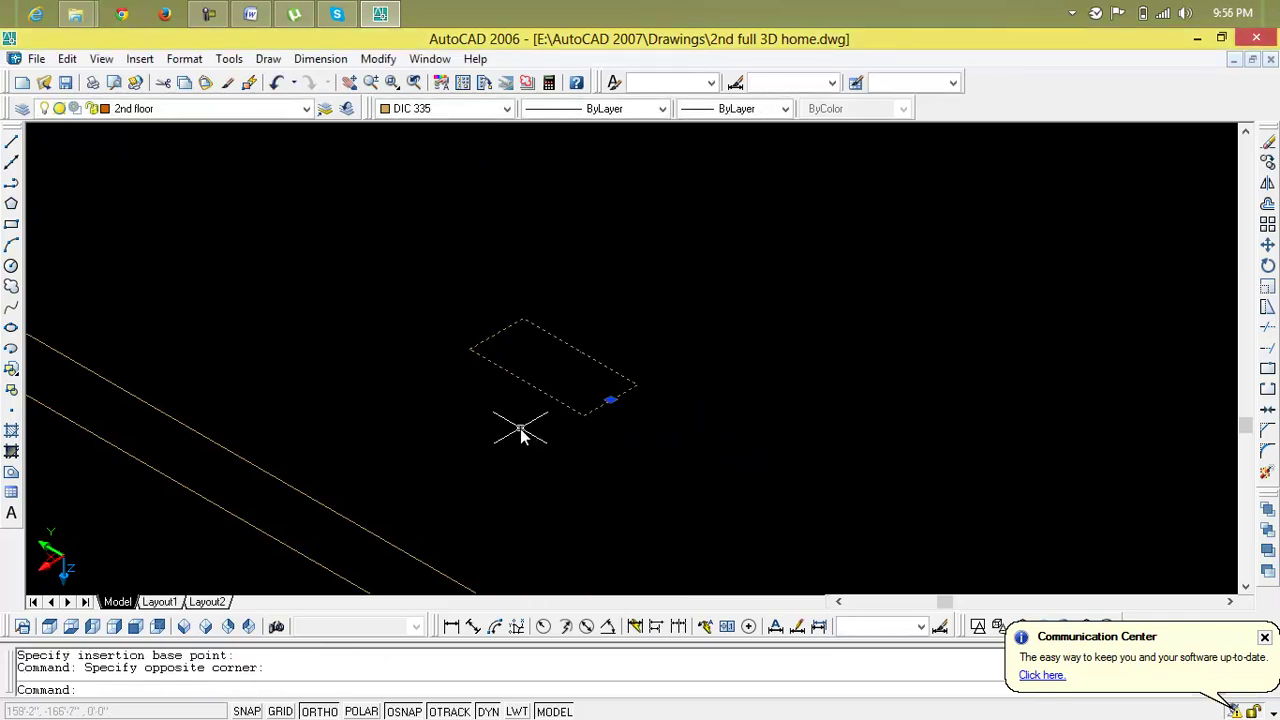
key(Delete)
scroll(521, 437, down, 3)
middle_drag(521, 437, 663, 309)
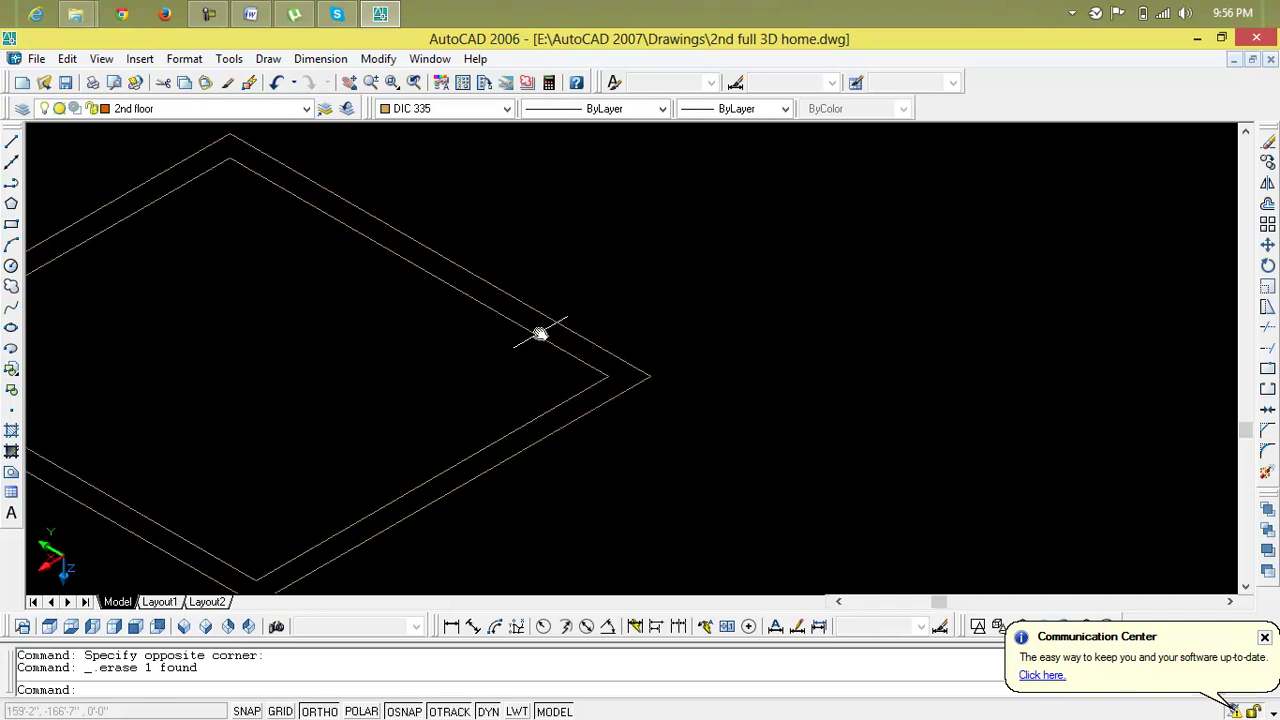
middle_drag(537, 334, 583, 343)
scroll(592, 275, down, 3)
middle_drag(594, 280, 585, 292)
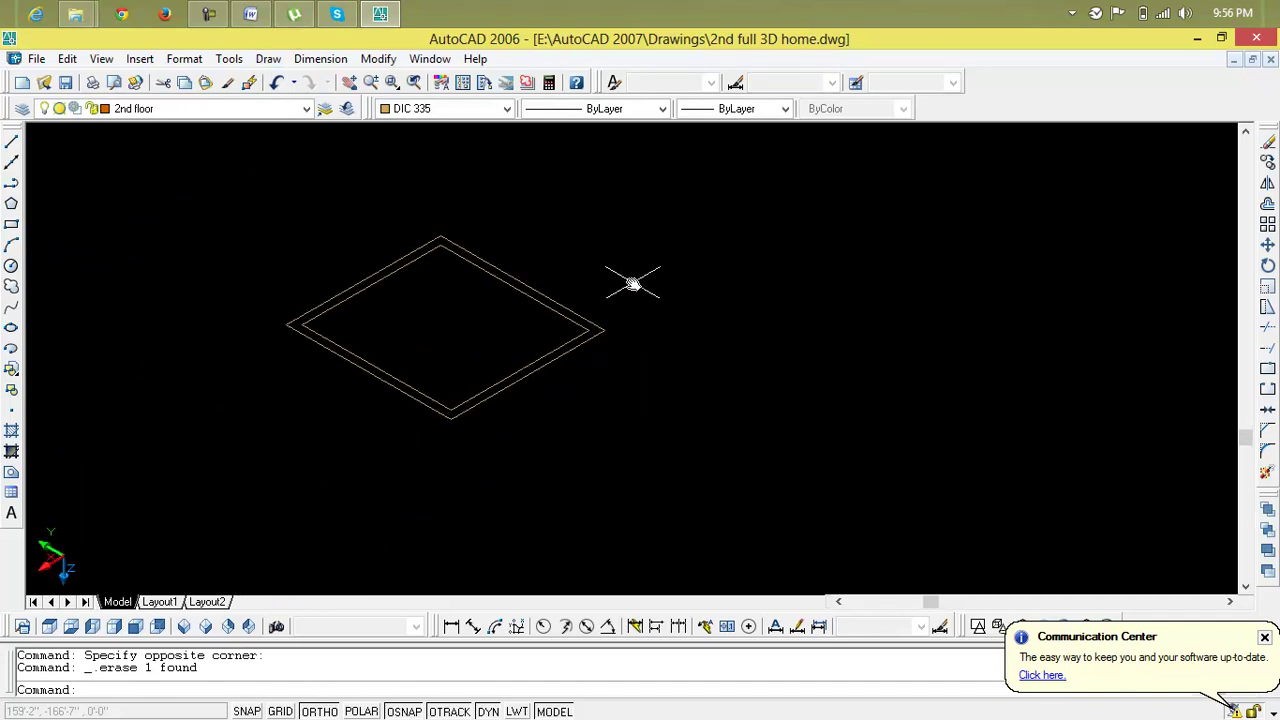
scroll(632, 284, up, 3)
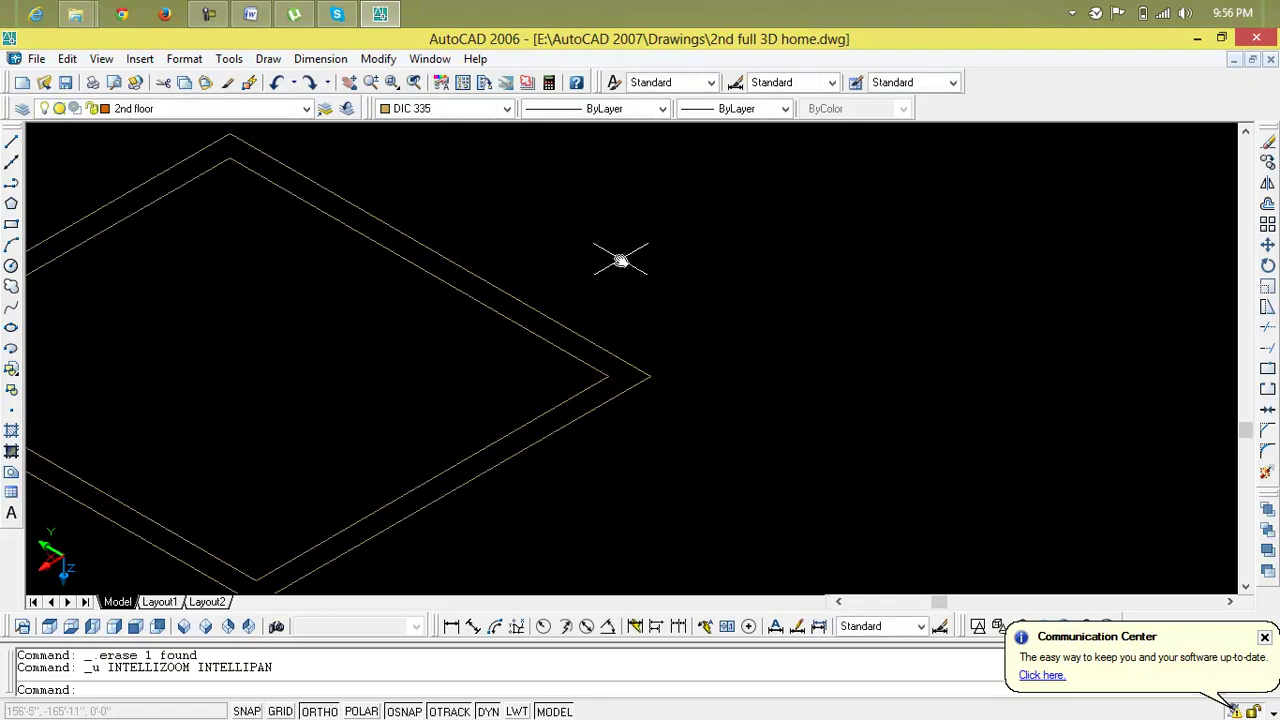
key(Escape)
key(Escape)
key(ctrl+z)
key(ctrl+z)
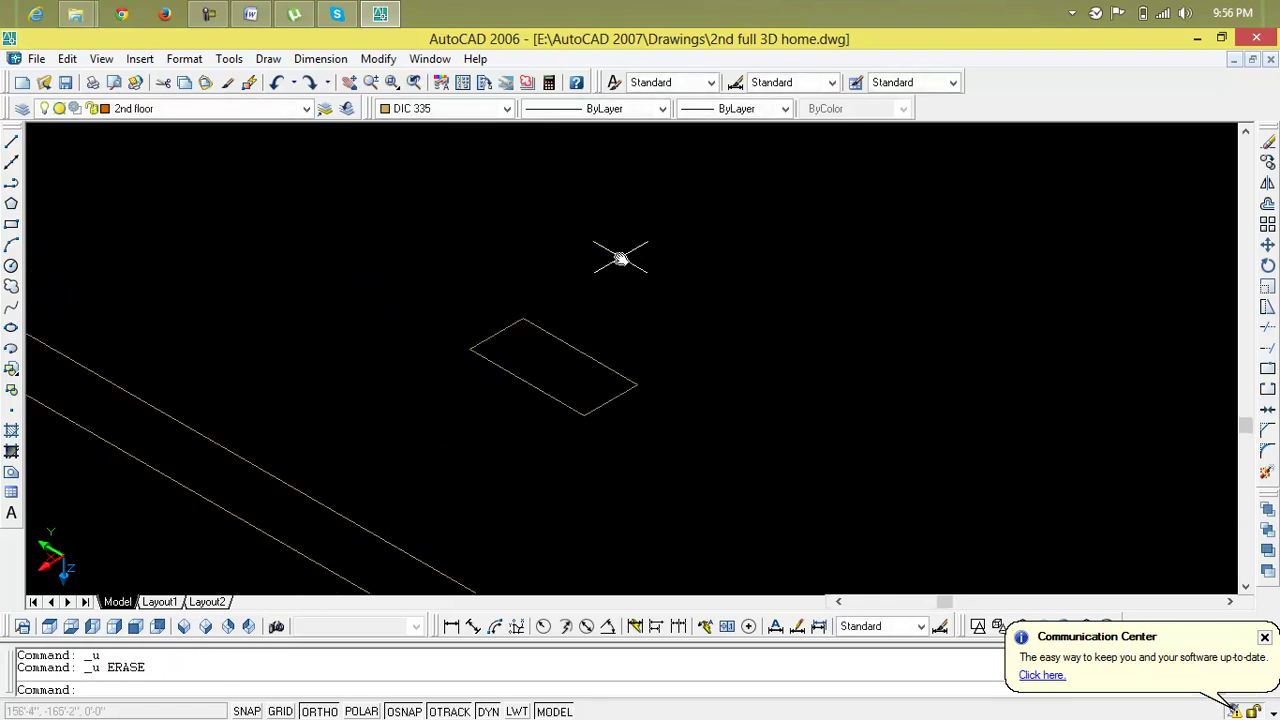
middle_drag(671, 323, 670, 241)
key(Escape)
key(Escape)
text(ext)
key(Return)
click(680, 224)
click(537, 375)
key(Return)
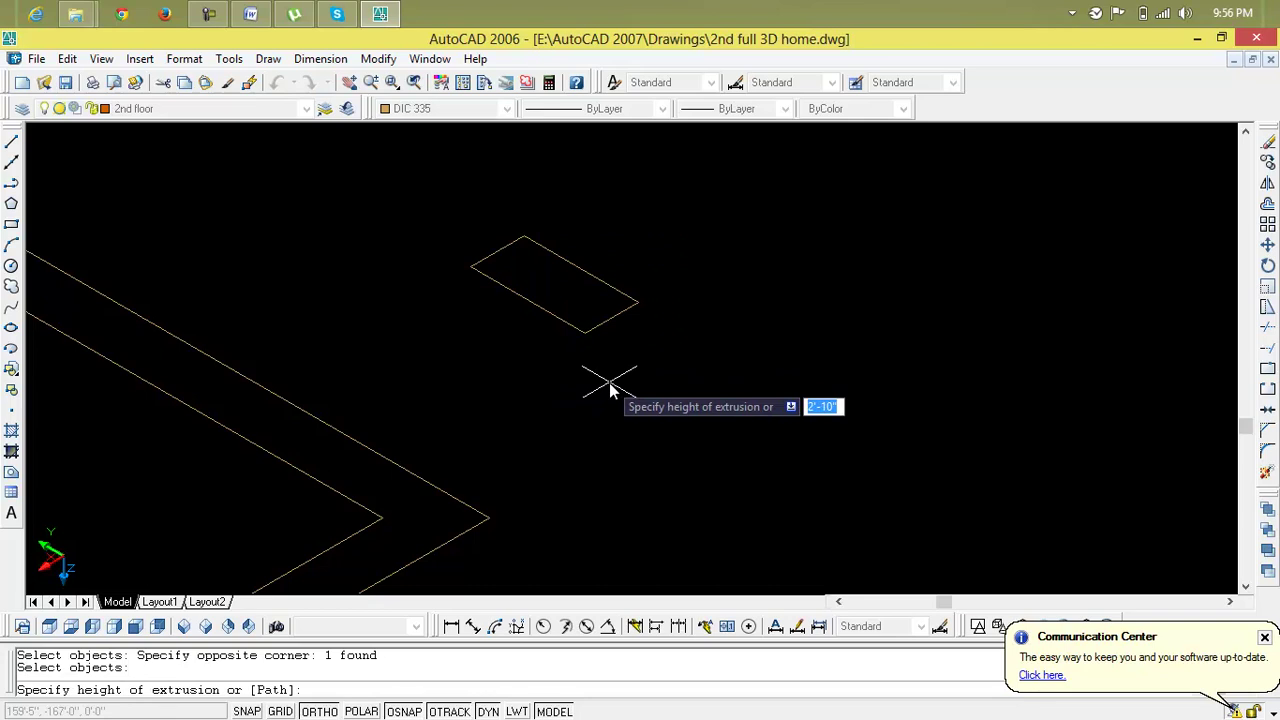
text(3)
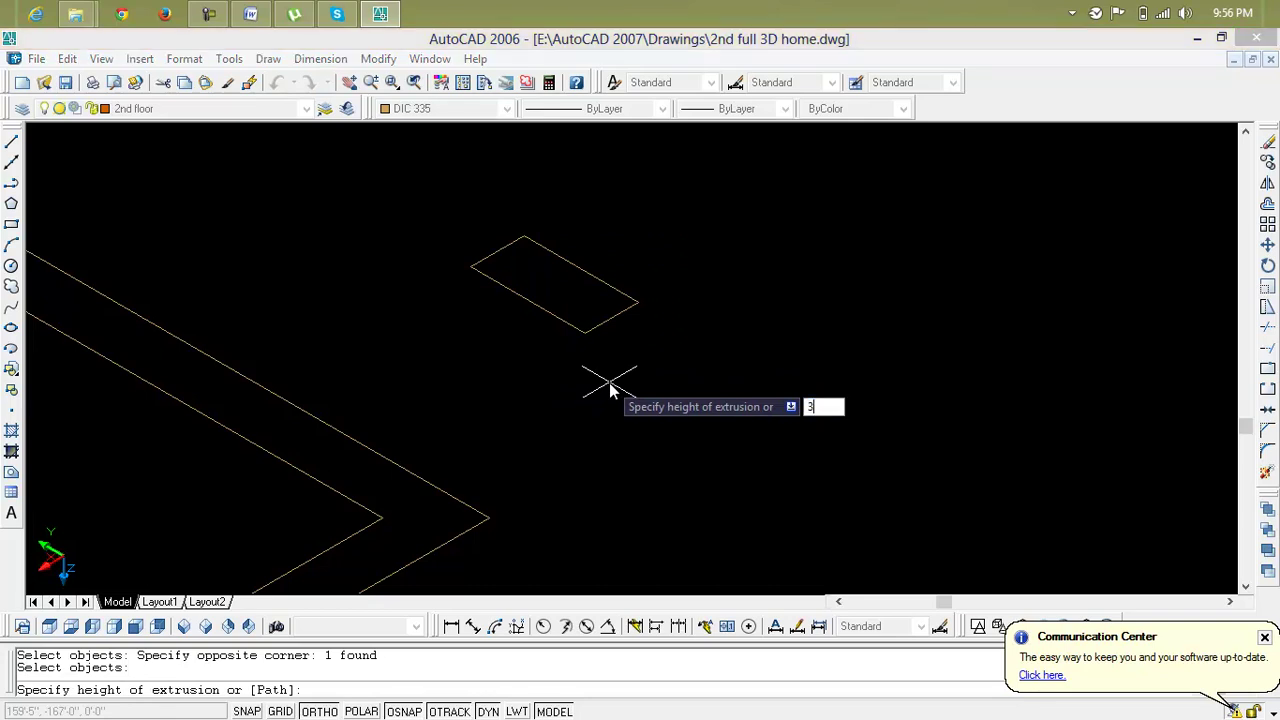
key(Return)
key(Return)
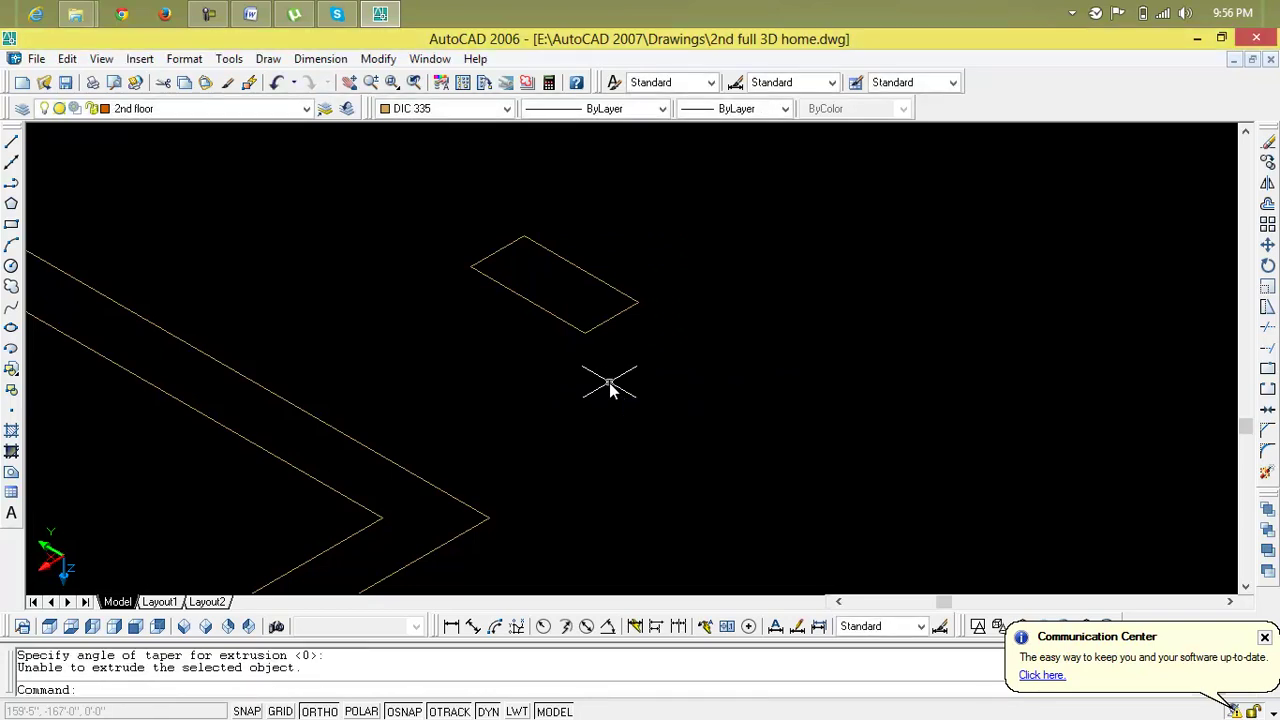
scroll(610, 388, up, 2)
key(Escape)
key(Escape)
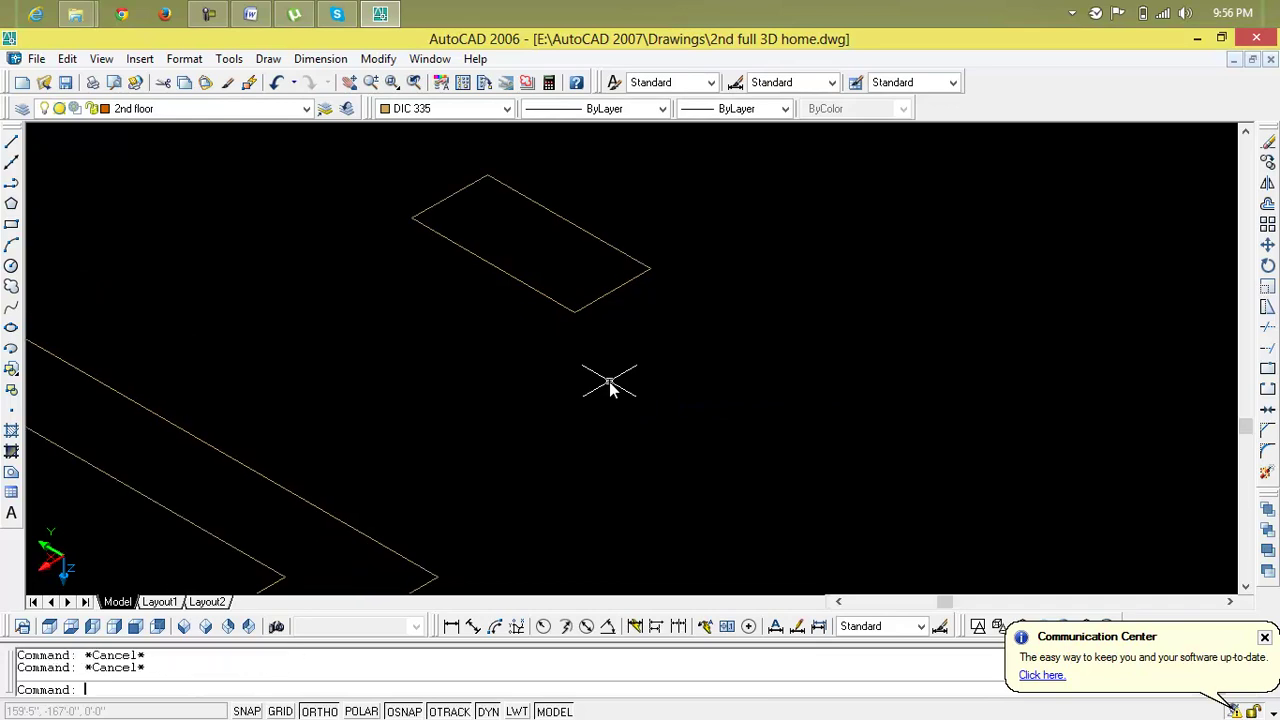
text(ec)
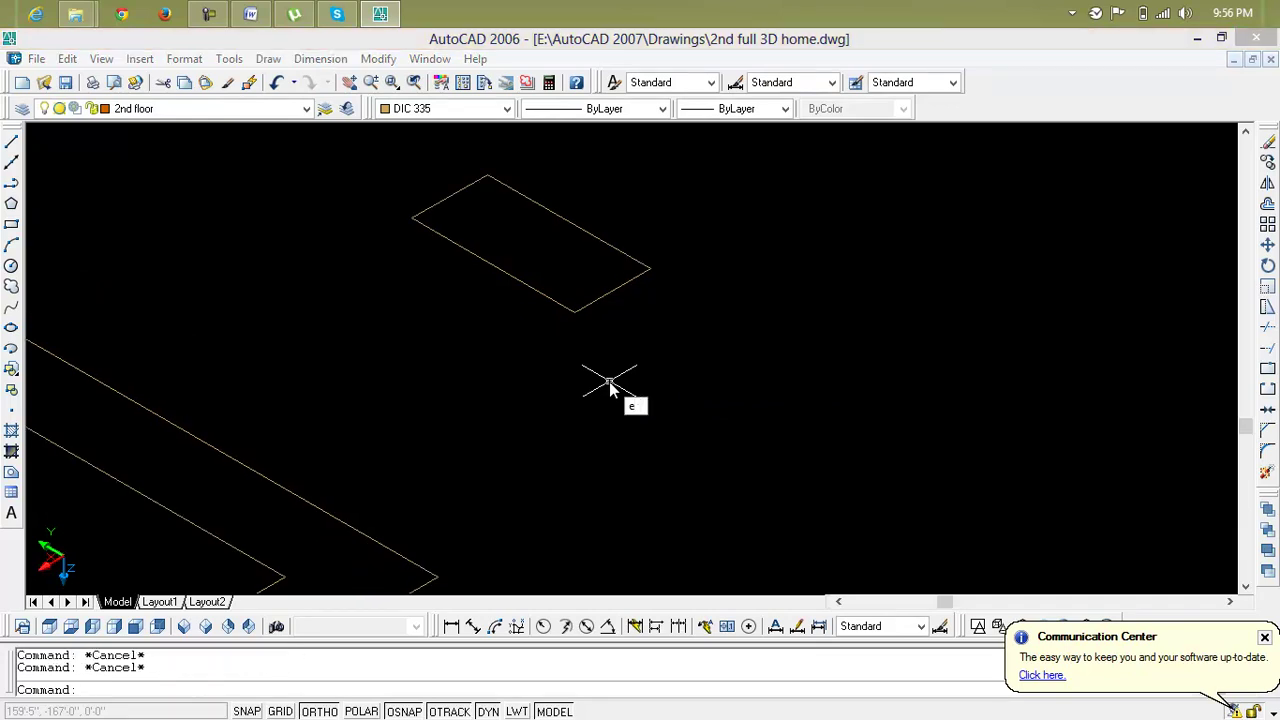
text(t)
Attempt a 3' extrusion of the rectangle, then cancel the failed extrusion
key(Return)
click(649, 226)
click(536, 369)
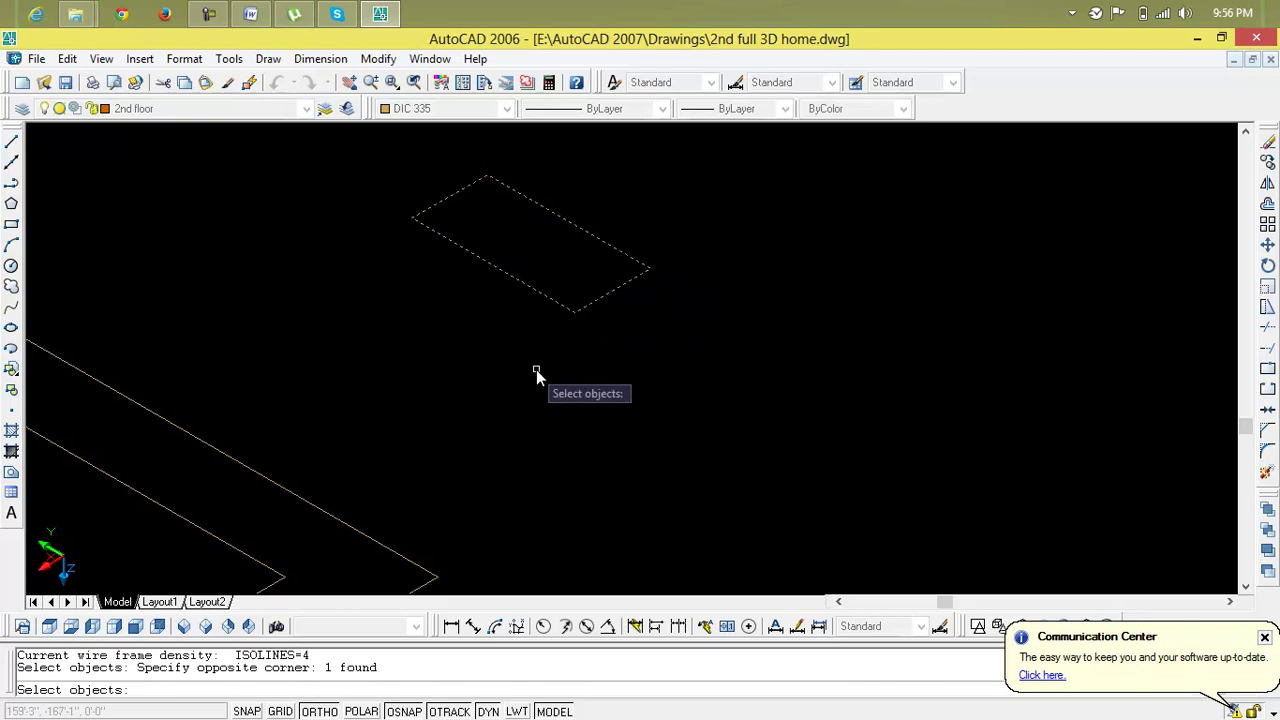
key(Return)
text(3')
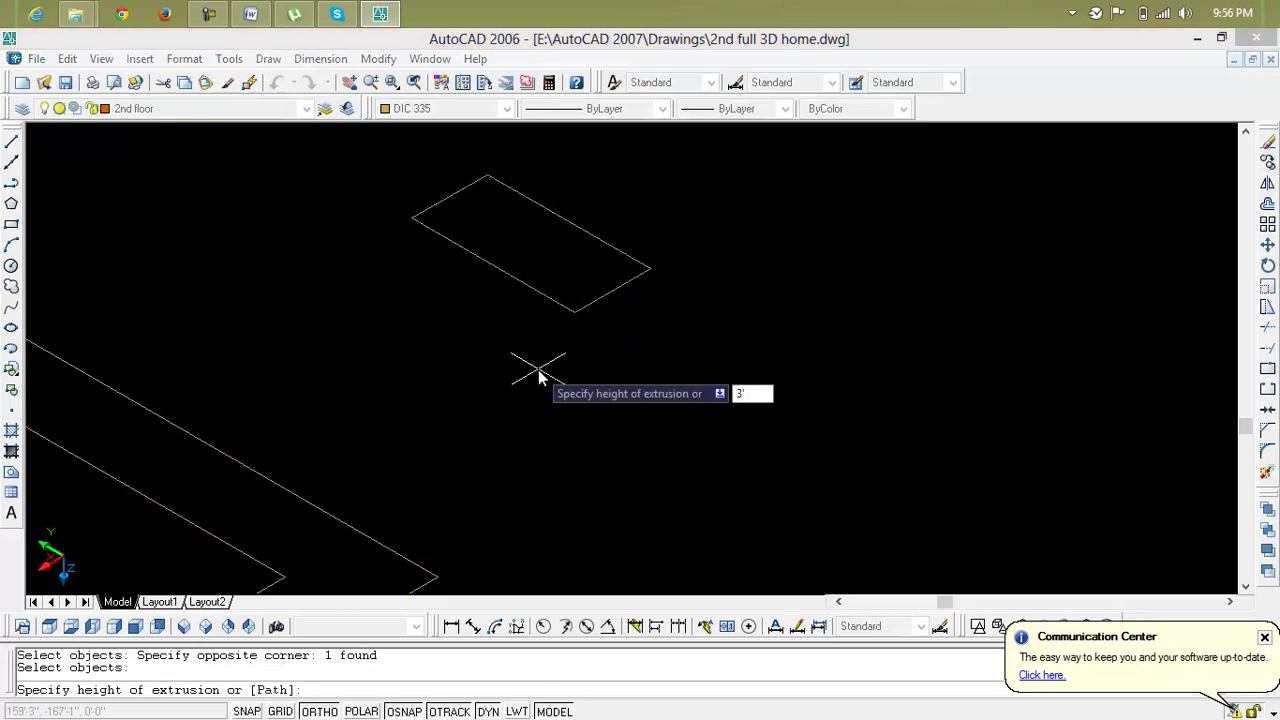
key(Return)
key(Return)
middle_drag(560, 347, 525, 401)
key(Escape)
key(Escape)
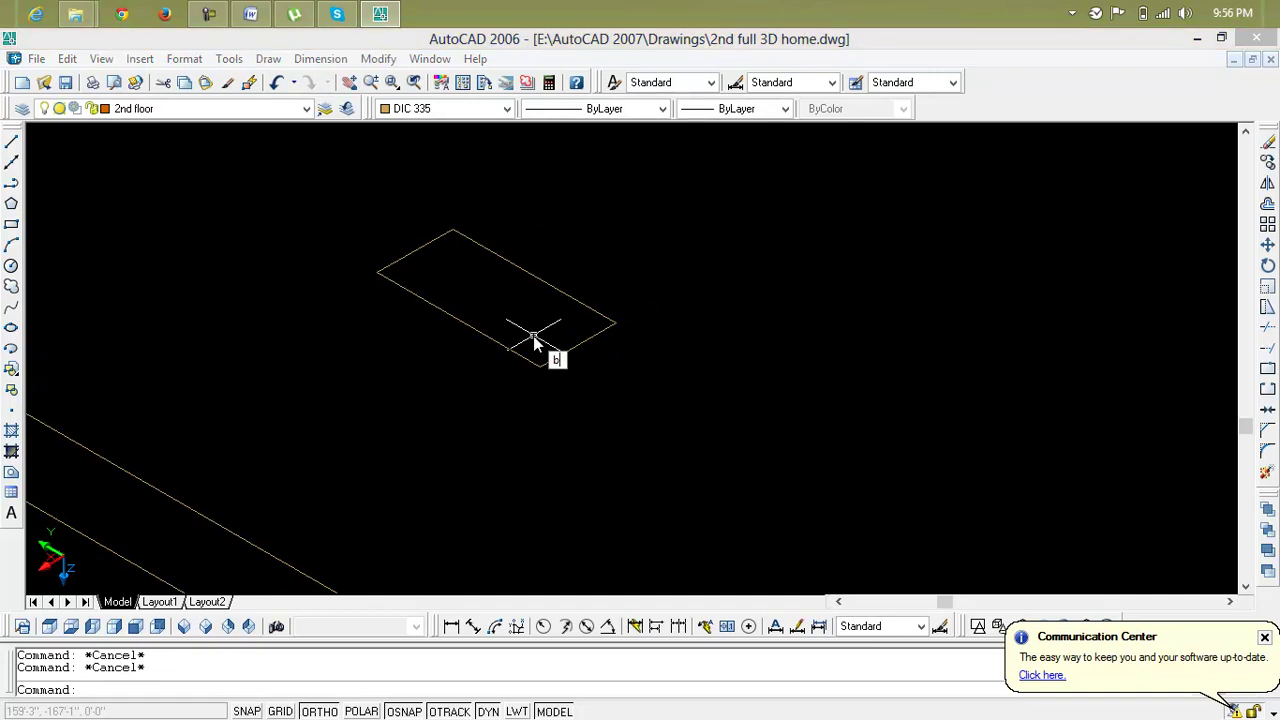
Create a closed boundary polyline inside the rectangle with BOUNDARY (BO)
text(bo)
key(Return)
click(525, 285)
click(537, 322)
key(Return)
Extrude the boundary polyline 8' into a solid box
text(e)
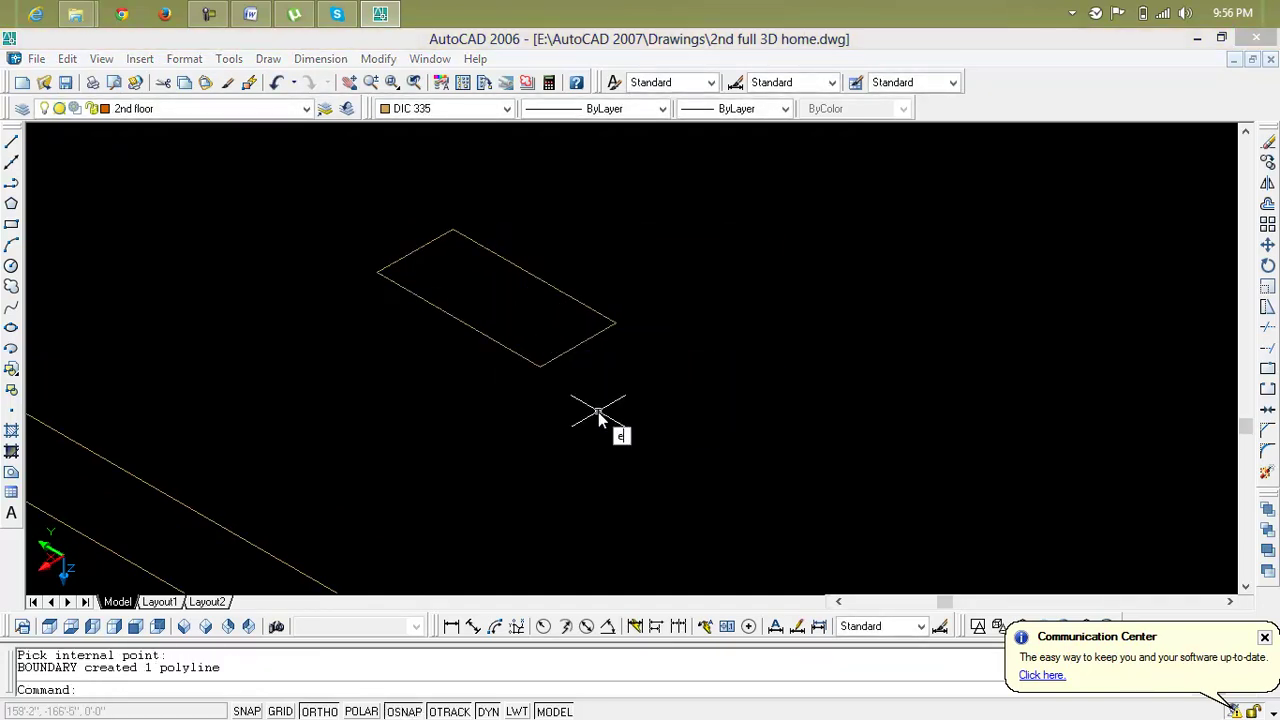
key(Return)
click(609, 337)
click(586, 339)
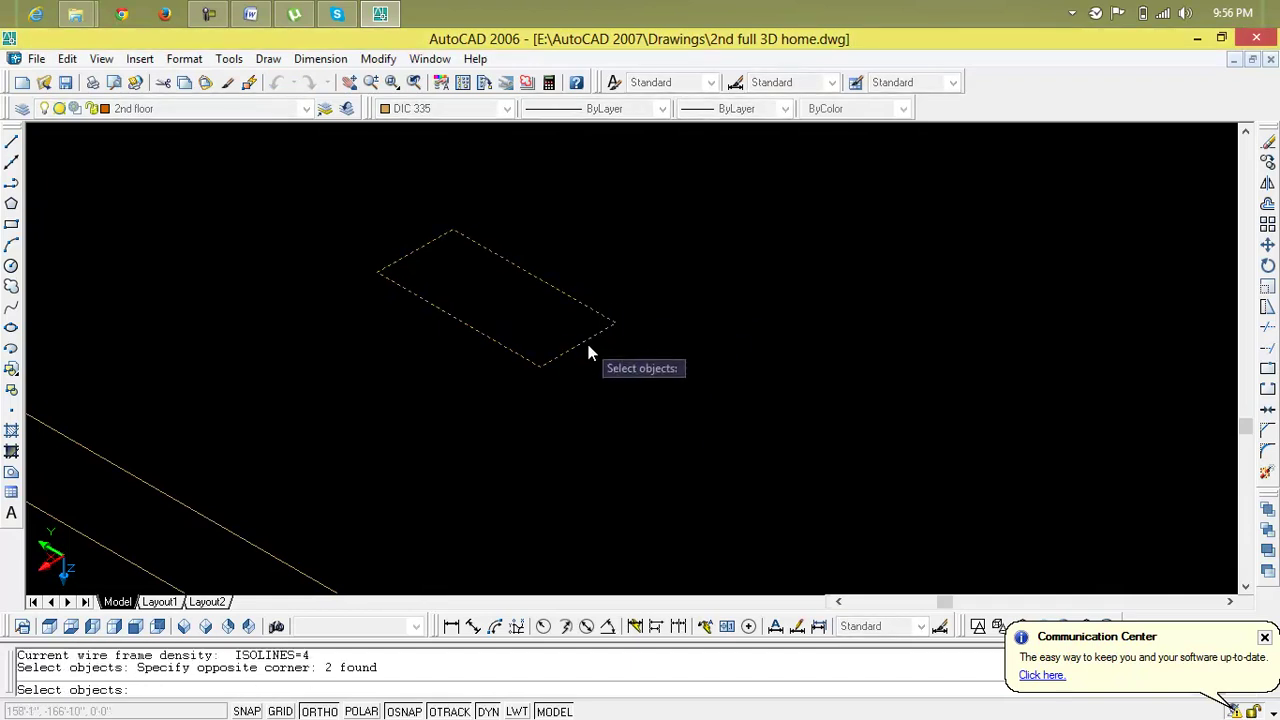
key(Return)
text(8')
key(Return)
key(Return)
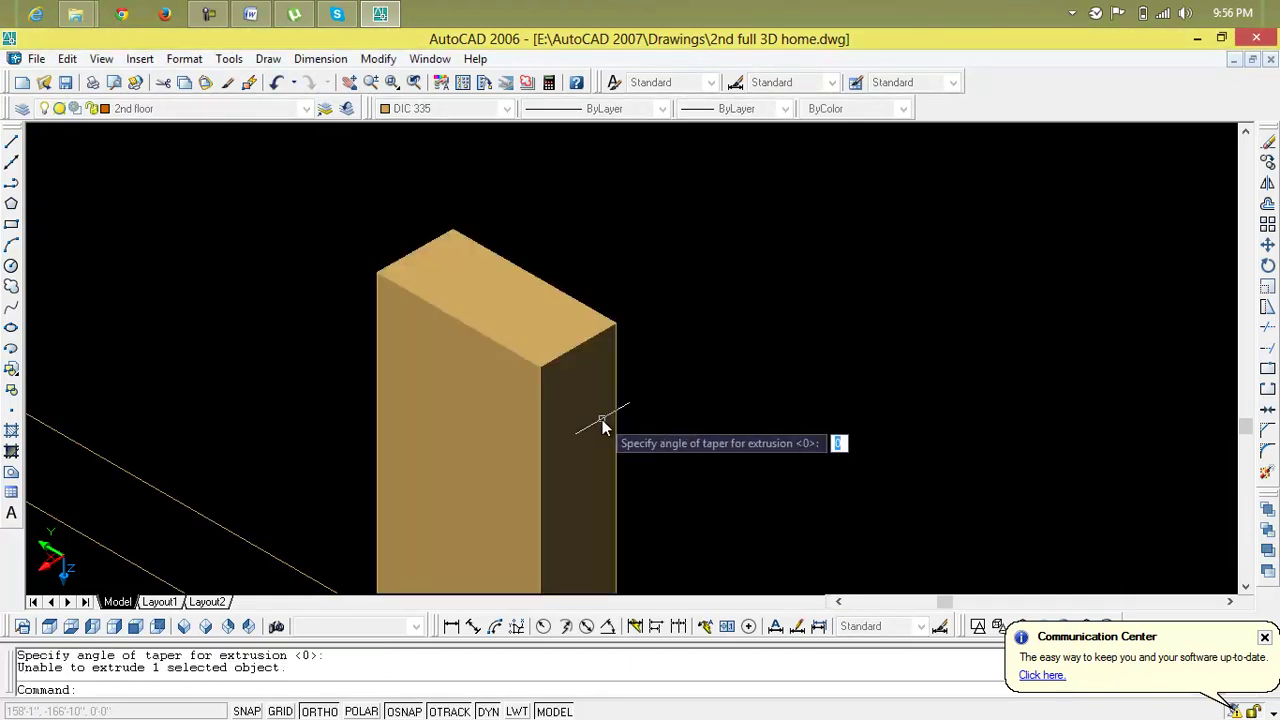
scroll(601, 424, down, 5)
middle_drag(601, 424, 600, 300)
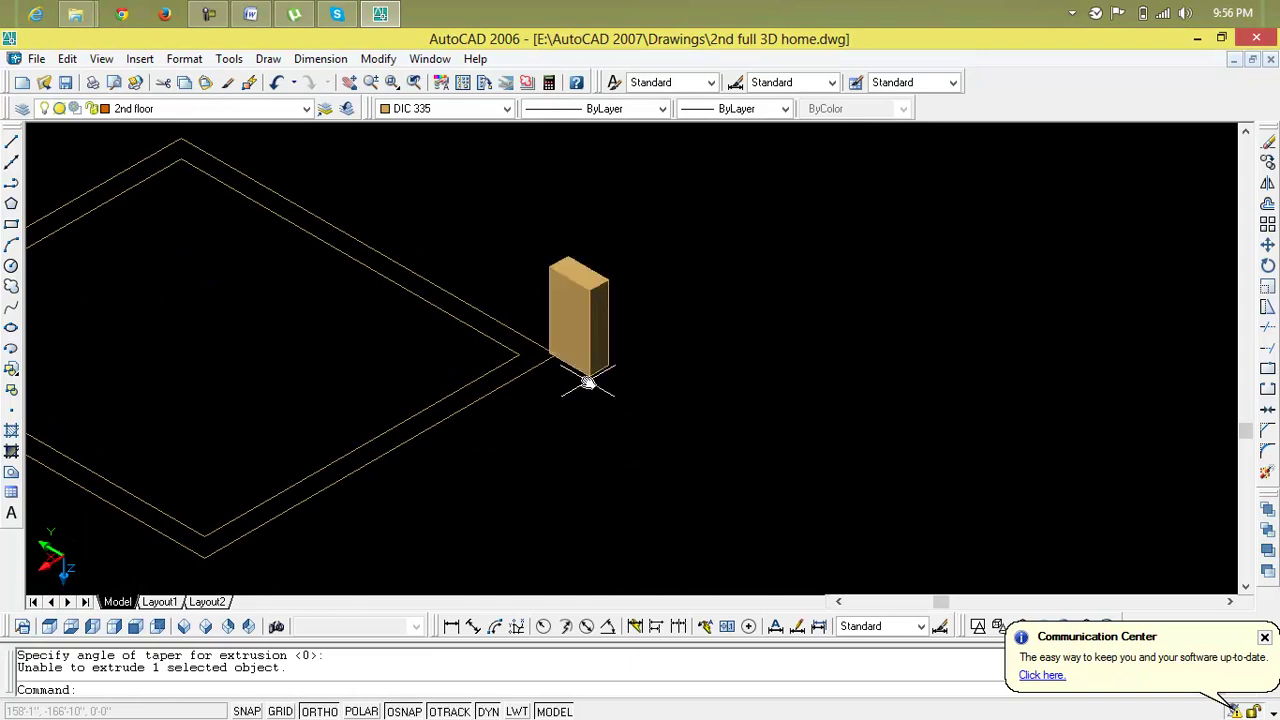
scroll(585, 377, up, 5)
scroll(628, 328, down, 7)
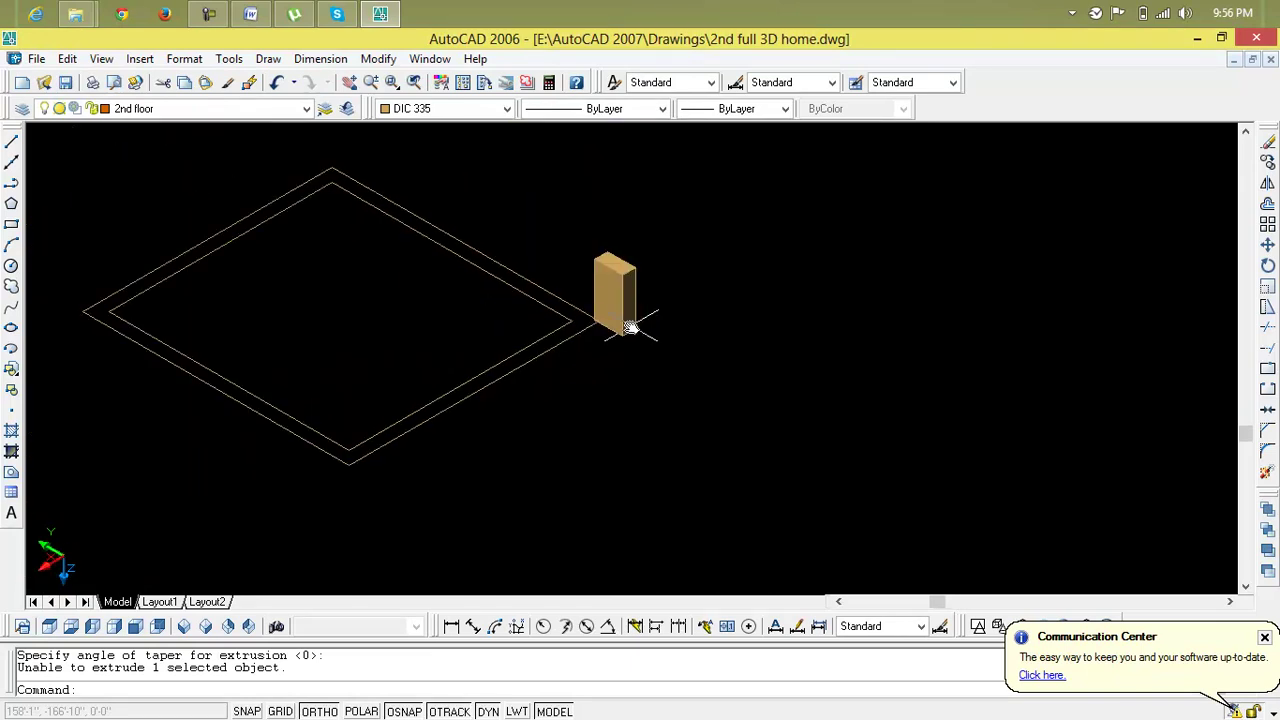
scroll(677, 386, up, 1)
scroll(663, 394, up, 3)
middle_drag(662, 420, 677, 363)
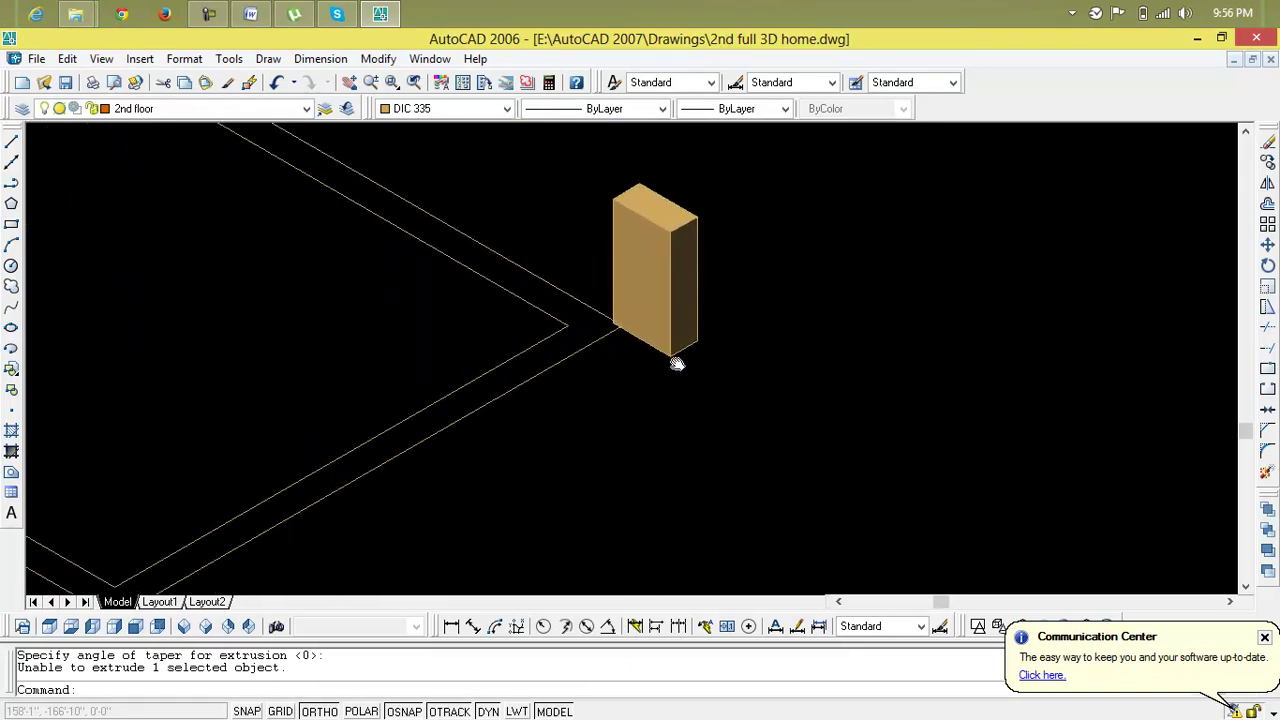
Open Block Definition to start a new block from the box
key(Escape)
key(Escape)
text(m)
key(BackSpace)
text(b)
key(Return)
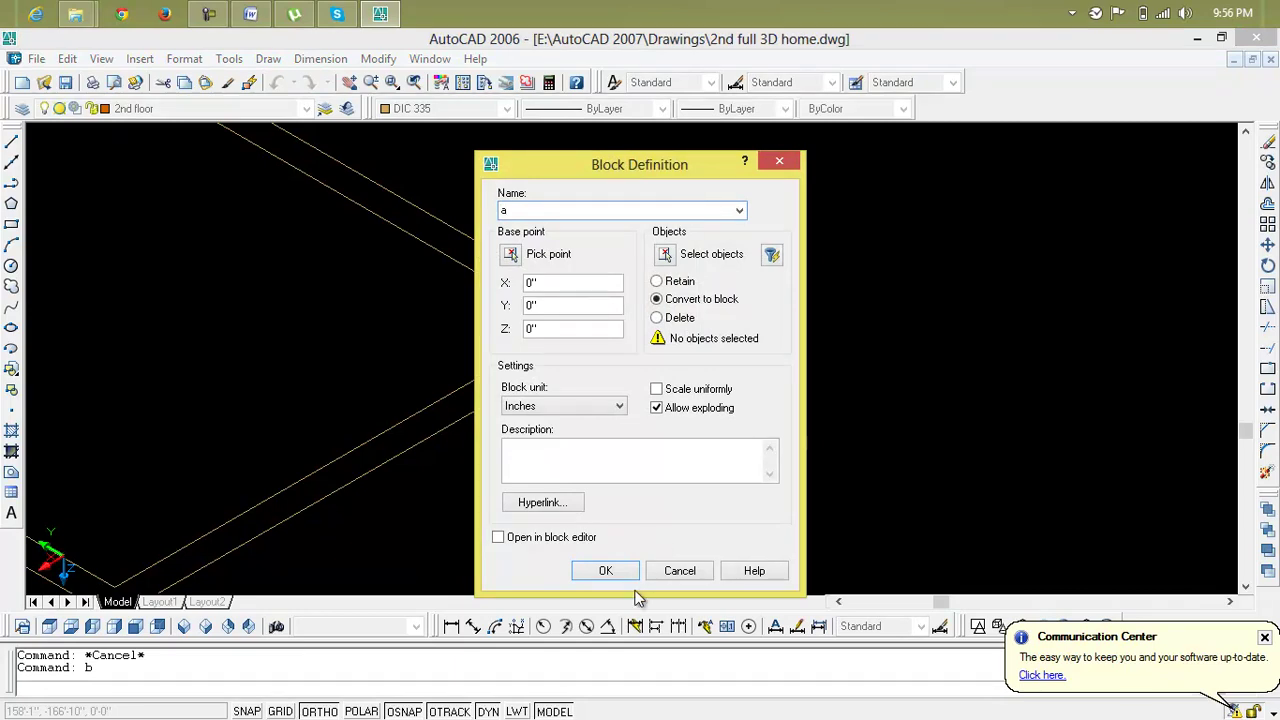
Define block 'a' from the tan box with its base point at the box's corner
click(667, 256)
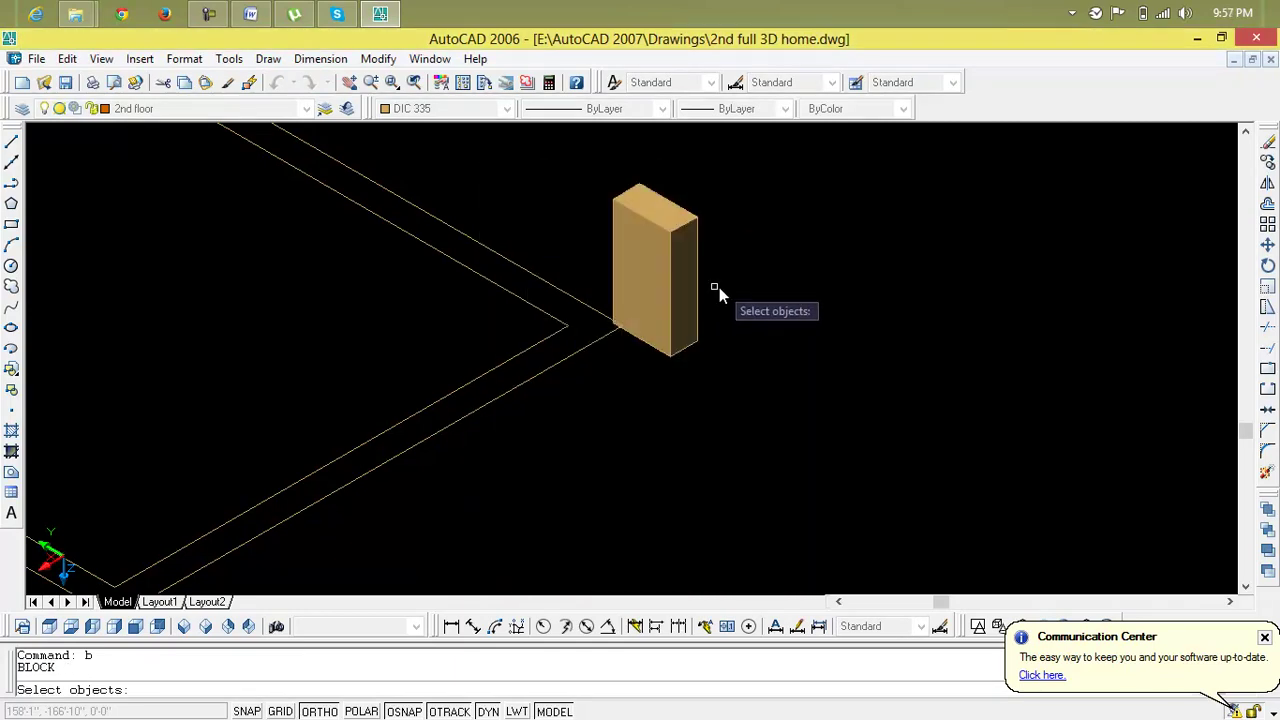
click(699, 287)
key(Return)
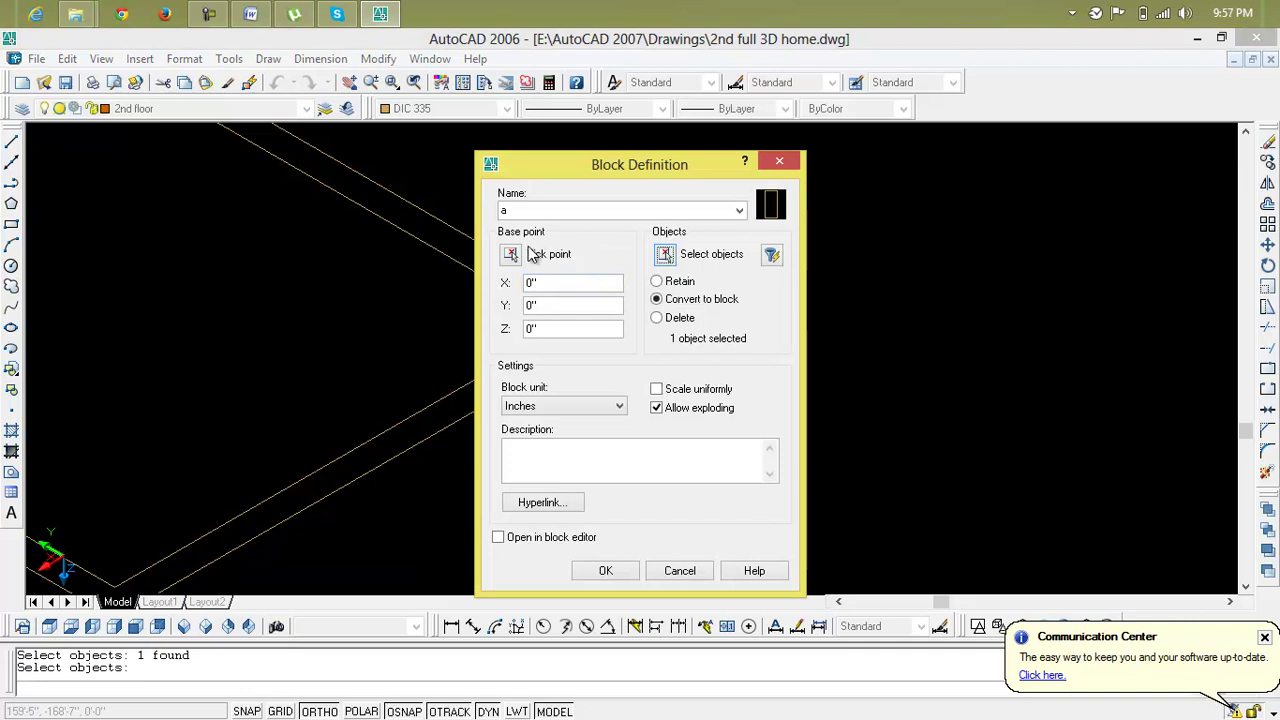
click(530, 252)
click(672, 358)
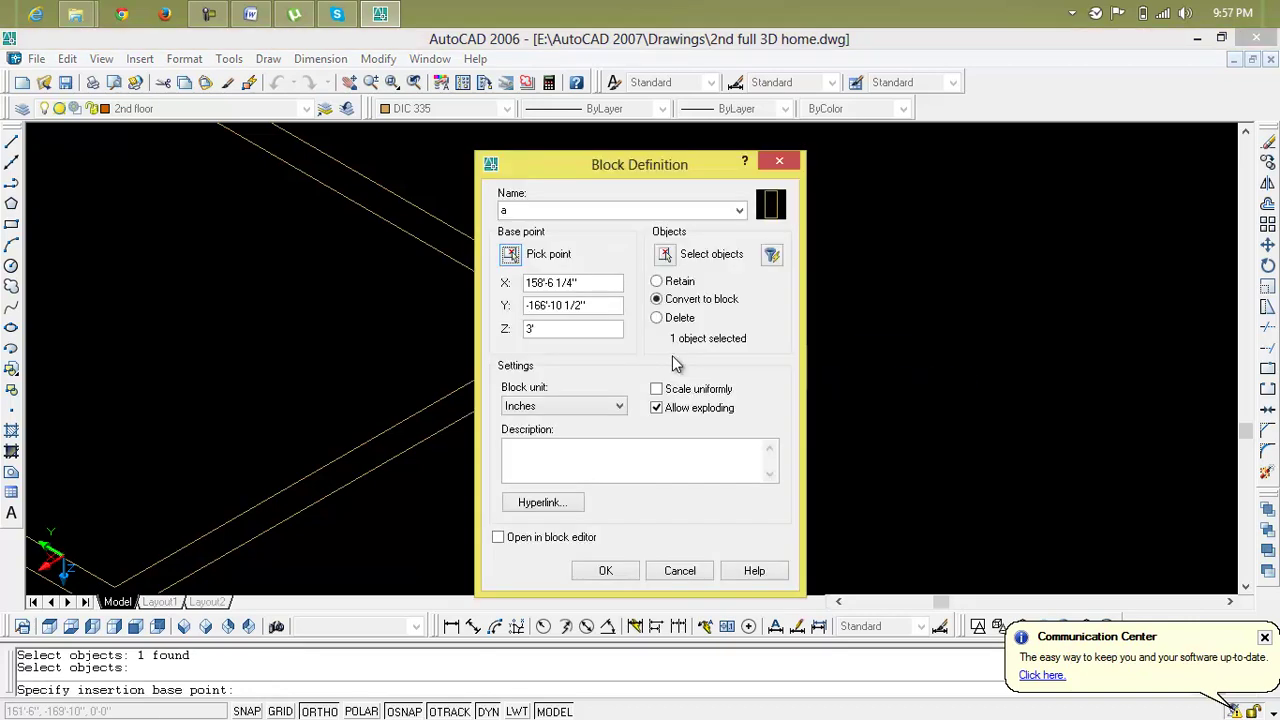
click(605, 570)
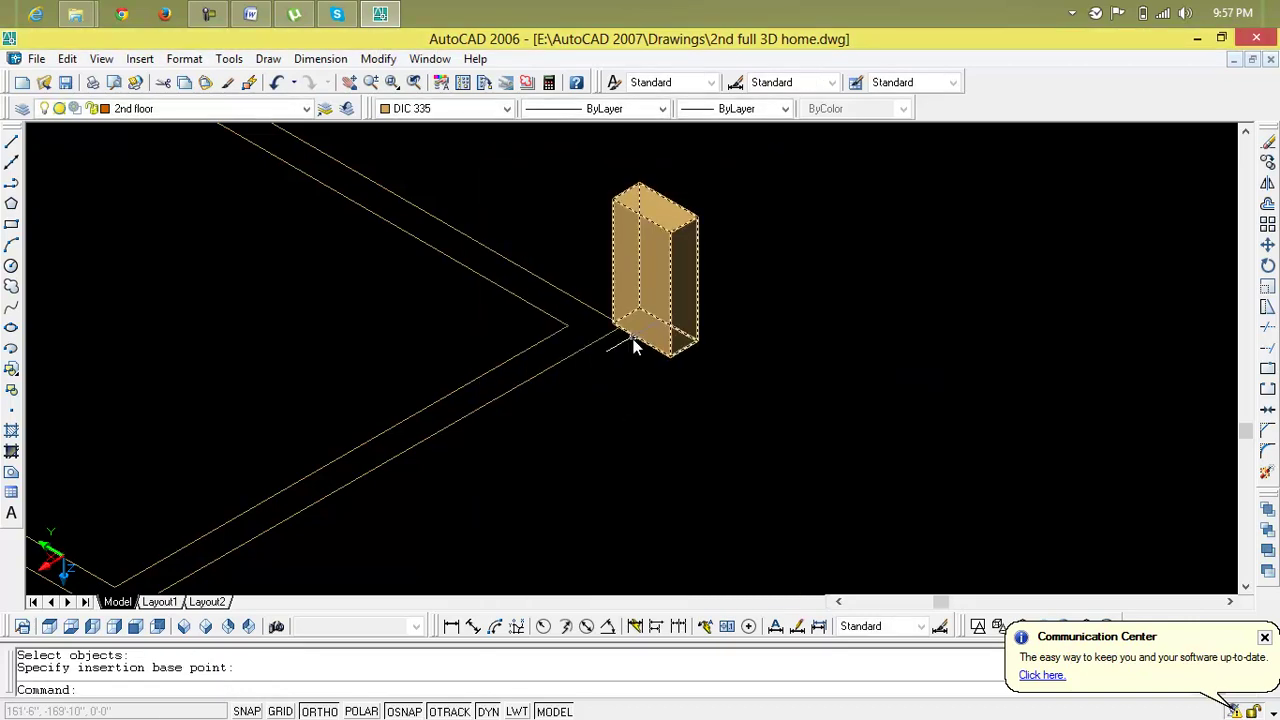
Erase the original tan box from the drawing
click(709, 231)
click(674, 266)
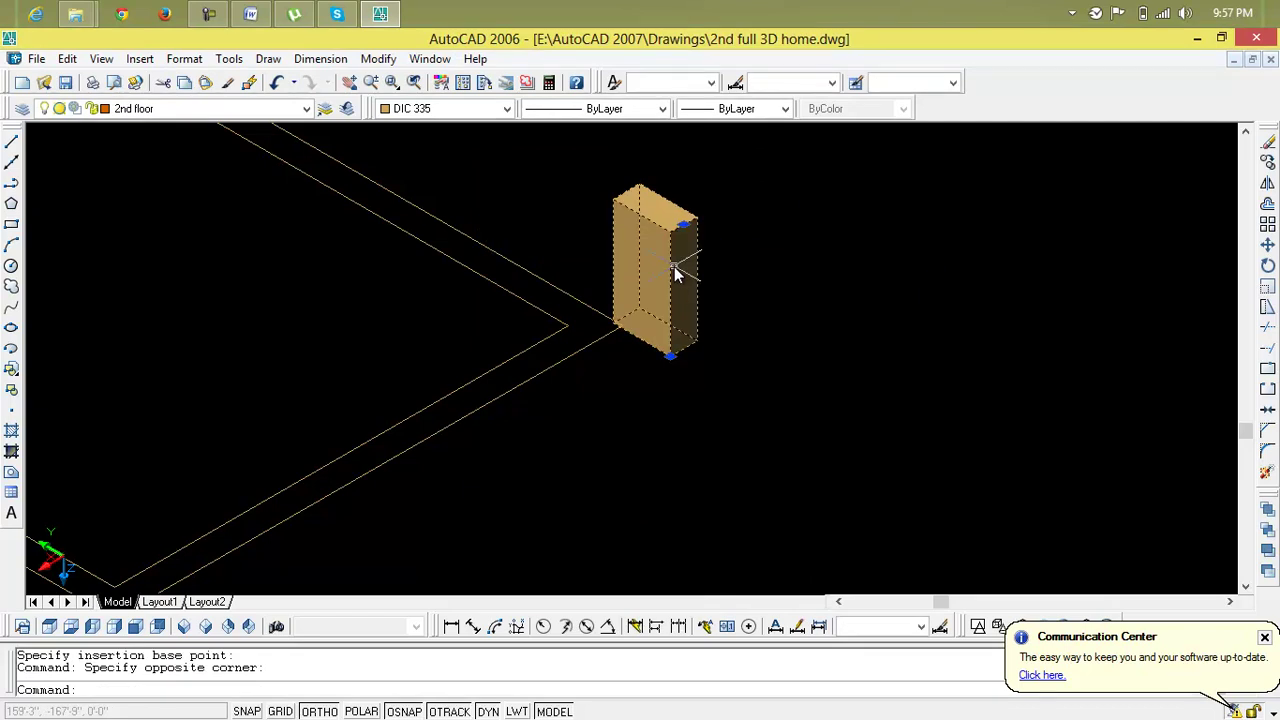
key(Delete)
middle_drag(582, 301, 695, 268)
scroll(695, 270, up, 1)
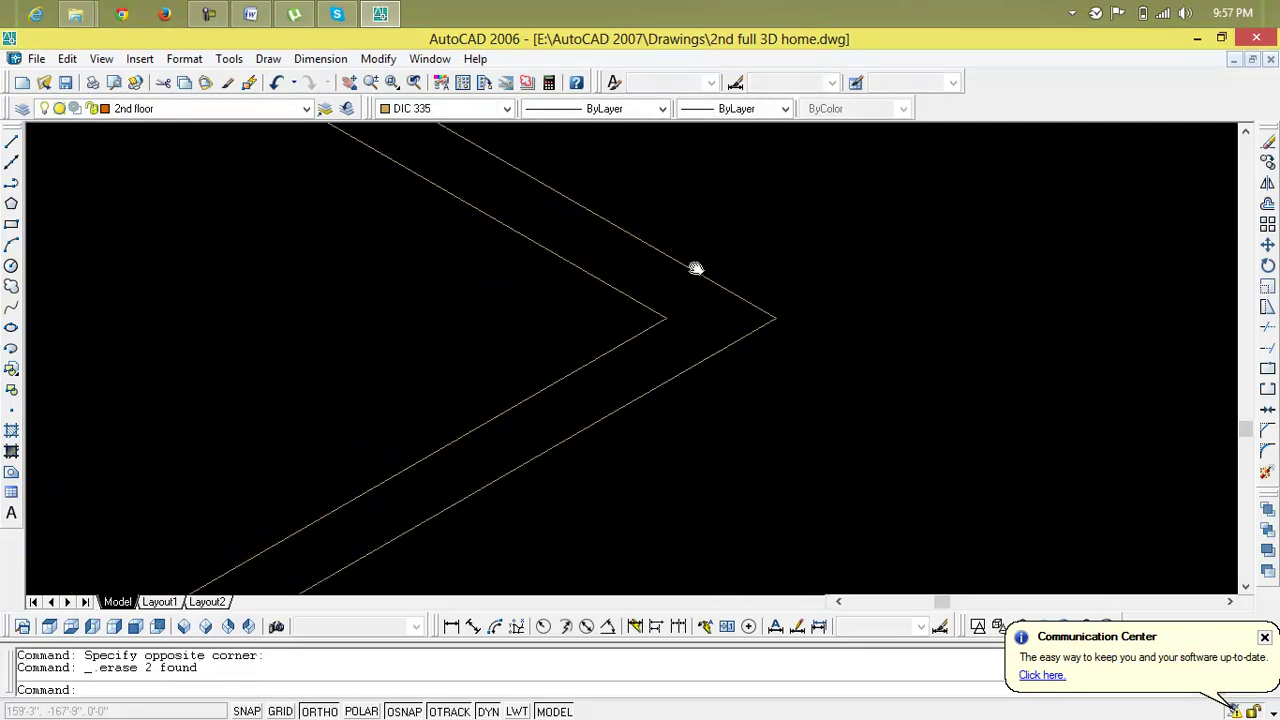
scroll(623, 308, up, 2)
scroll(623, 308, down, 1)
Clear pending commands, starting and then cancelling a LINE command
scroll(623, 308, down, 1)
middle_drag(623, 308, 640, 328)
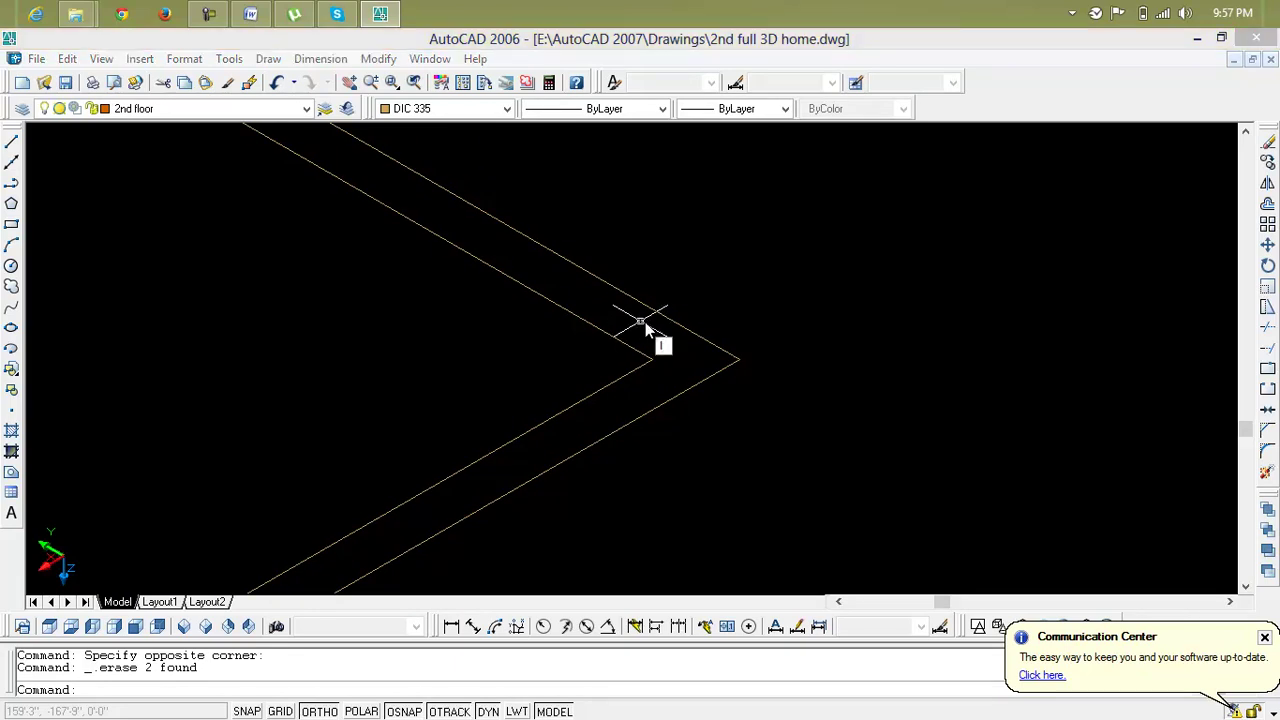
key(Escape)
key(Escape)
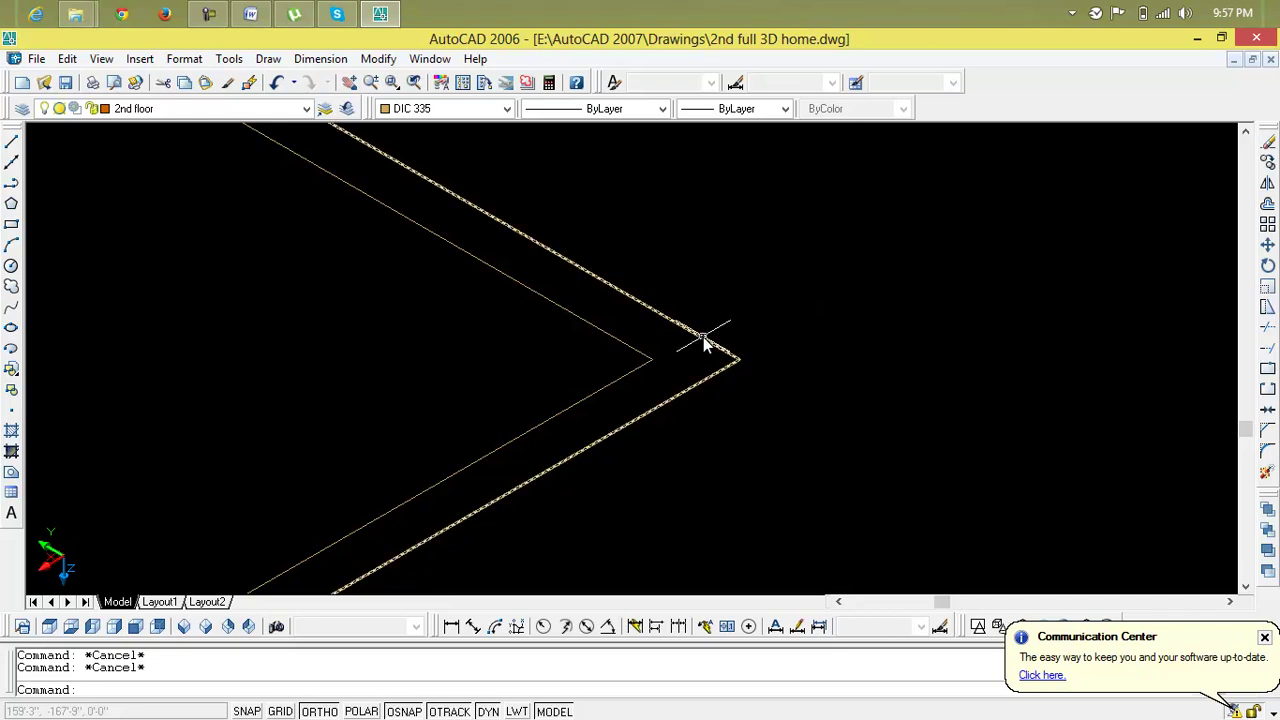
text(l)
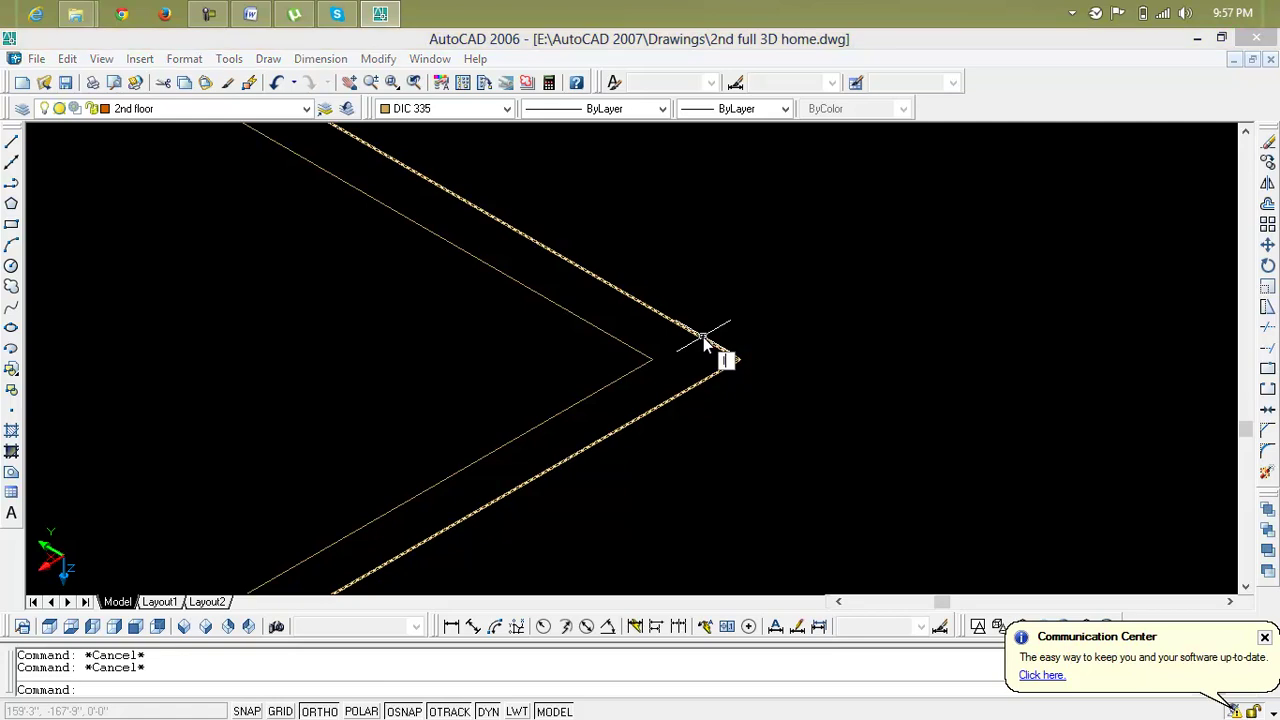
key(Return)
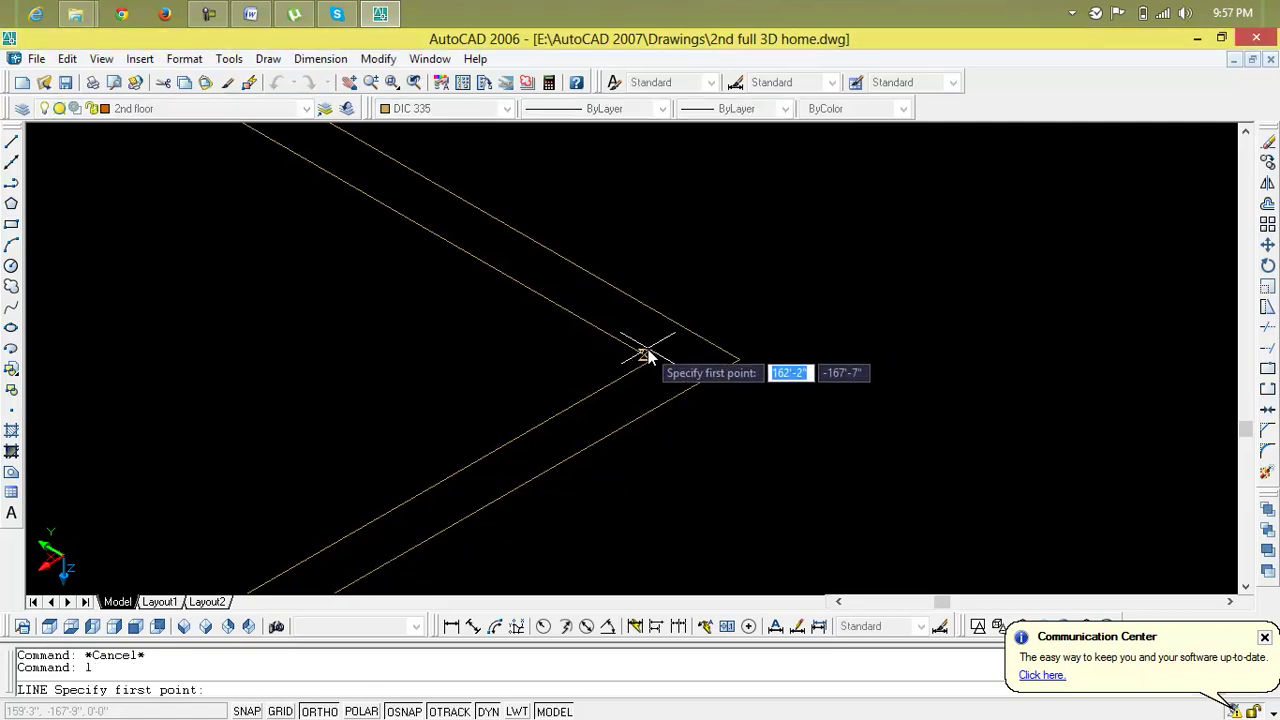
scroll(648, 350, down, 3)
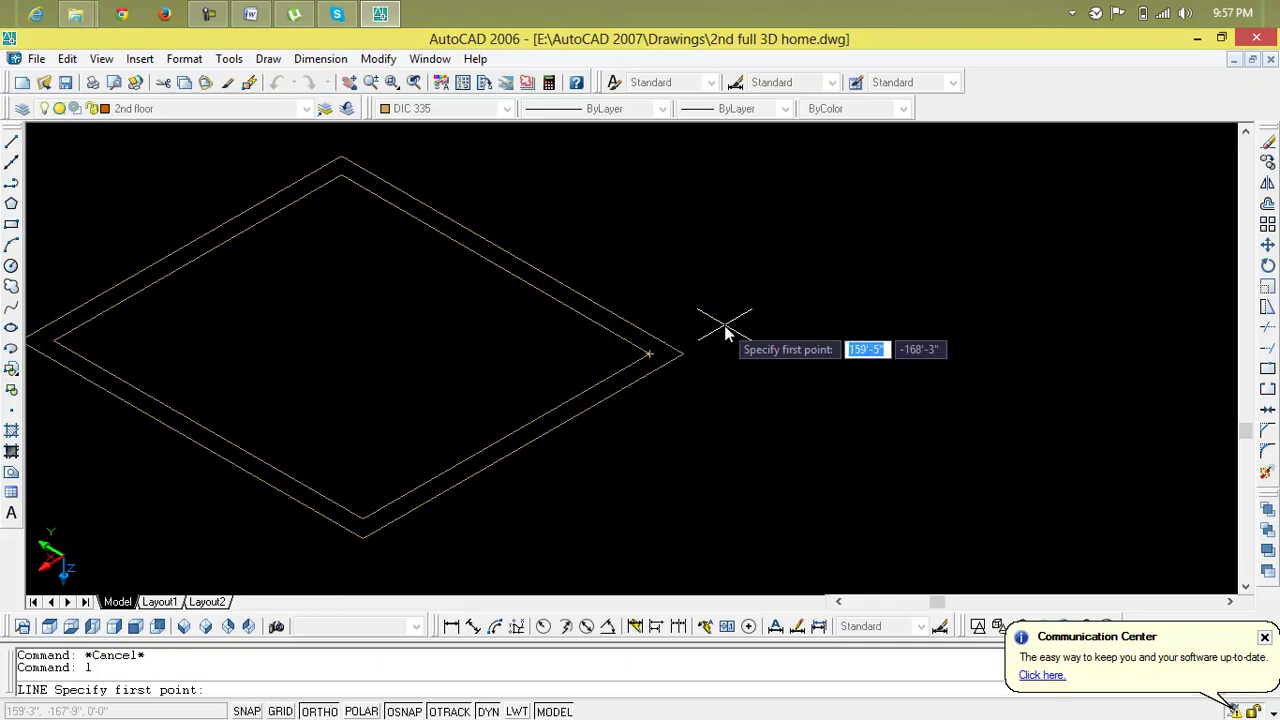
key(Escape)
Zoom out to show the whole house model with its wall outlines and floor slabs
scroll(726, 330, down, 3)
scroll(726, 329, down, 3)
mouse_move(714, 323)
middle_down()
mouse_move(689, 338)
mouse_move(727, 289)
middle_up()
scroll(689, 338, up, 4)
scroll(689, 338, down, 3)
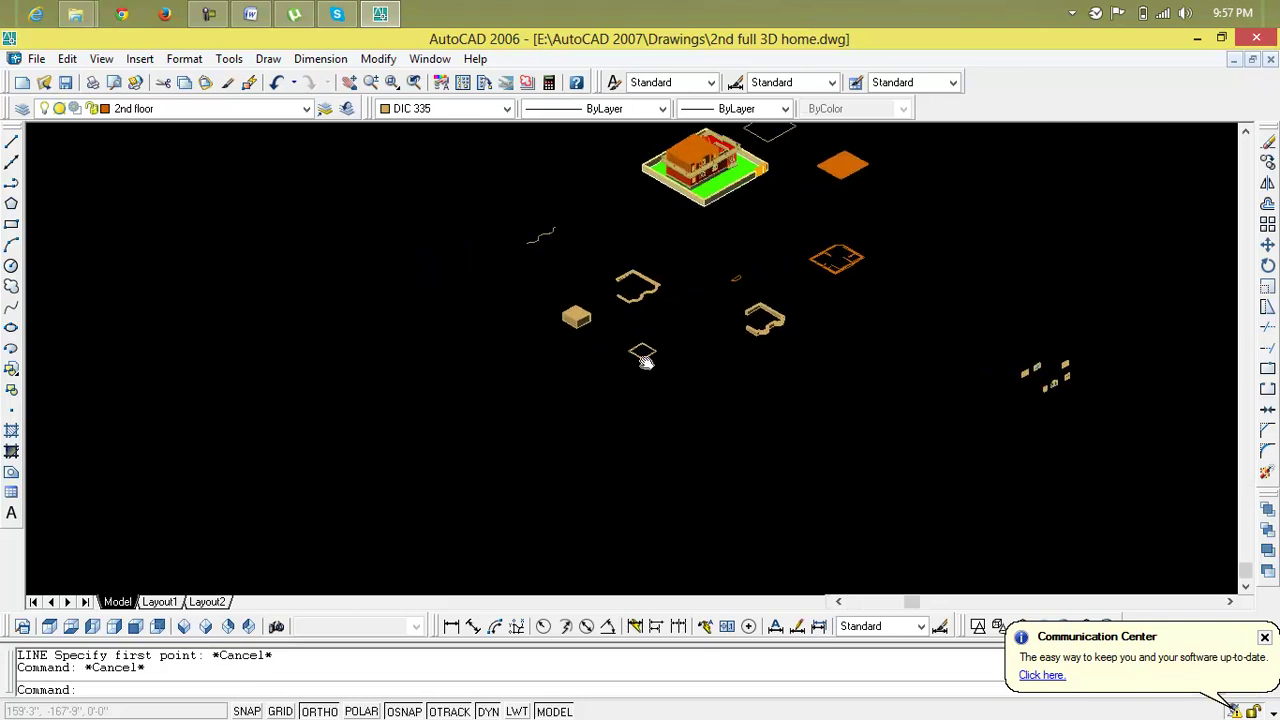